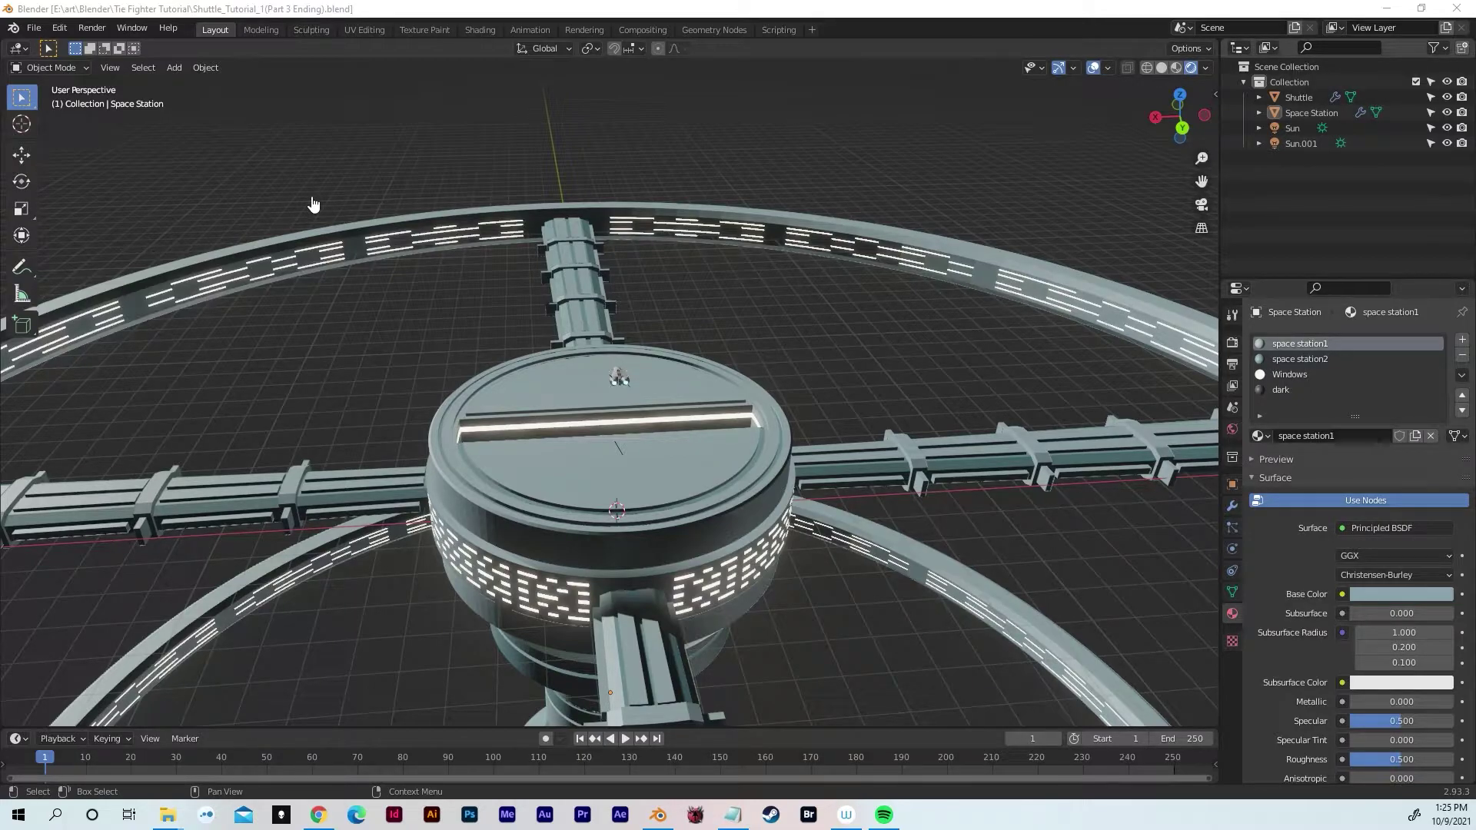
Step: Select the shuttle and the space station together and copy both objects
middle_click_drag(659, 338, 748, 350)
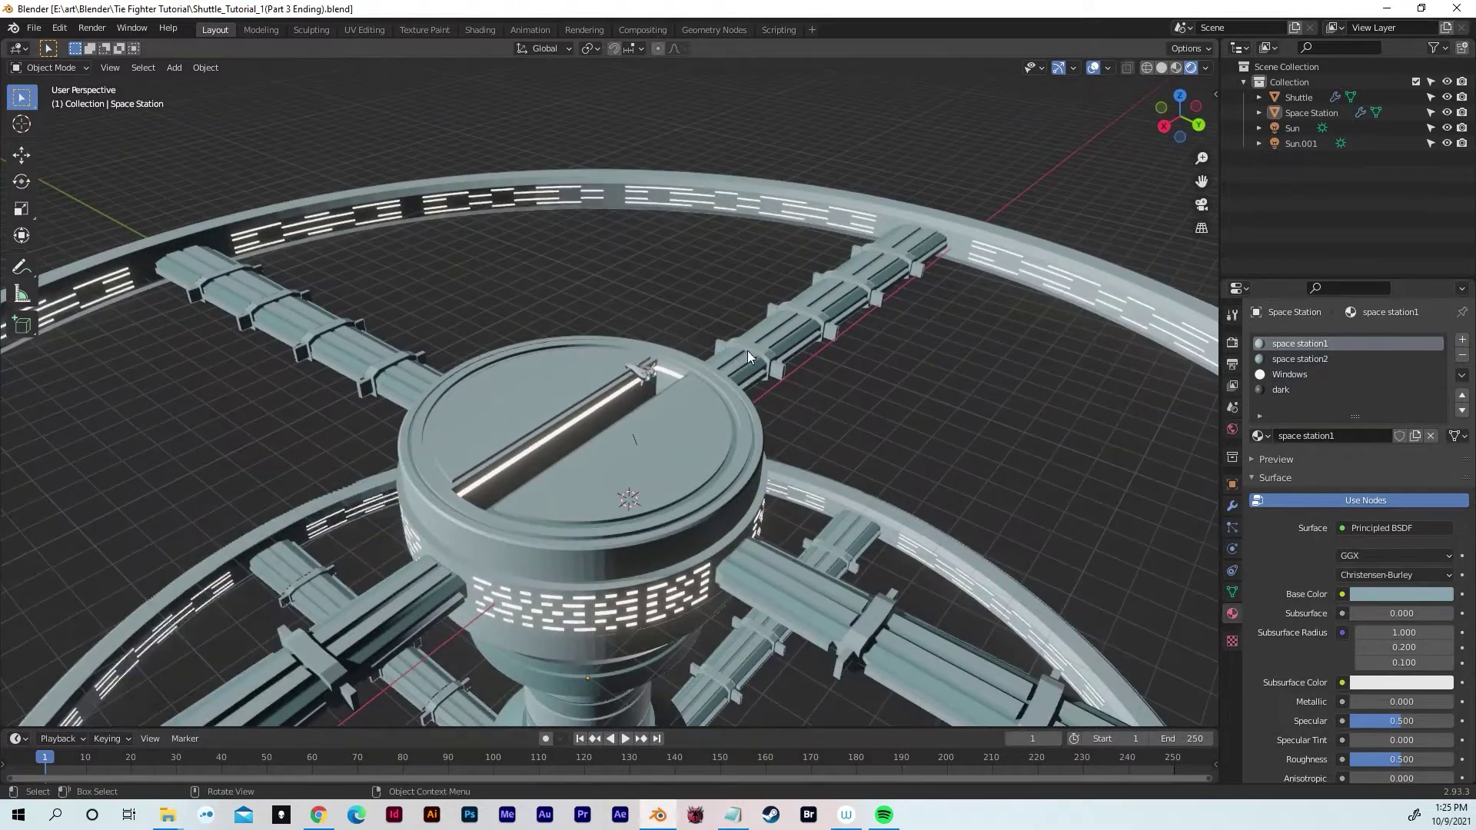
left_click(631, 376)
middle_click_drag(651, 392, 635, 347)
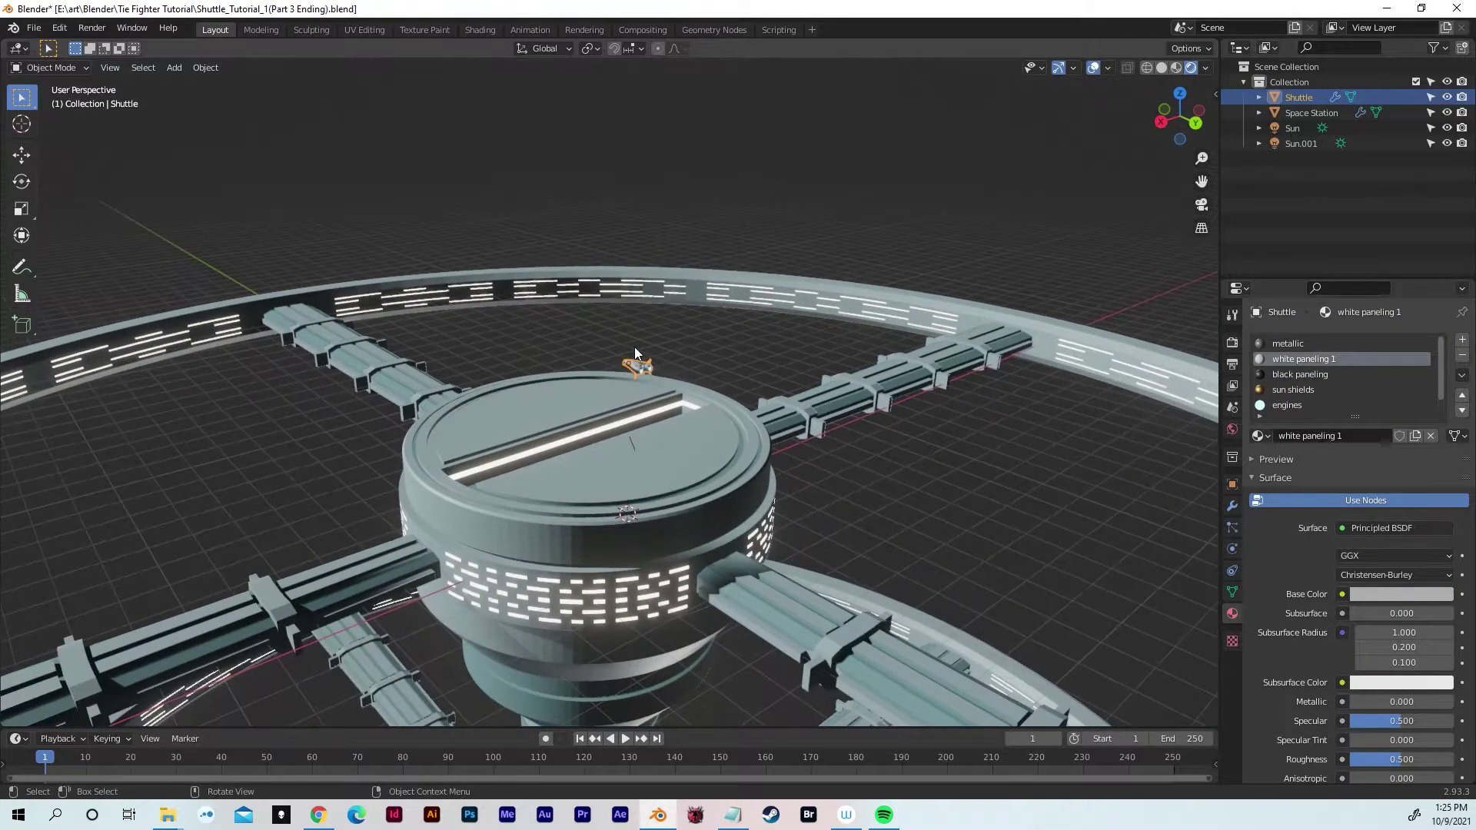
middle_click_drag(712, 423, 566, 448)
key("alt+a")
left_click(629, 376)
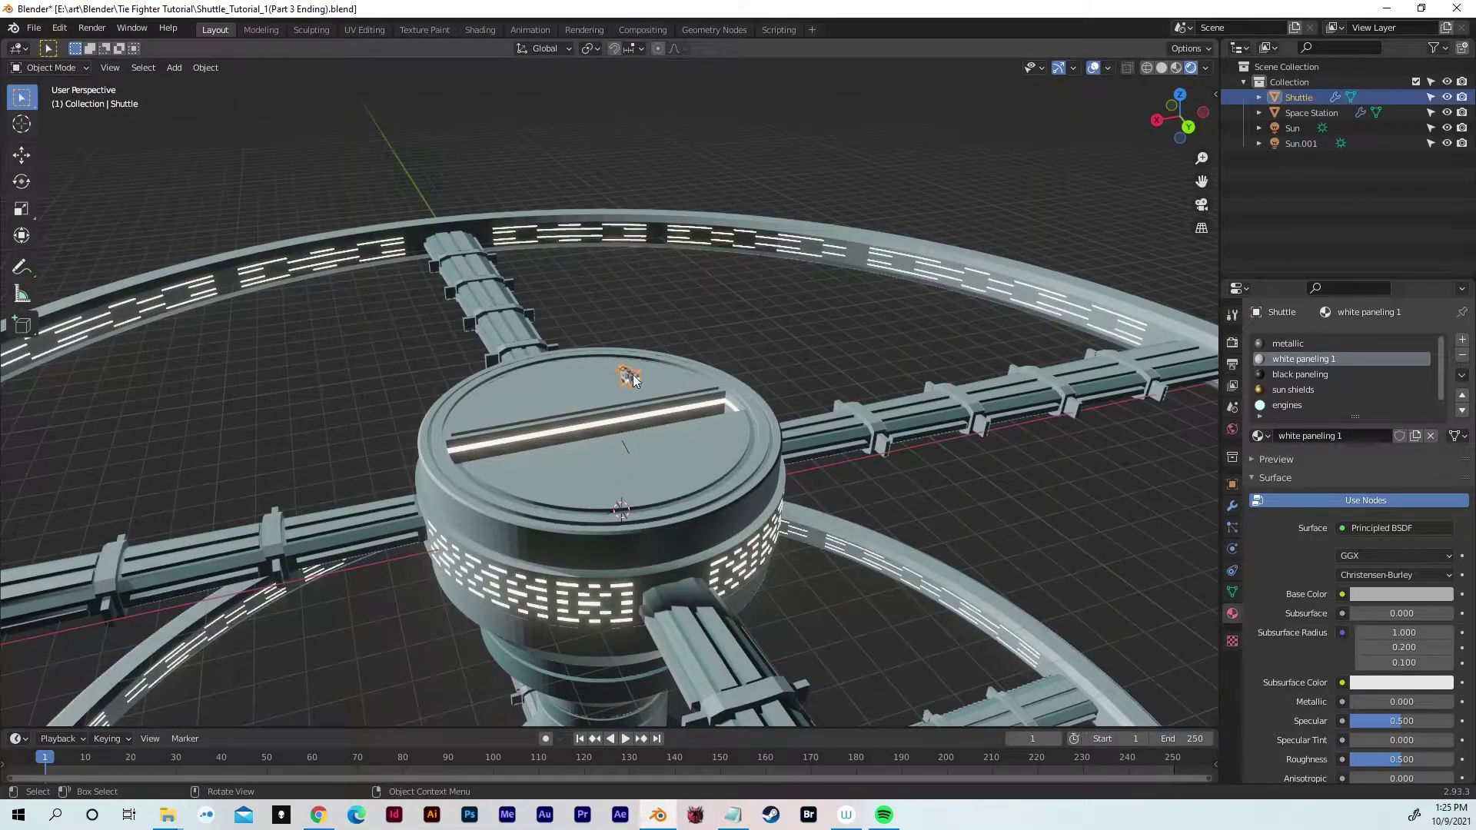
left_click(835, 415, "shift")
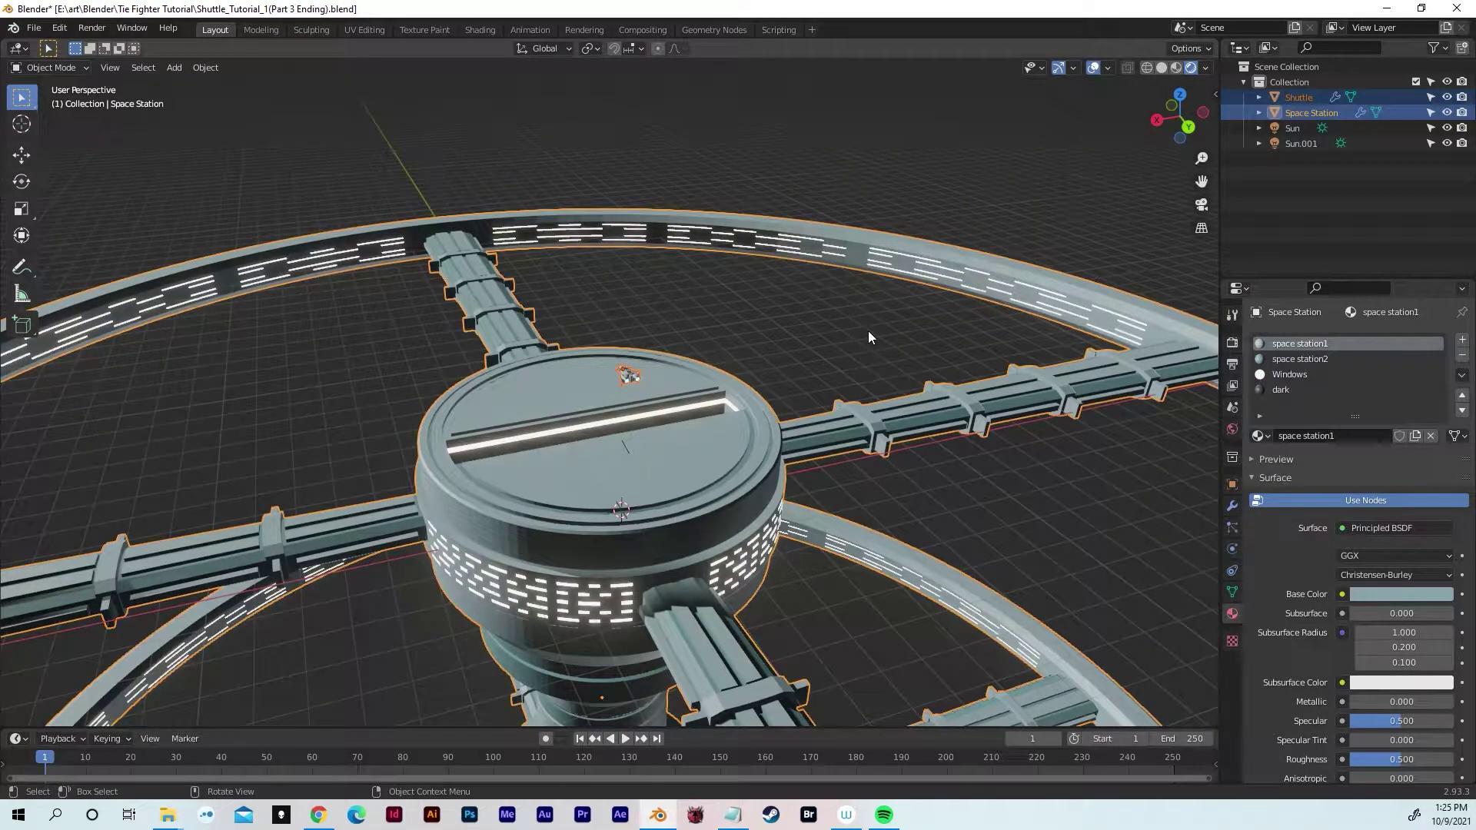
key("ctrl+c")
Step: Open the recent file EarthTutorial_Pt1.blend without saving changes to the current file
left_click(35, 28)
mouse_move(70, 79)
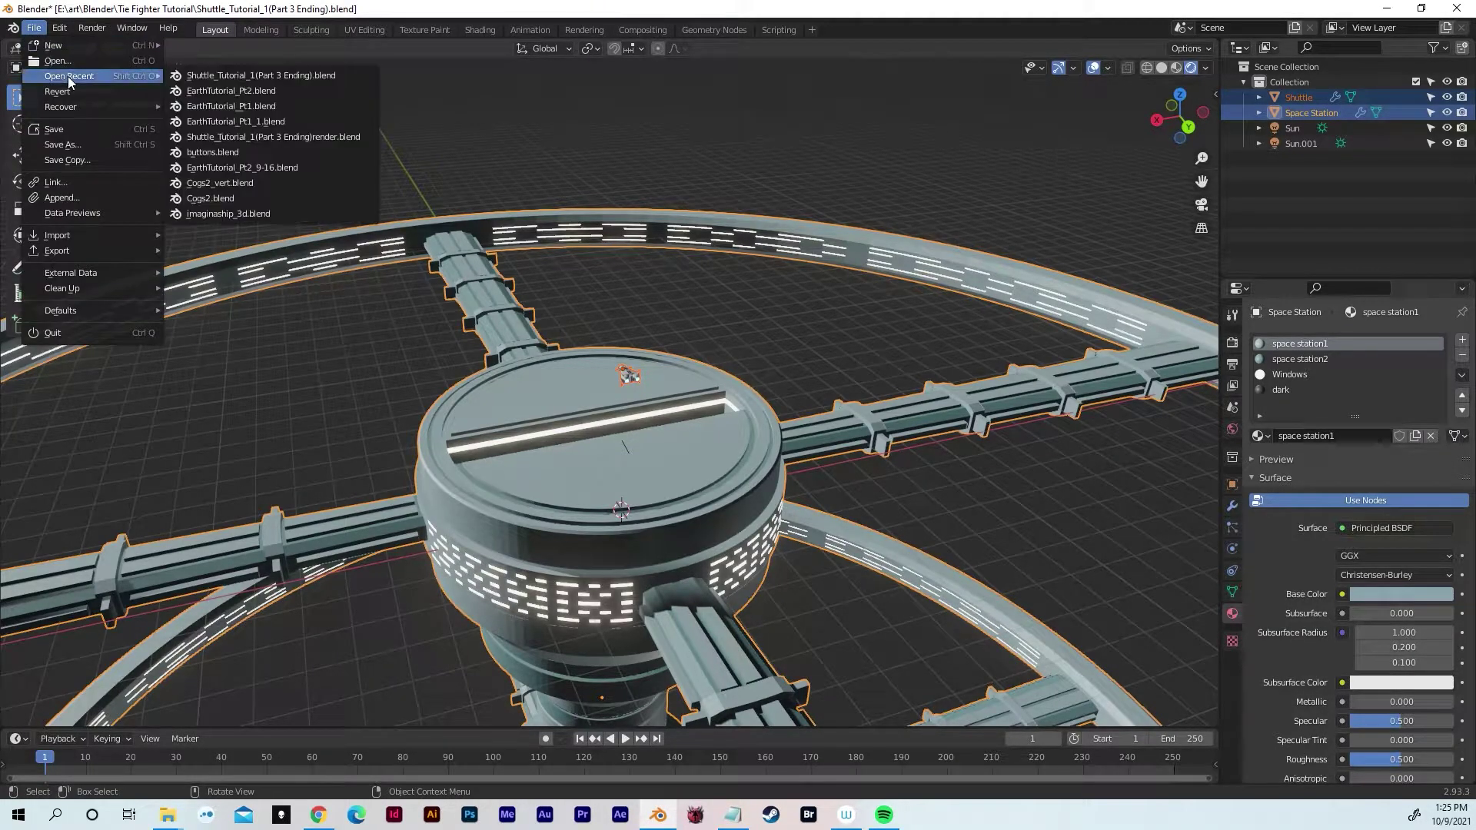
left_click(231, 106)
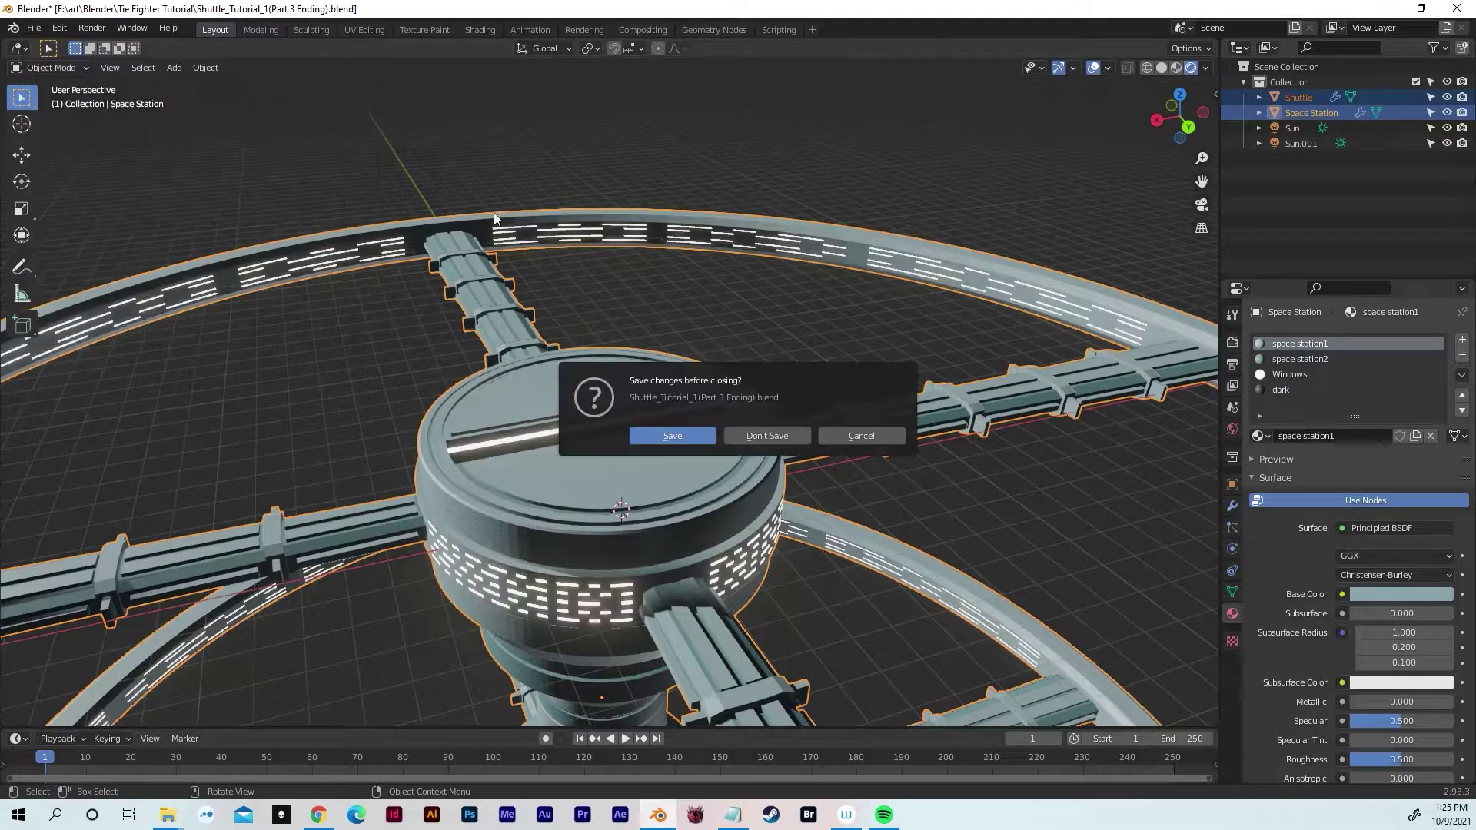
left_click(784, 435)
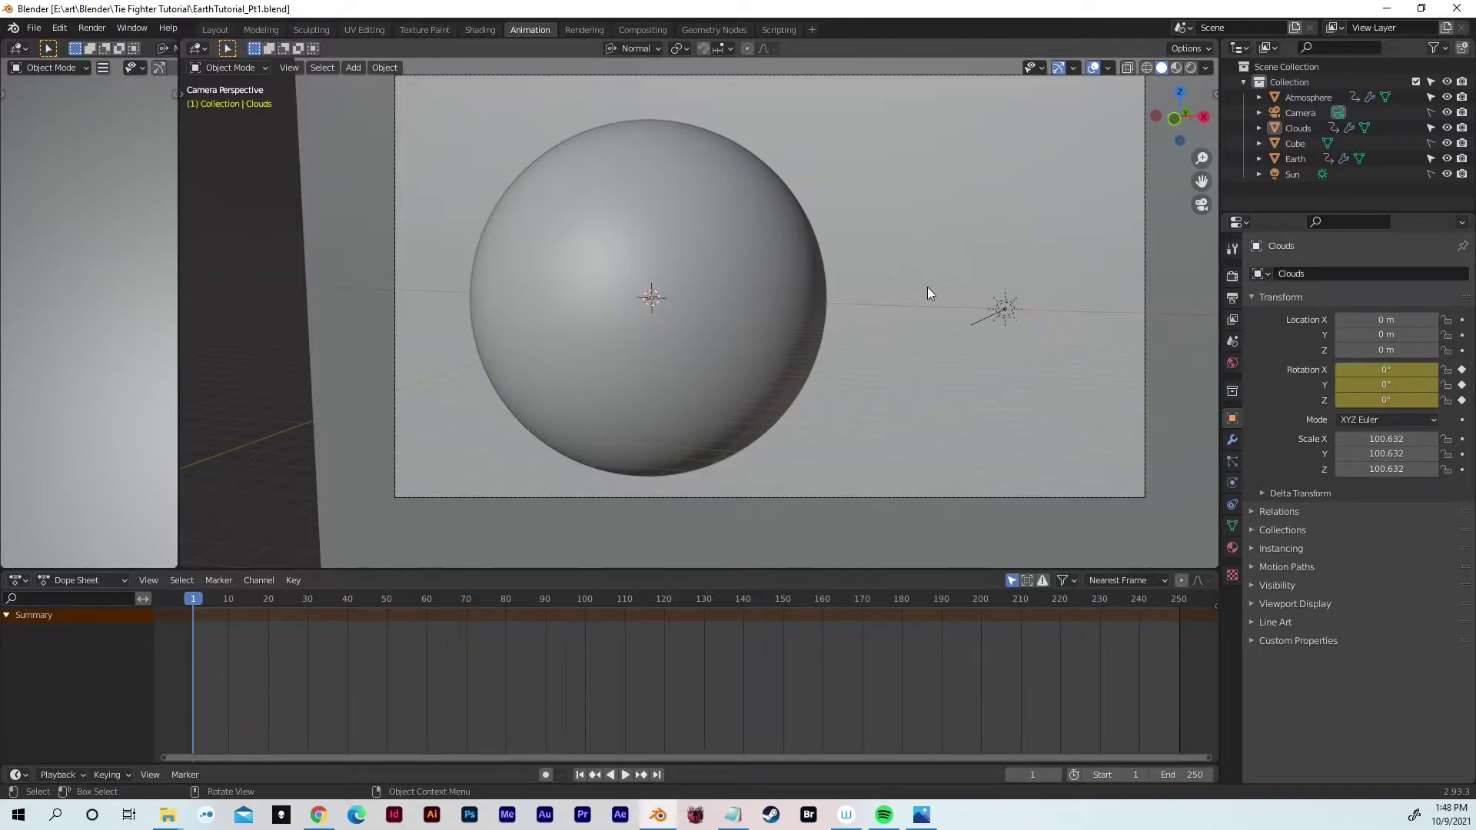
Step: Switch the viewport to wireframe shading and paste the copied shuttle and space station into the Earth scene
left_click(1189, 66)
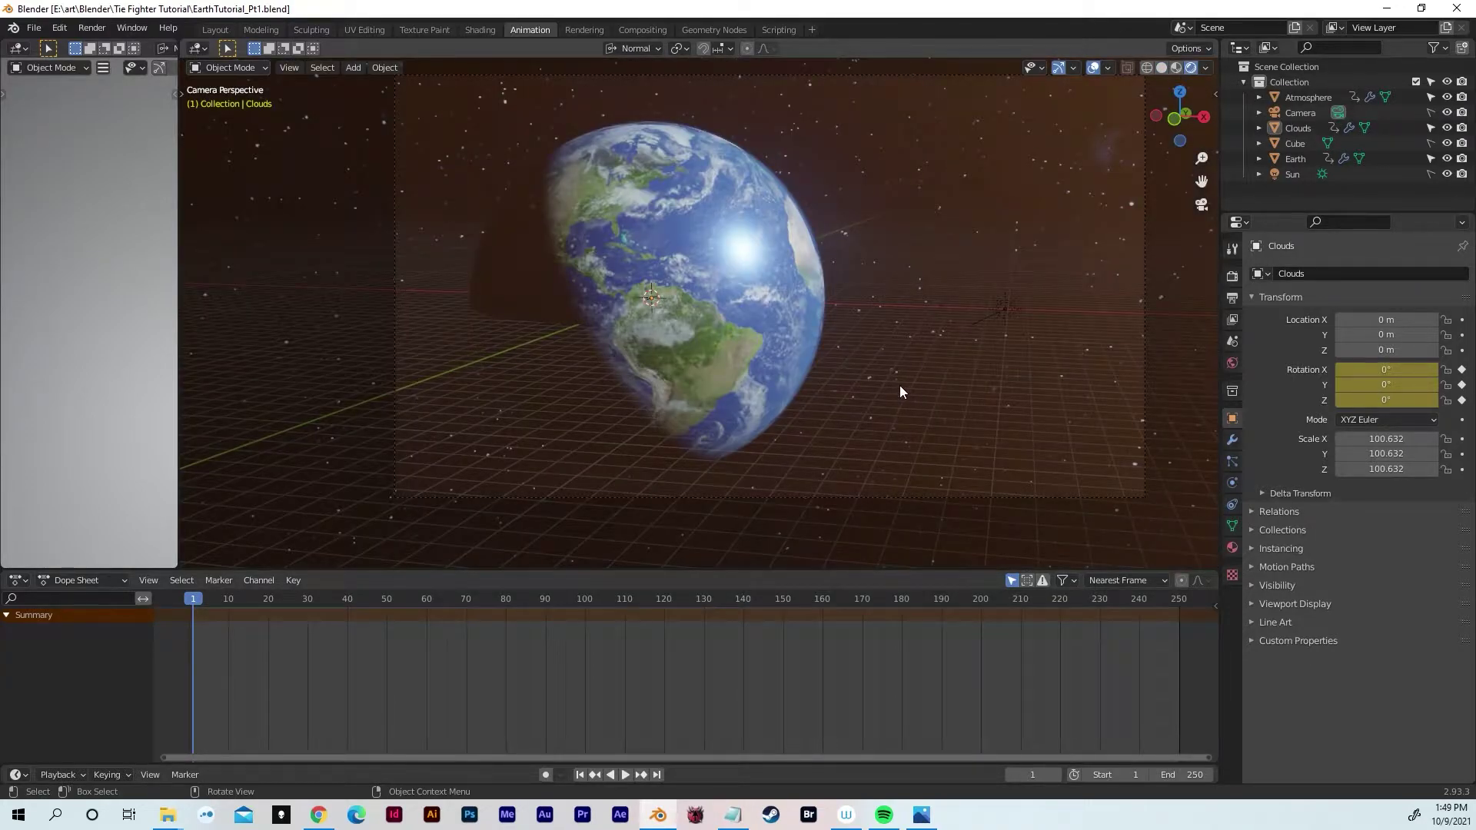
left_click(1146, 68)
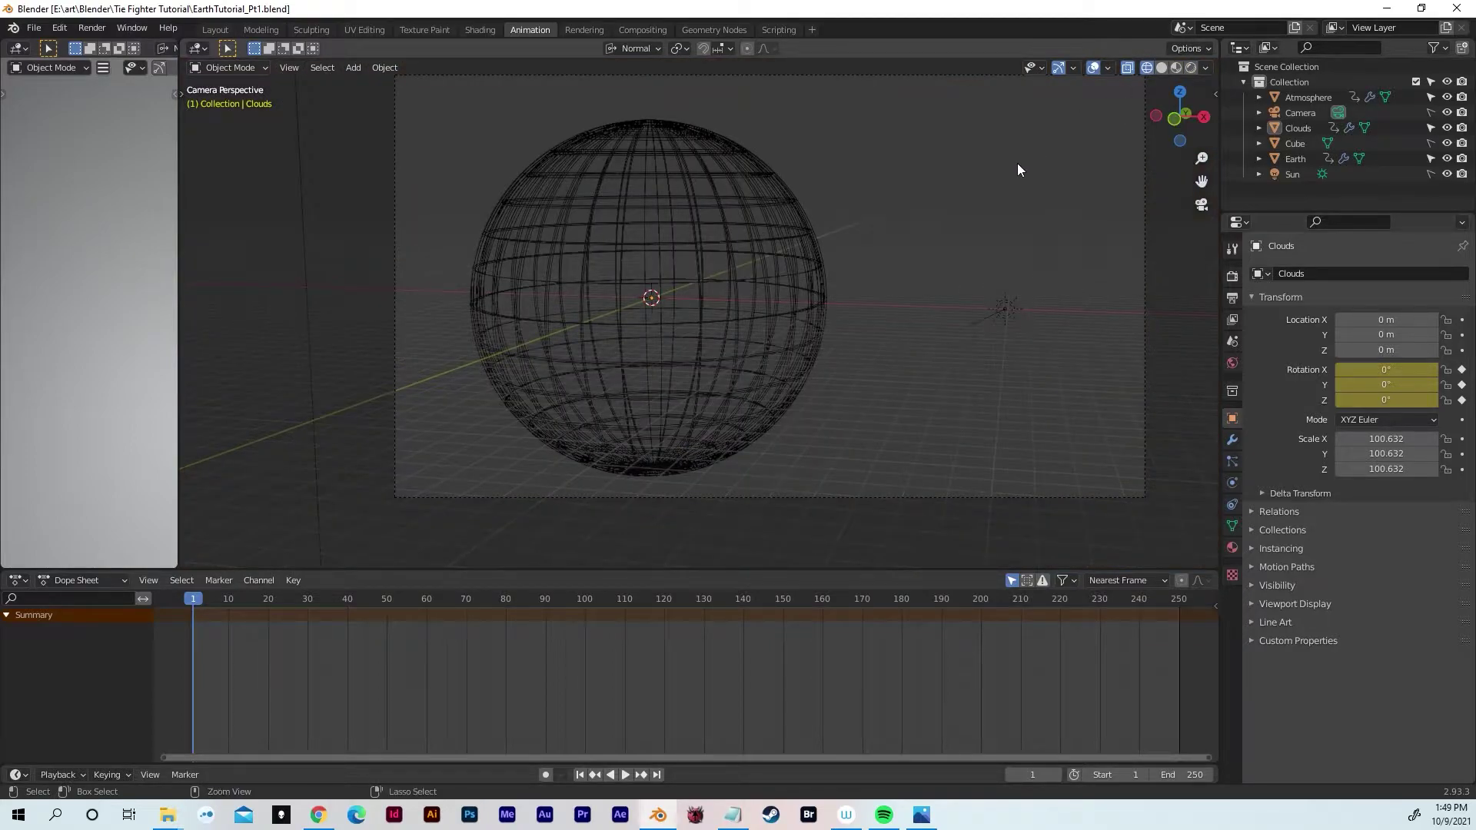
key("ctrl+v")
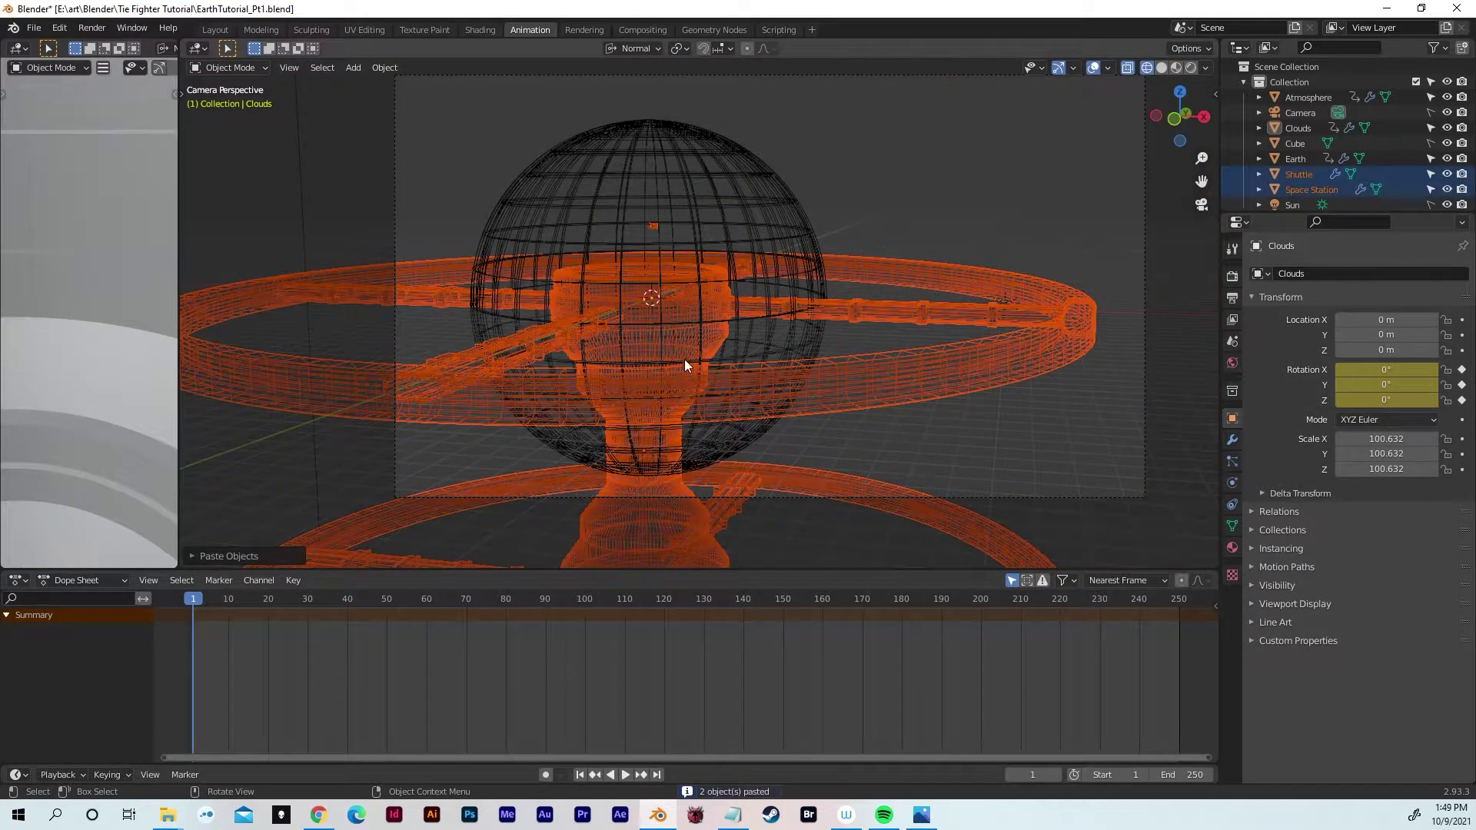
Step: Look at the scene from the top and set the viewport's clip end to 3000 m
left_click(1179, 92)
scroll(880, 283, "down", 10)
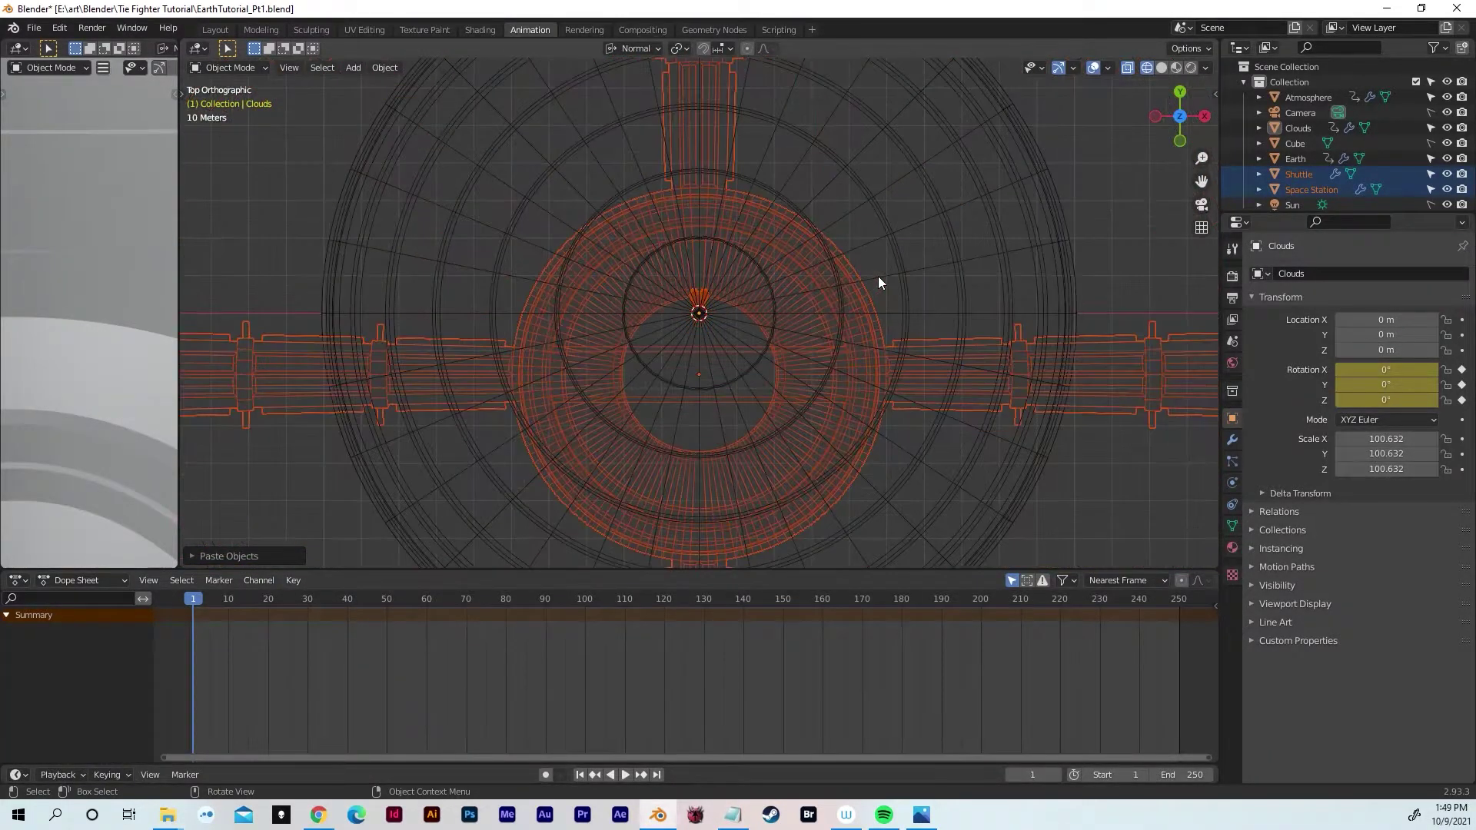
middle_click_drag(879, 282, 863, 244, "shift")
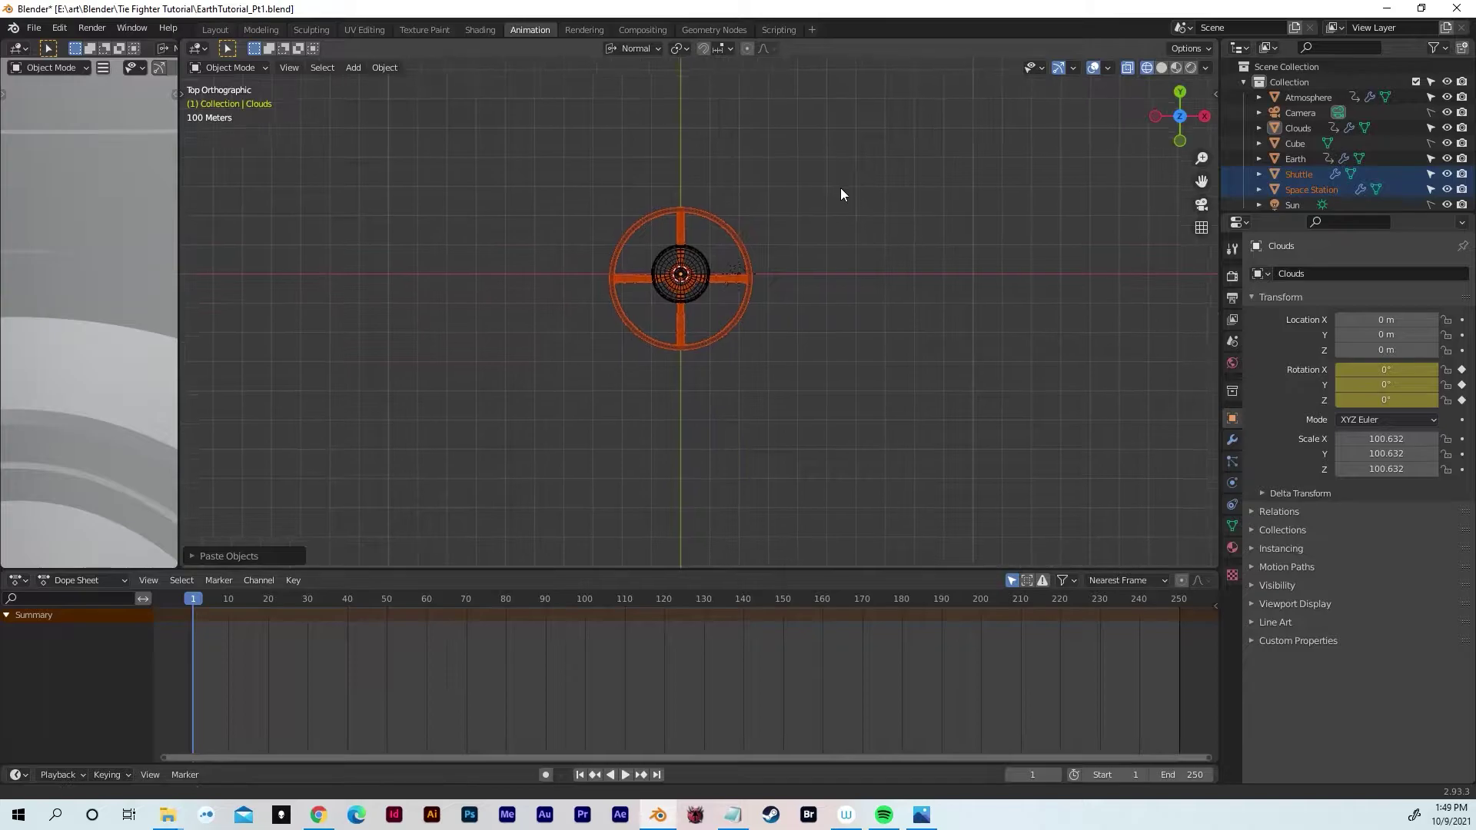
left_click(1215, 94)
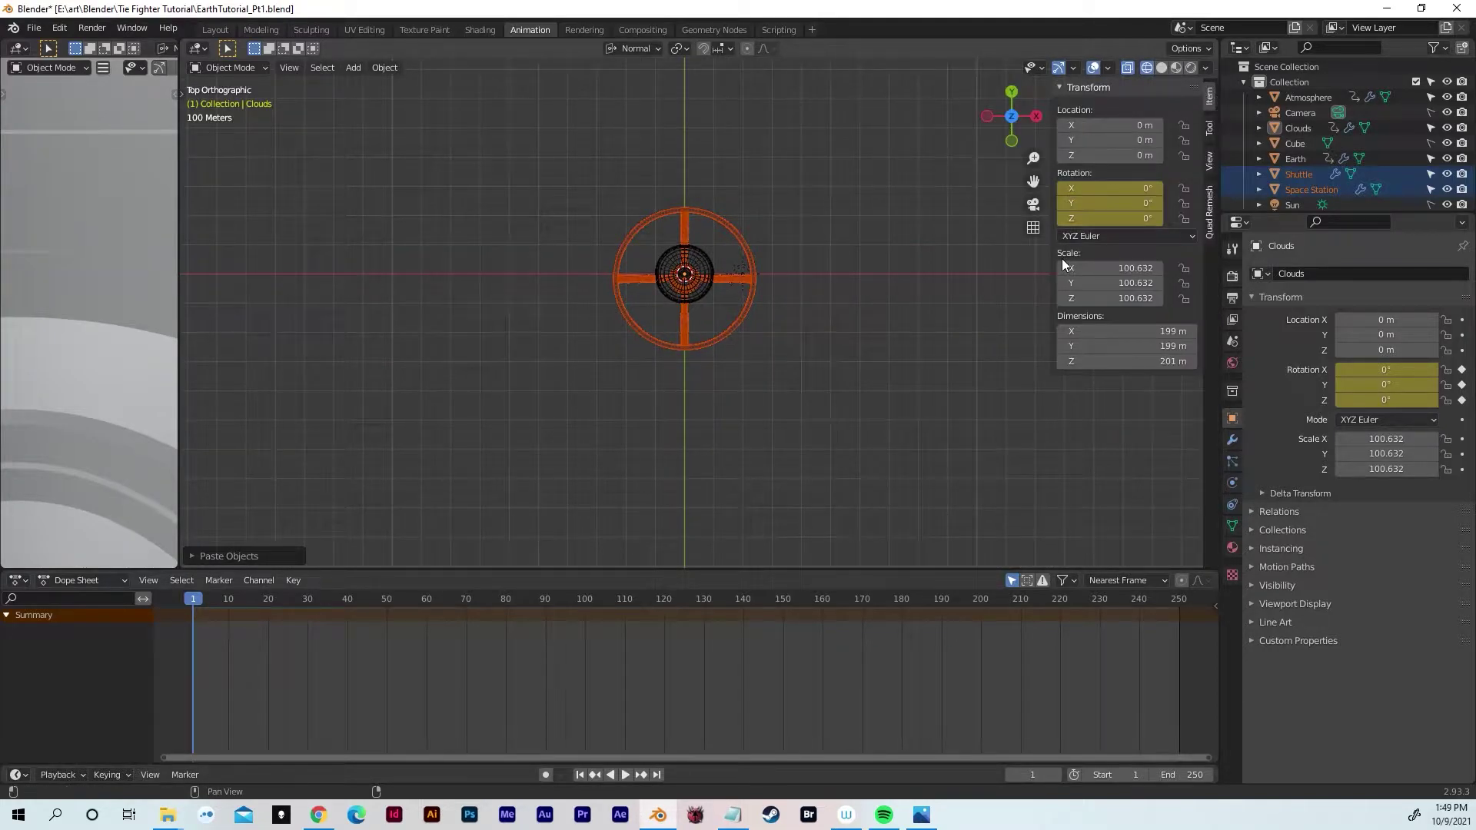
left_click(1209, 161)
left_click(1146, 141)
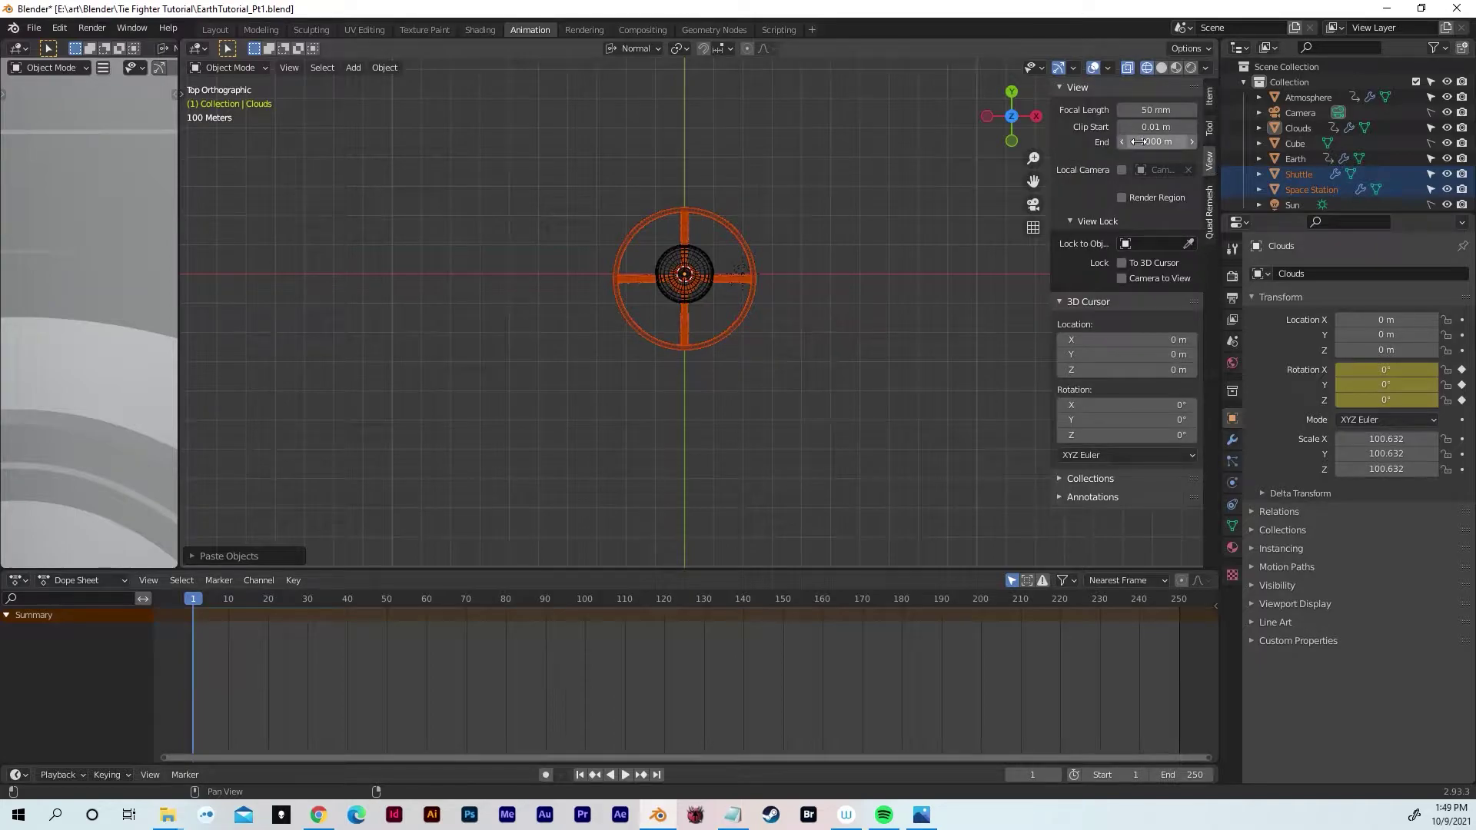
type("30")
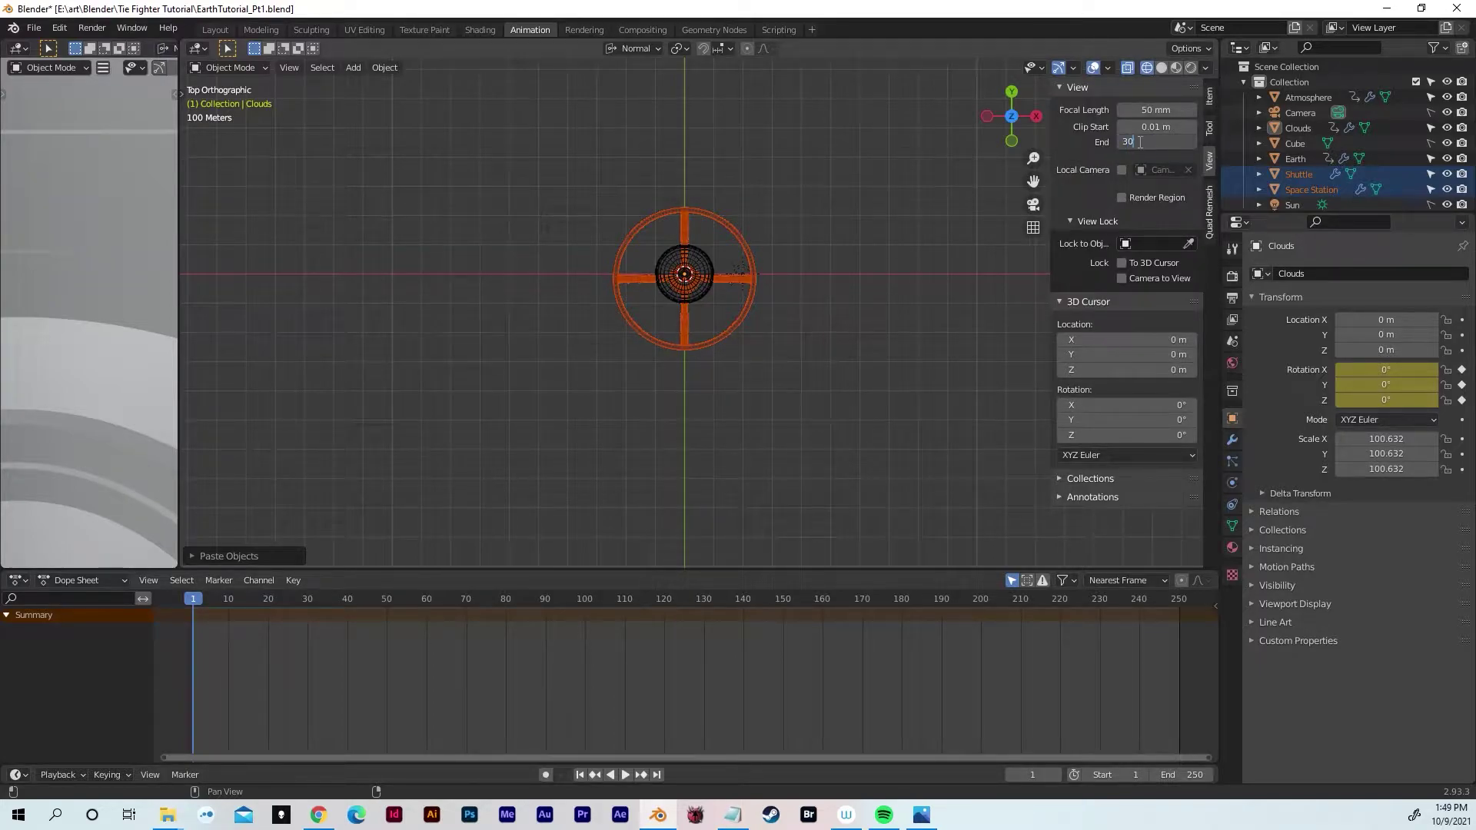
type("00")
key("Return")
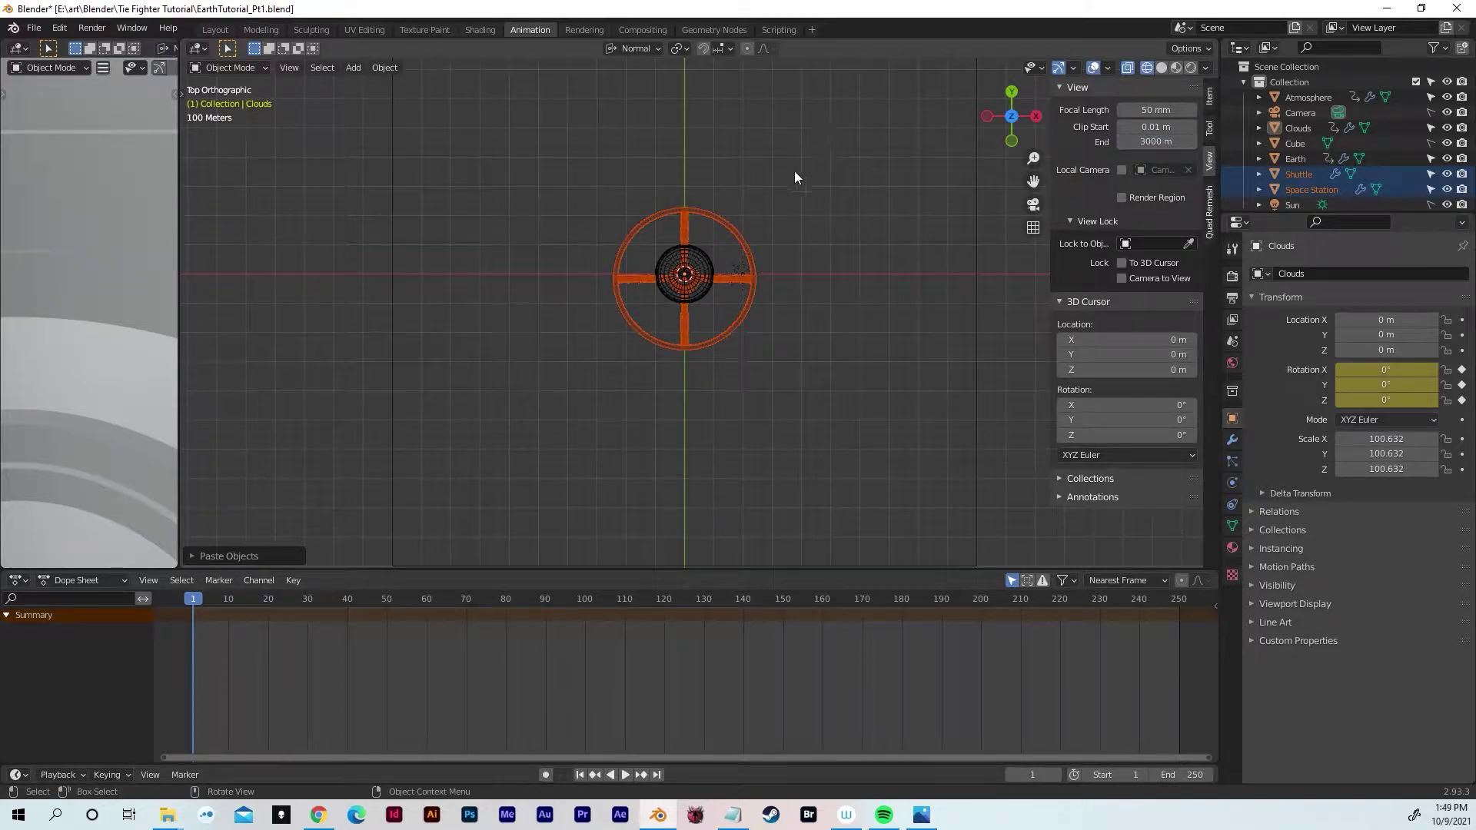
Step: Make the Clouds object unselectable in the viewport and deselect the pasted objects
scroll(795, 171, "down", 2)
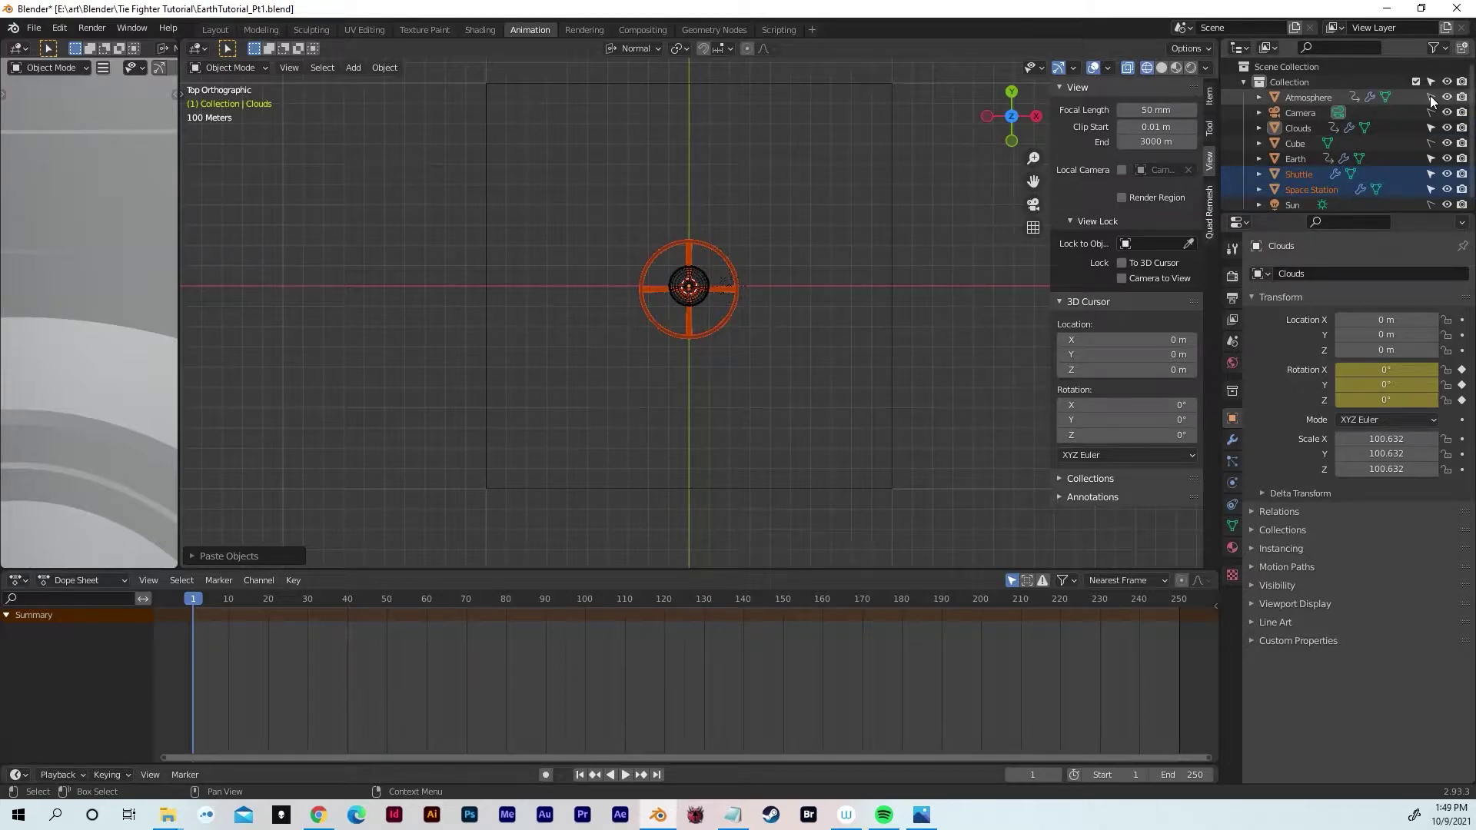
left_click(1430, 128)
scroll(1400, 166, "down", 1)
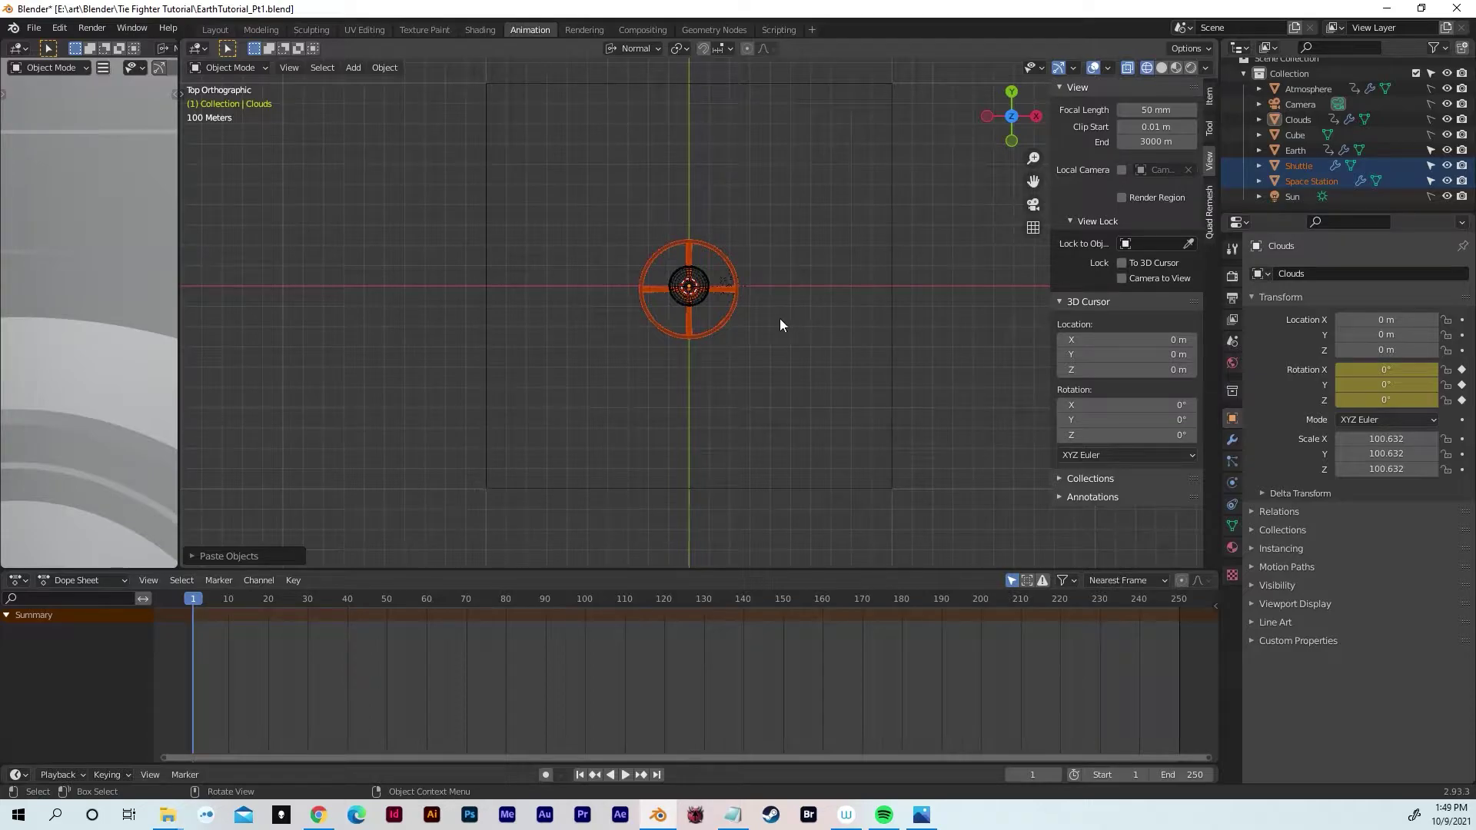
left_click(875, 363)
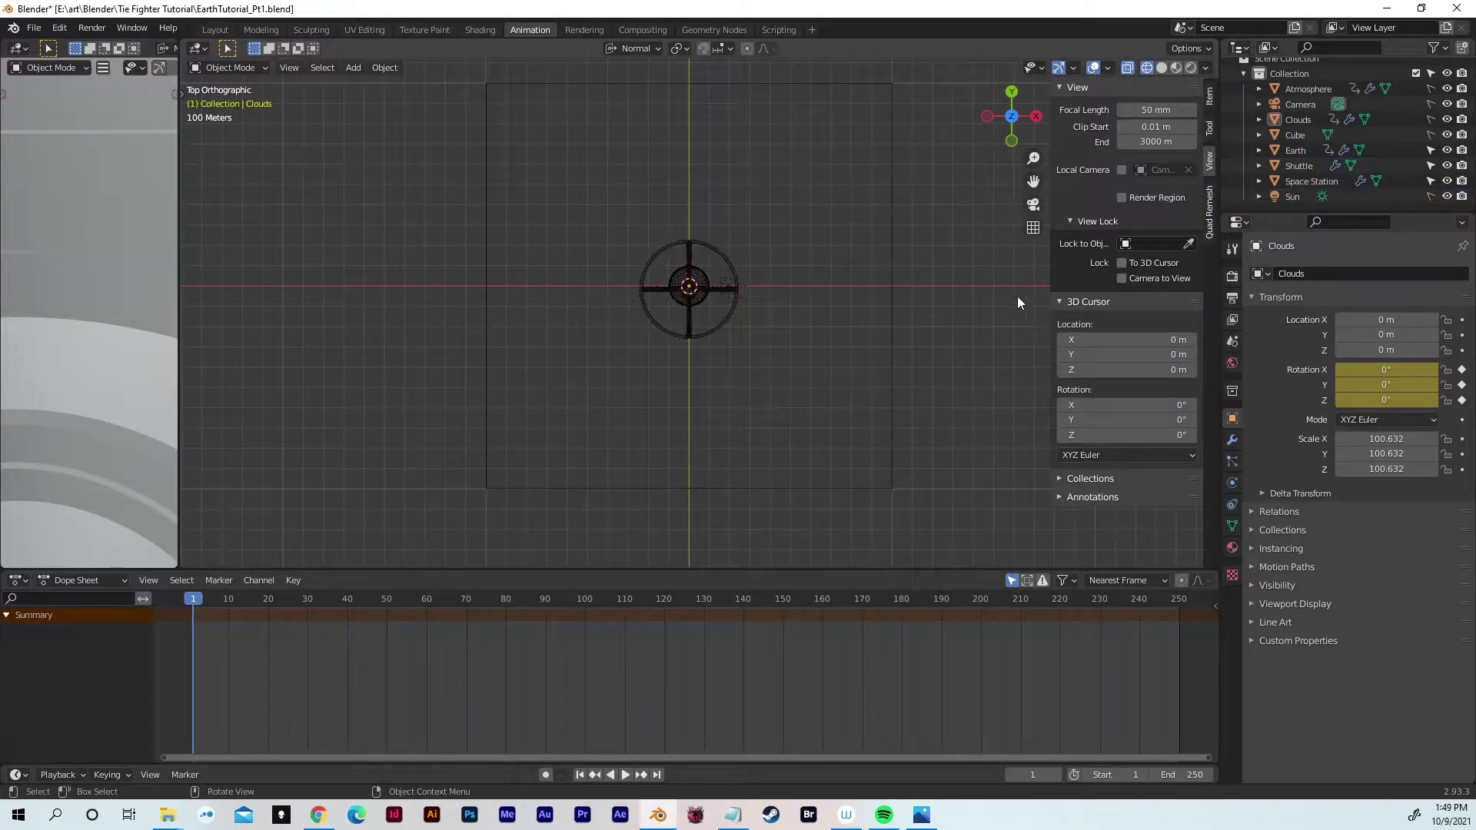
Step: Move the space station to about X -208 m, Y -800 m and scale it down to about 11.79
left_click(1309, 182)
key("g")
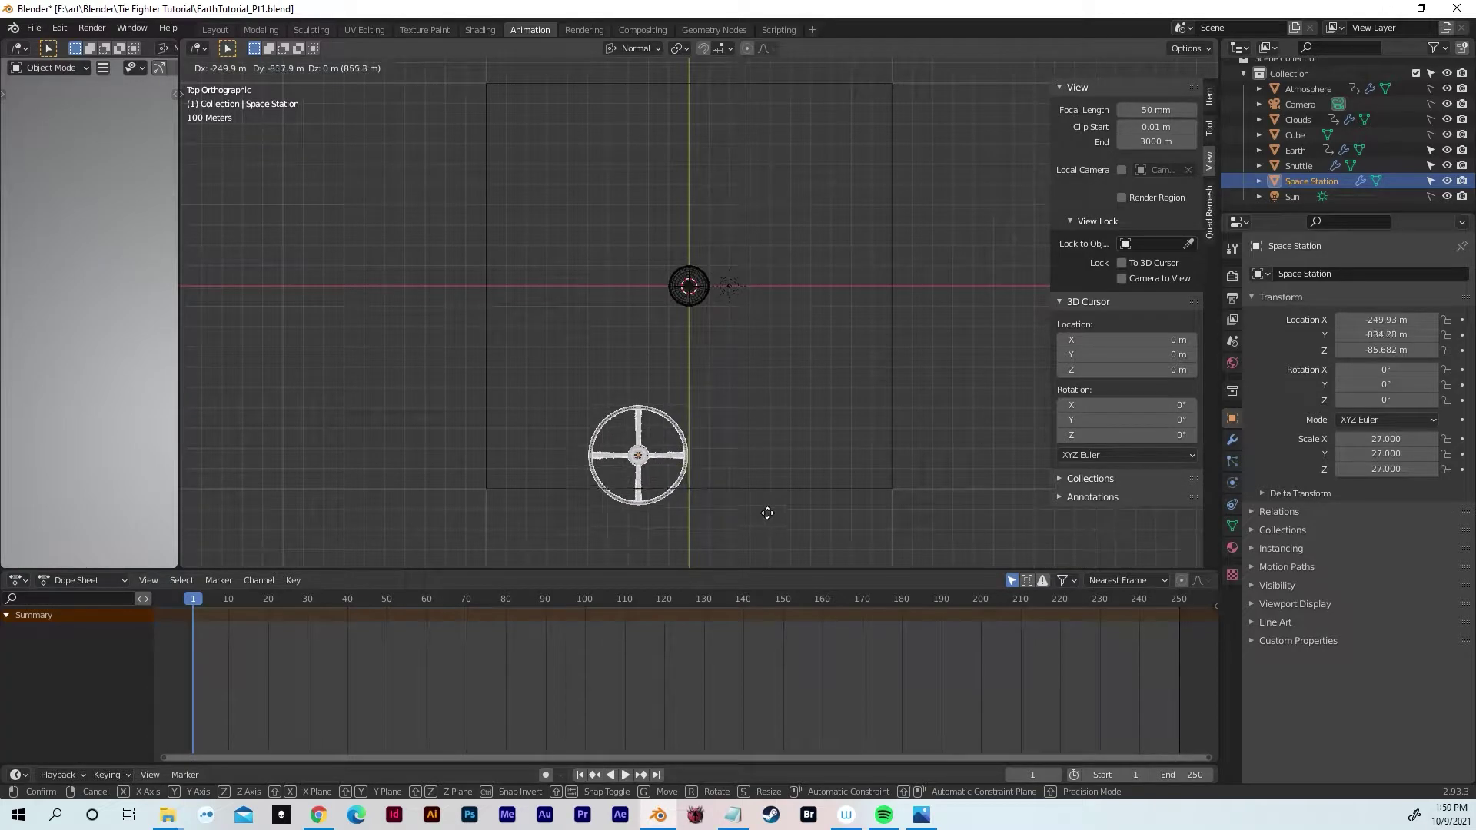
left_click(772, 517)
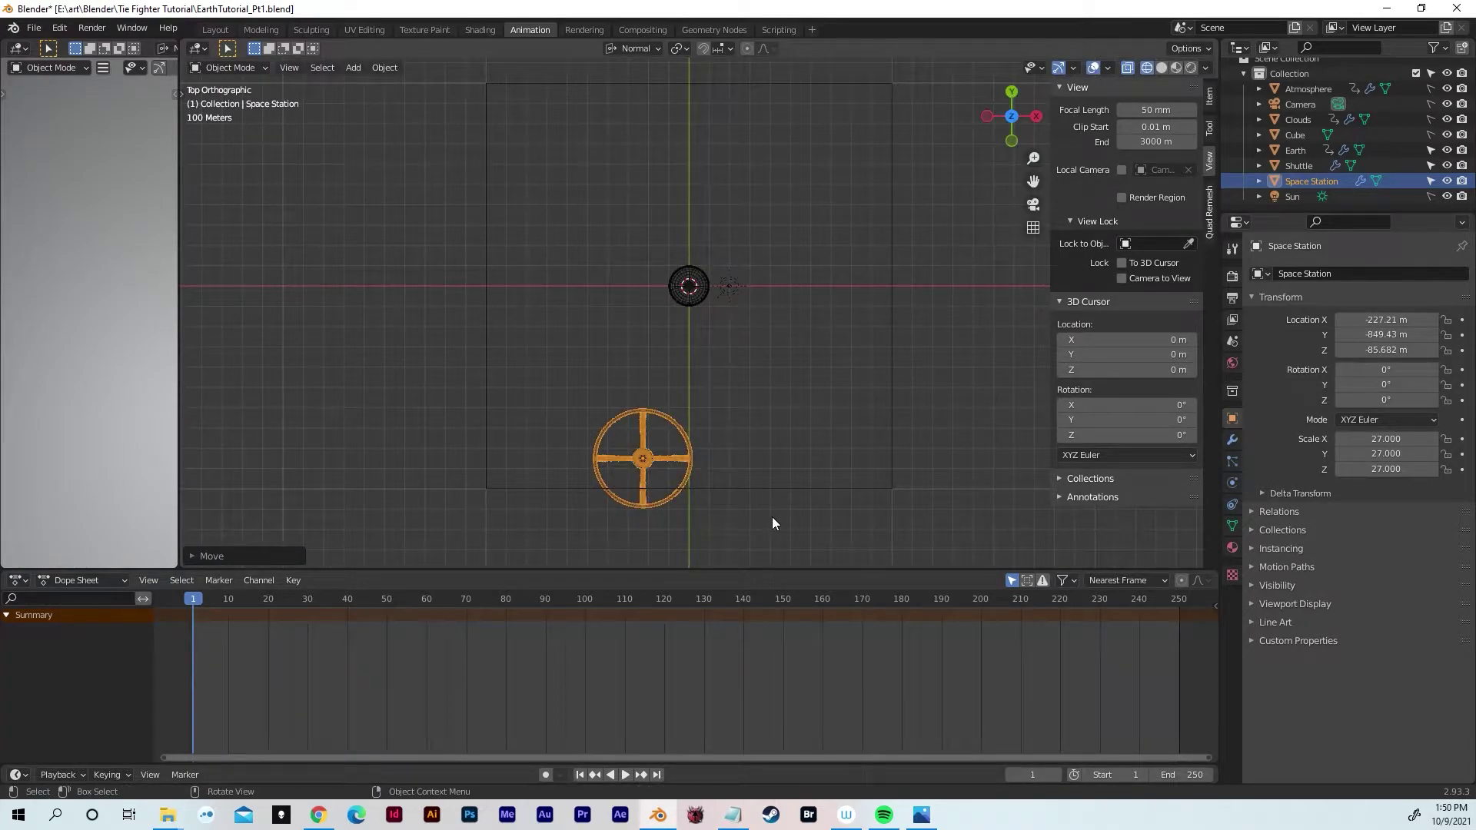
key("s")
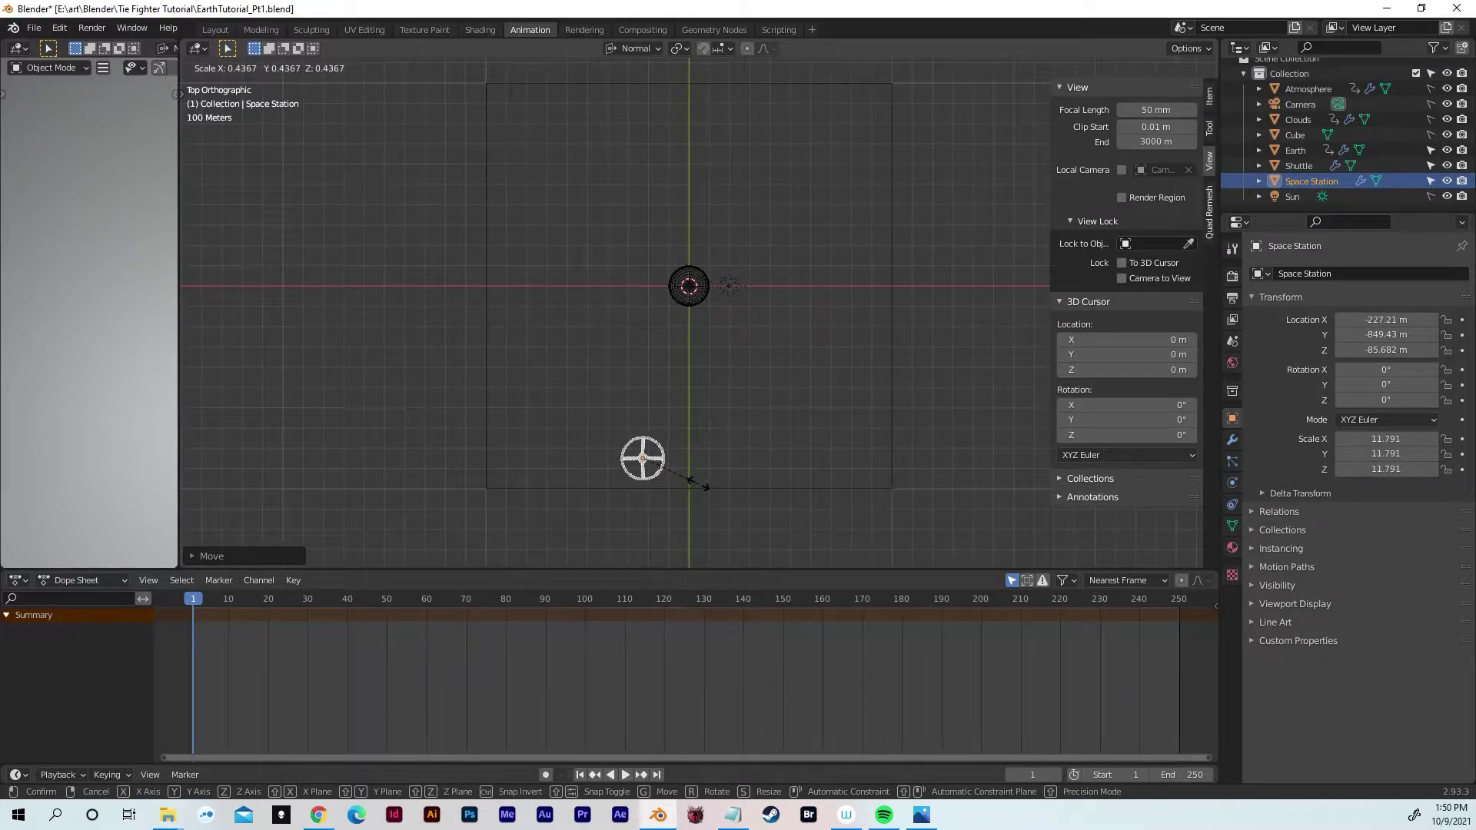
left_click(697, 486)
key("g")
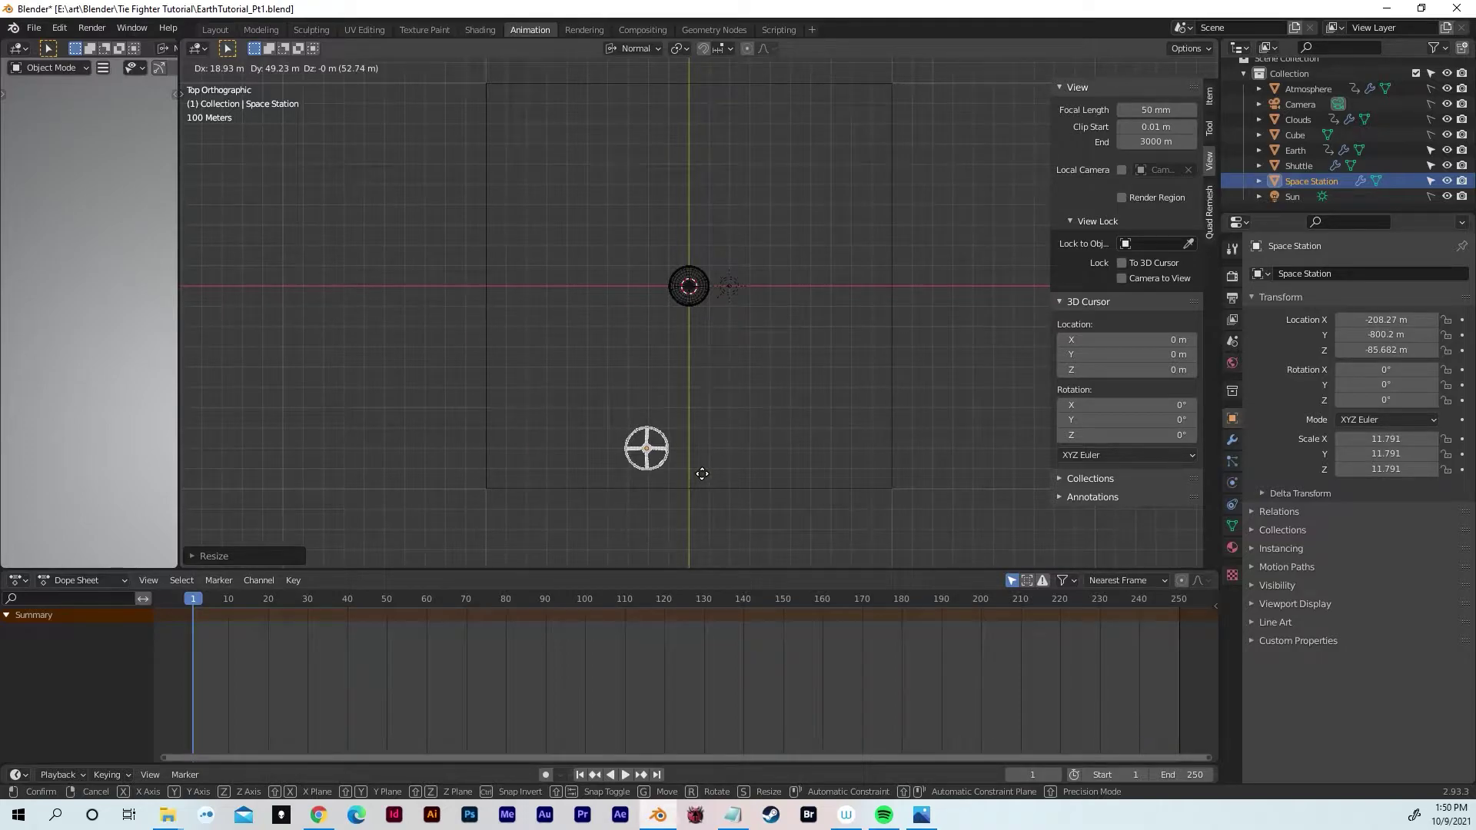
left_click(702, 473)
Step: From the right view, rotate the space station 90° about X and move it to about Y -822 m, Z 210 m
left_click(1037, 115)
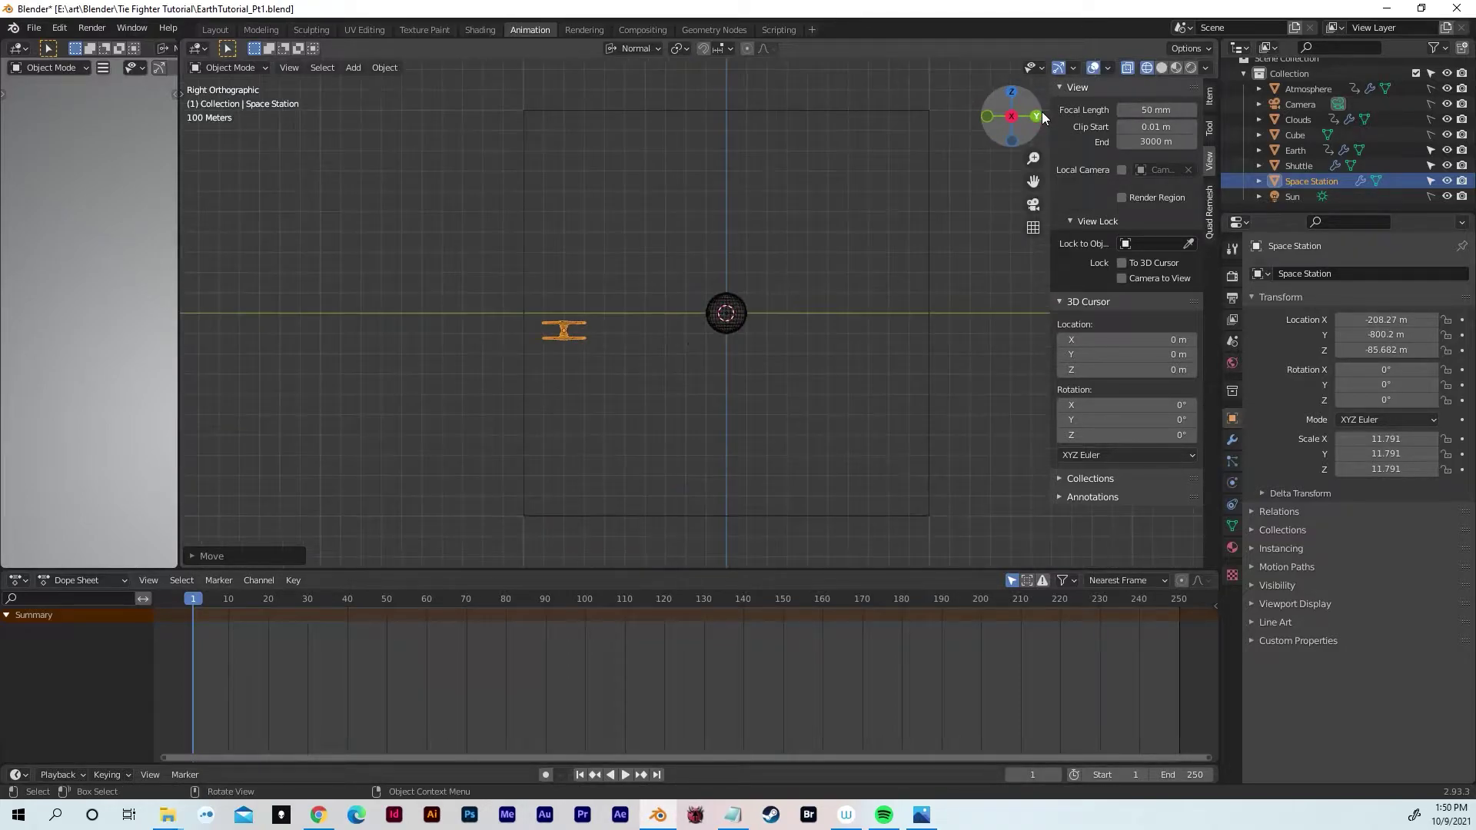
scroll(564, 330, "up", 4)
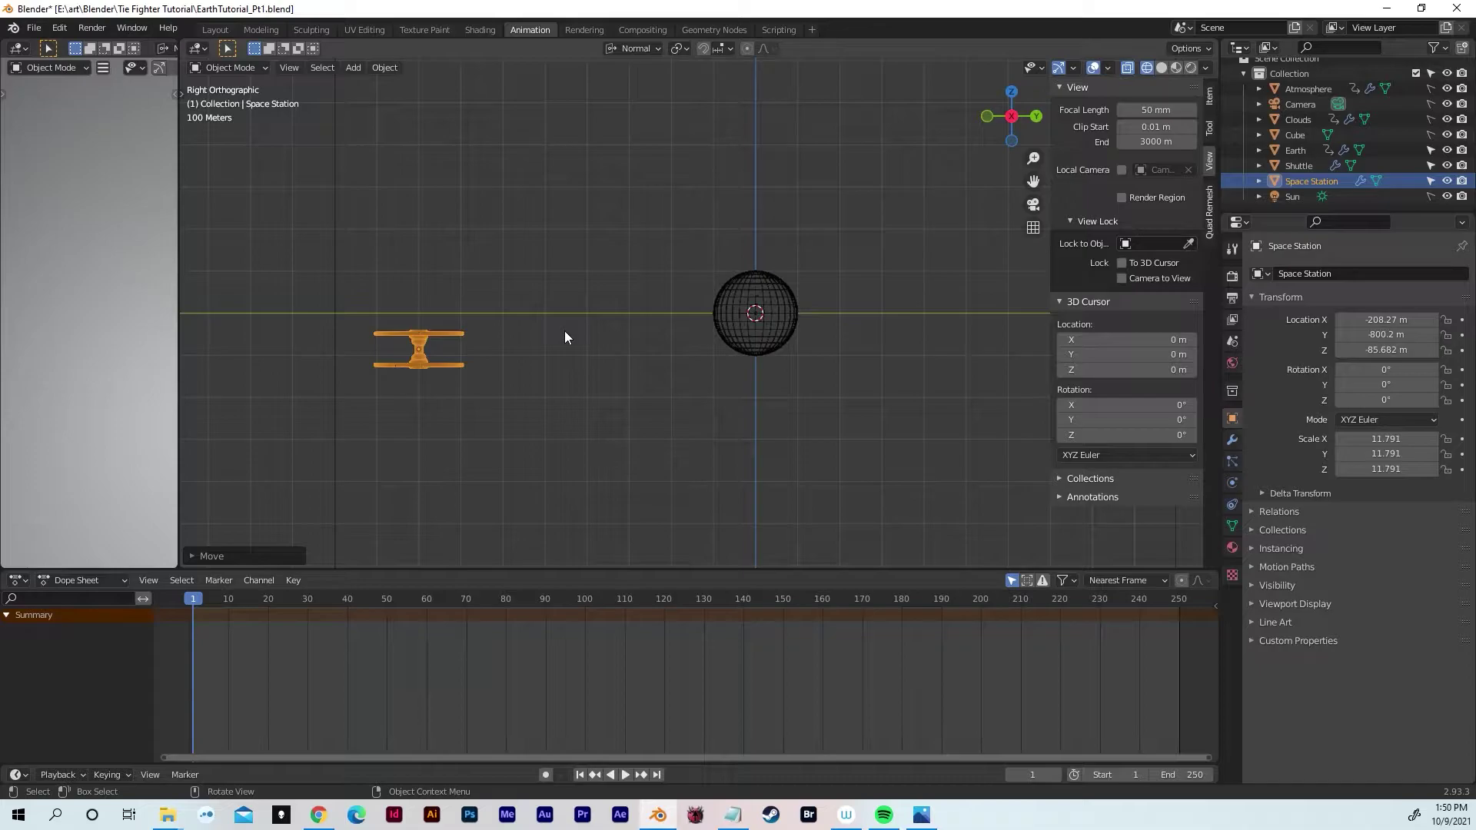
key("r")
key("x")
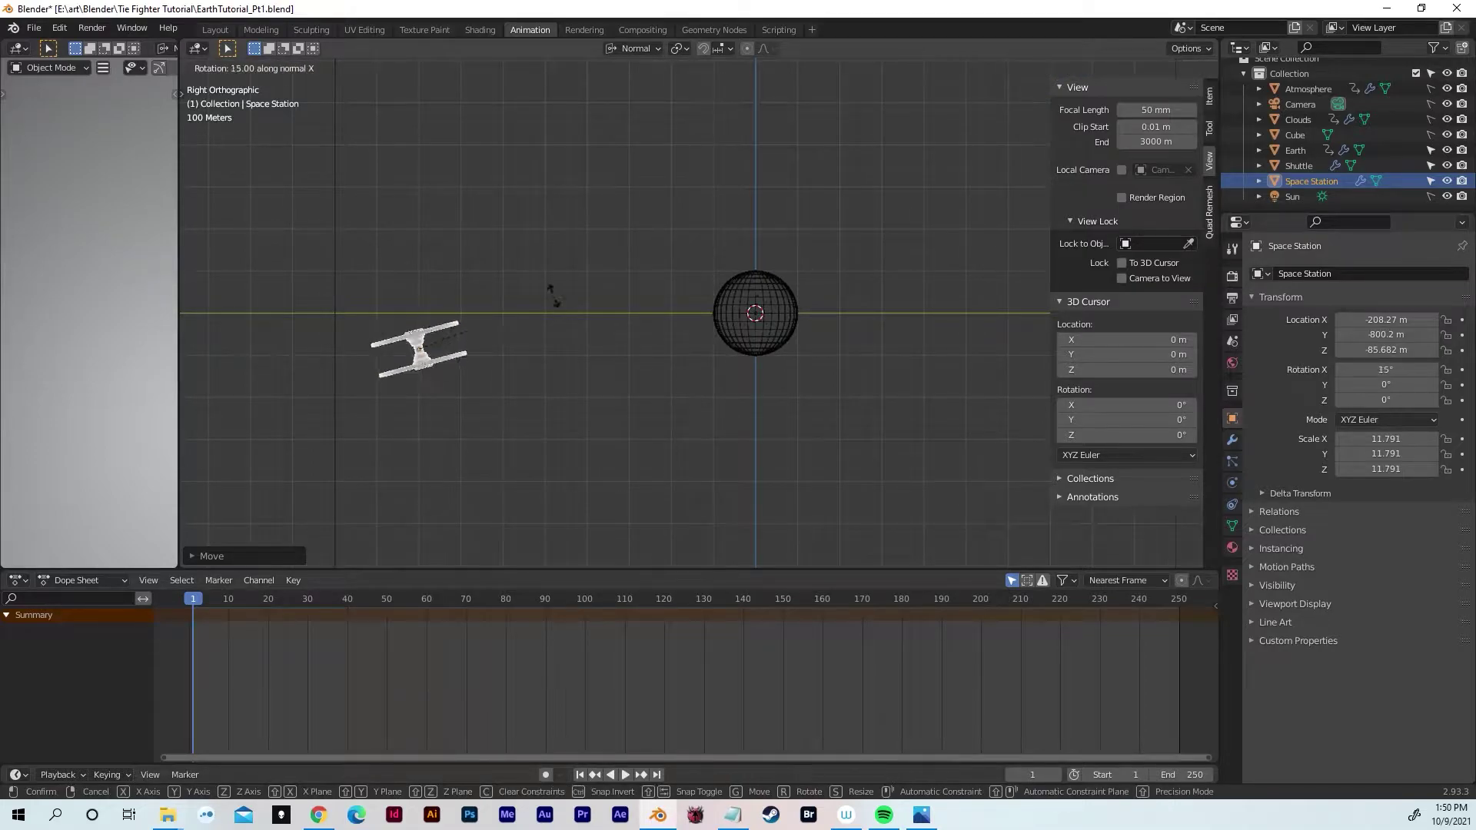
left_click(401, 182)
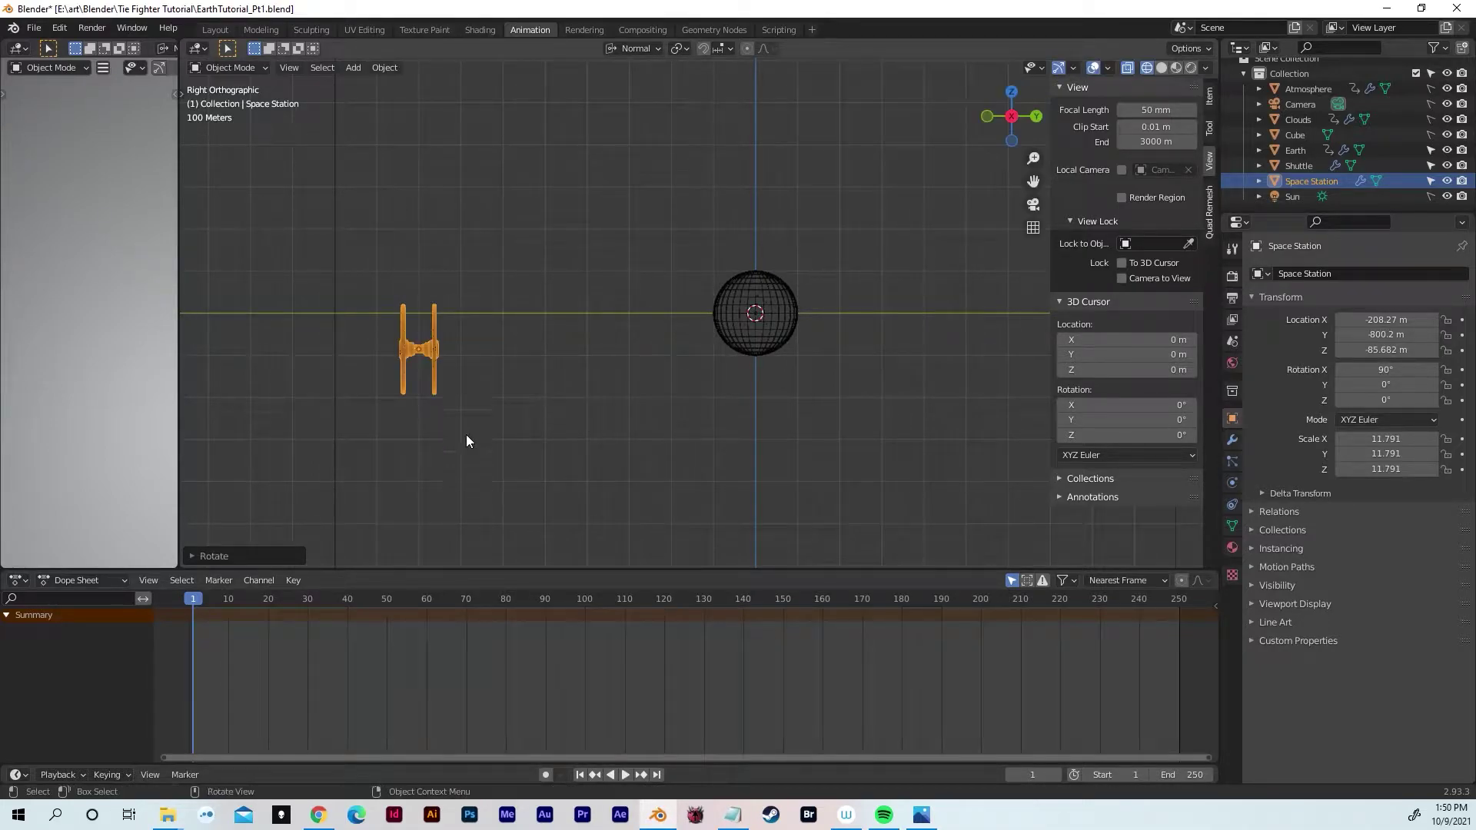
key("g")
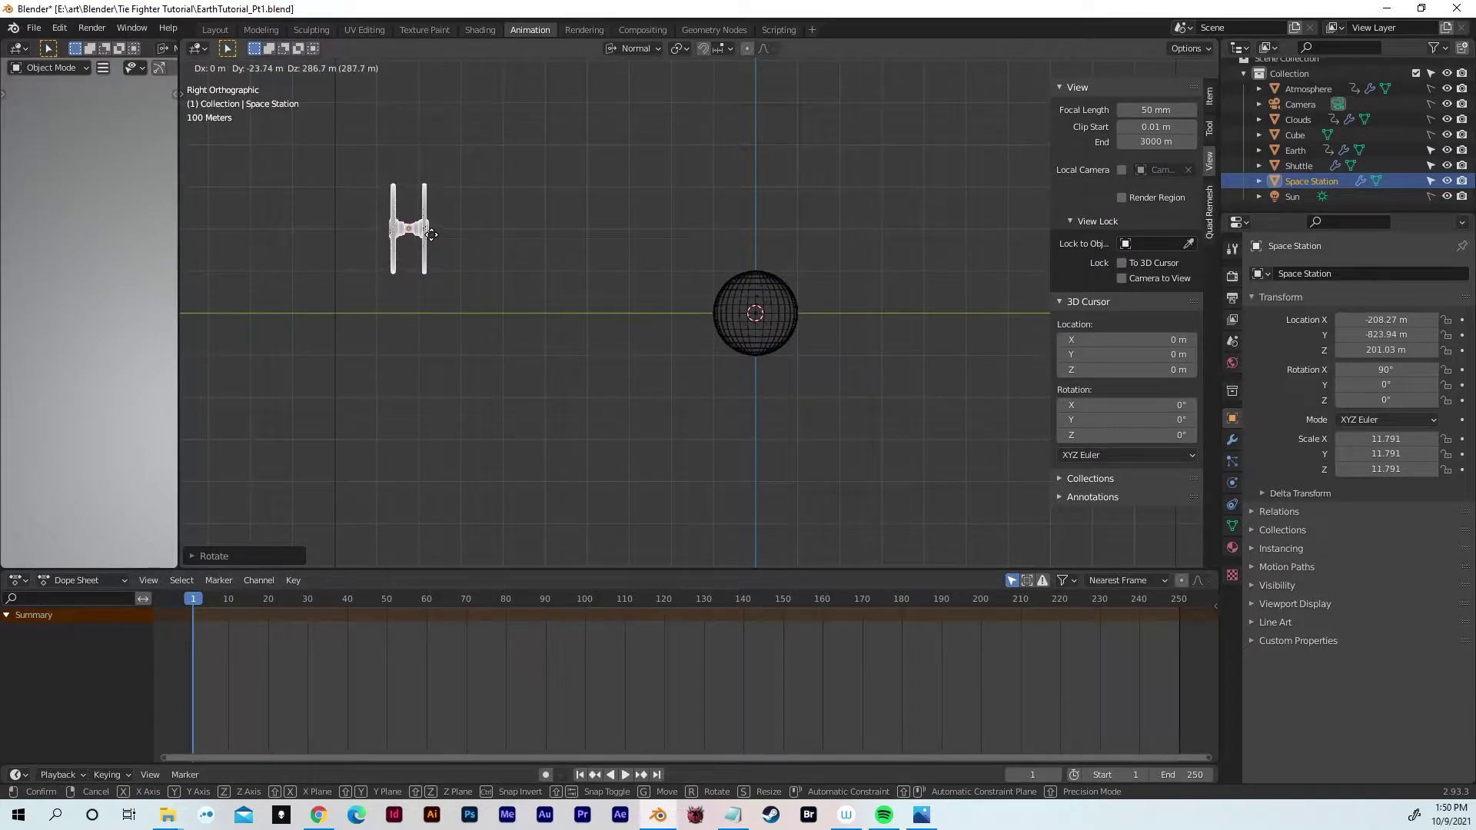
left_click(432, 231)
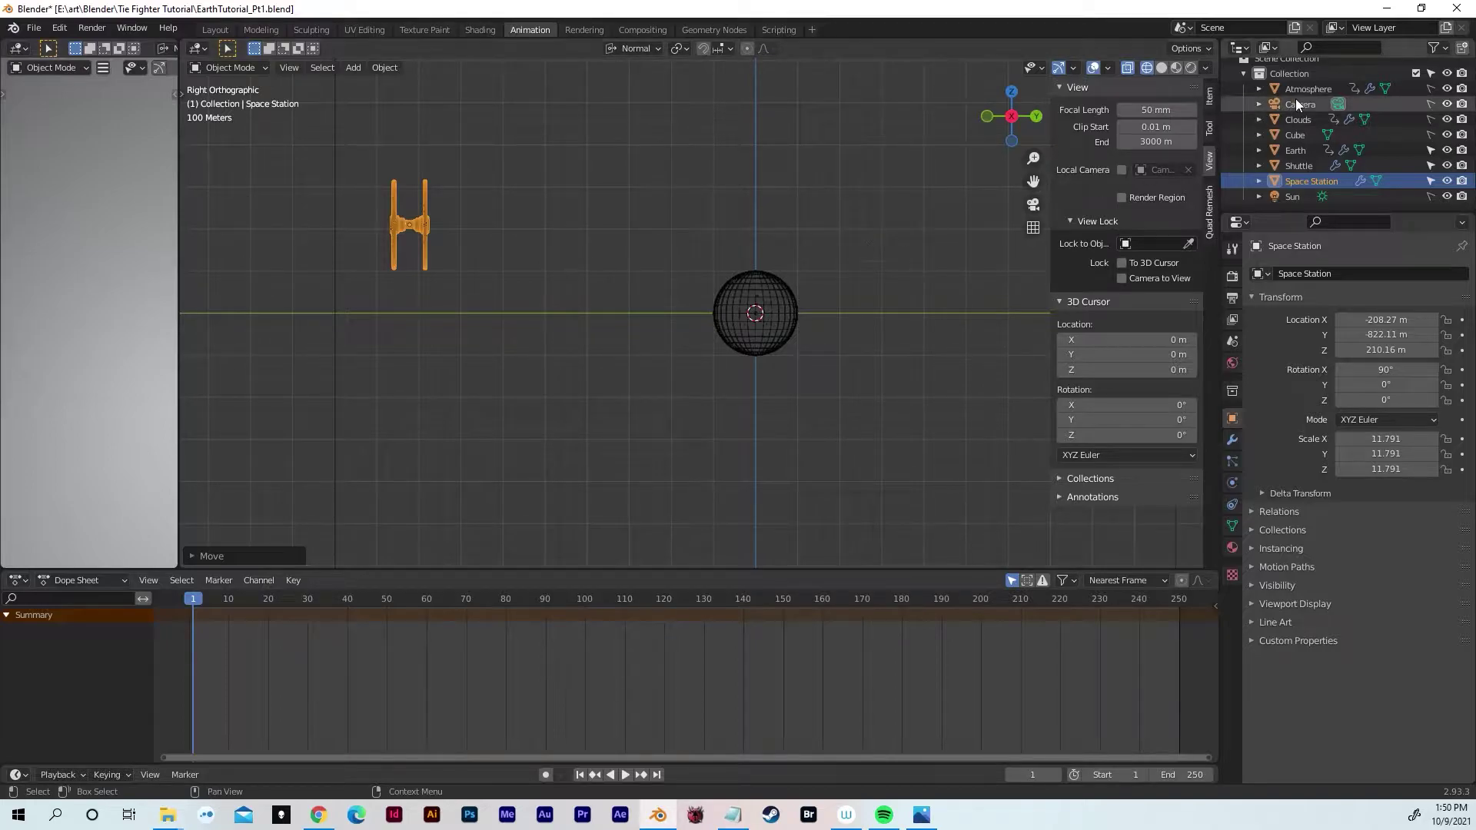
Step: Hide the Atmosphere, Clouds and Earth objects in the viewport
left_click(1448, 89)
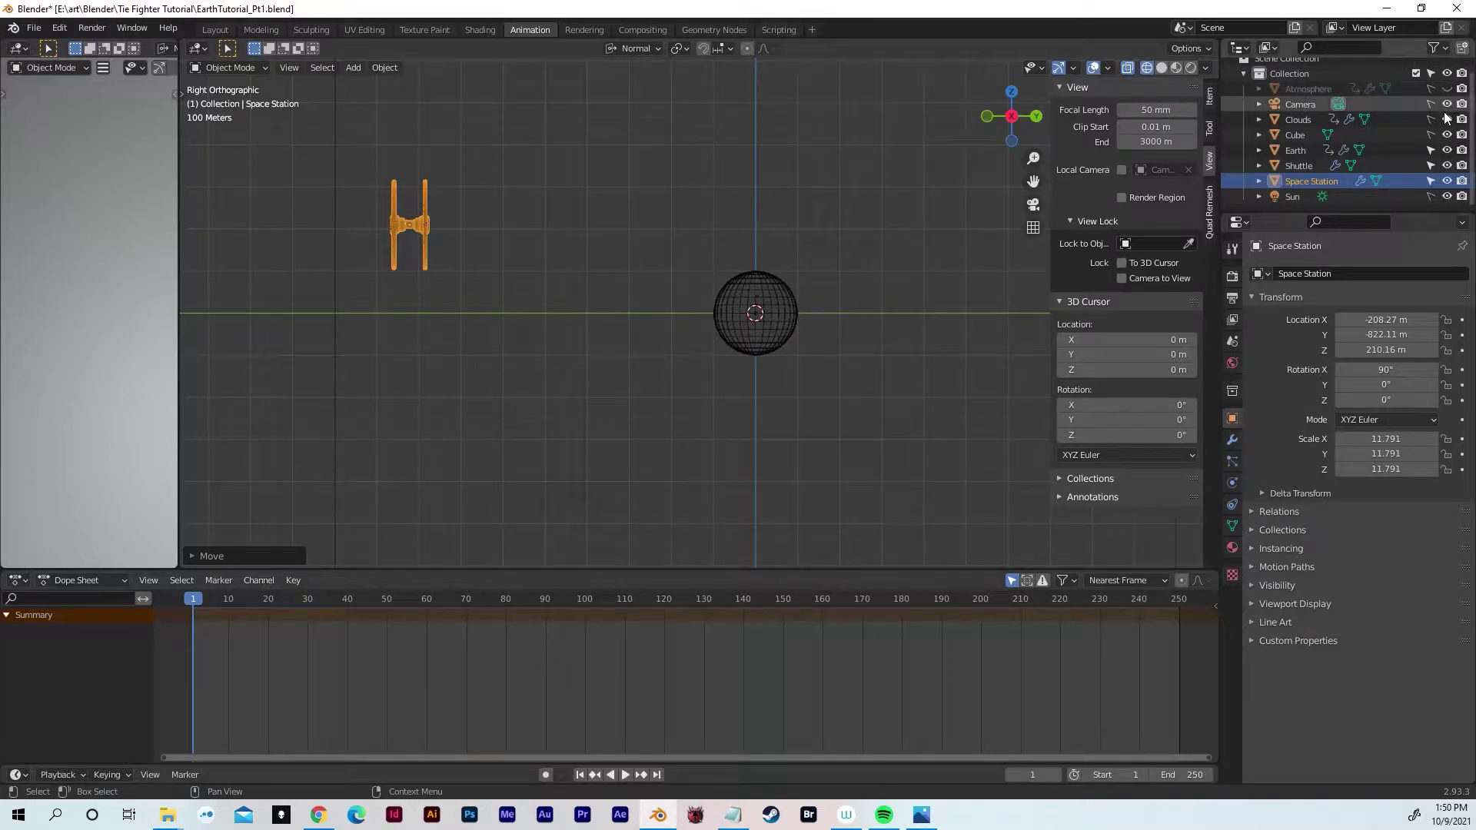
left_click(1446, 120)
left_click(1447, 150)
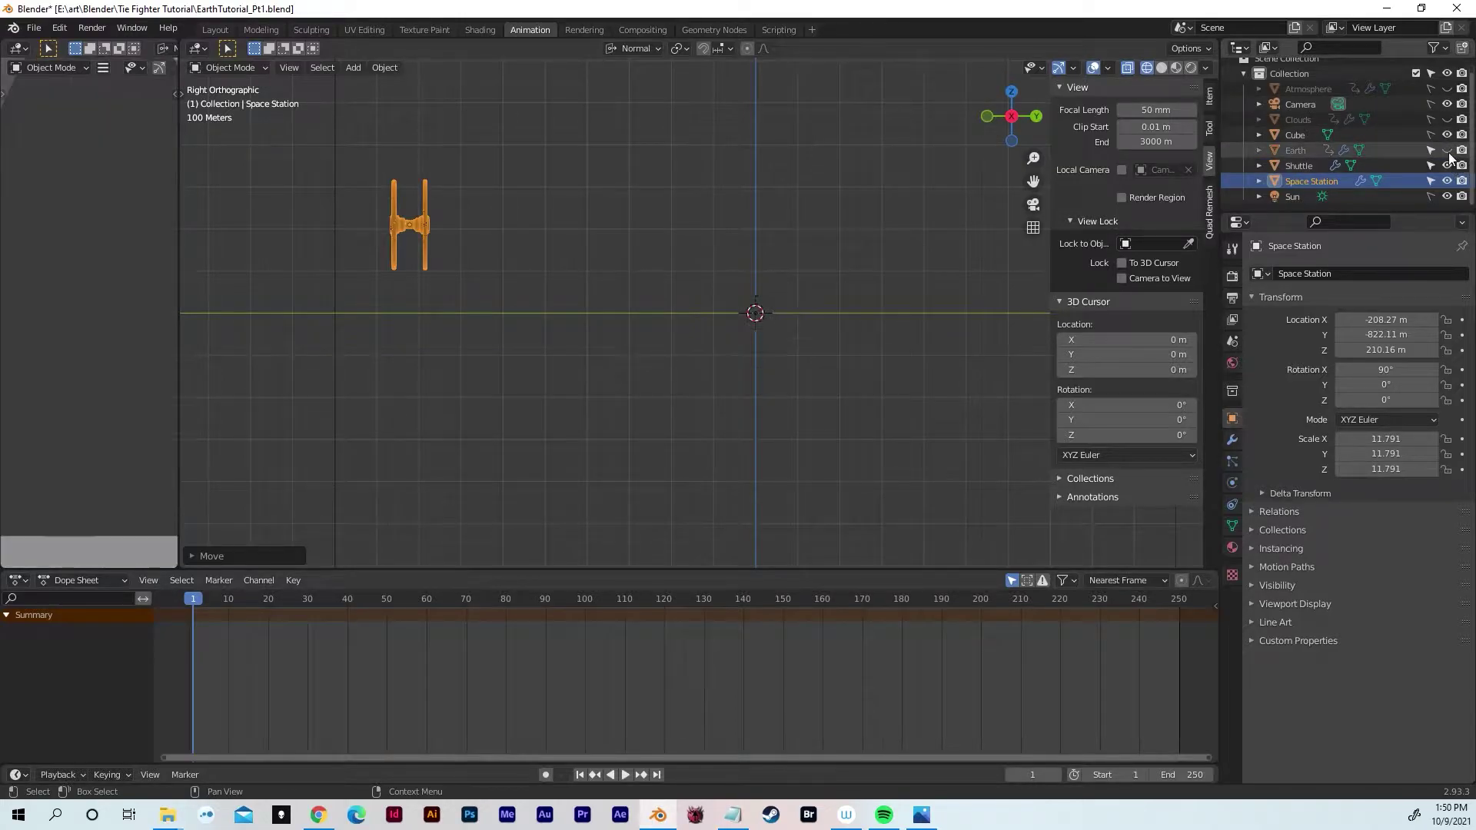
Step: Select the shuttle and set its Z location to 0 m
middle_click_drag(827, 331, 669, 264)
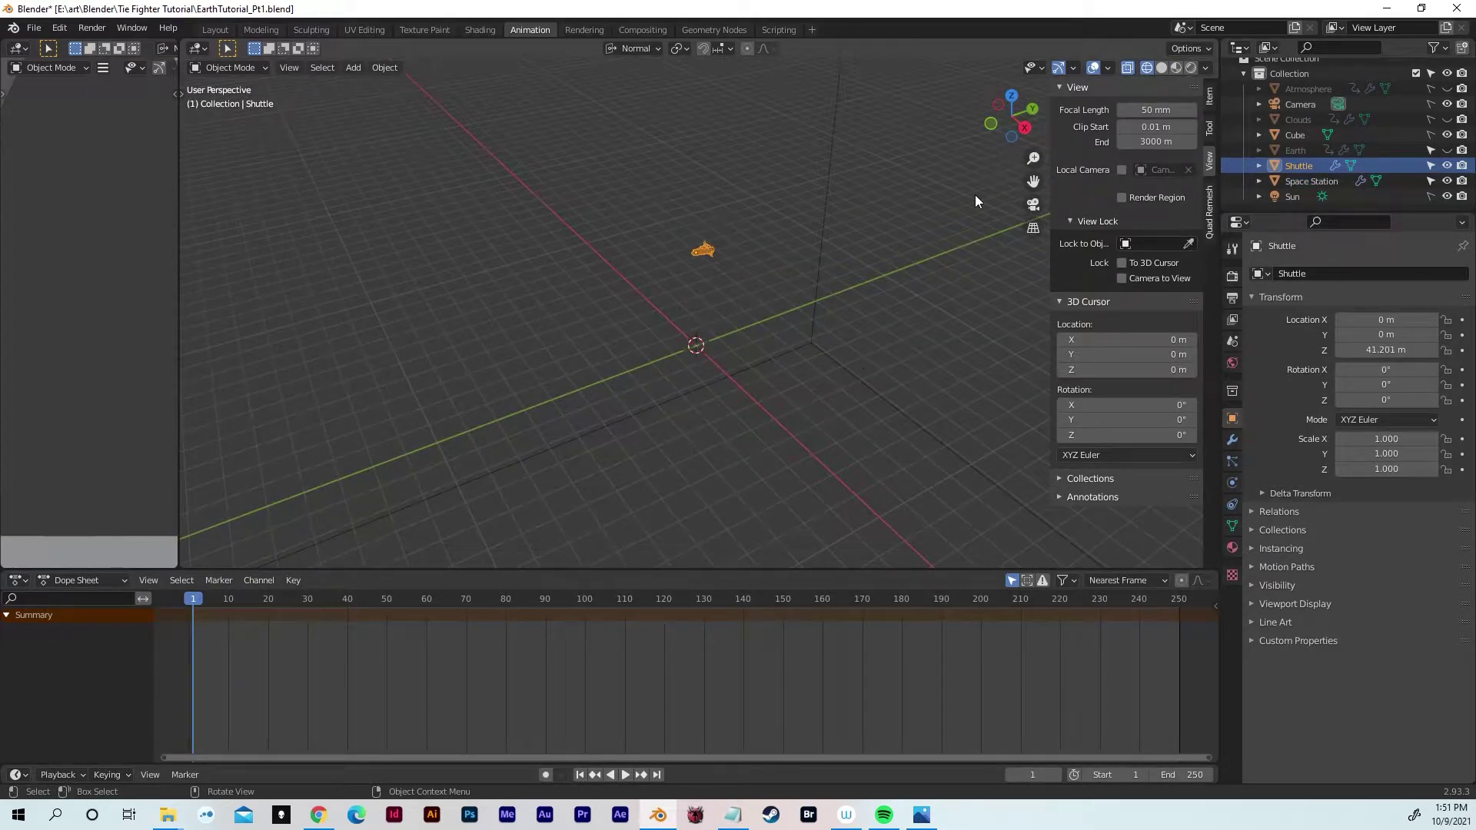
left_click(1210, 95)
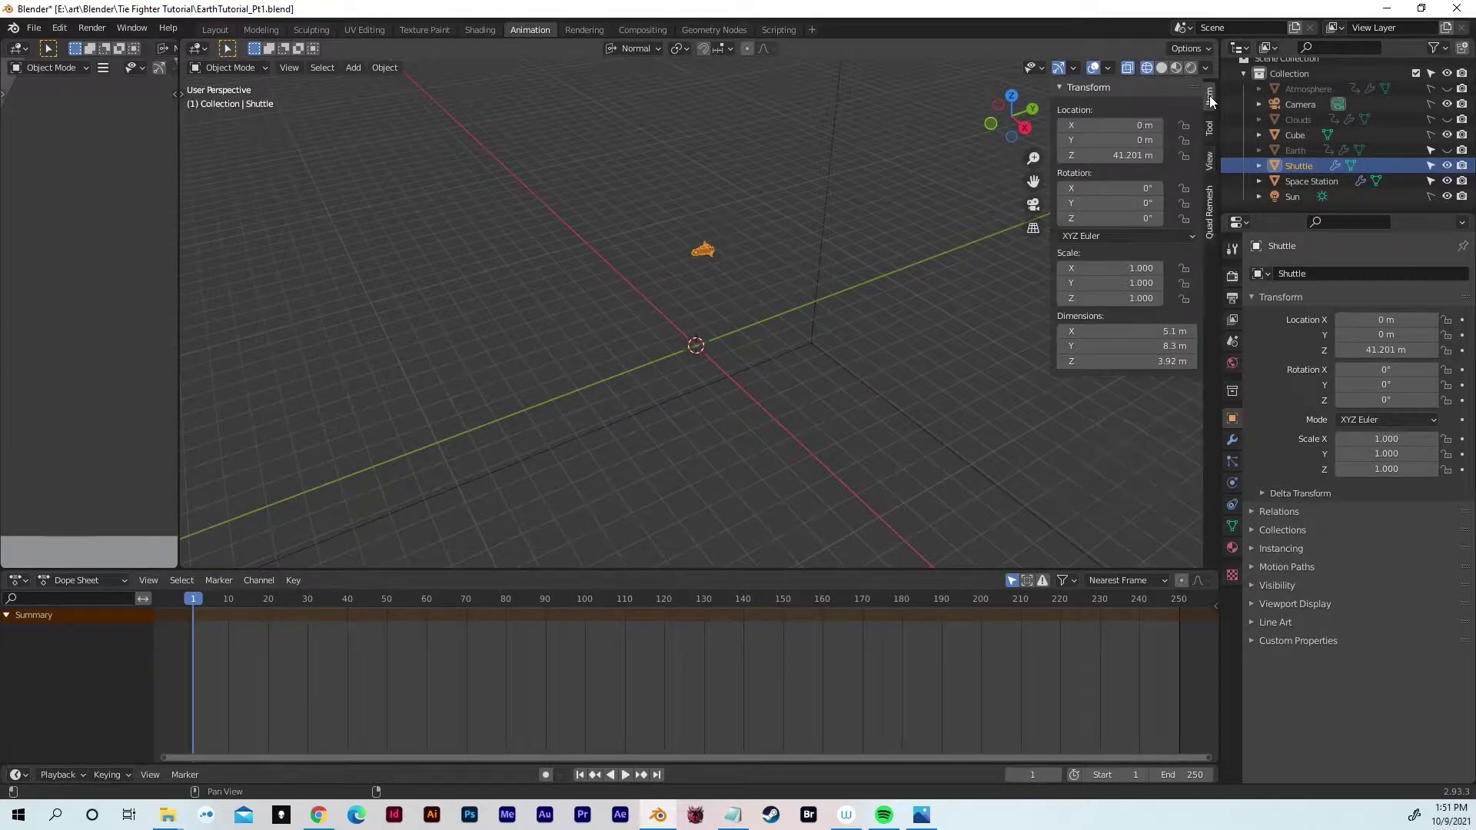
left_click(1096, 159)
type("0")
key("Return")
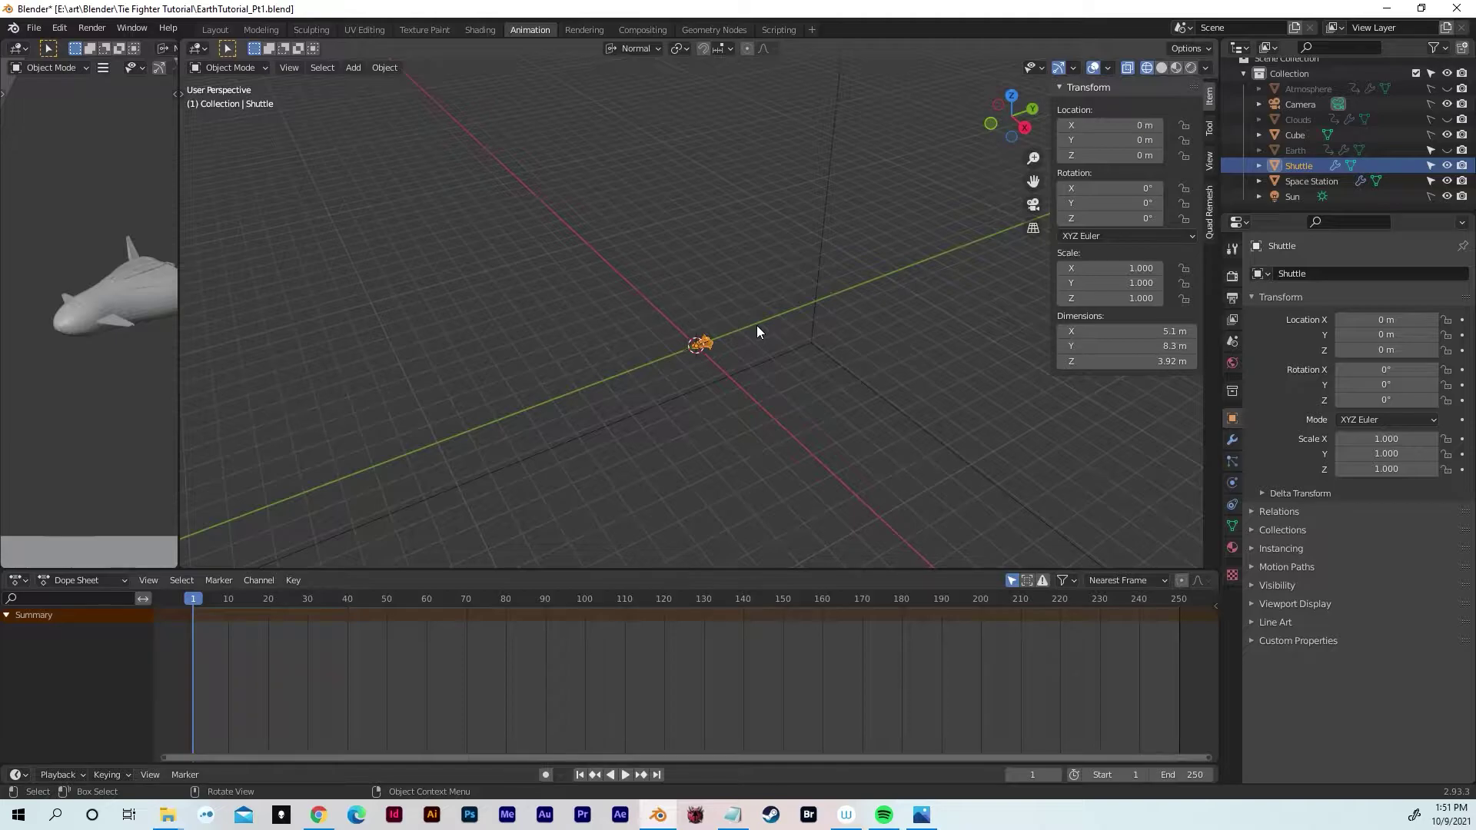
Step: Add a plain axes empty at the world origin and scale it up to about 14.29
key("shift+a")
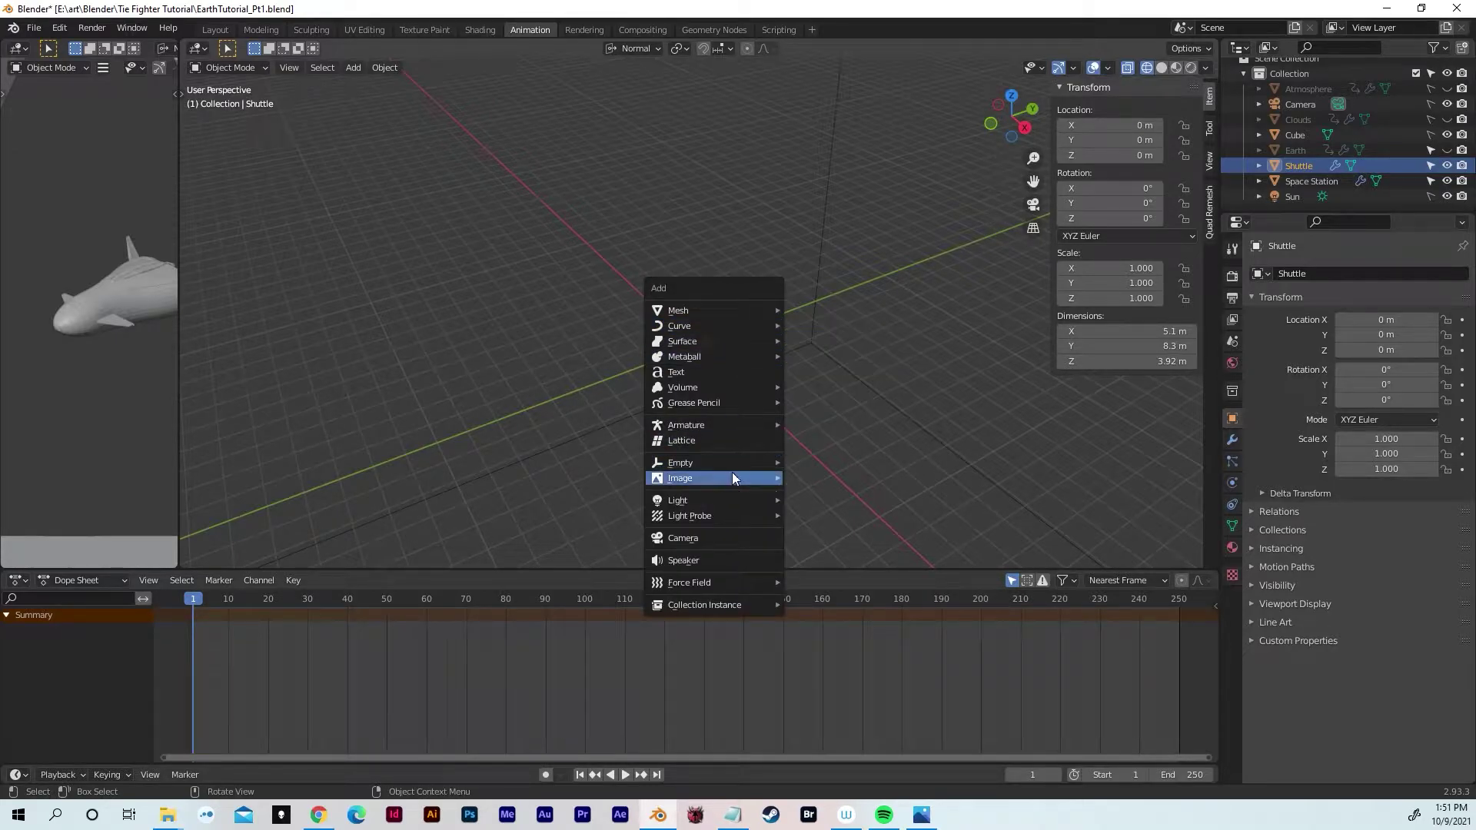
mouse_move(730, 467)
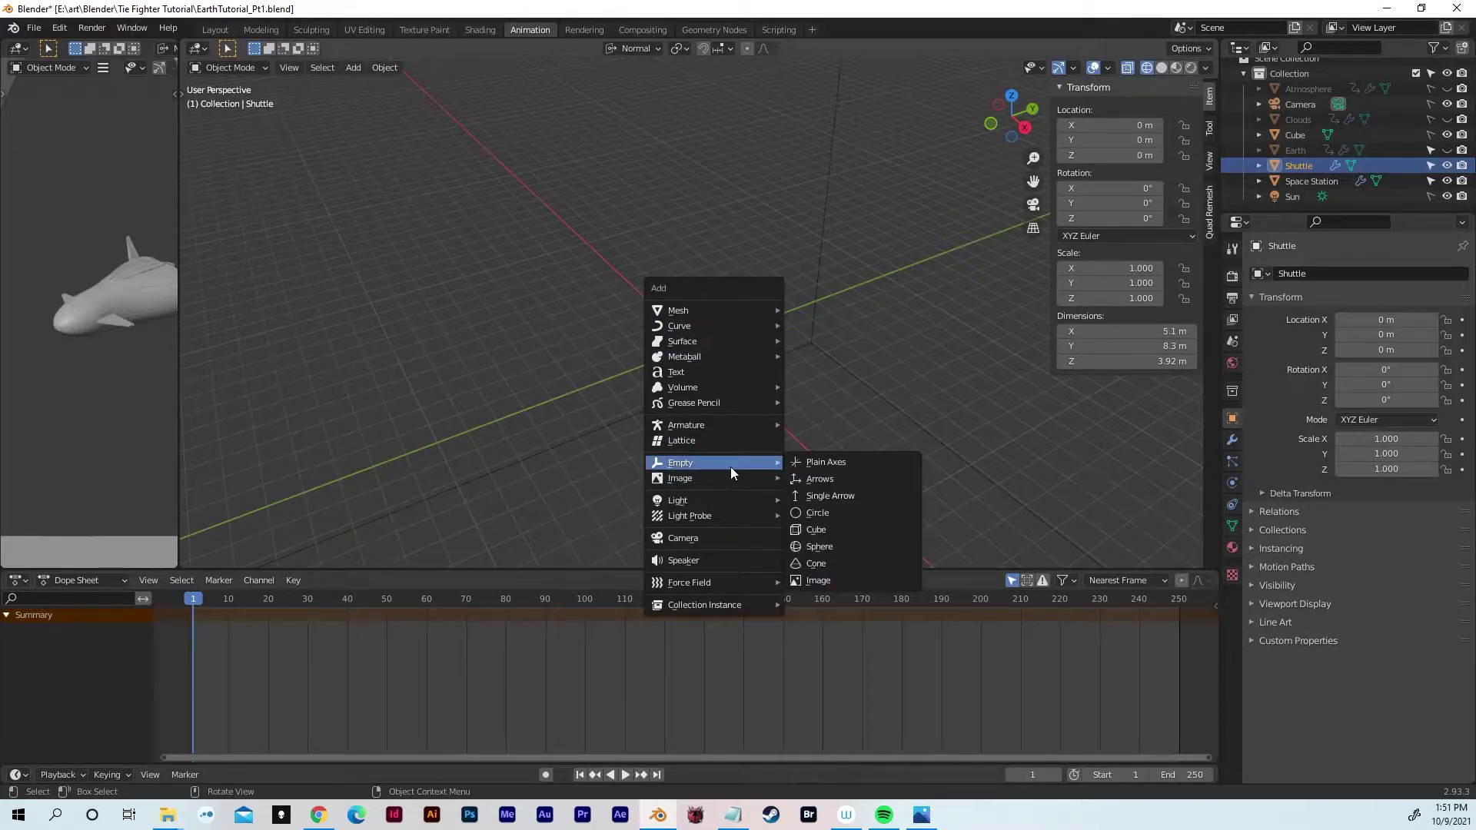
left_click(827, 467)
middle_click_drag(708, 371, 805, 314)
key("s")
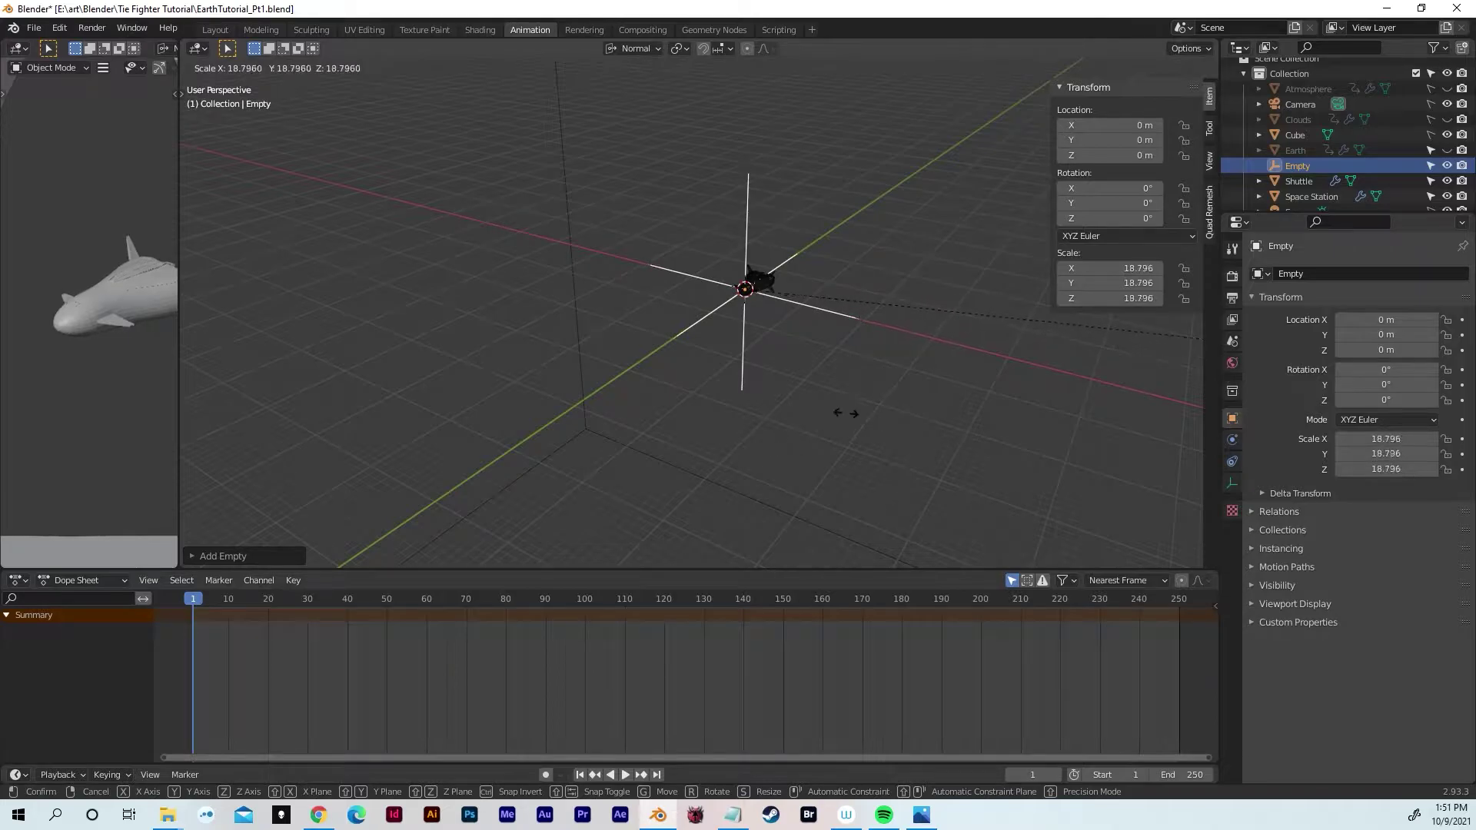
left_click(579, 356)
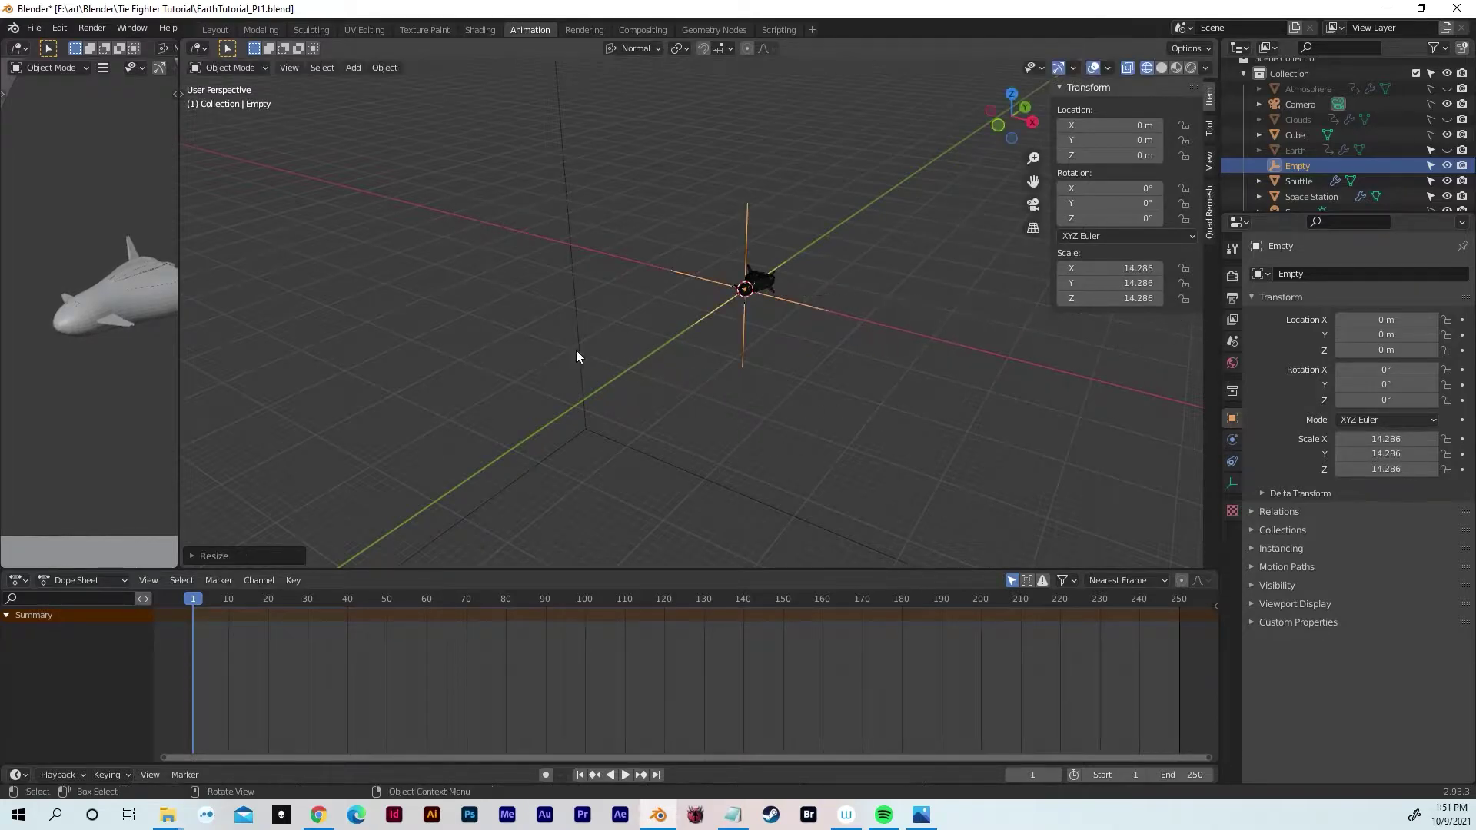
middle_click_drag(859, 408, 613, 385)
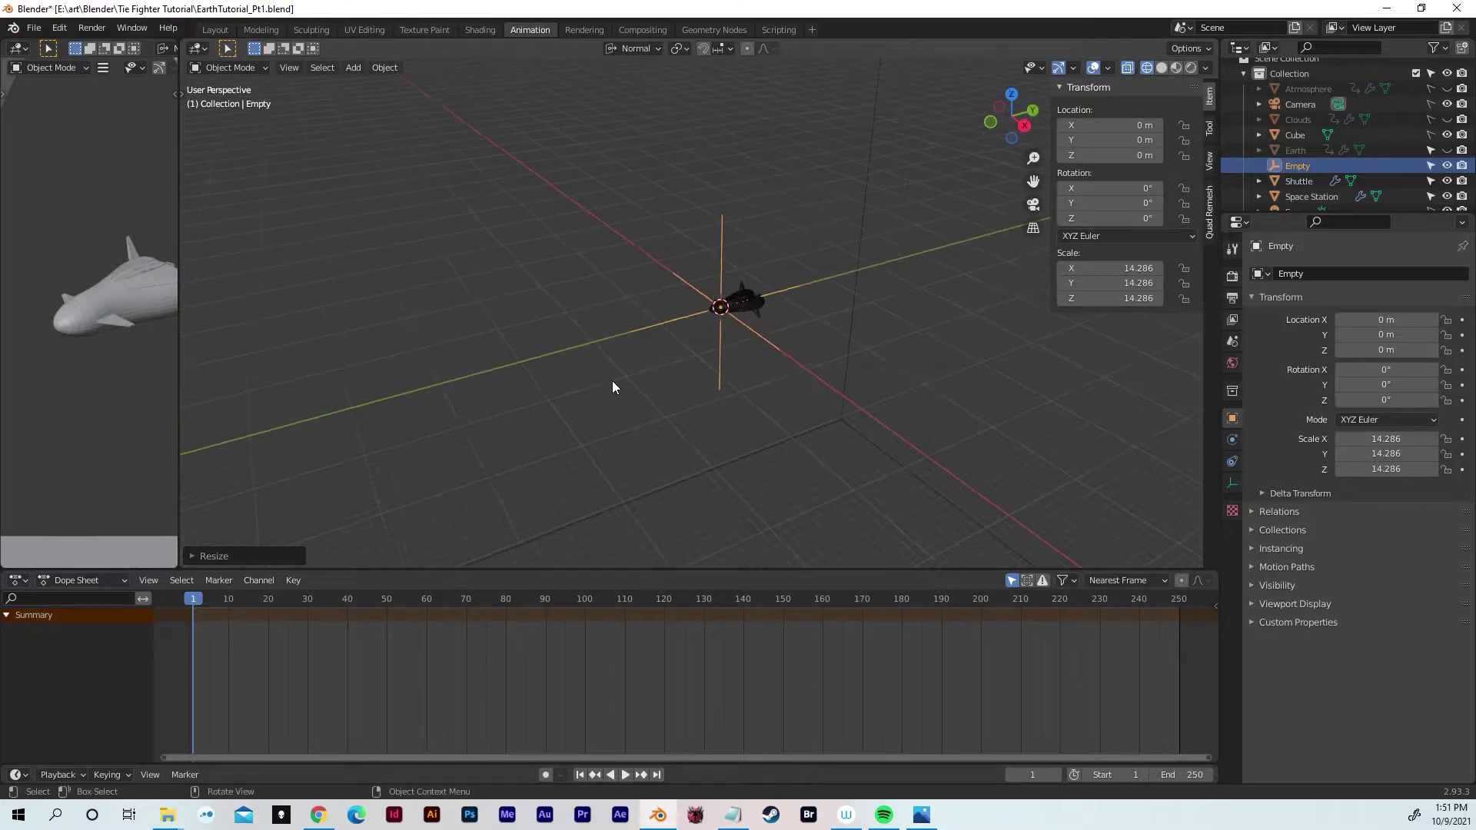
Step: Rename the new empty as Camera Target
left_click(1299, 168)
double_click(1299, 166)
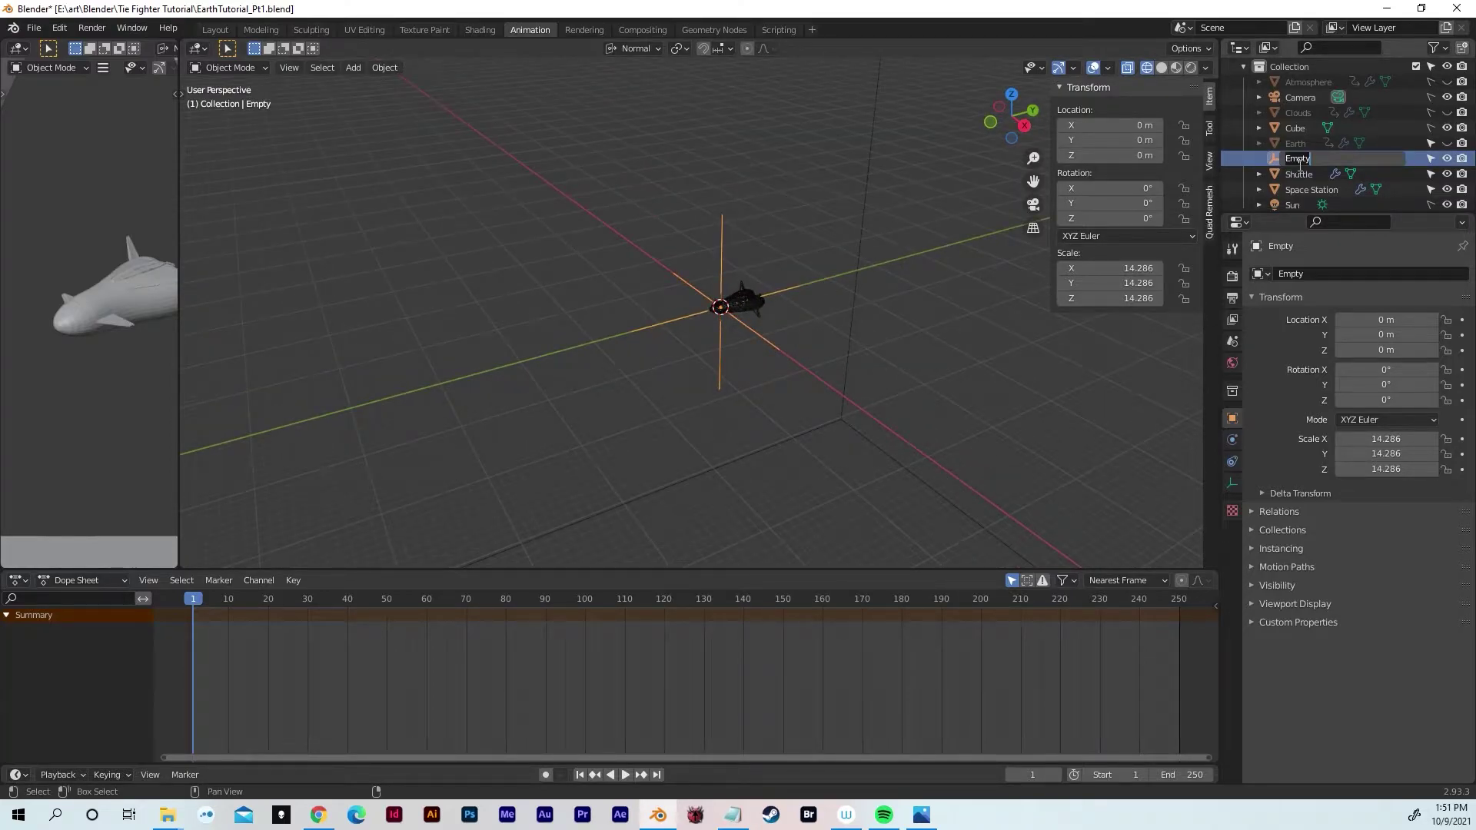
type("Camera Target")
key("Return")
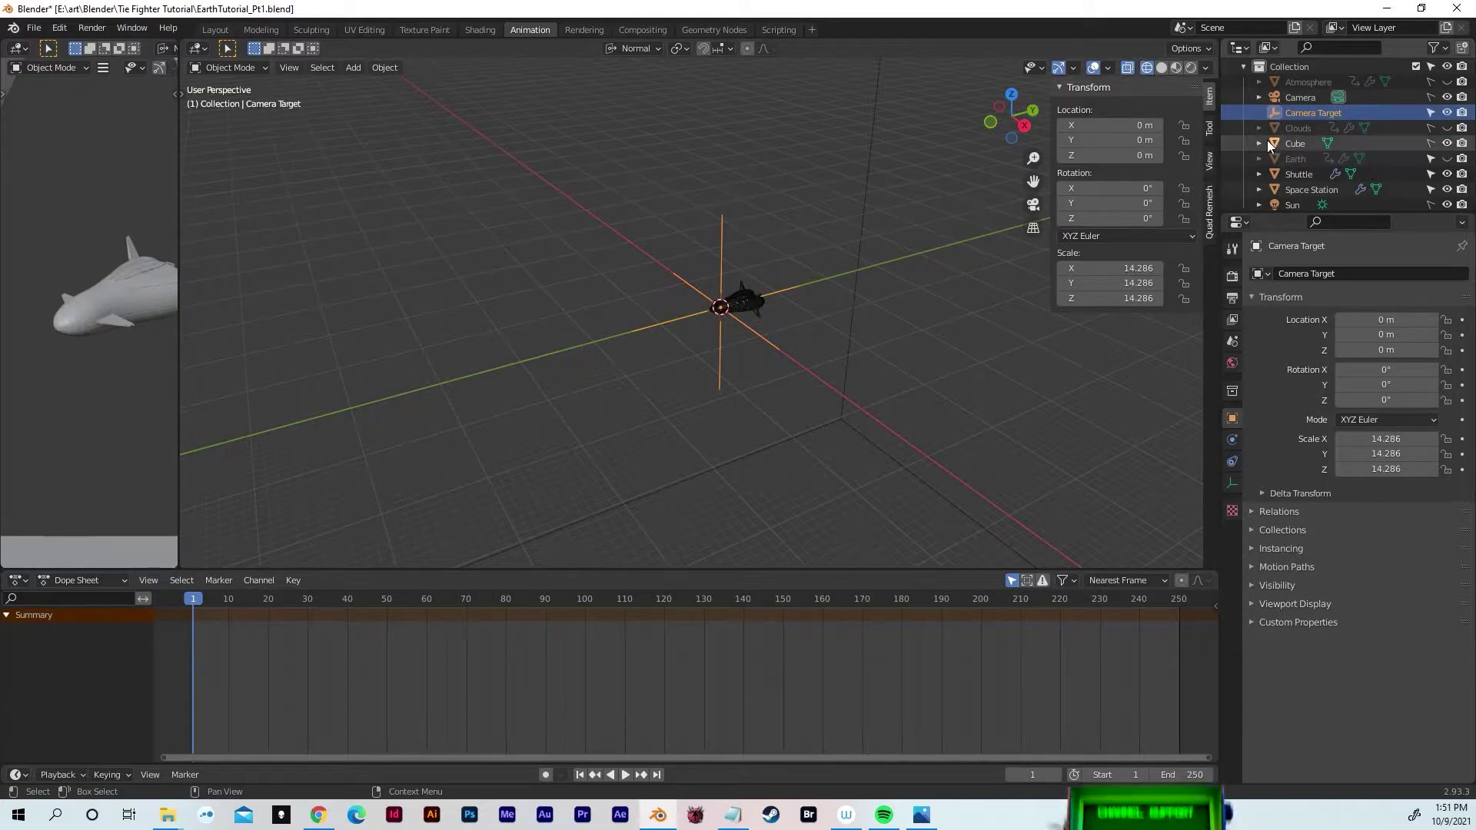
Step: Parent the Camera Target empty to the shuttle object
left_click(749, 307)
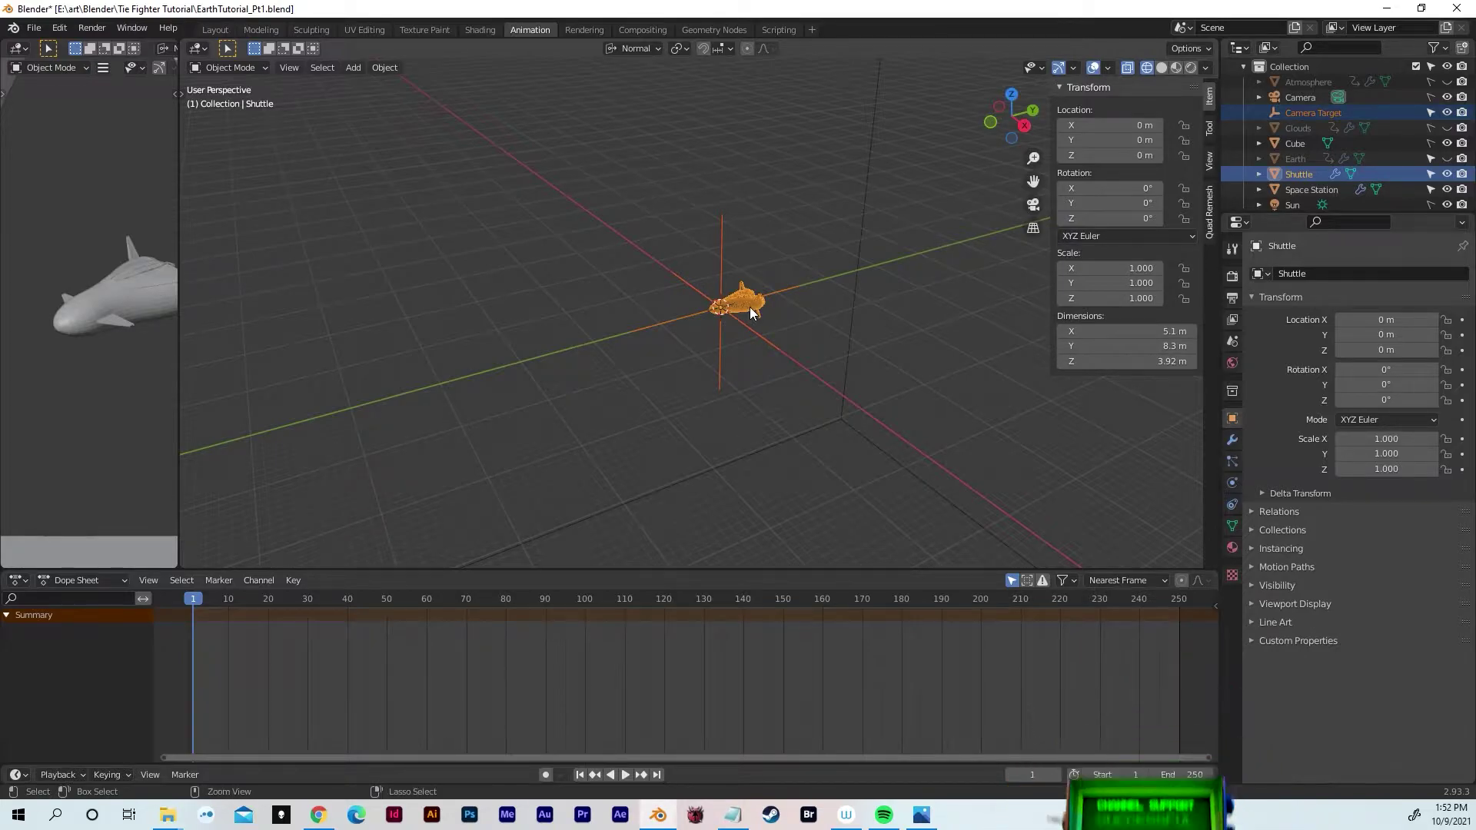
key("ctrl+p")
left_click(750, 307)
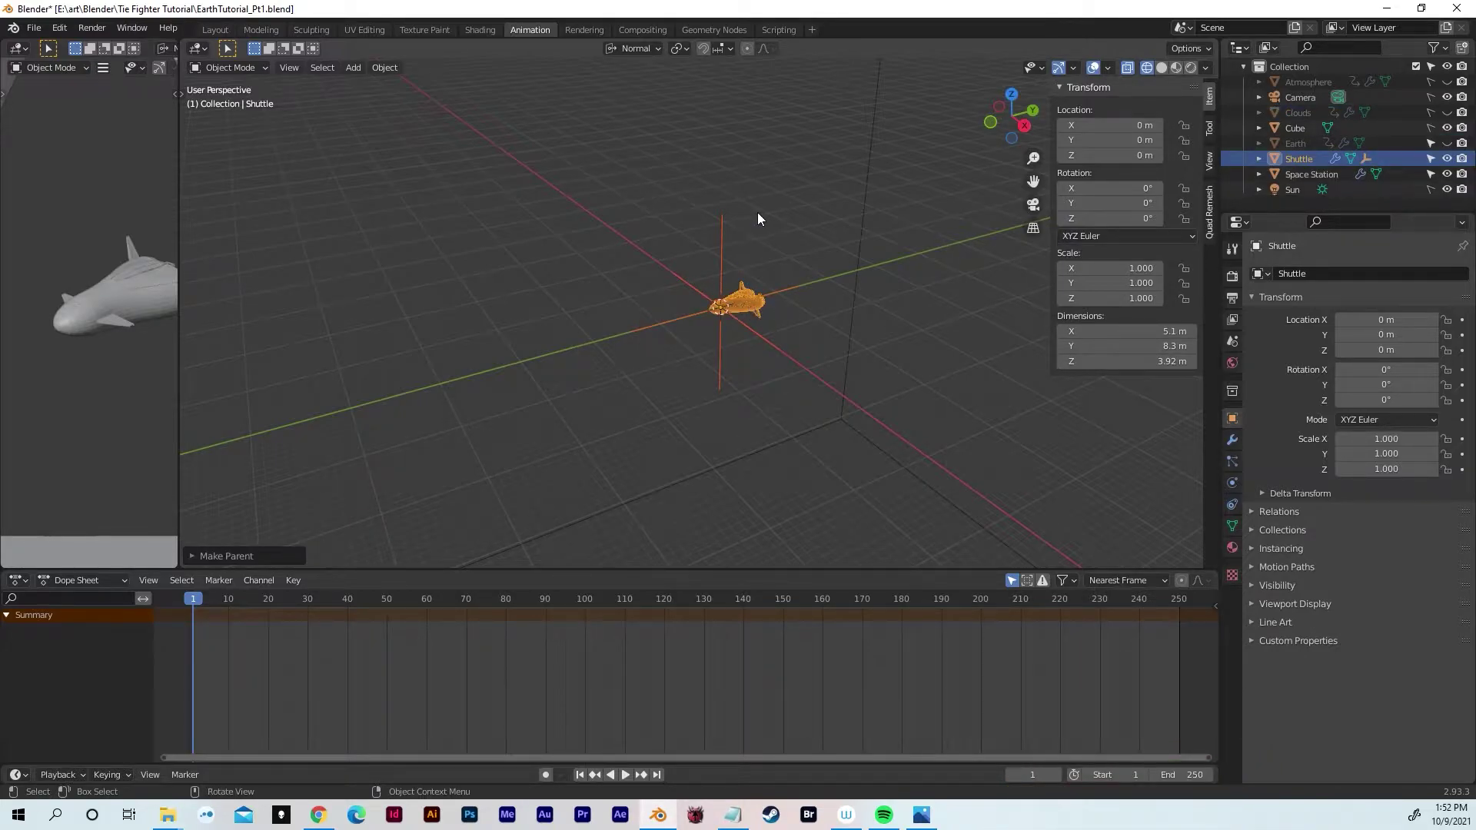
Step: Try moving the shuttle on its own to test whether the Camera Target empty follows it
left_click(755, 314)
key("g")
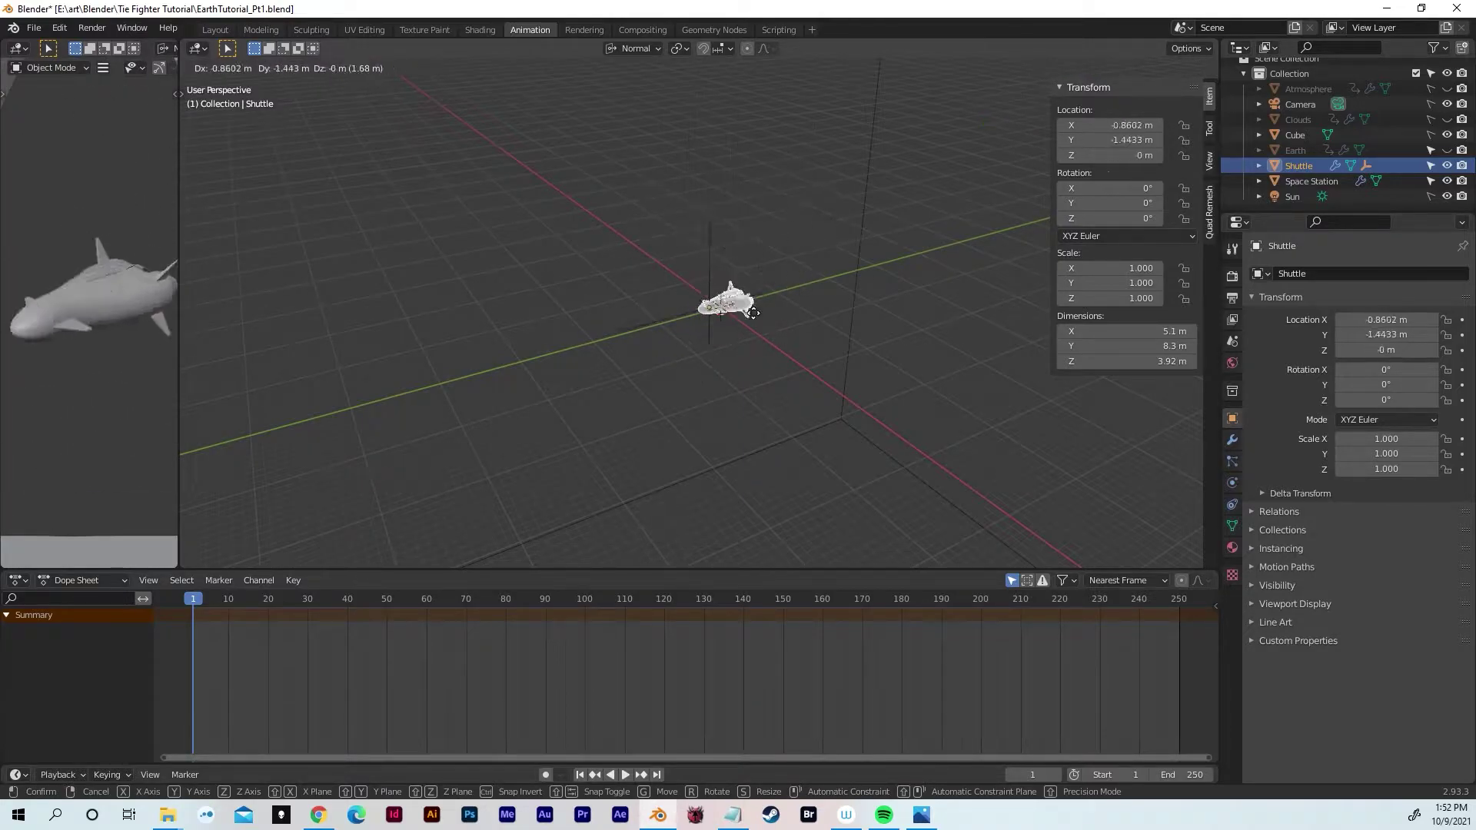
key("Escape")
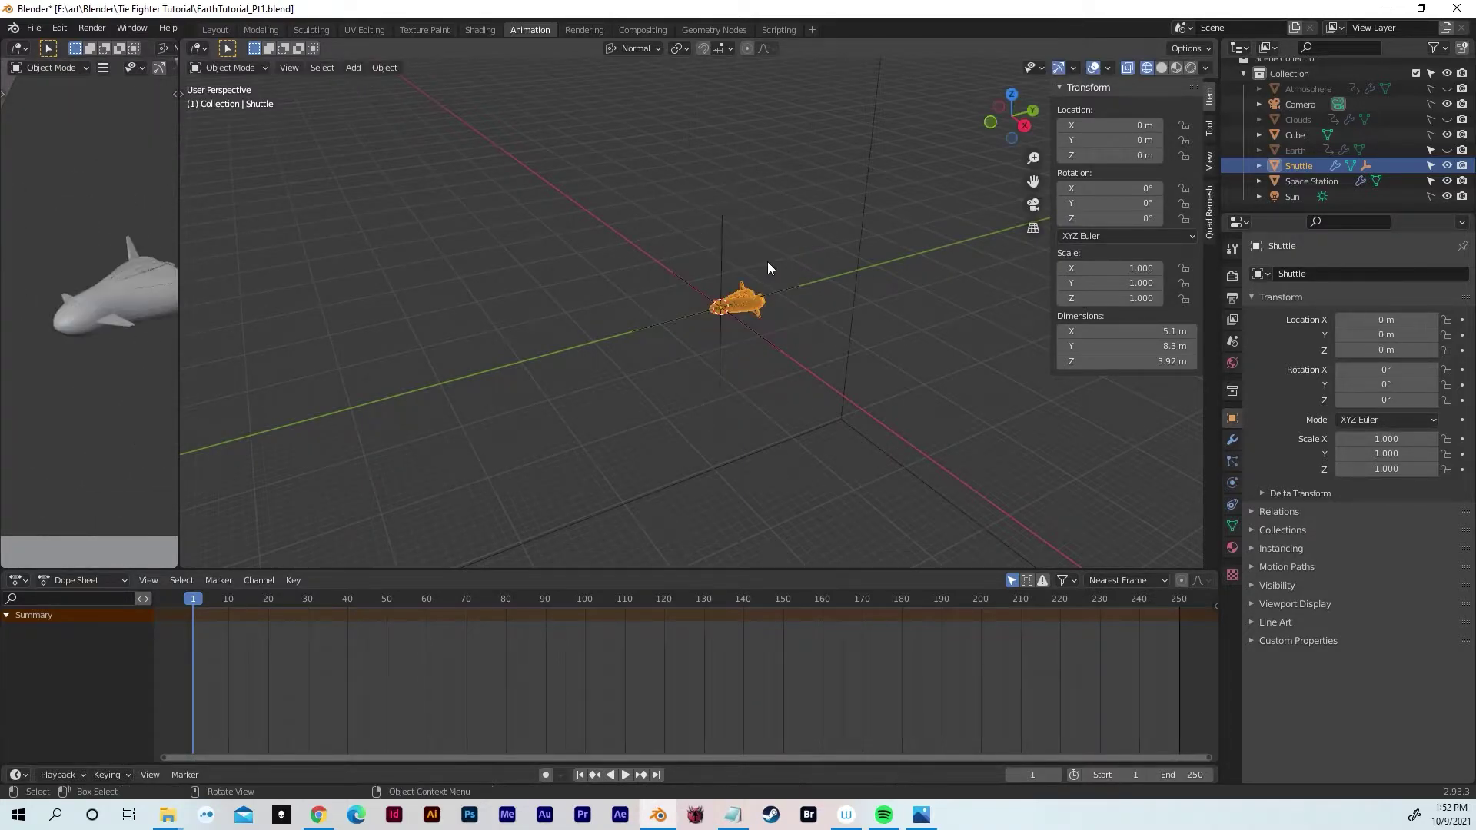
Step: Add a Bezier curve at the world origin and scale it up by 999
middle_click_drag(698, 353, 813, 322)
middle_click_drag(708, 328, 753, 301)
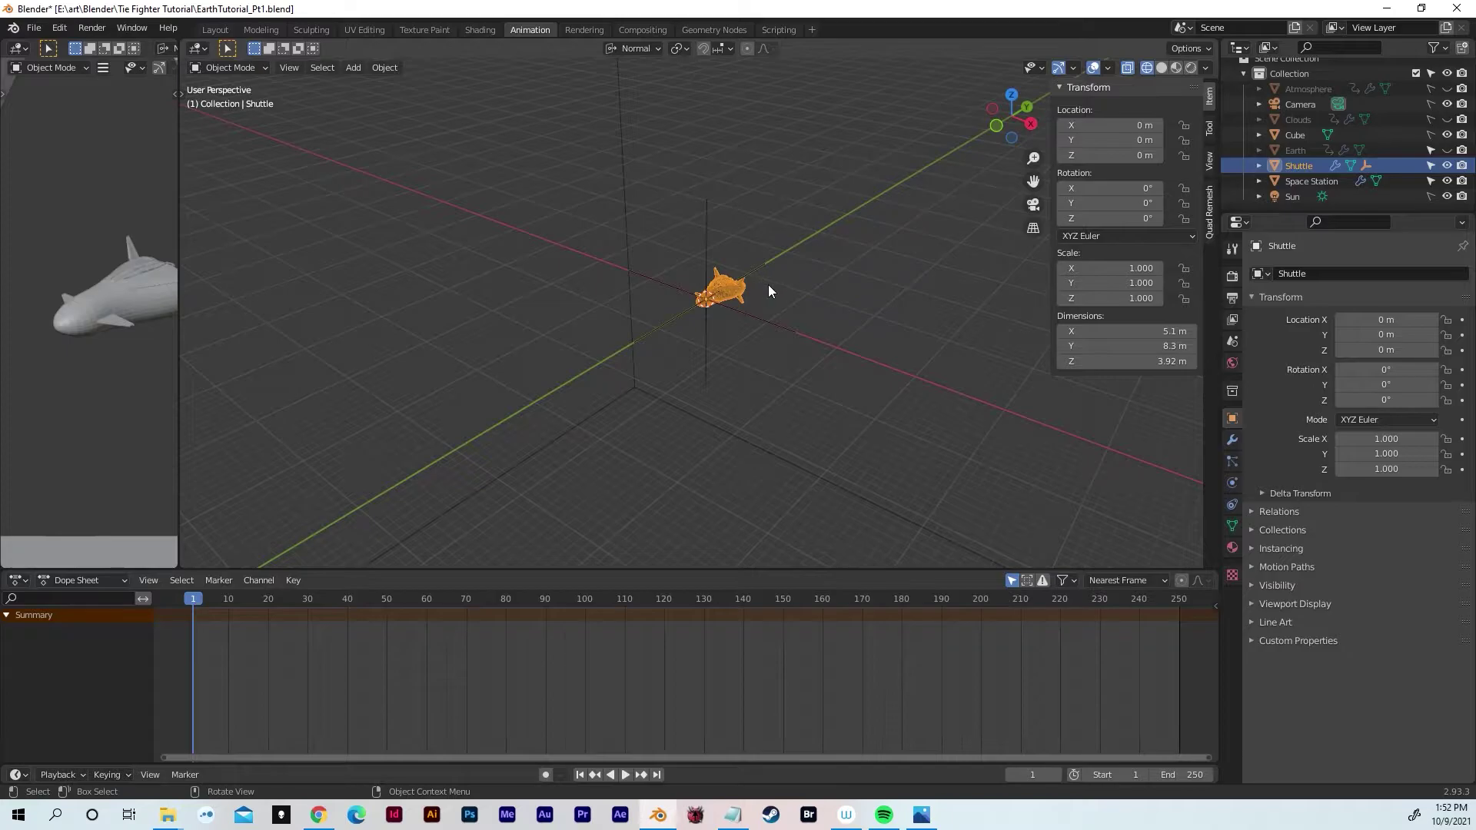
scroll(781, 297, "down", 6)
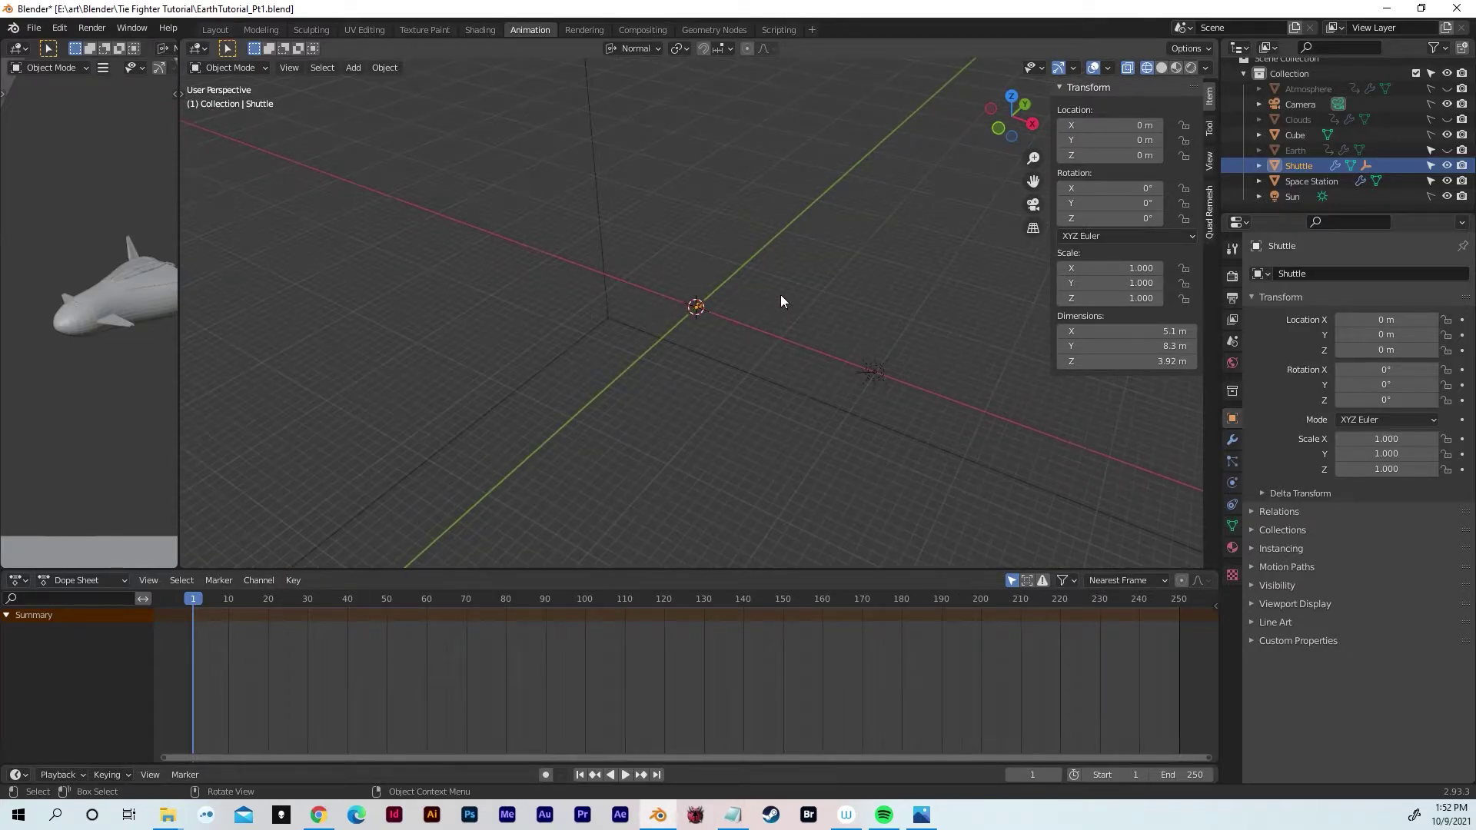
mouse_move(782, 294)
middle_mouse_down()
mouse_move(788, 333)
mouse_move(778, 277)
middle_mouse_up()
key("shift+a")
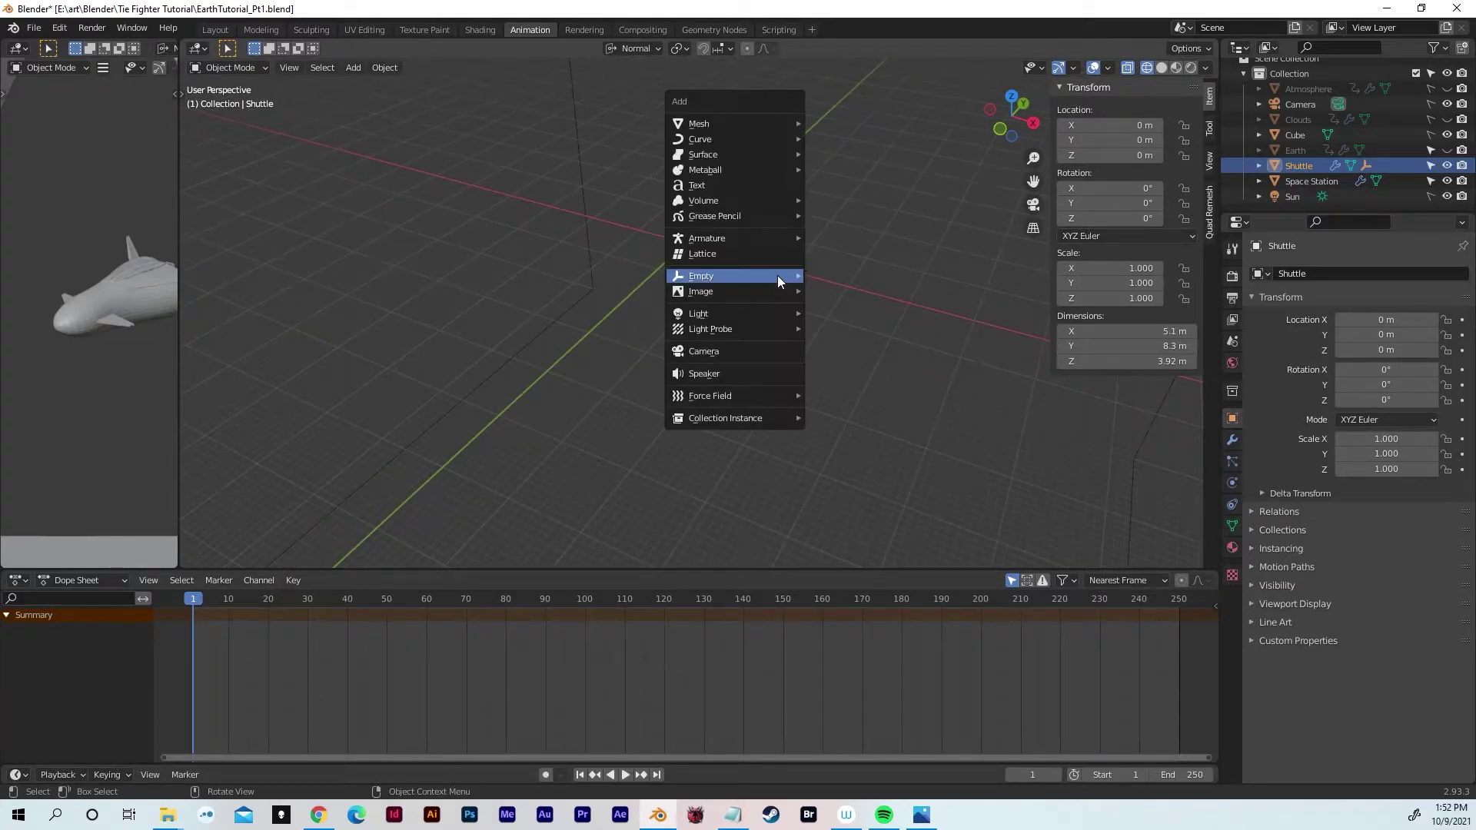
mouse_move(715, 140)
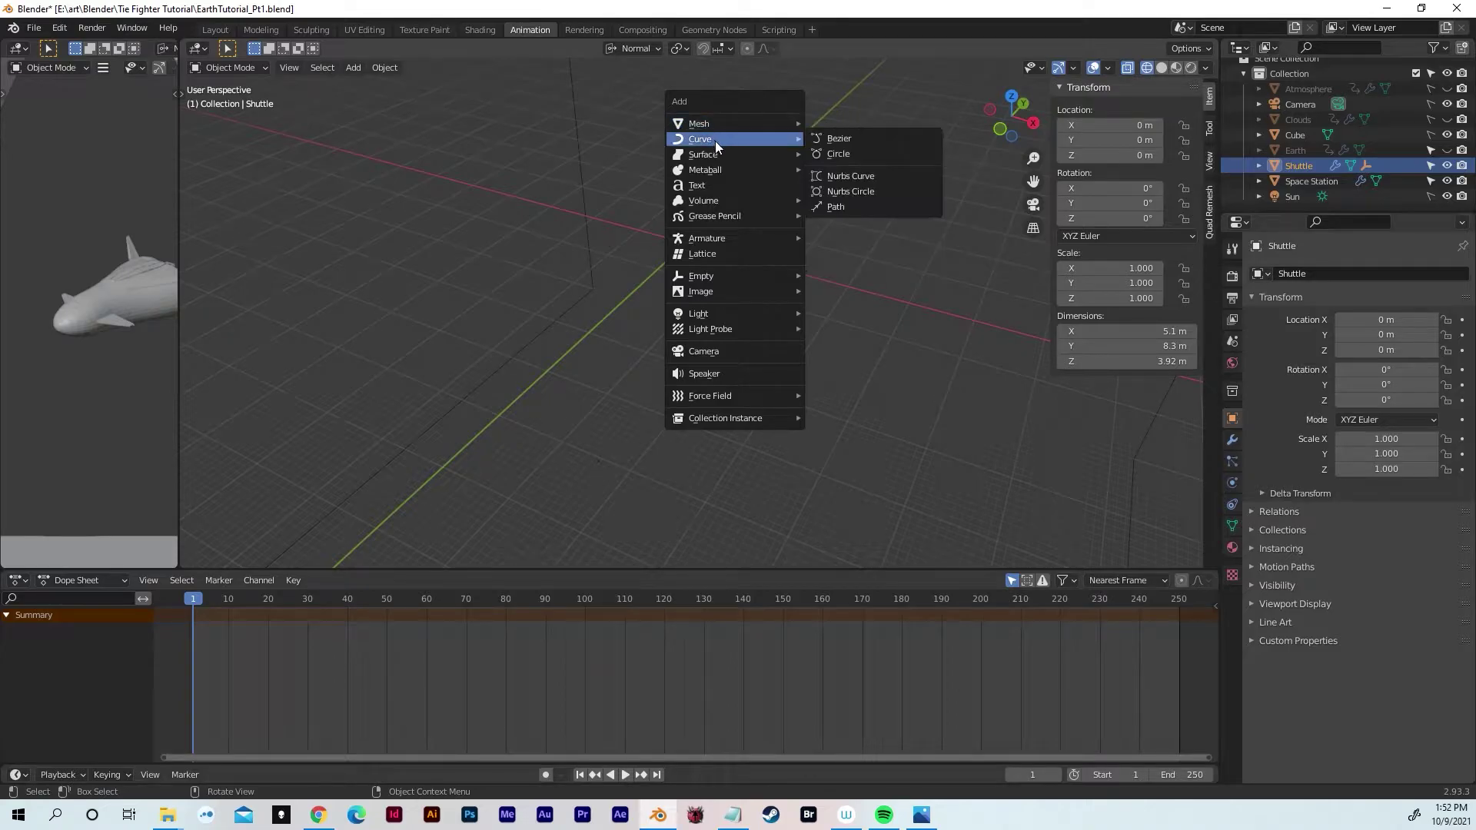
left_click(858, 142)
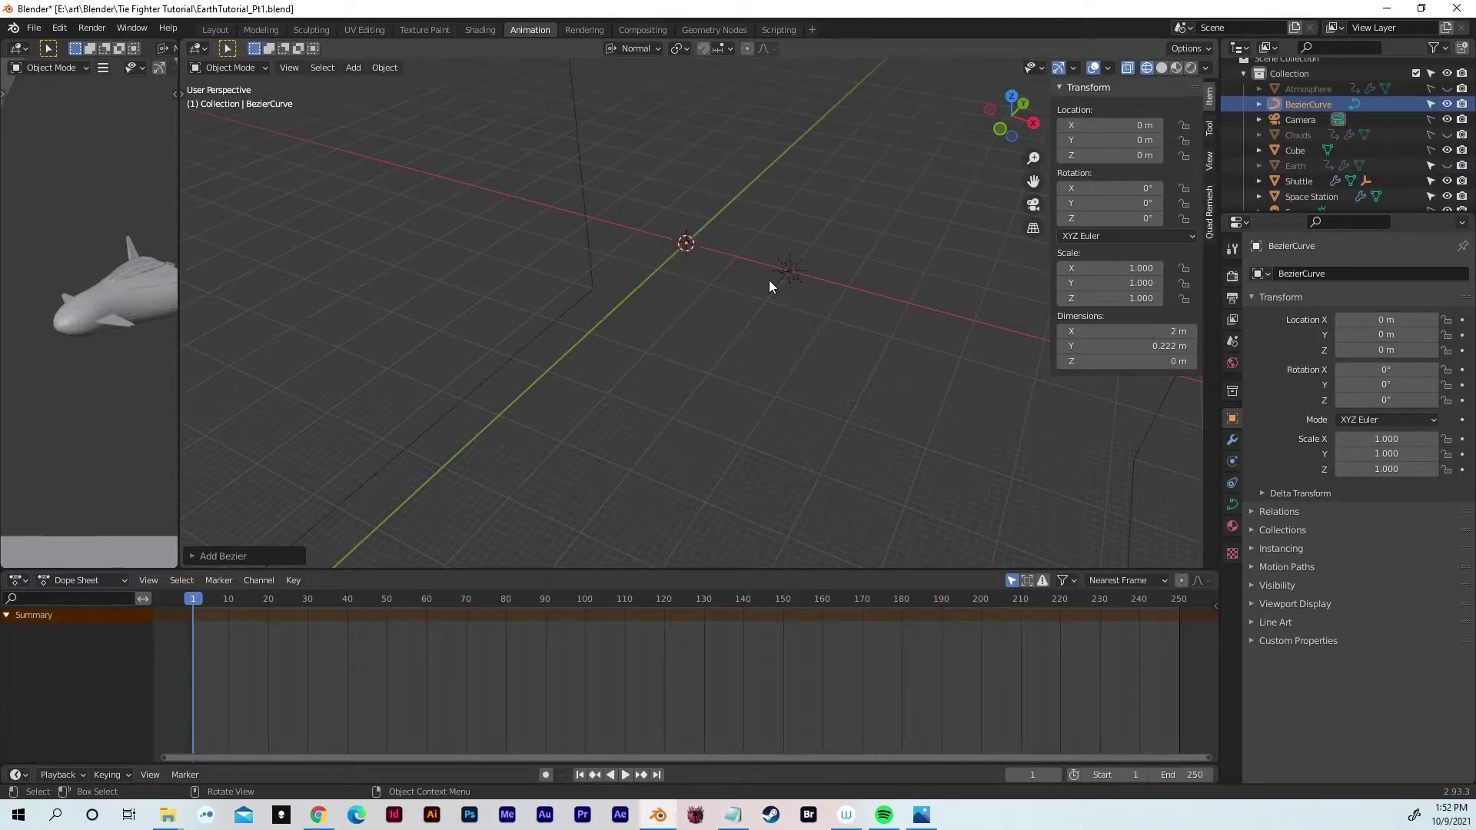
type("s")
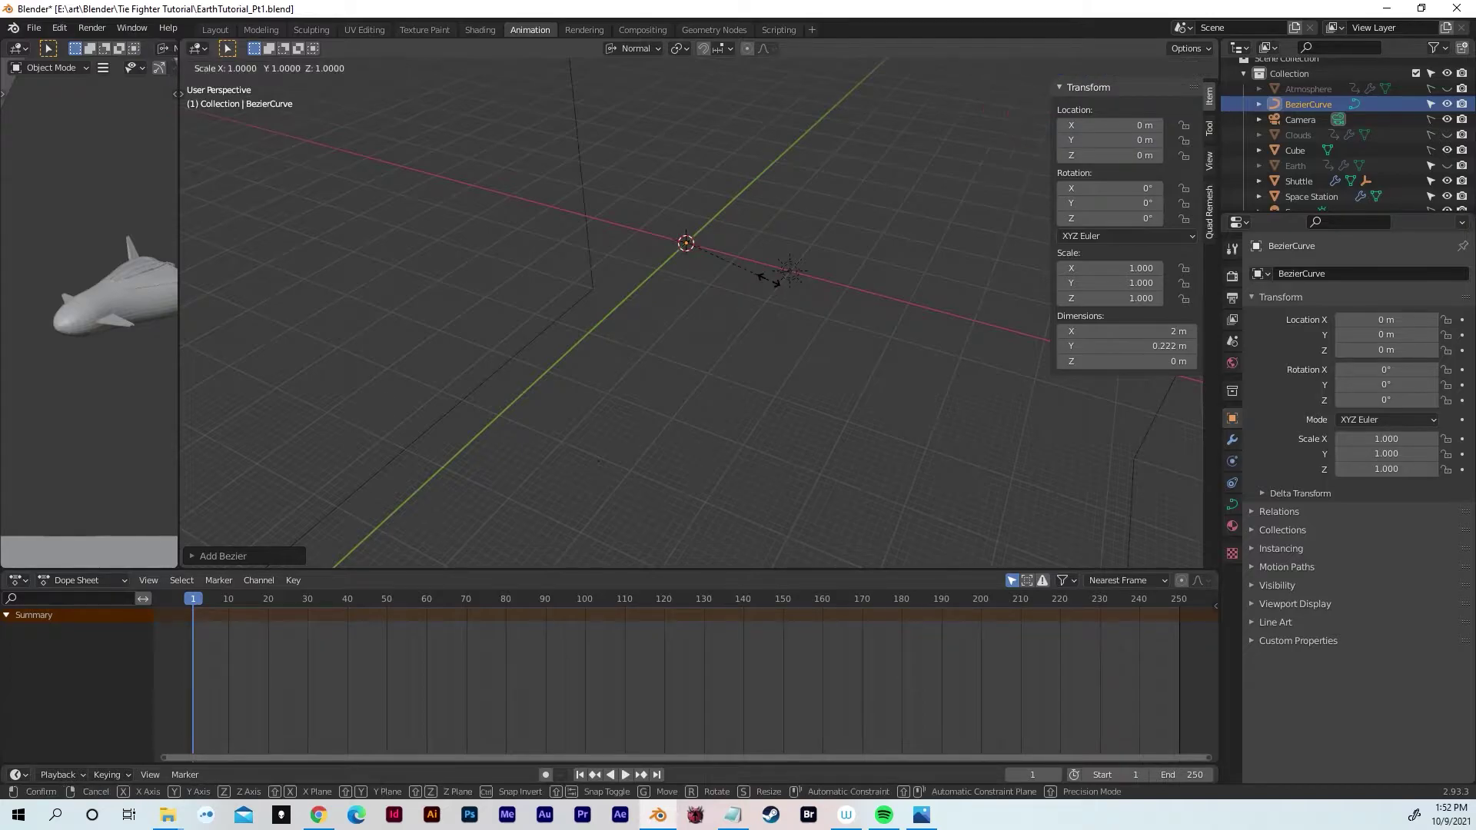
type("999")
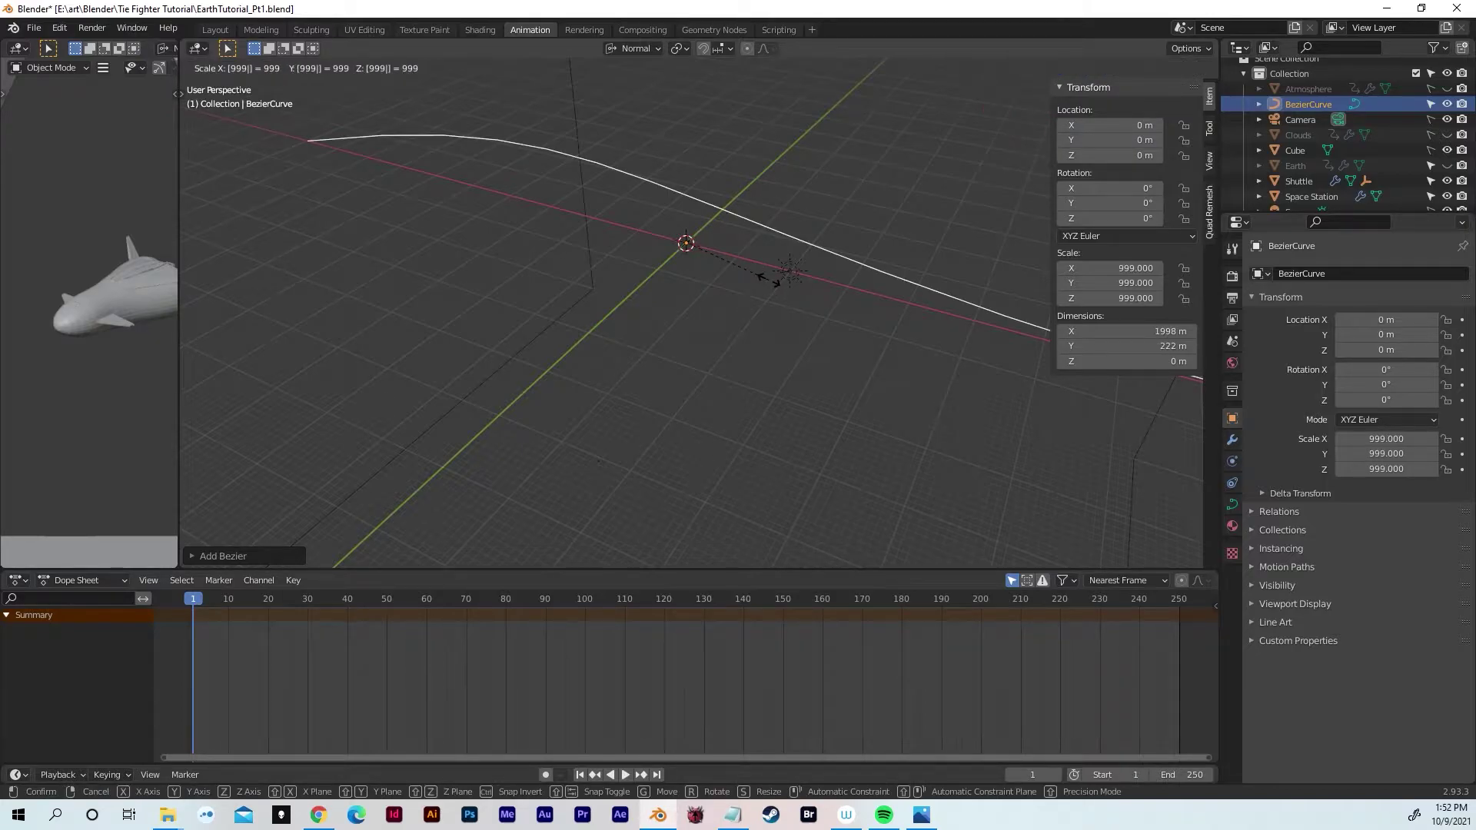
key("Return")
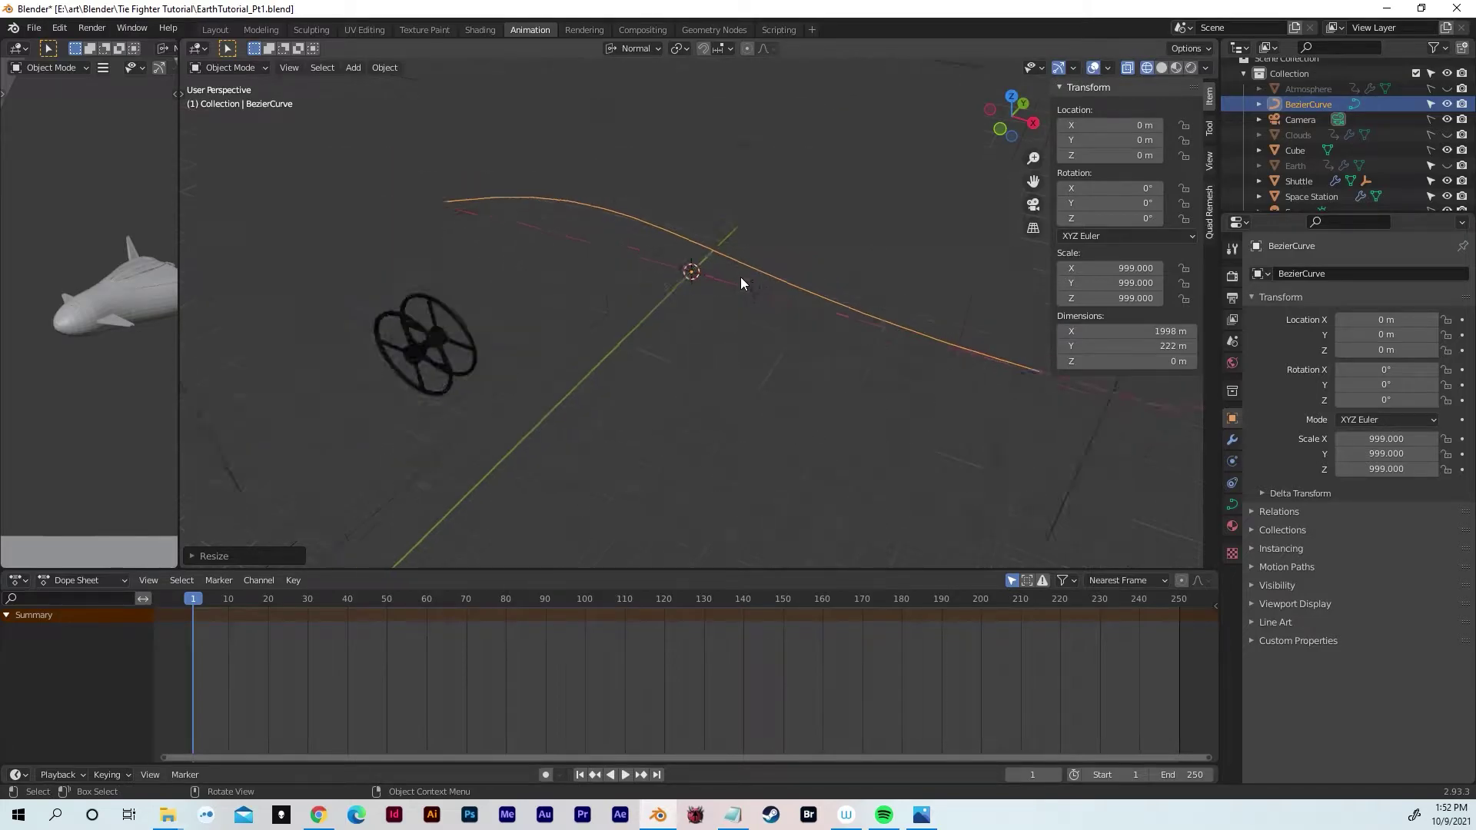
Step: From the top view, scale the Bezier curve down to about 602.79
middle_click_drag(768, 227, 772, 353, "shift")
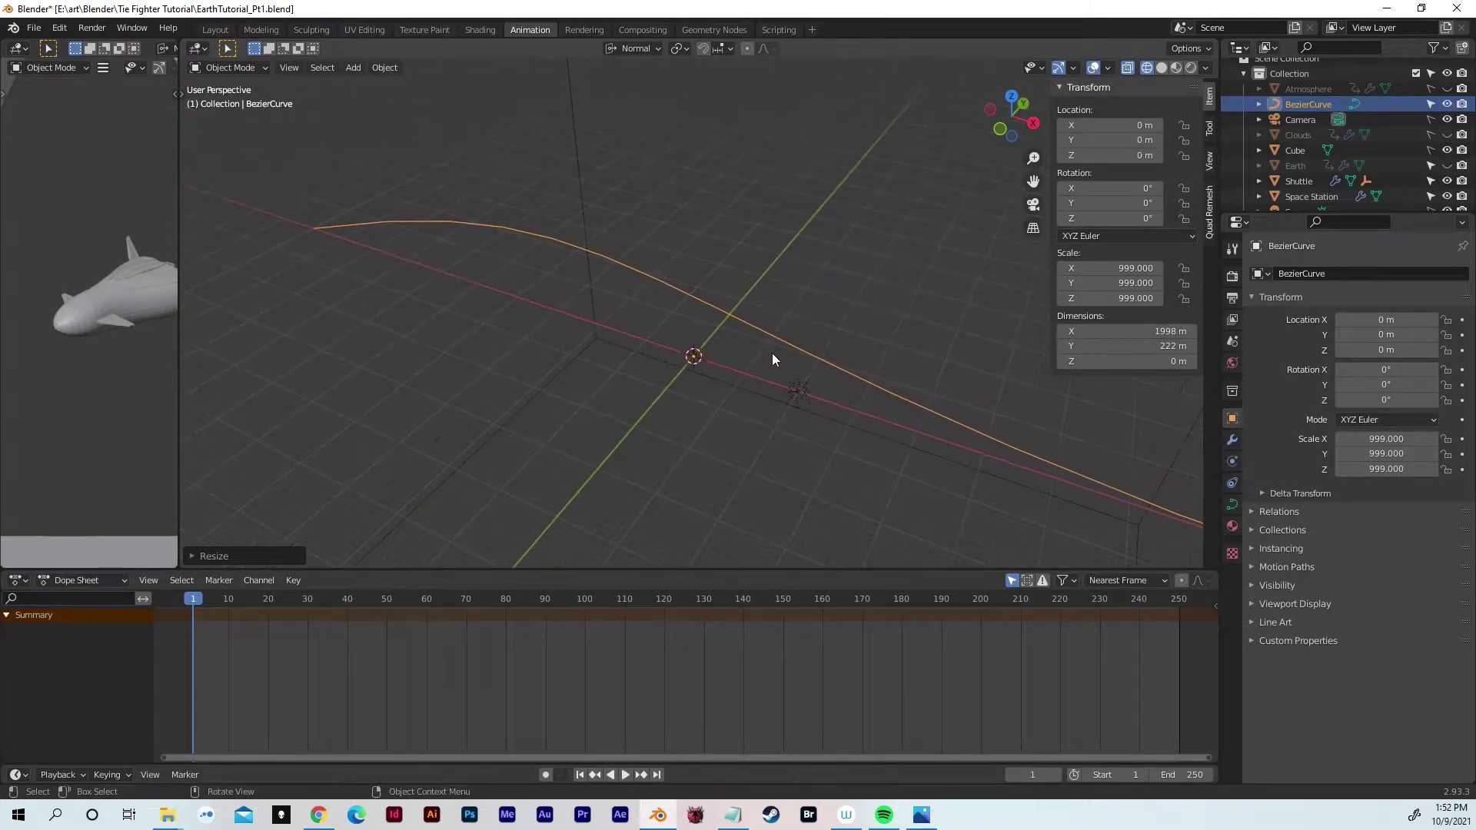
left_click(1012, 96)
scroll(867, 203, "down", 5)
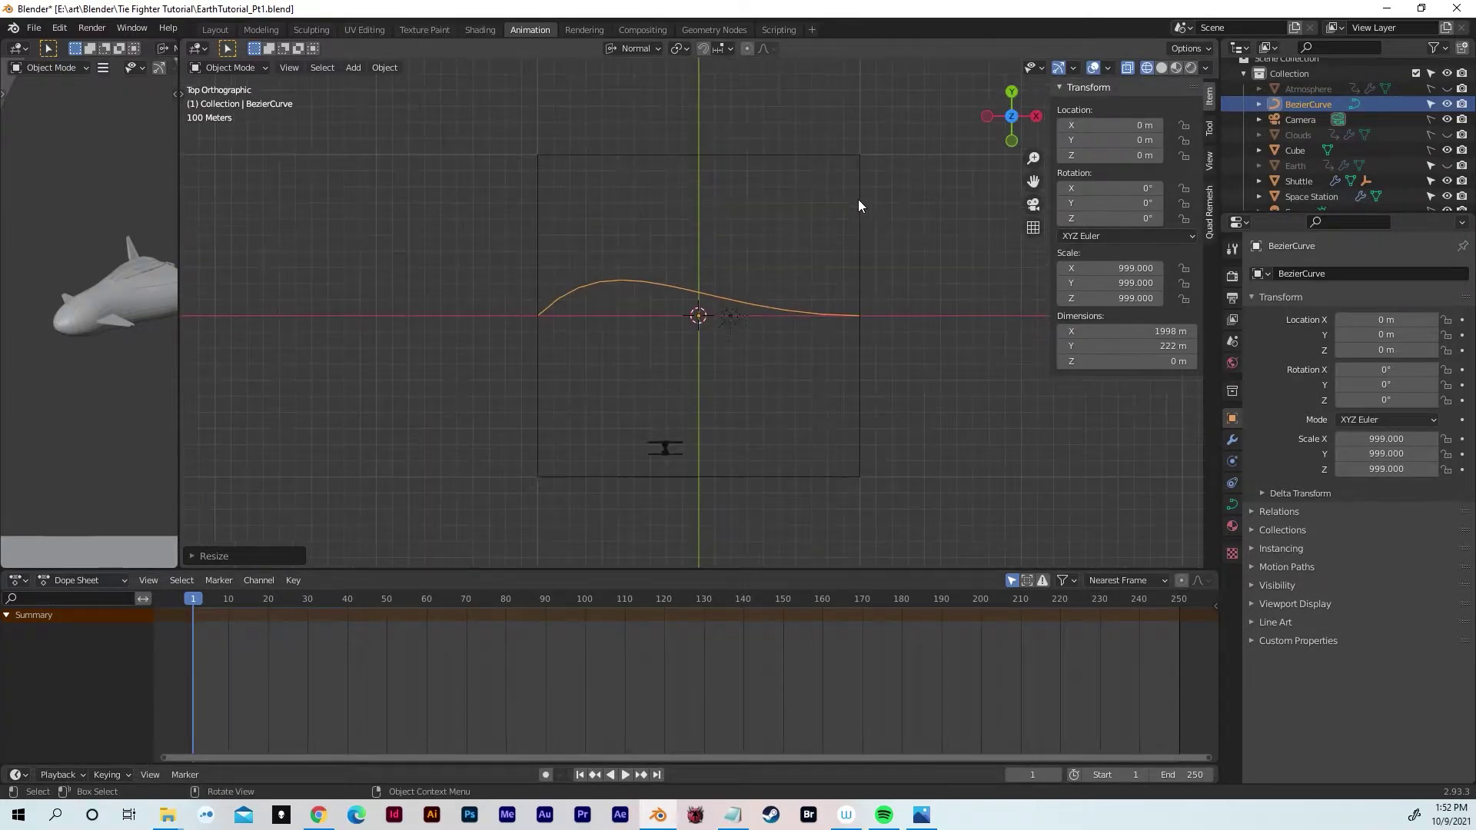
middle_click_drag(834, 247, 820, 205, "shift")
key("s")
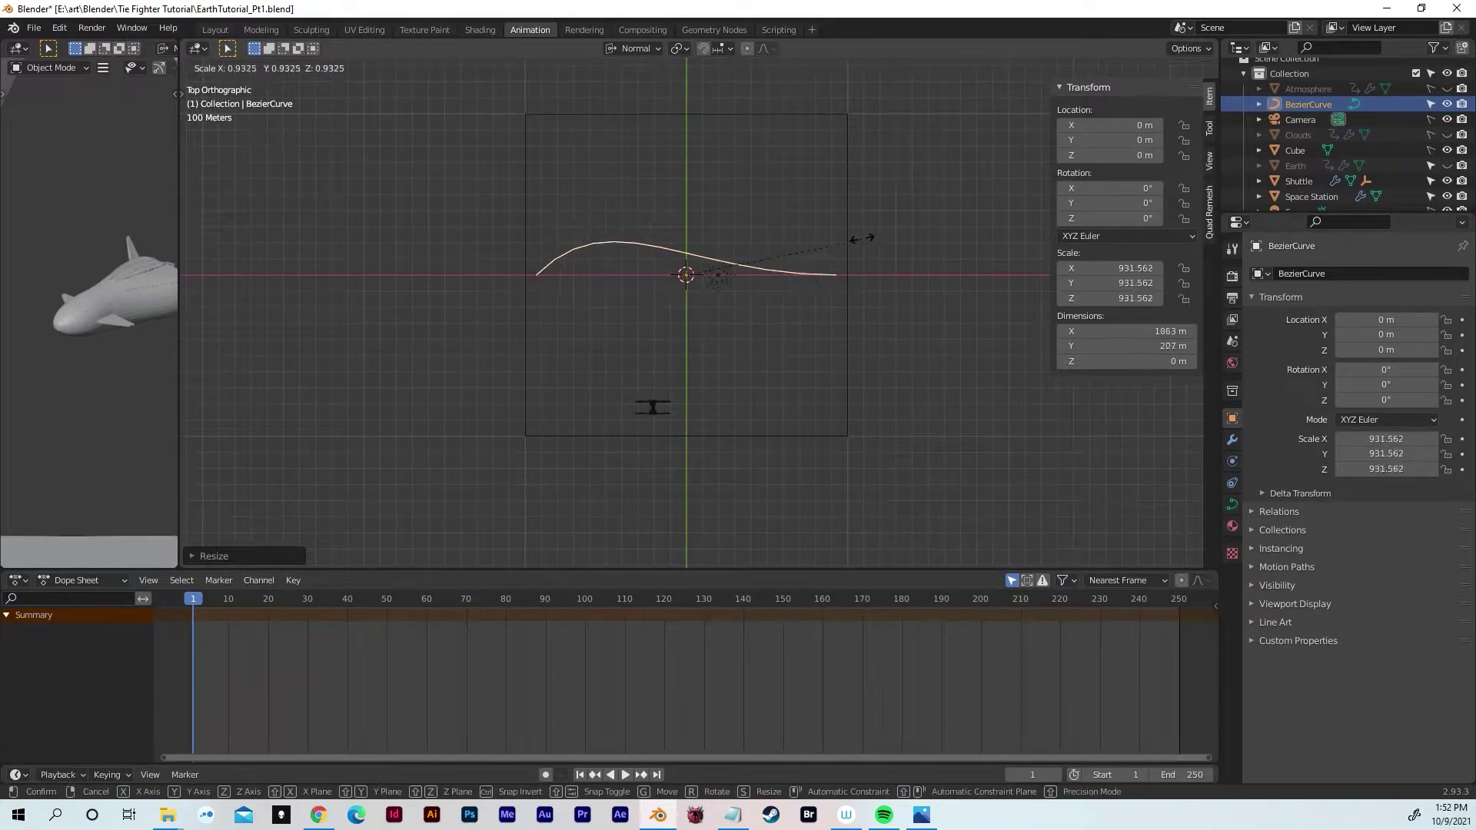
left_click(796, 237)
Step: Rotate the Bezier curve about Z to roughly -100° so it runs towards the space station
scroll(800, 234, "up", 1)
key("r")
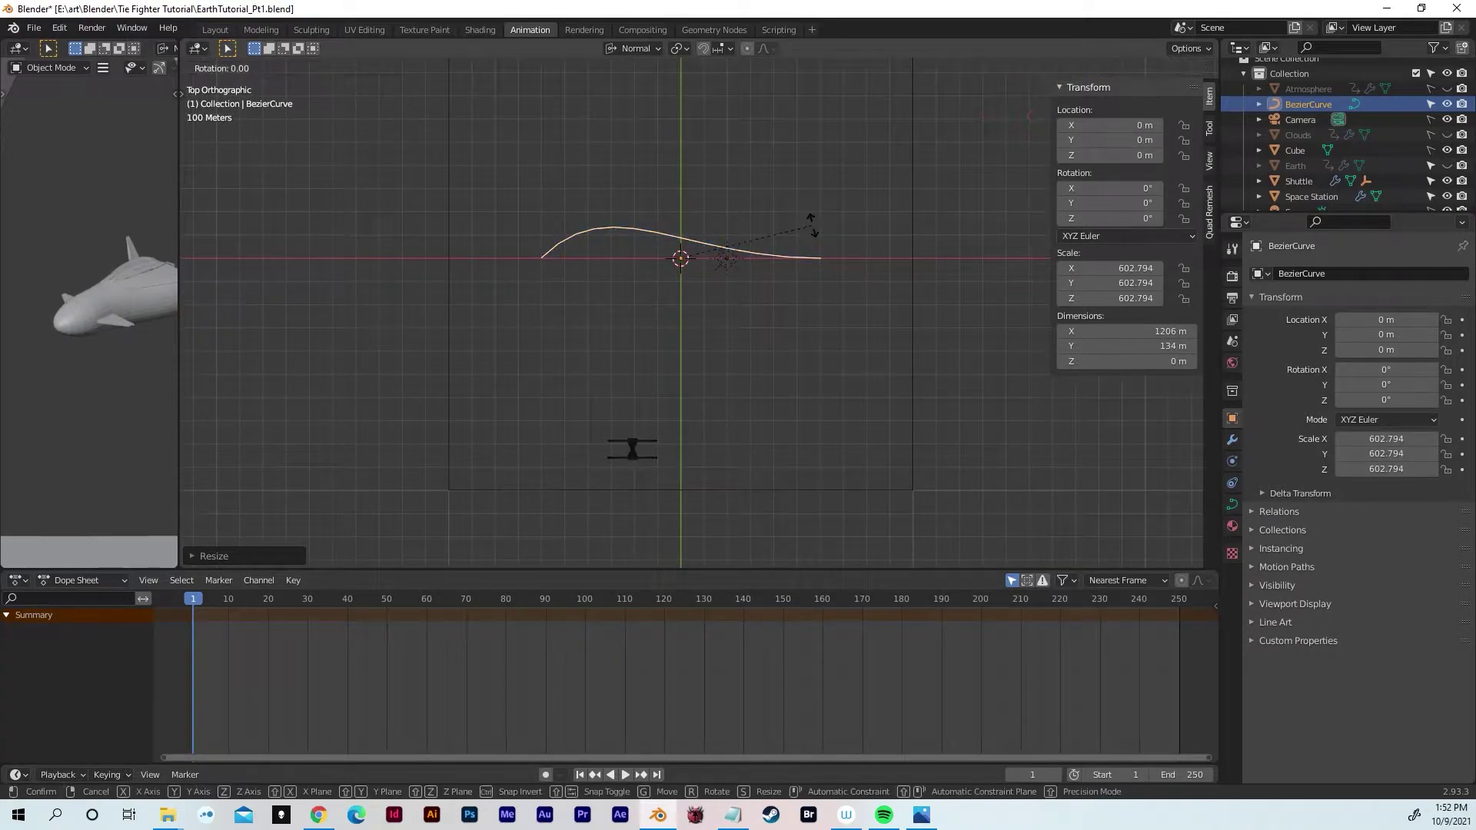
left_click(688, 379)
scroll(874, 271, "up", 1)
scroll(874, 269, "up", 1)
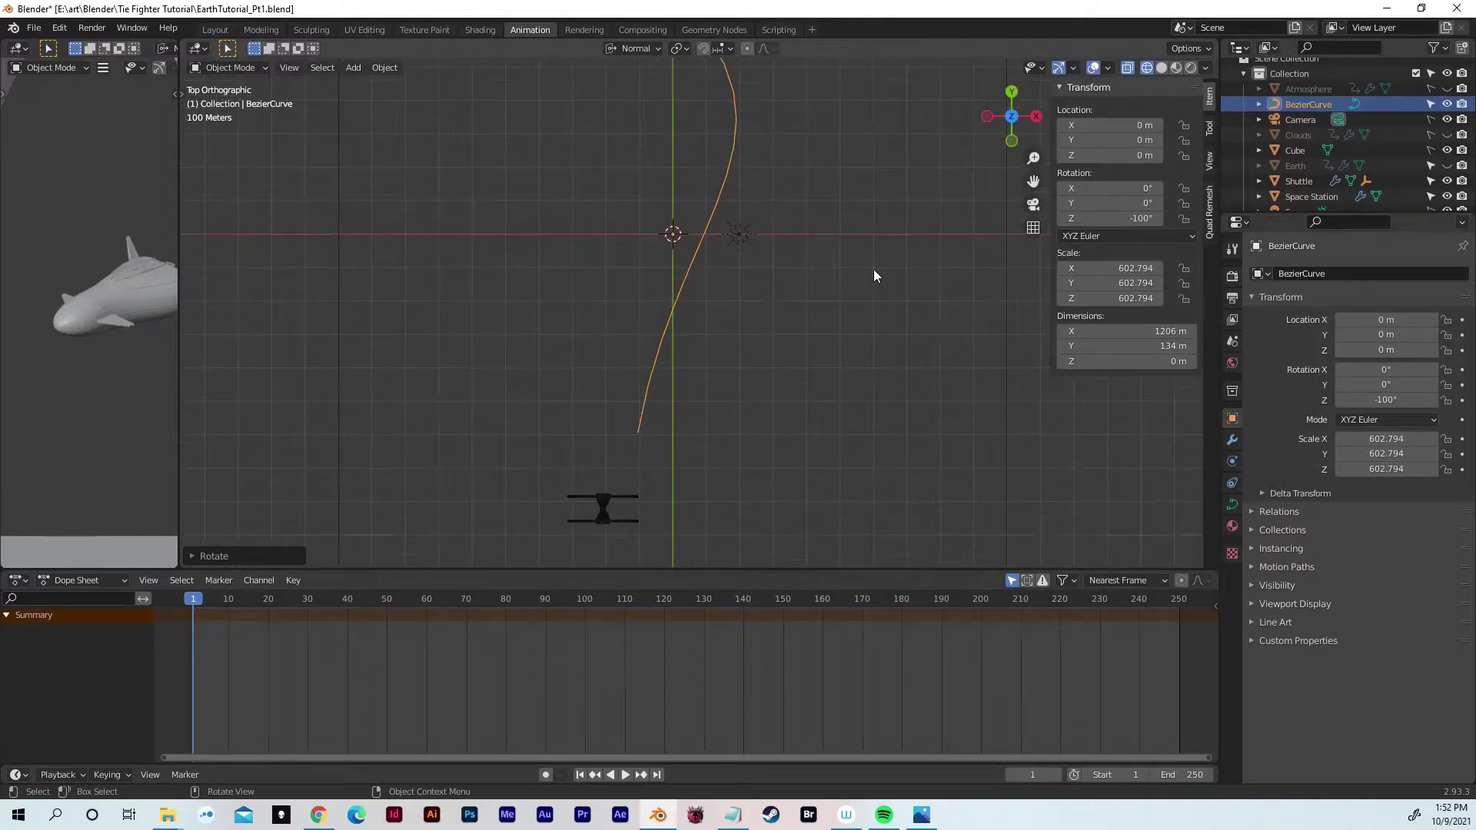
scroll(821, 161, "up", 1)
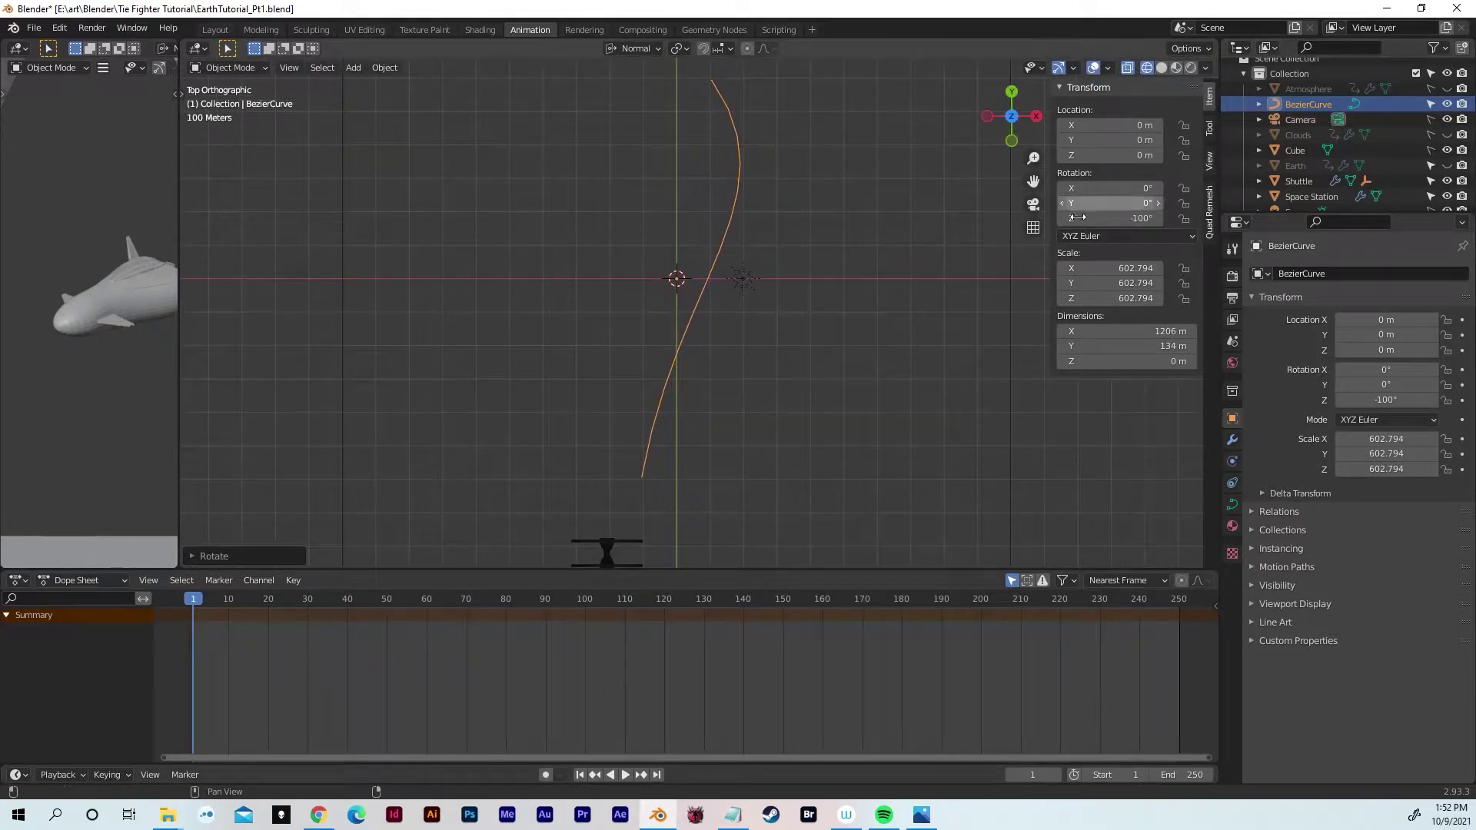
Step: Unhide the Atmosphere, Clouds and Earth objects in the viewport
left_click(1447, 89)
left_click(1446, 134)
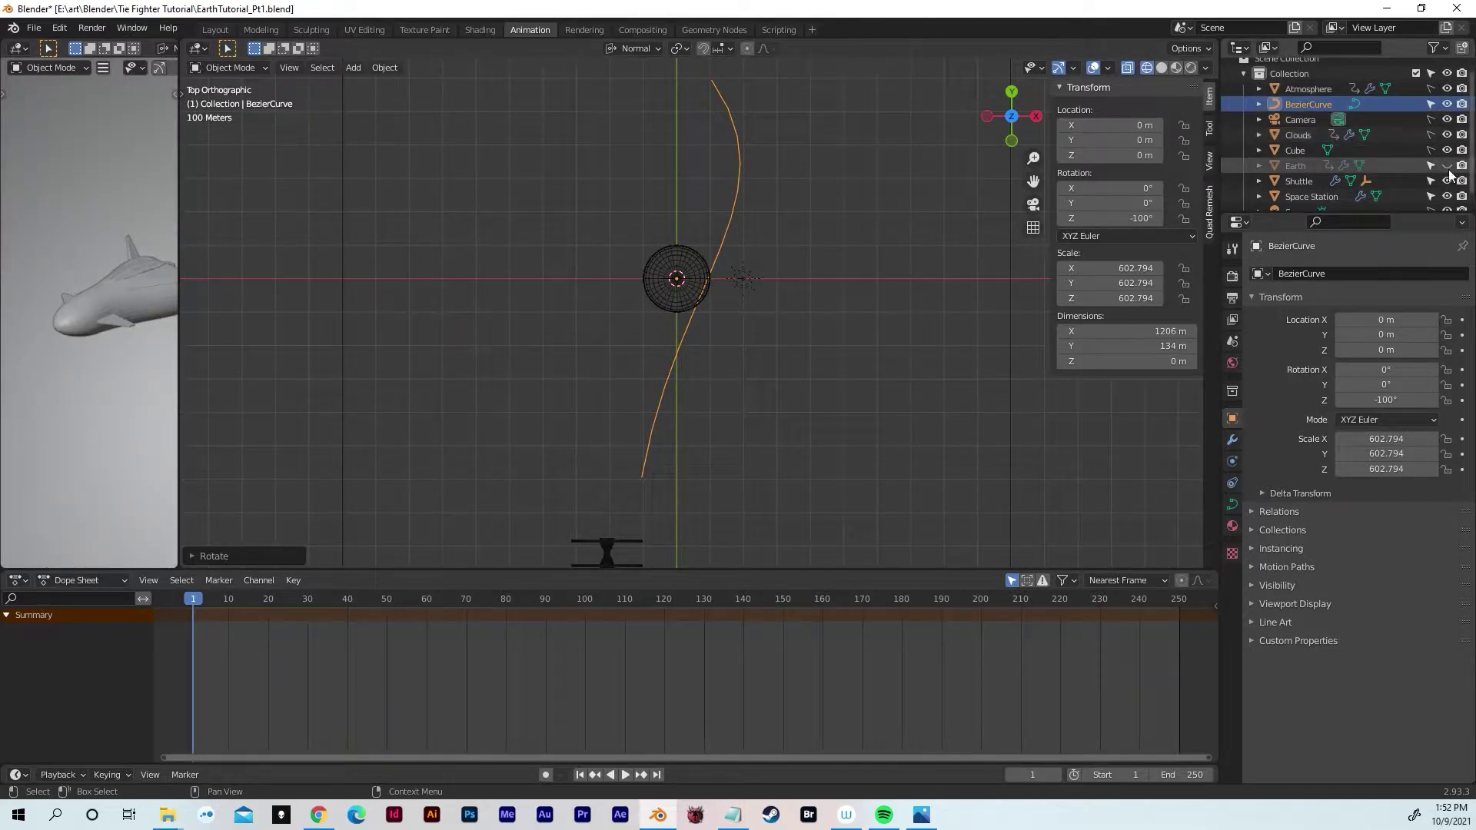
left_click(1447, 166)
Step: Move the Bezier curve to about X 51 m, Y -200 m and scale it down to about 454.67
middle_click_drag(942, 355, 923, 278, "shift")
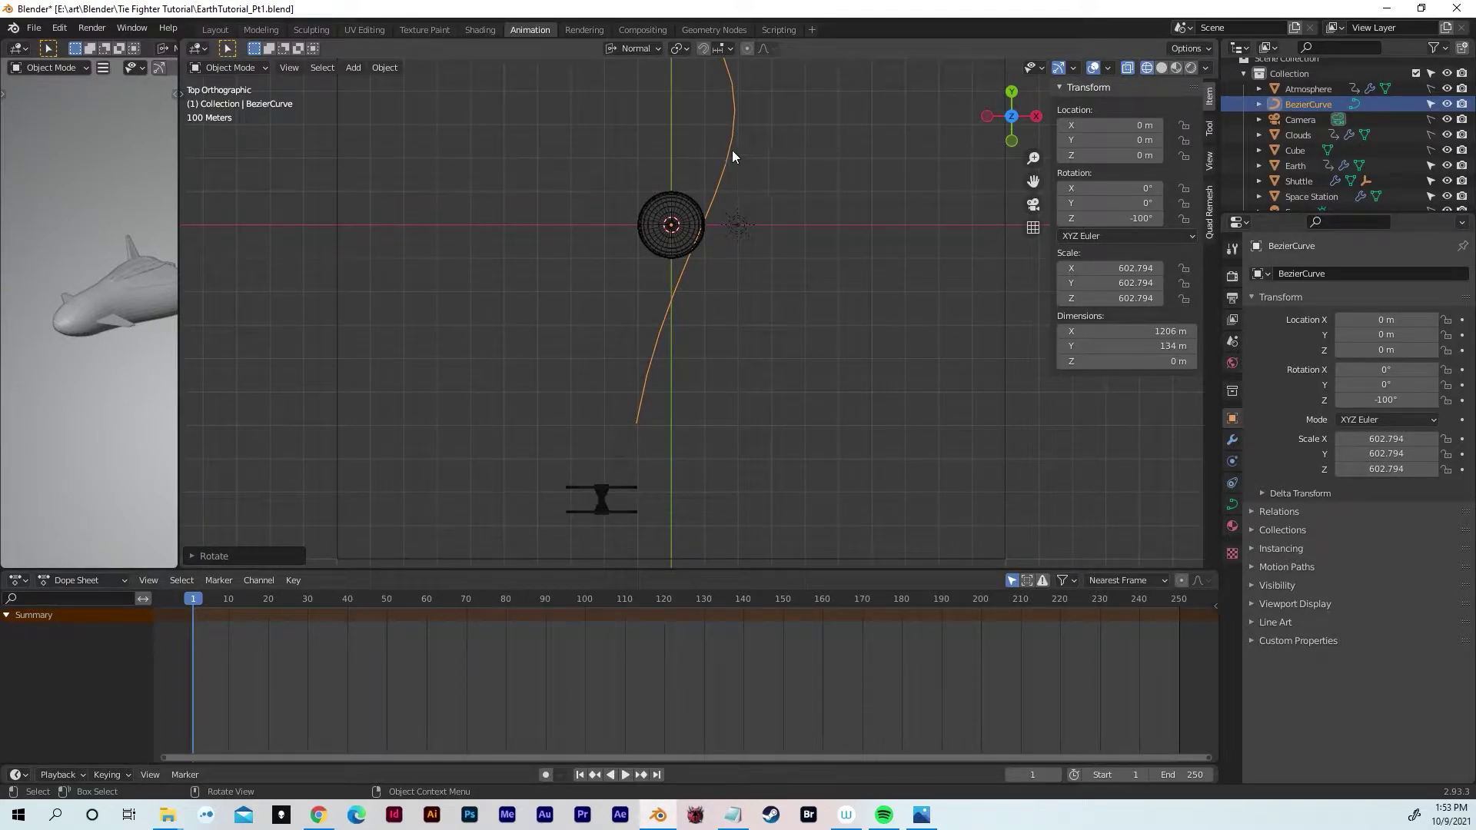
key("g")
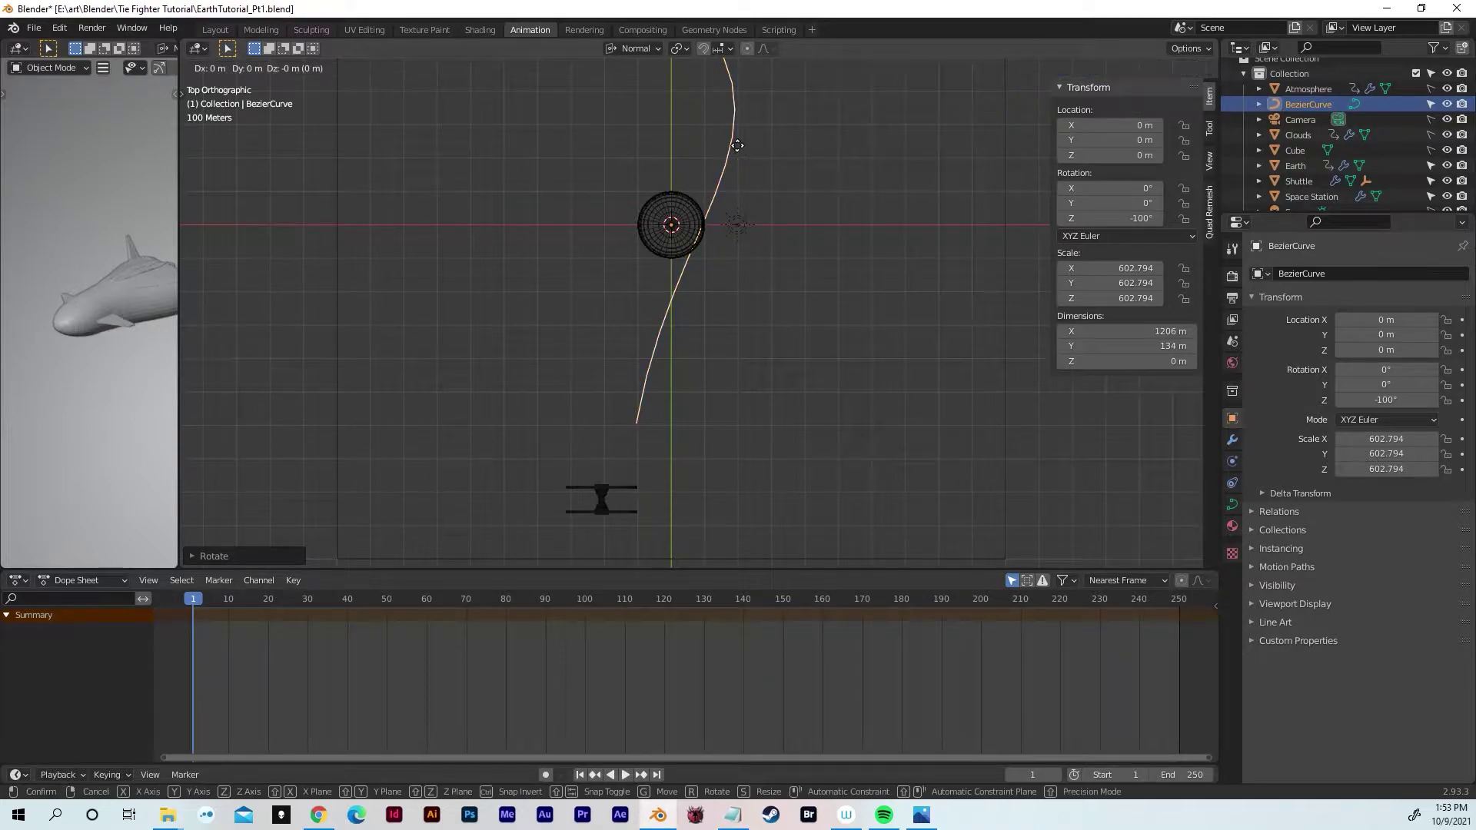
left_click(813, 187)
key("s")
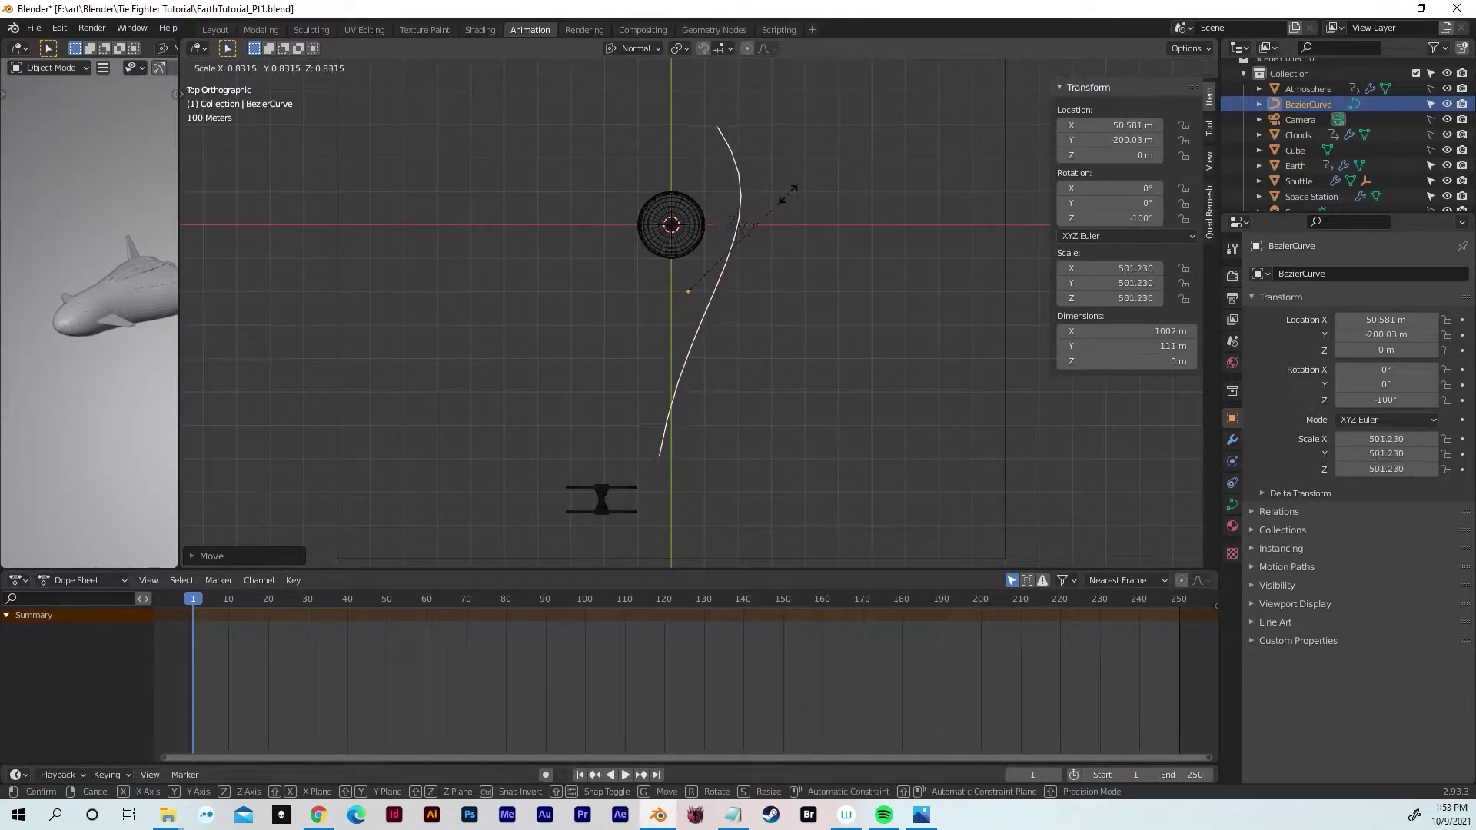
left_click(778, 197)
Step: Rotate the Bezier curve to about -105° on Z and move it to about X -14 m, Y -297 m
key("r")
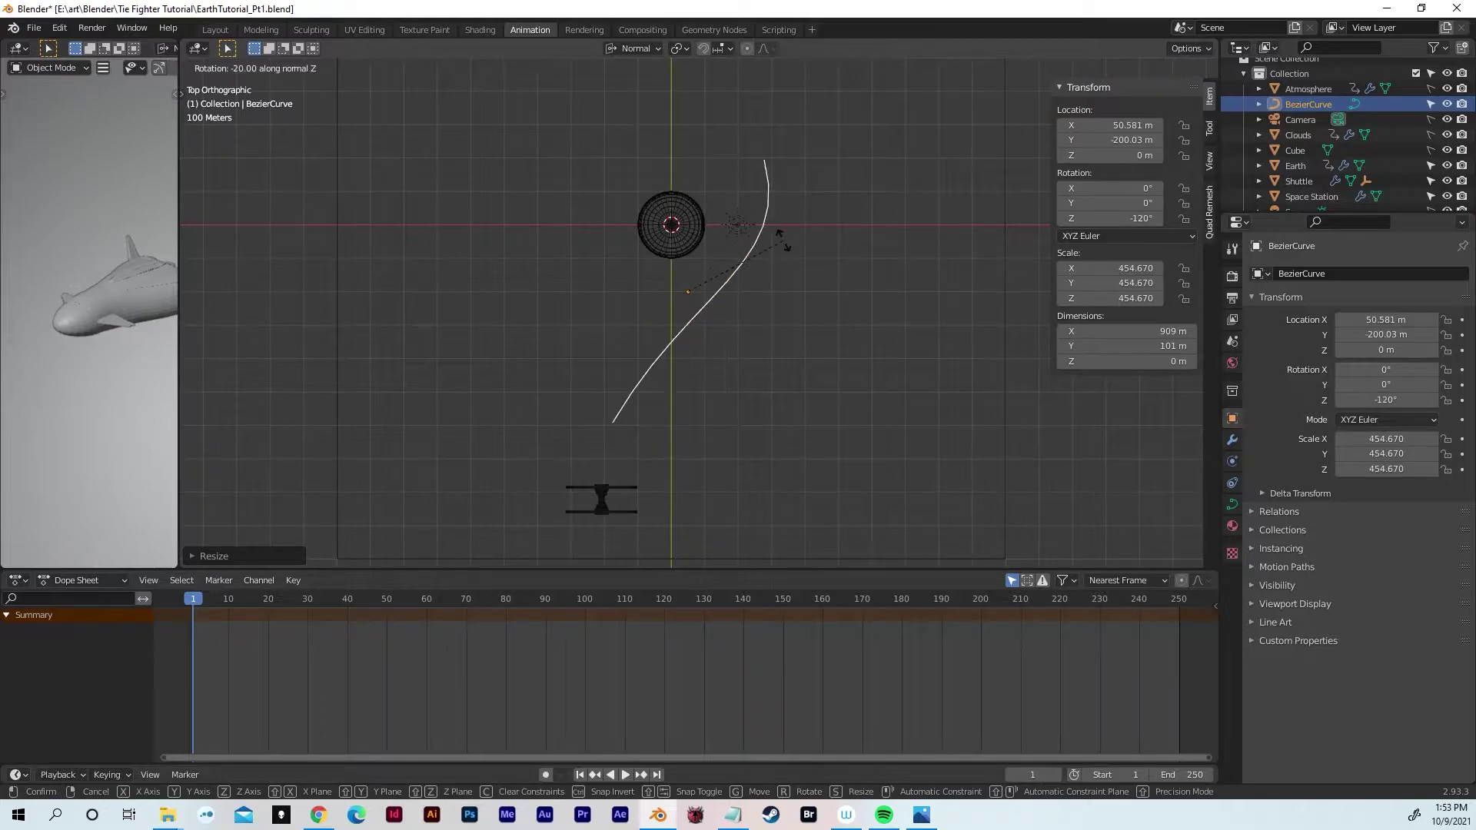
left_click(773, 218)
key("g")
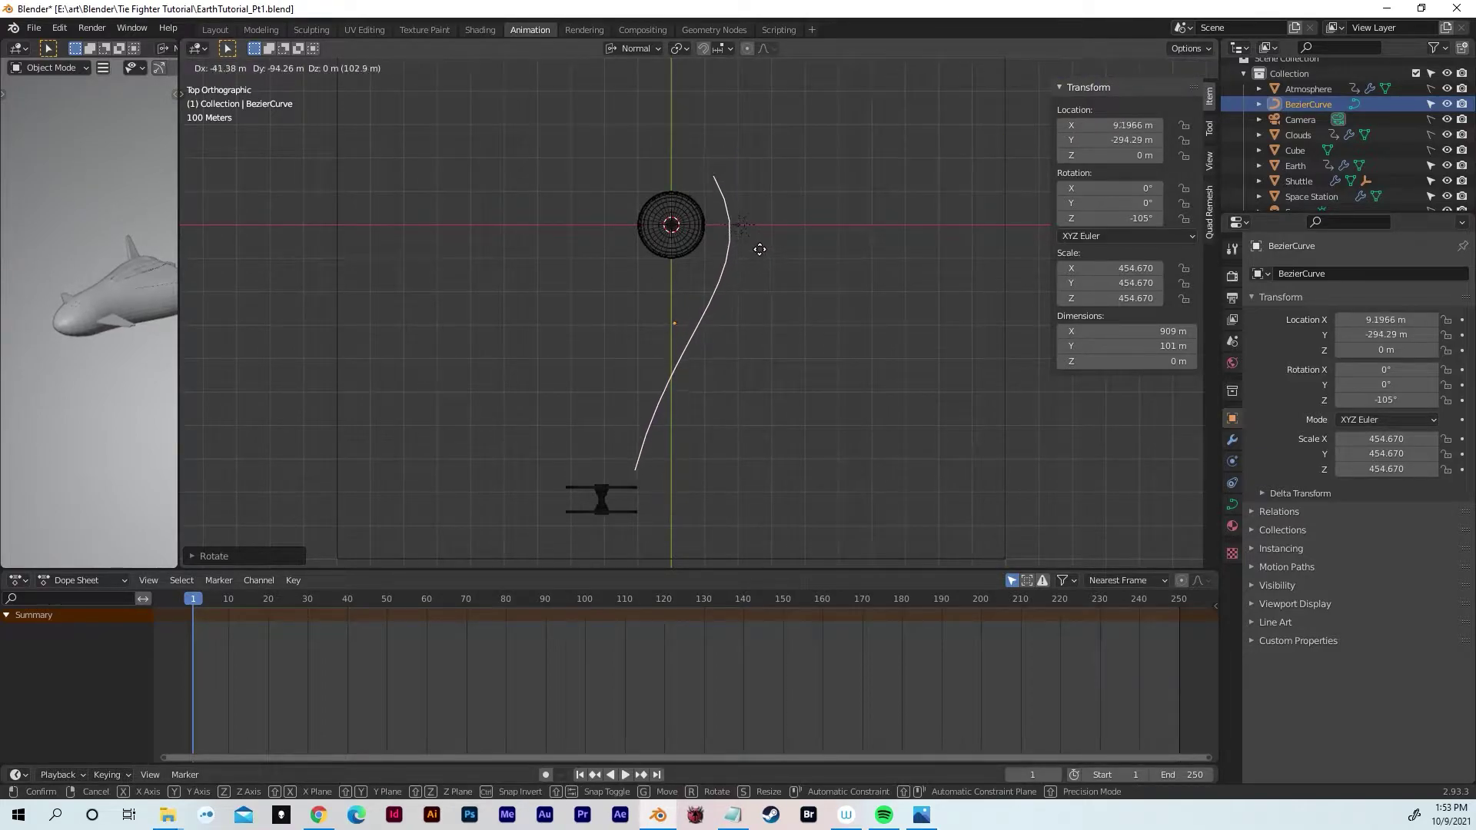
left_click(756, 251)
Step: Scale the Bezier curve down to about 399.92 and move it clear of the Earth to about X 34 m, Y -363 m
key("s")
left_click(803, 230)
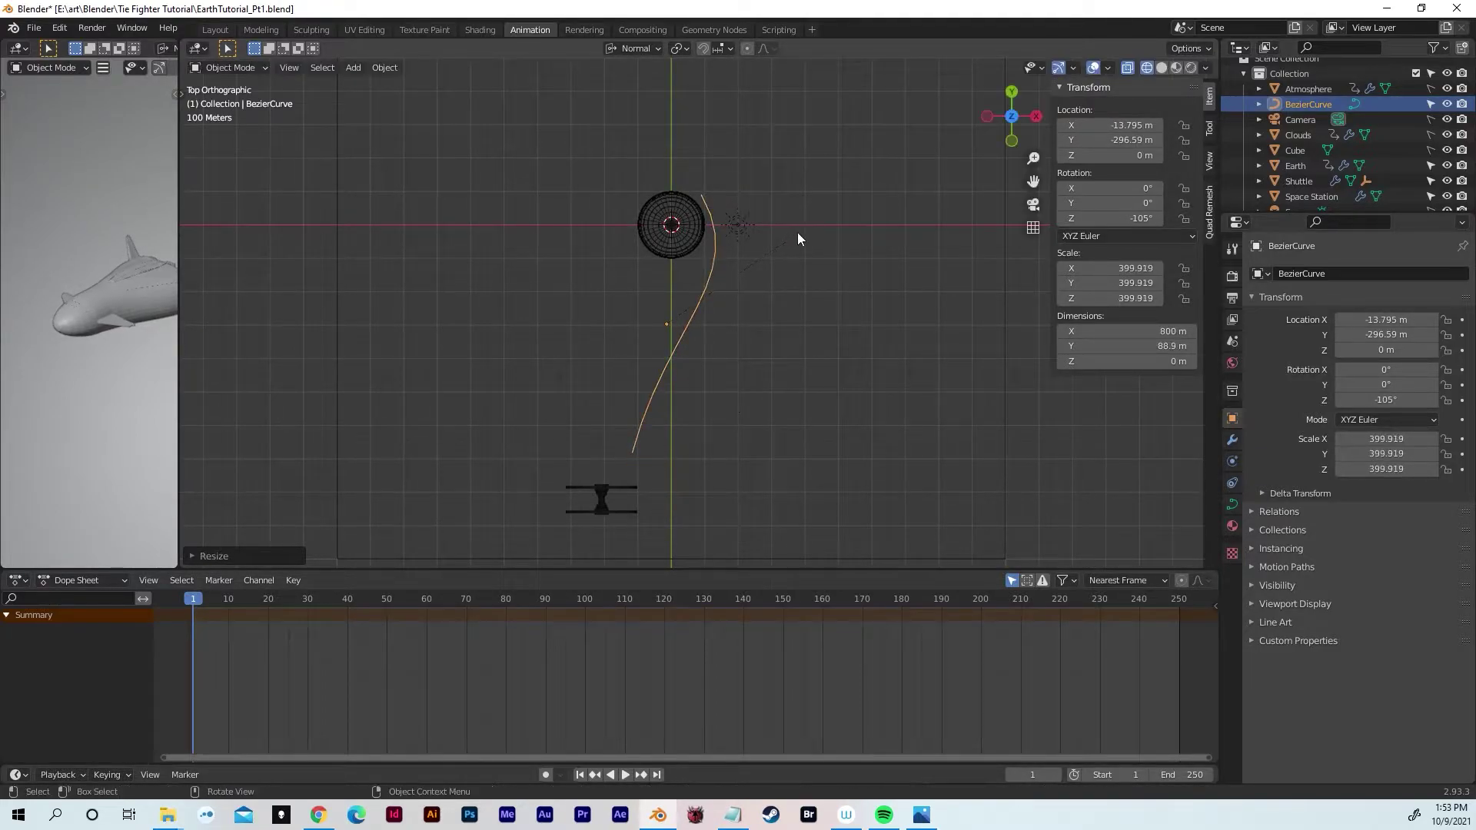
key("g")
left_click(750, 219)
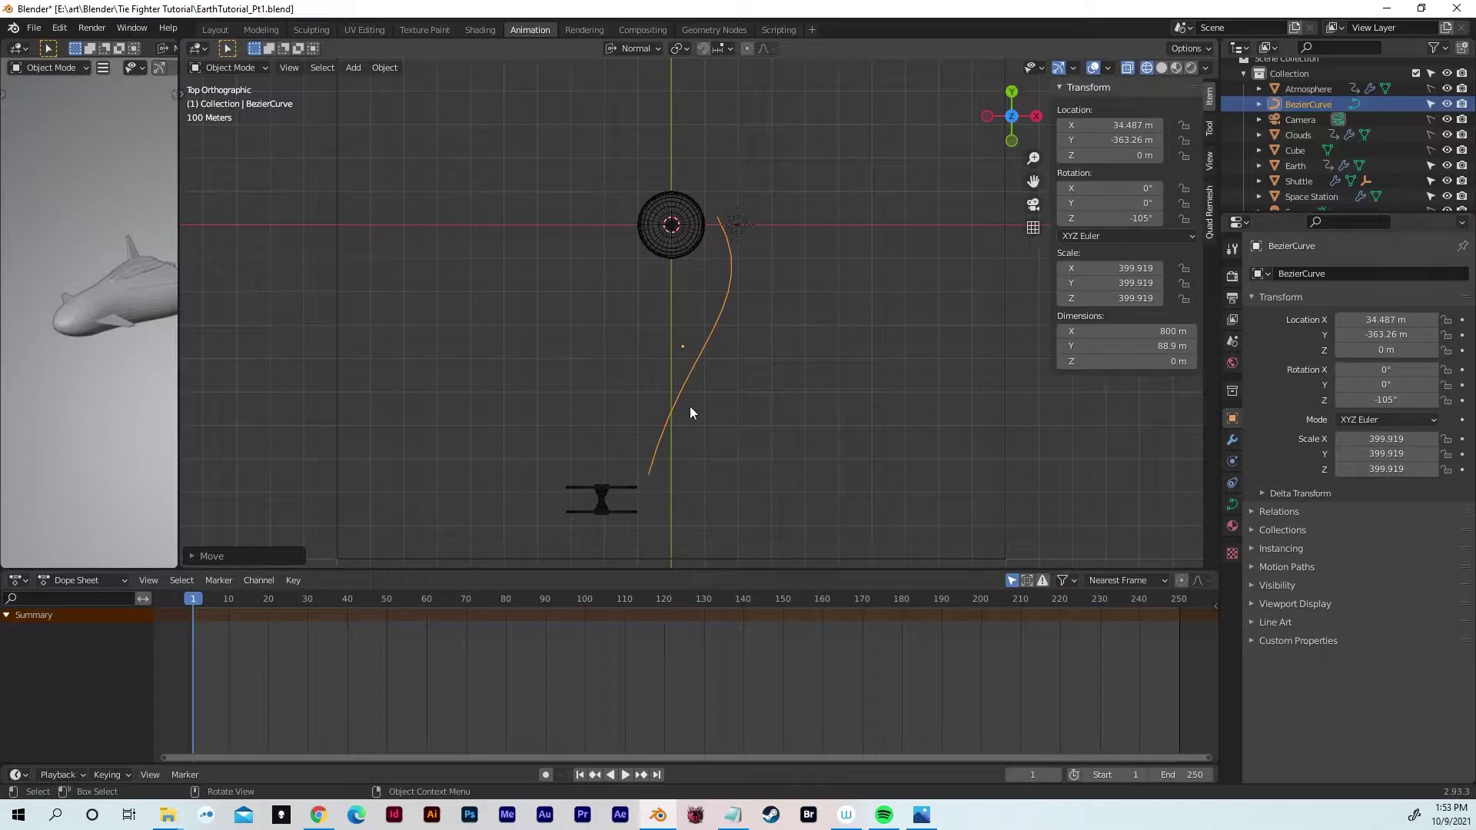
Step: Switch the Bezier curve to Edit Mode and inspect its path between the Earth and the space station
scroll(682, 362, "up", 3)
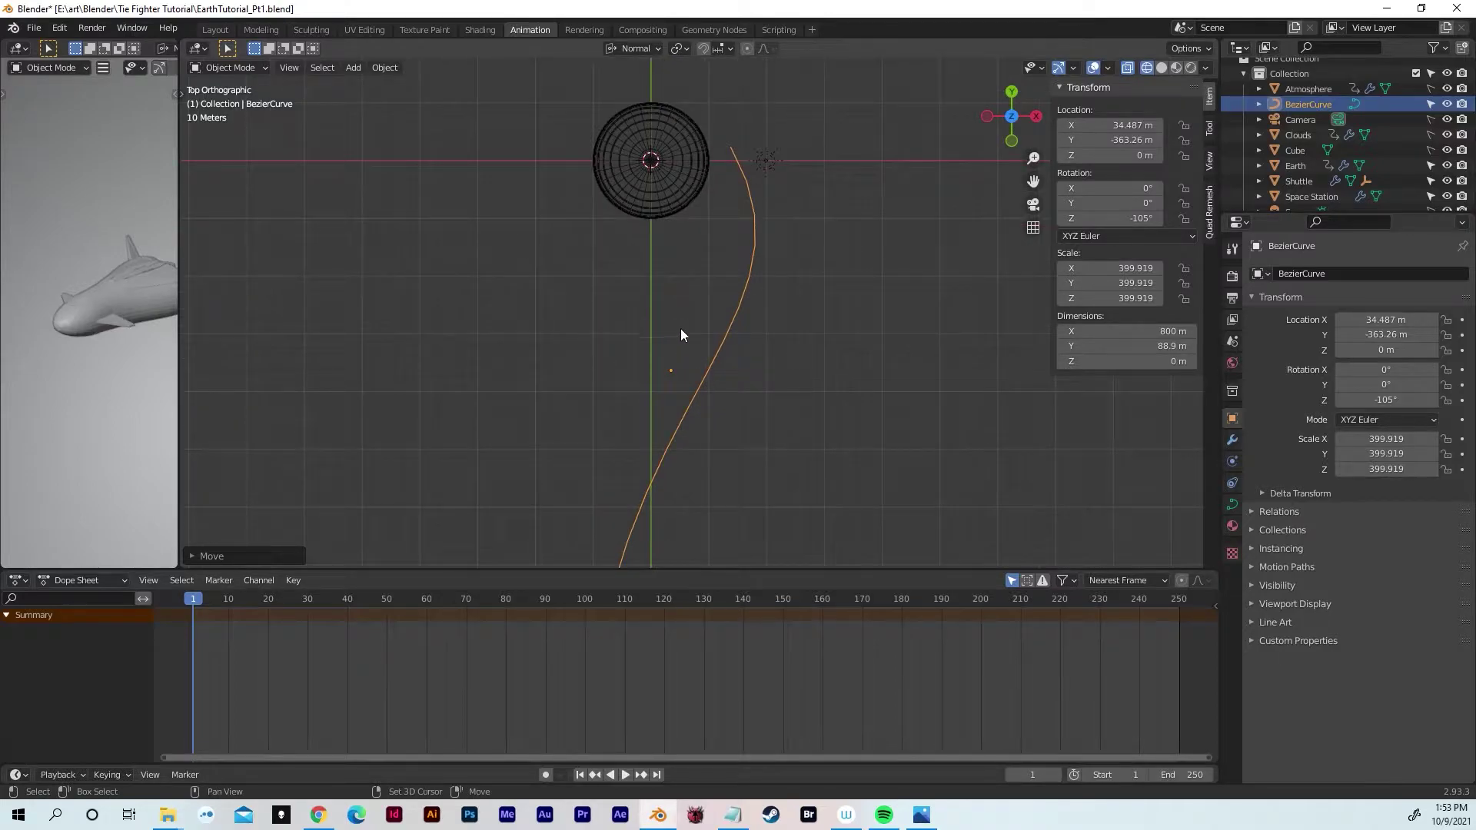
middle_click_drag(681, 329, 652, 361, "shift")
key("Tab")
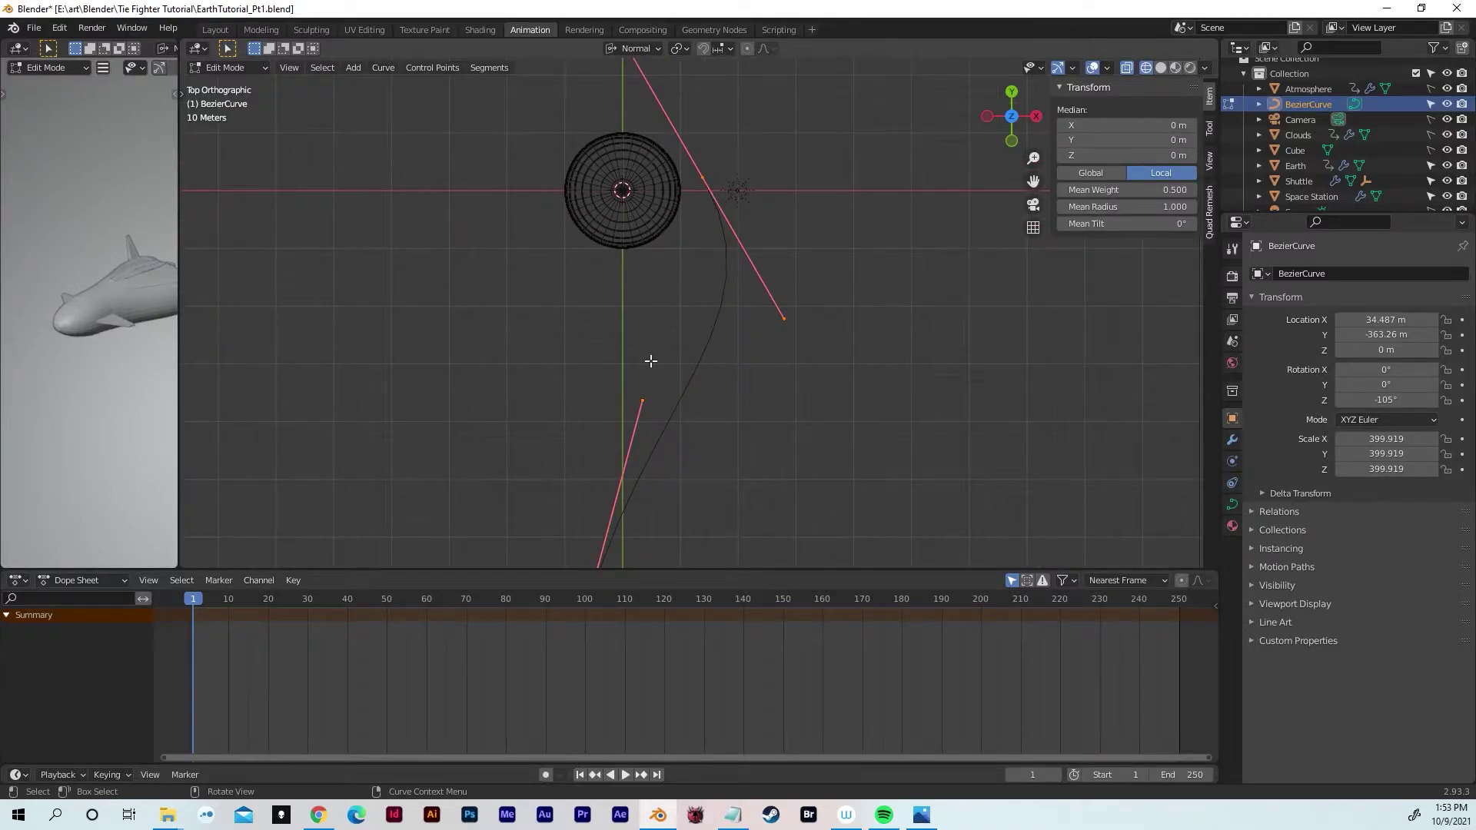
middle_click_drag(695, 408, 672, 228, "shift")
scroll(672, 228, "up", 3)
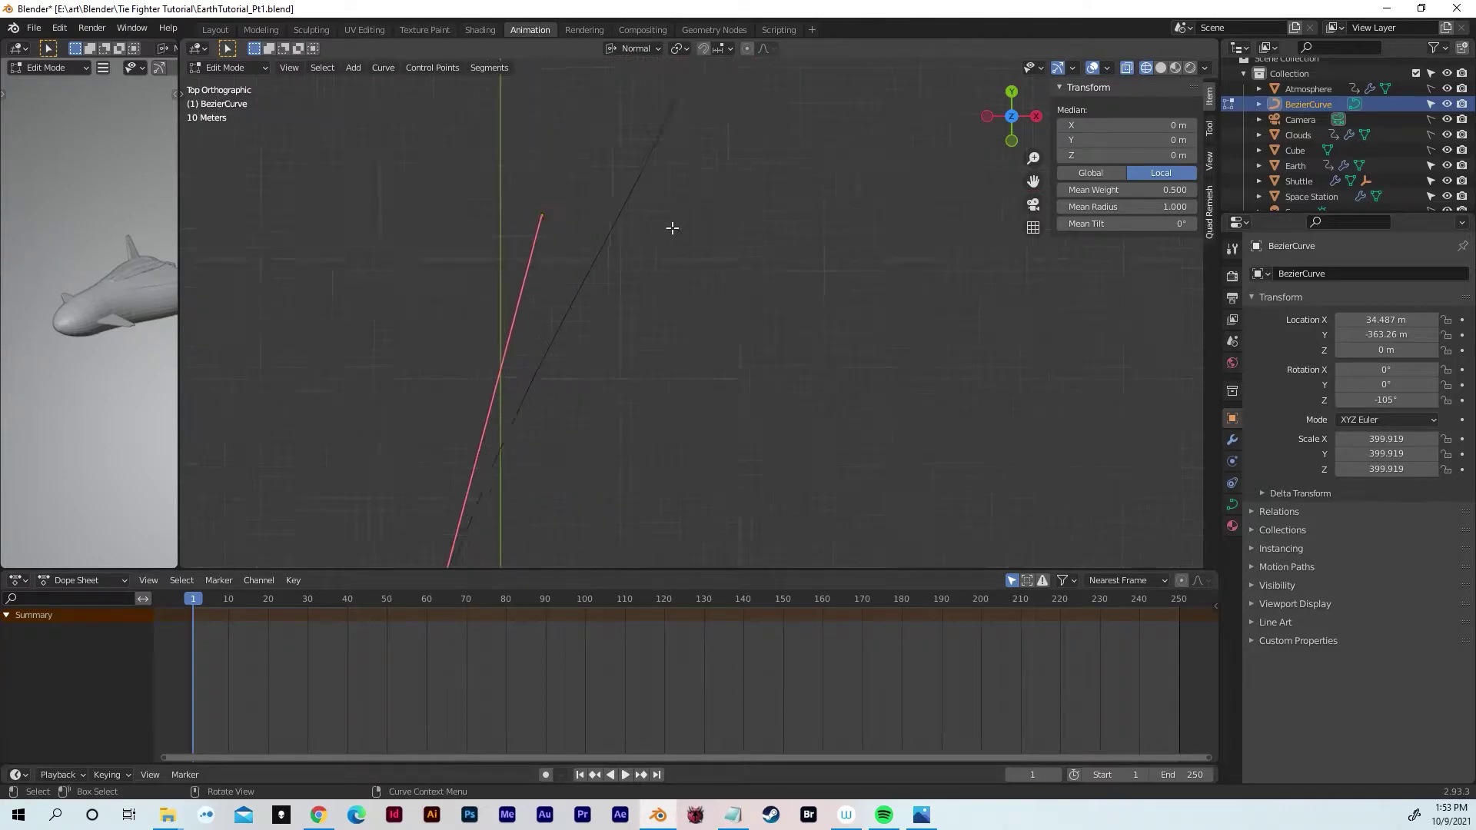
scroll(672, 228, "up", 2)
middle_click_drag(590, 151, 620, 270, "shift")
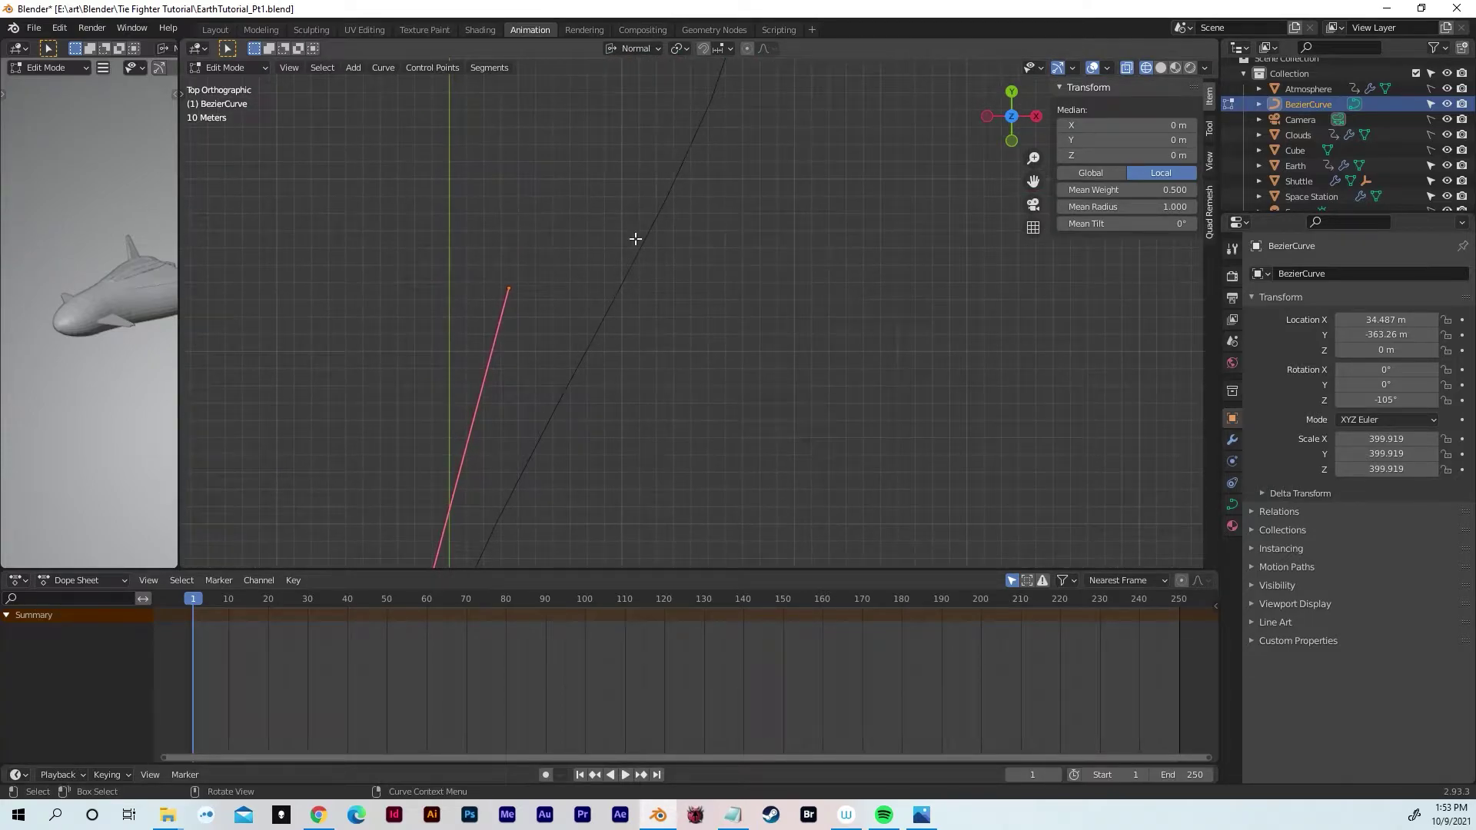
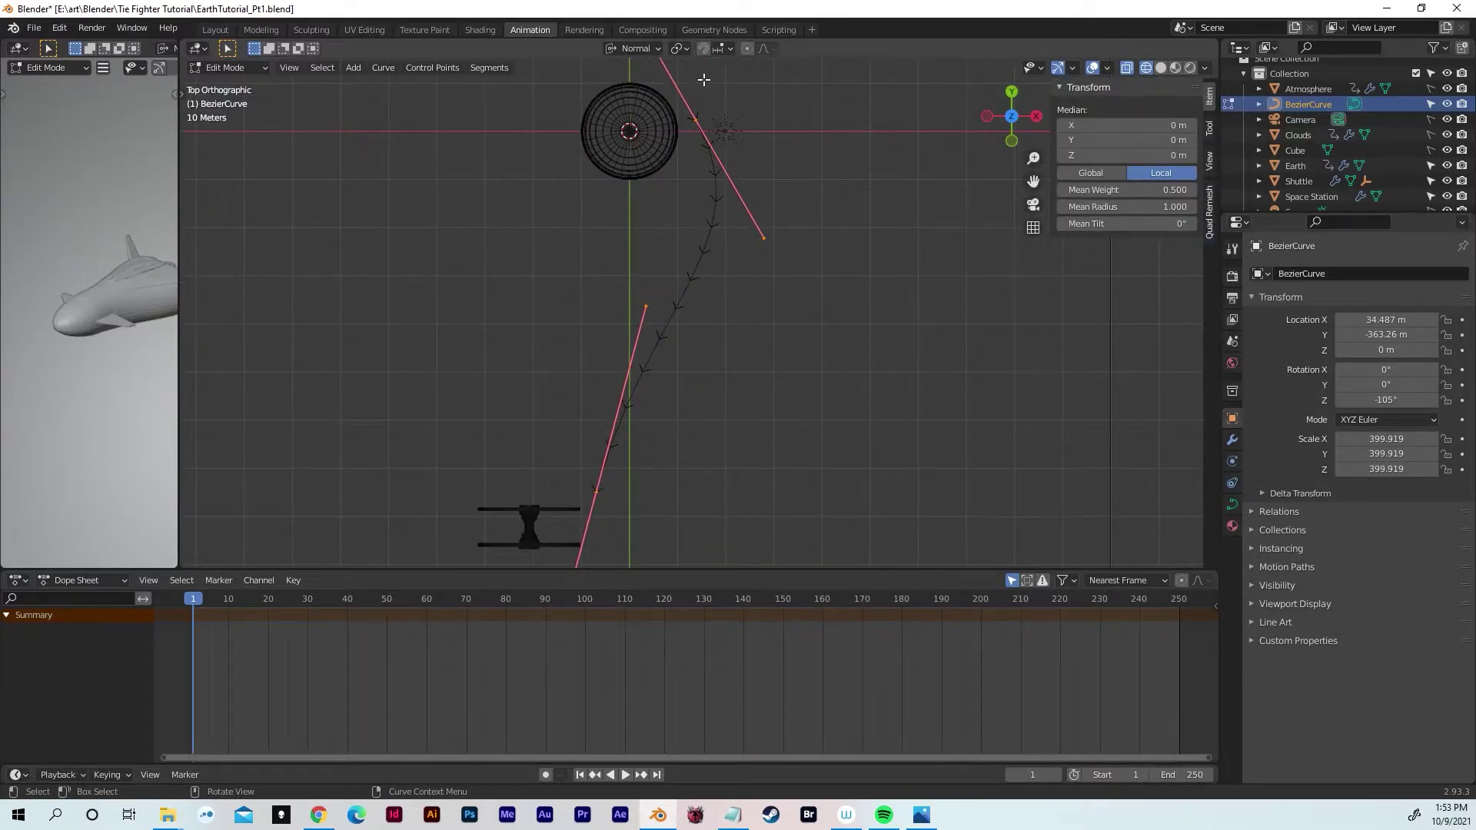
Step: In the right side view, raise the curve's station-side control point about 212 m to the height of the space station's centre
scroll(731, 237, "up", 2)
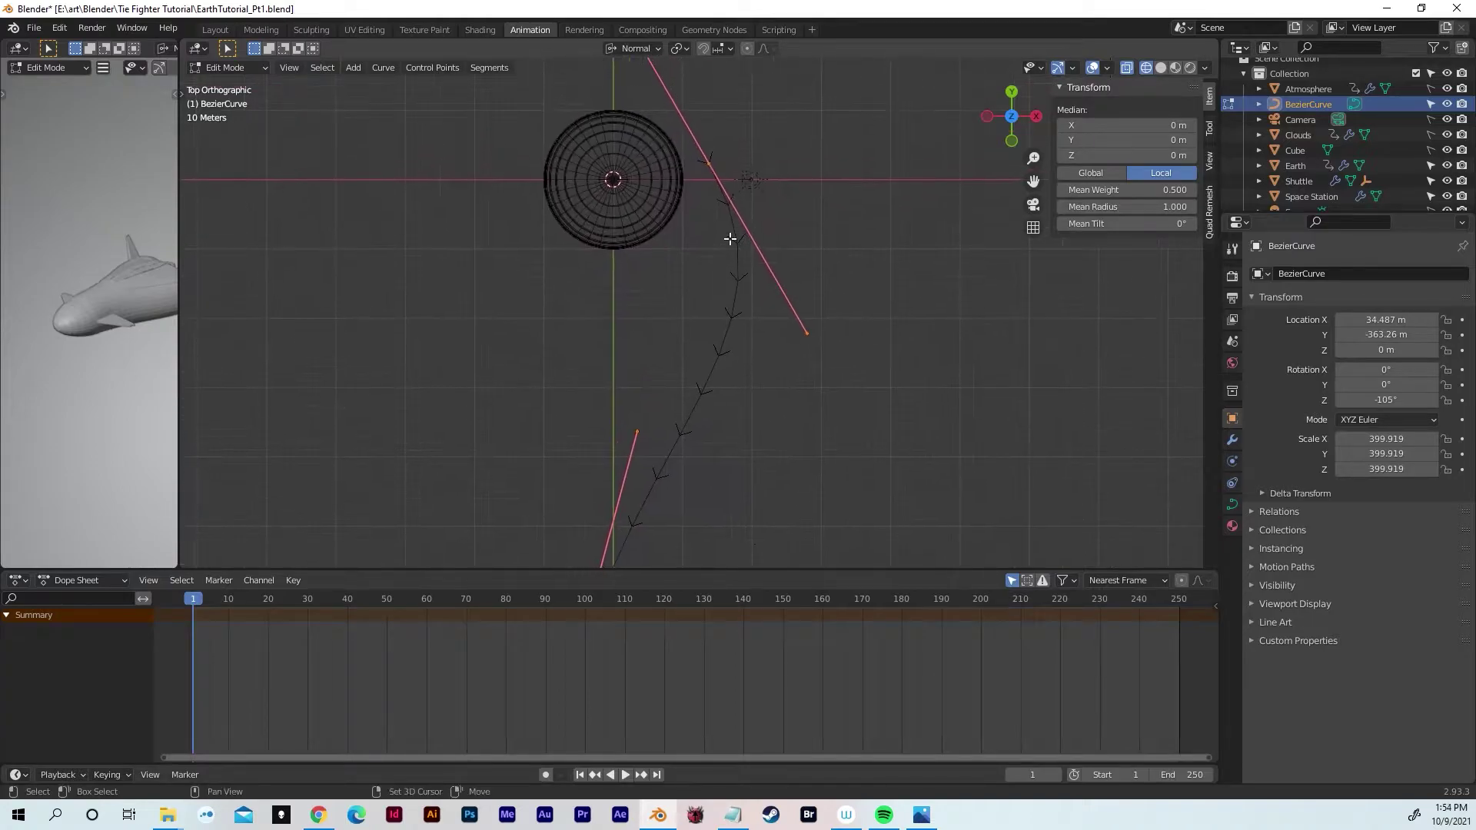
left_click(1039, 116)
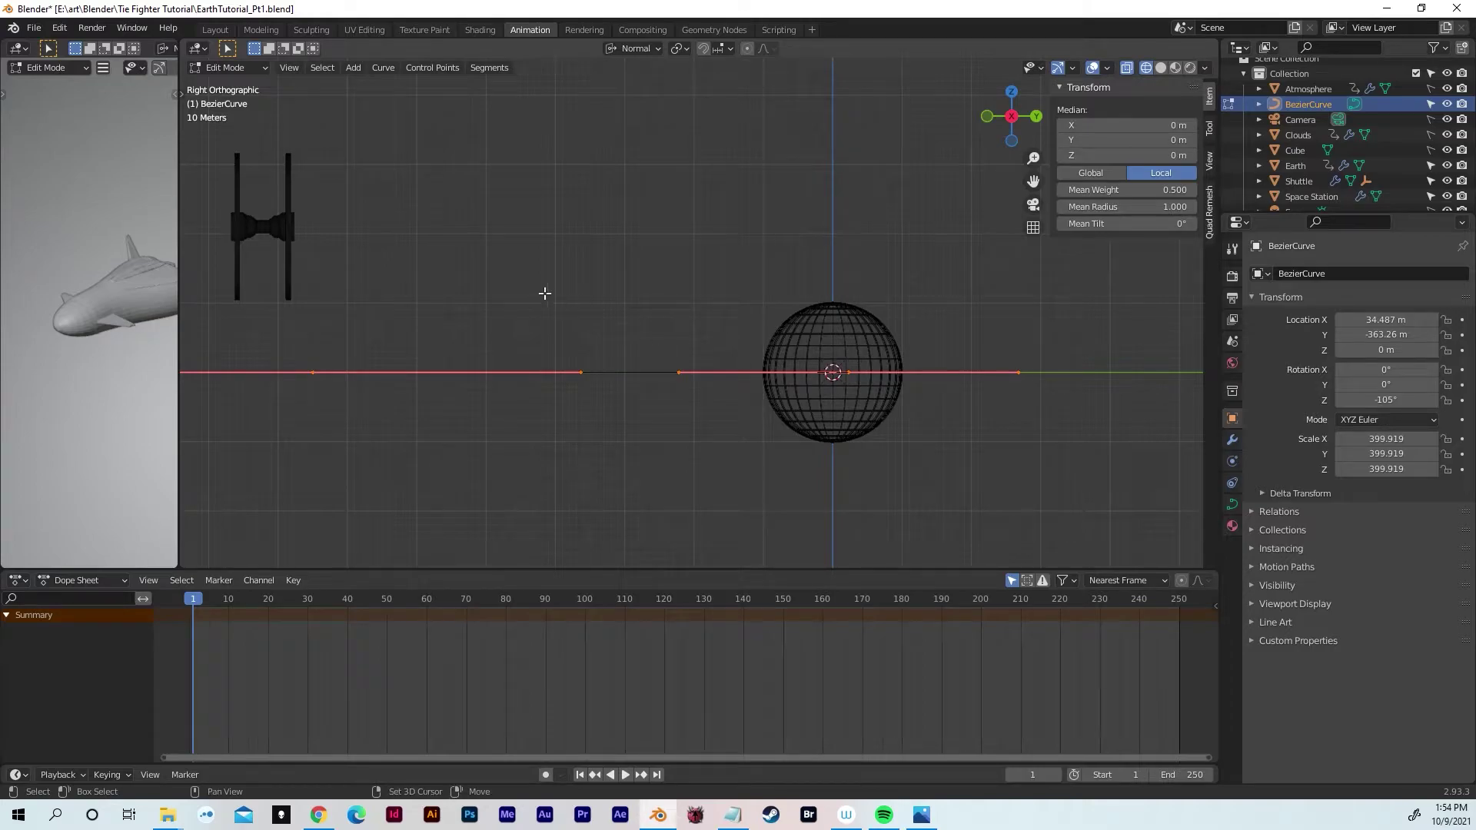
middle_click_drag(551, 300, 777, 257, "shift")
left_click(569, 356)
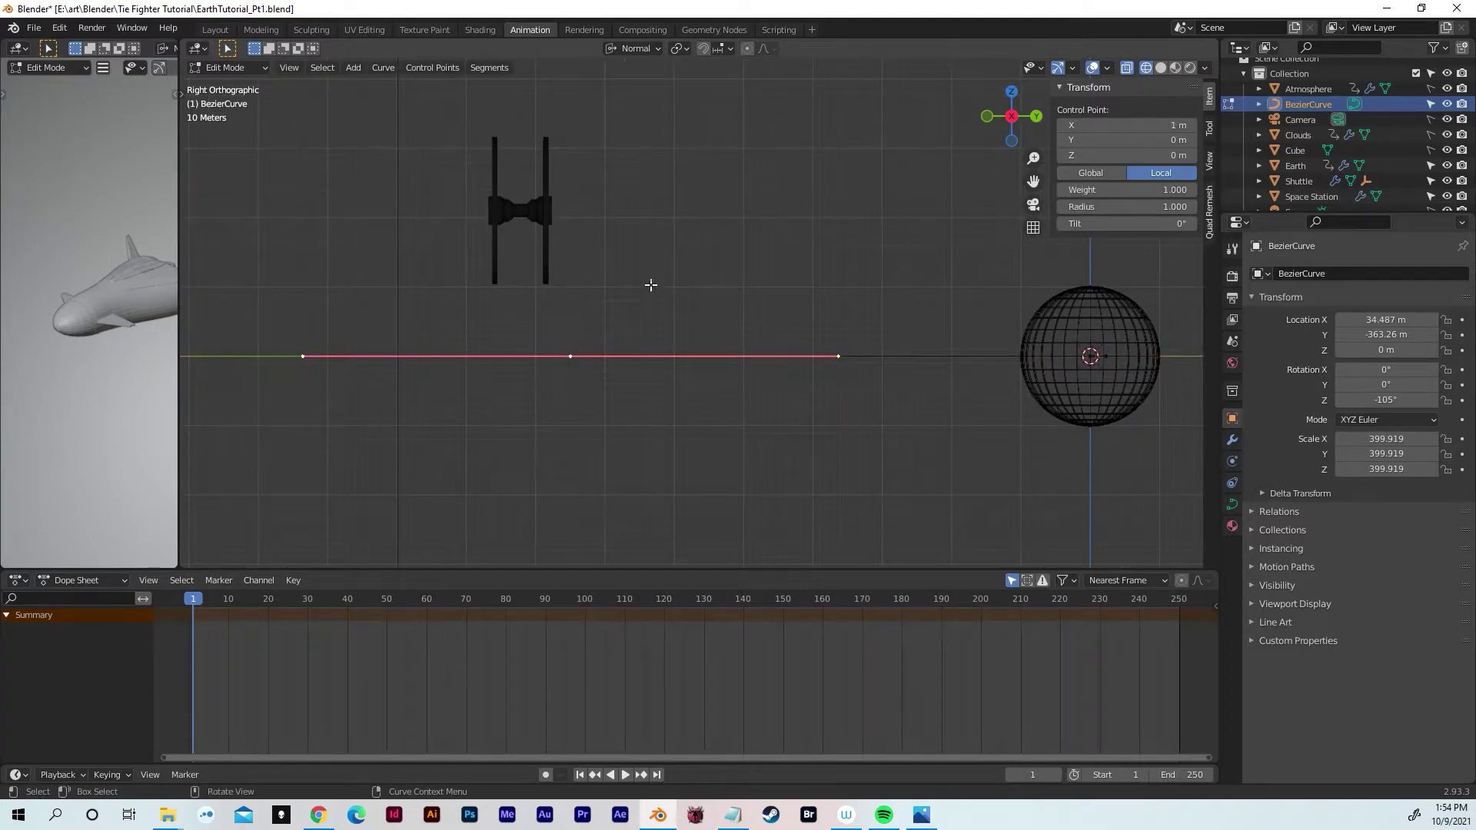
key("g")
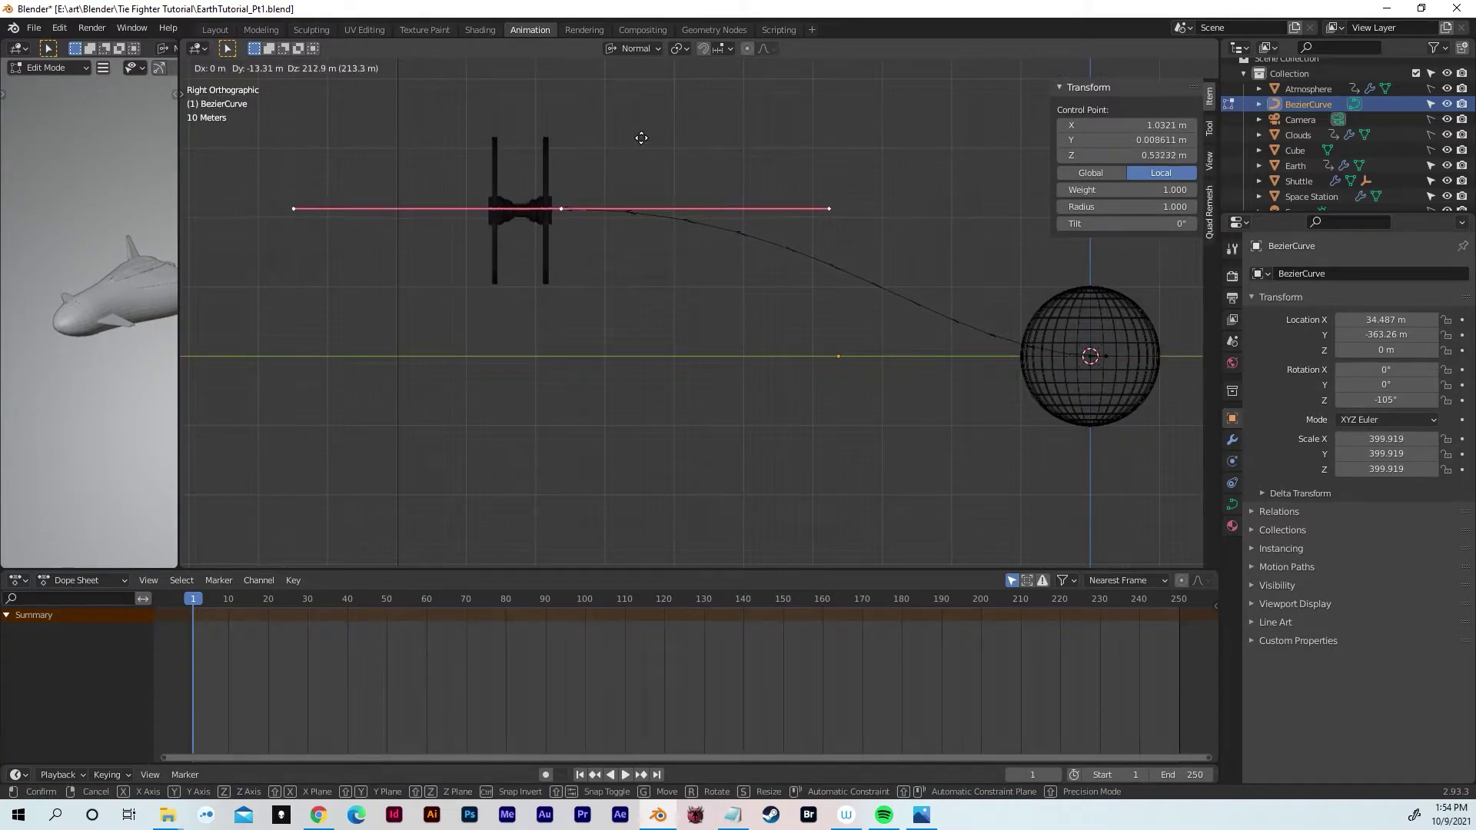
left_click(638, 139)
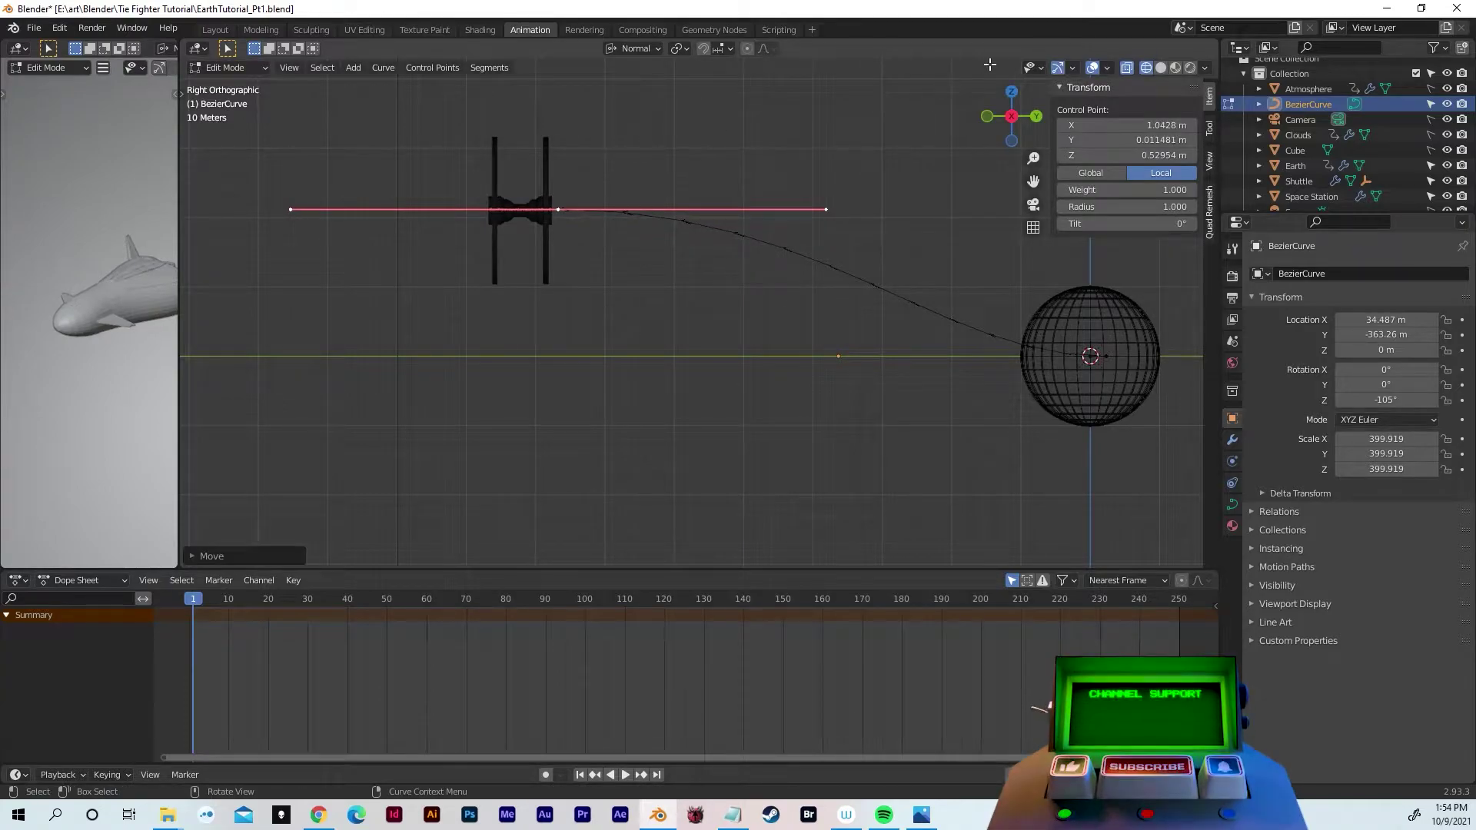
Step: In the top view, move the station-side control point about 137 m along negative X to line up with the space station's centre
left_click(1012, 91)
middle_click_drag(674, 304, 738, 356, "shift")
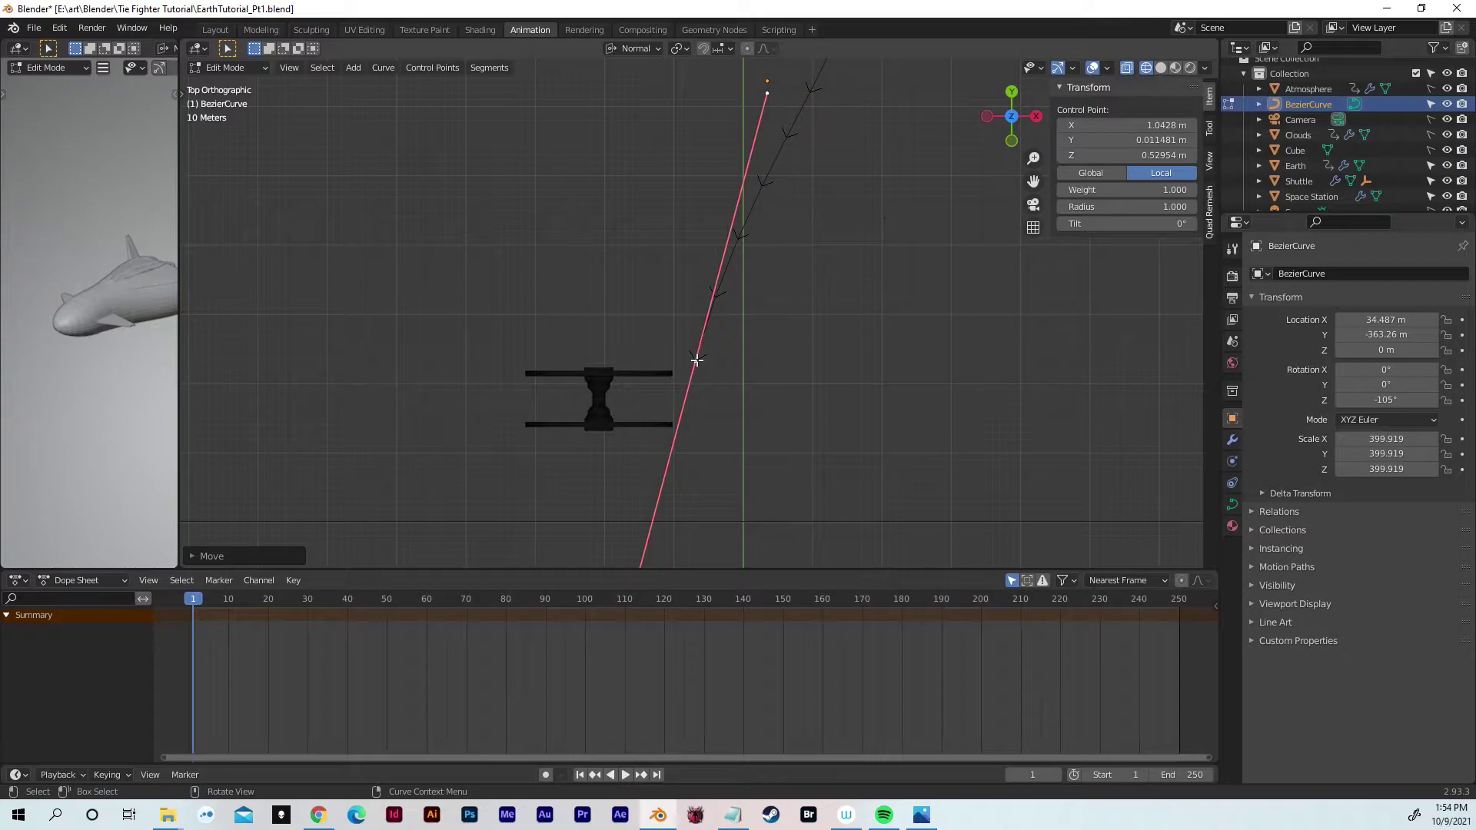
key("g")
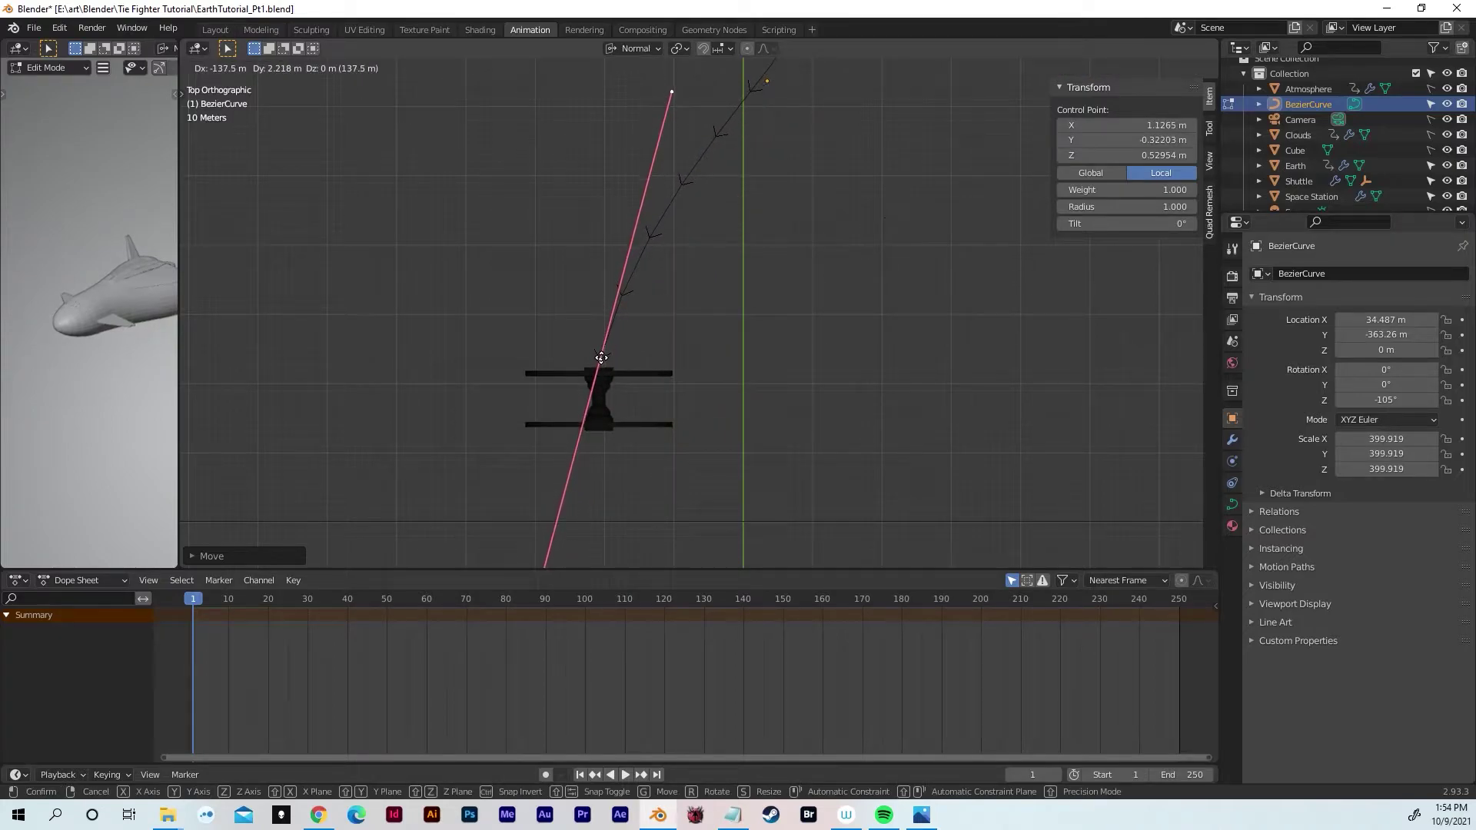
left_click(602, 358)
scroll(616, 343, "up", 5)
middle_click_drag(616, 343, 768, 280, "shift")
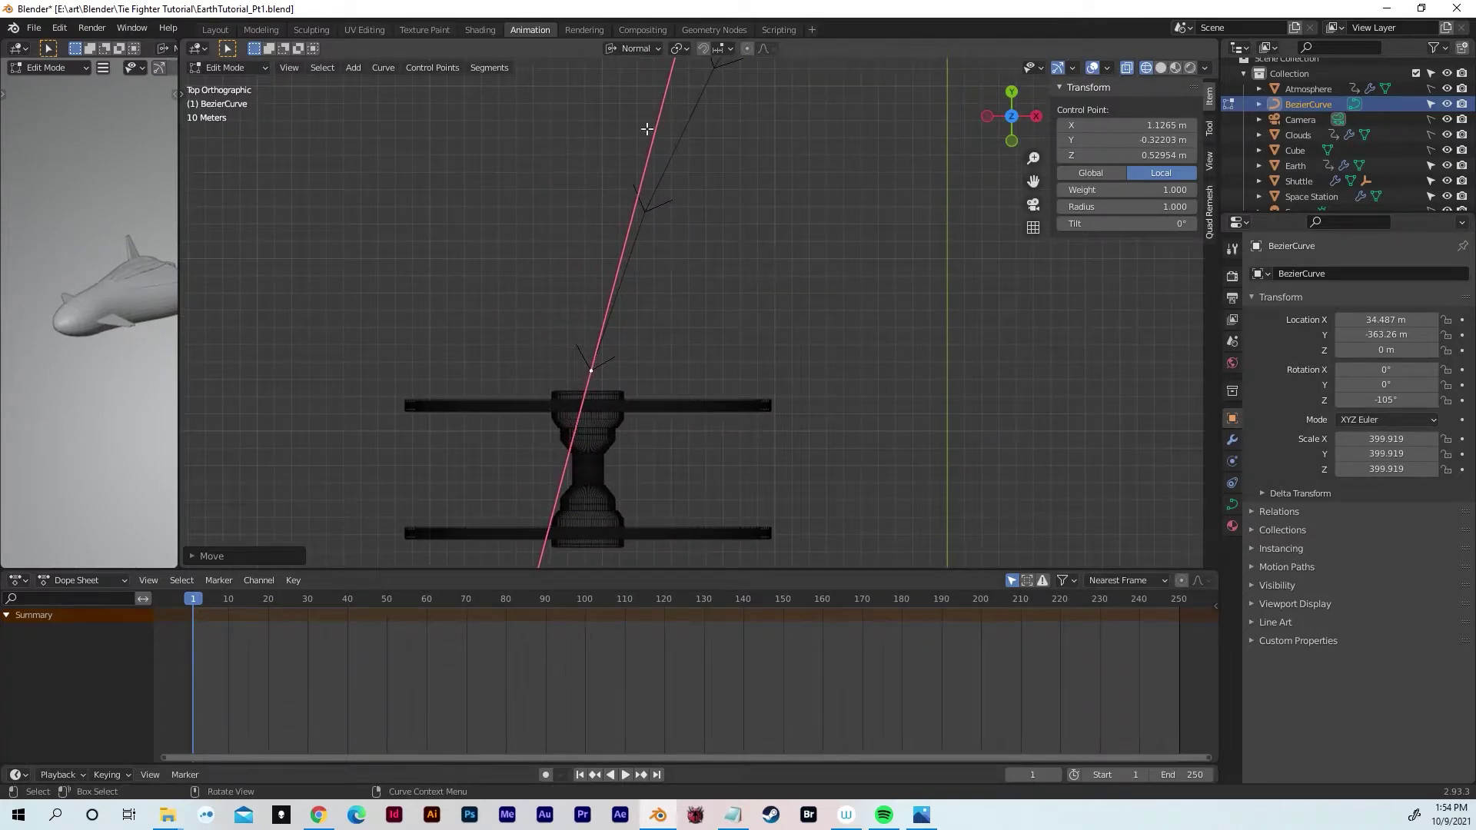
Step: Set the transform orientation to Global and rotate the station-side control point around Z until its handles run parallel to the Y axis
left_click(642, 47)
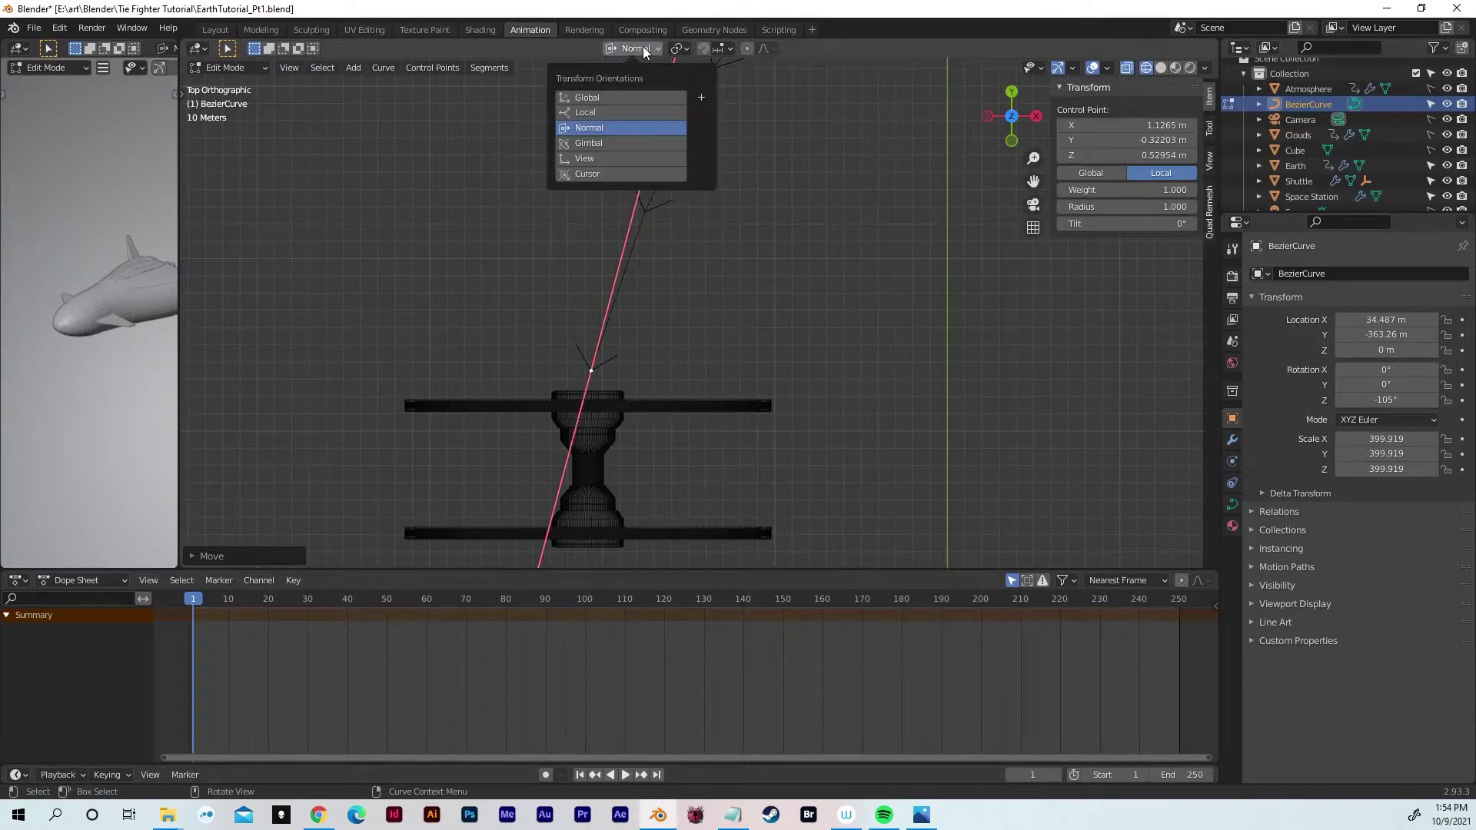
left_click(607, 95)
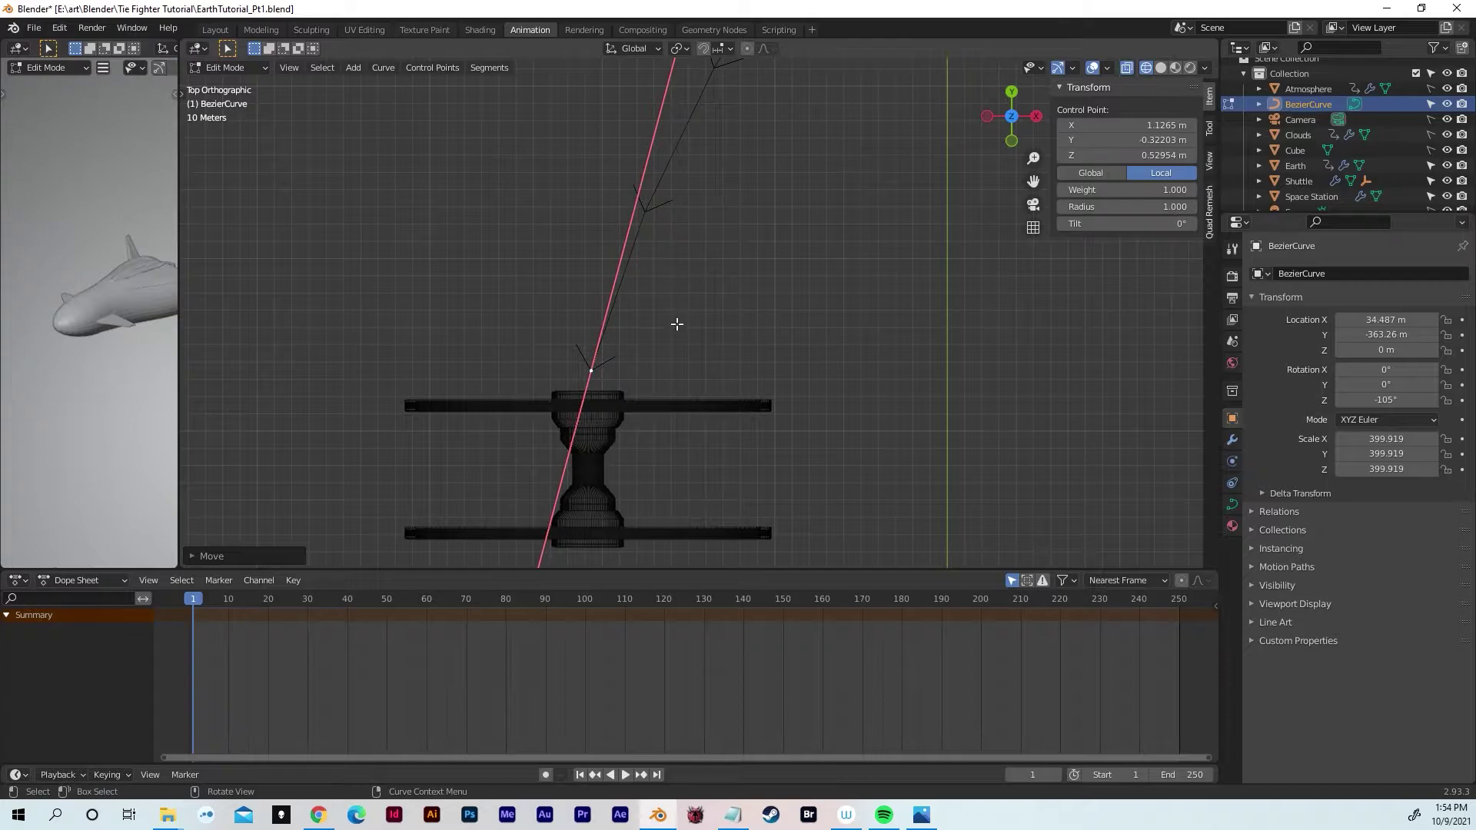
key("r")
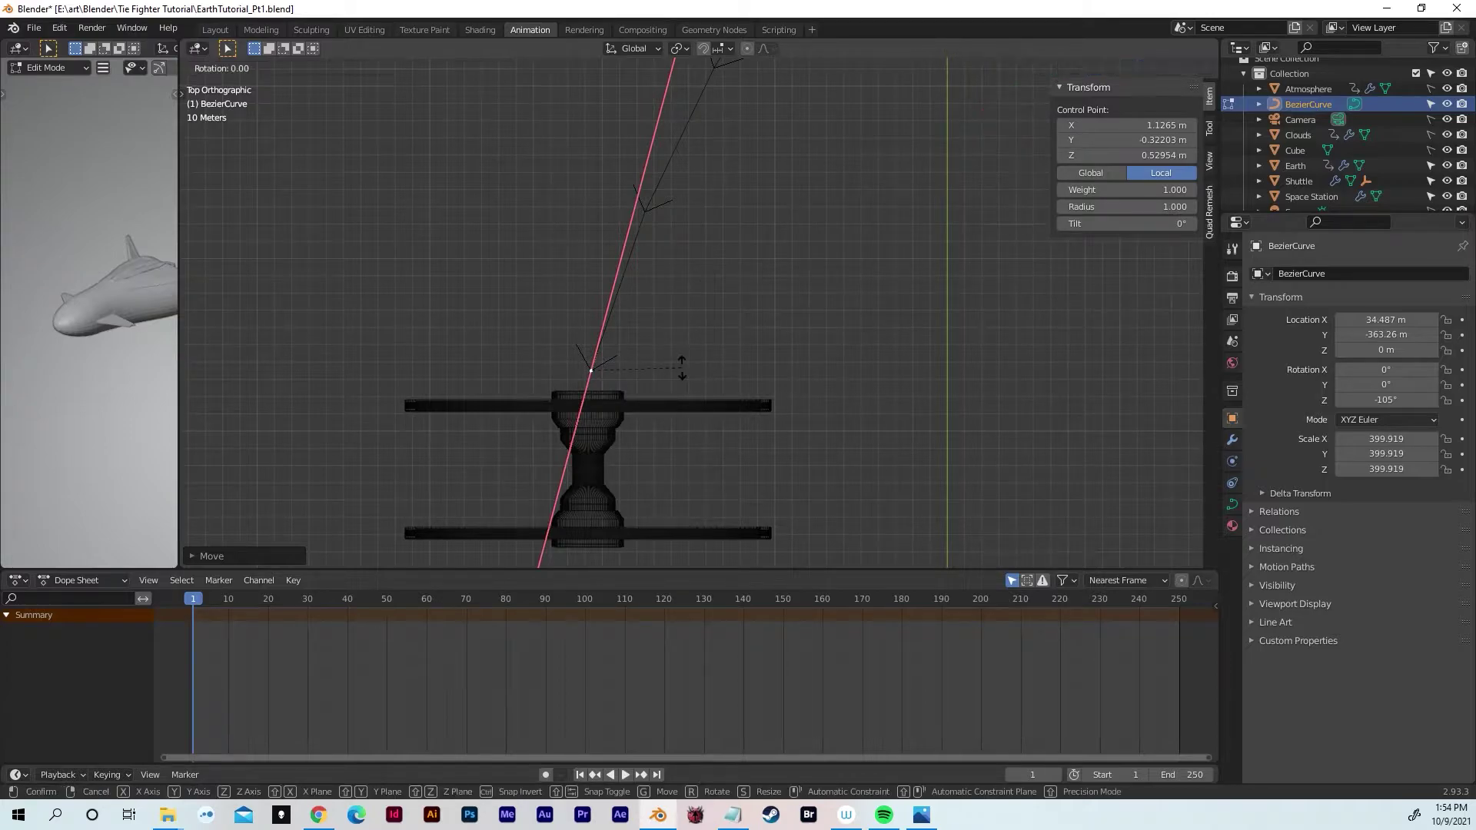
key("z")
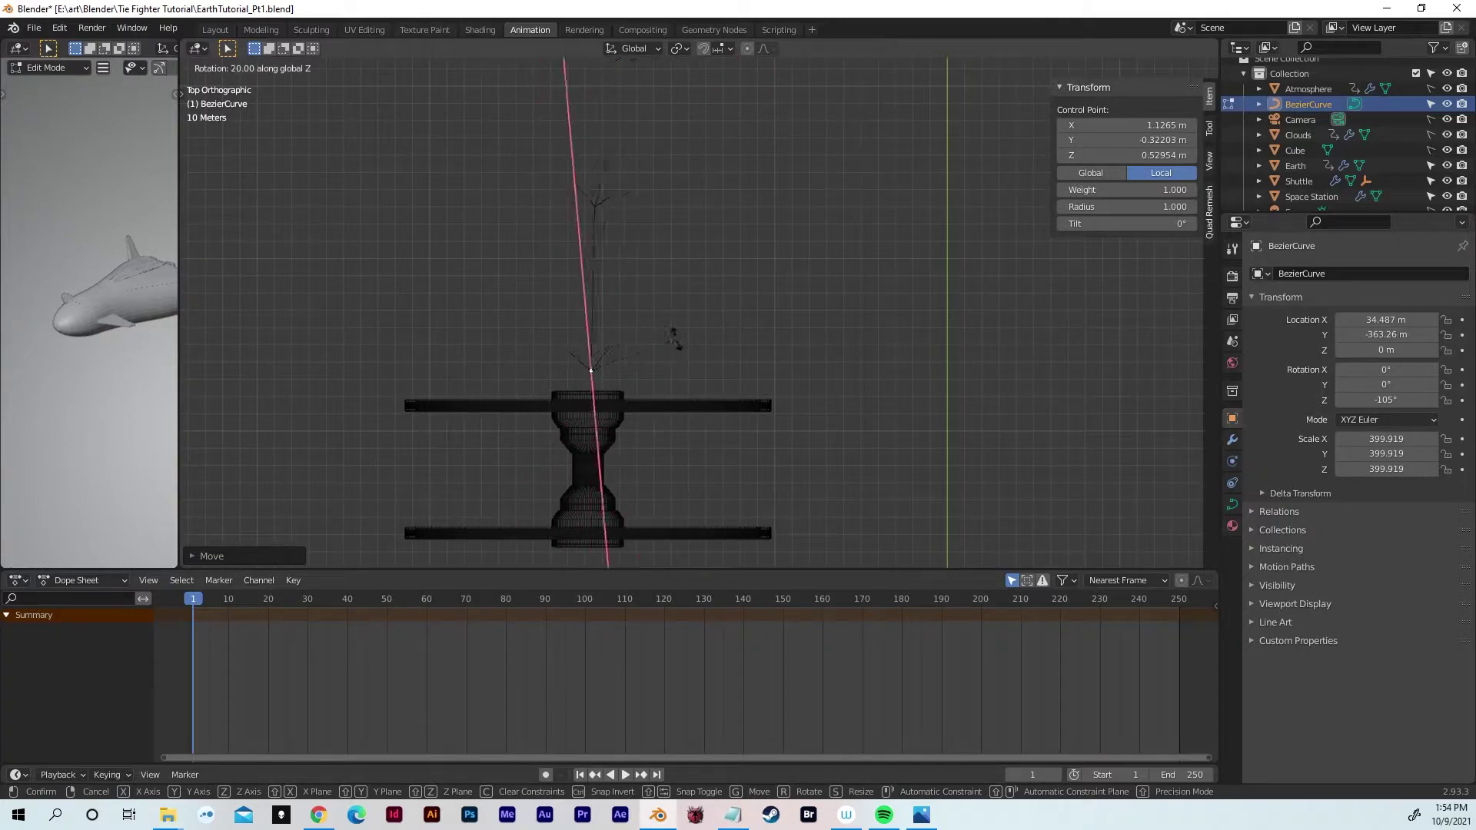
left_click(674, 343)
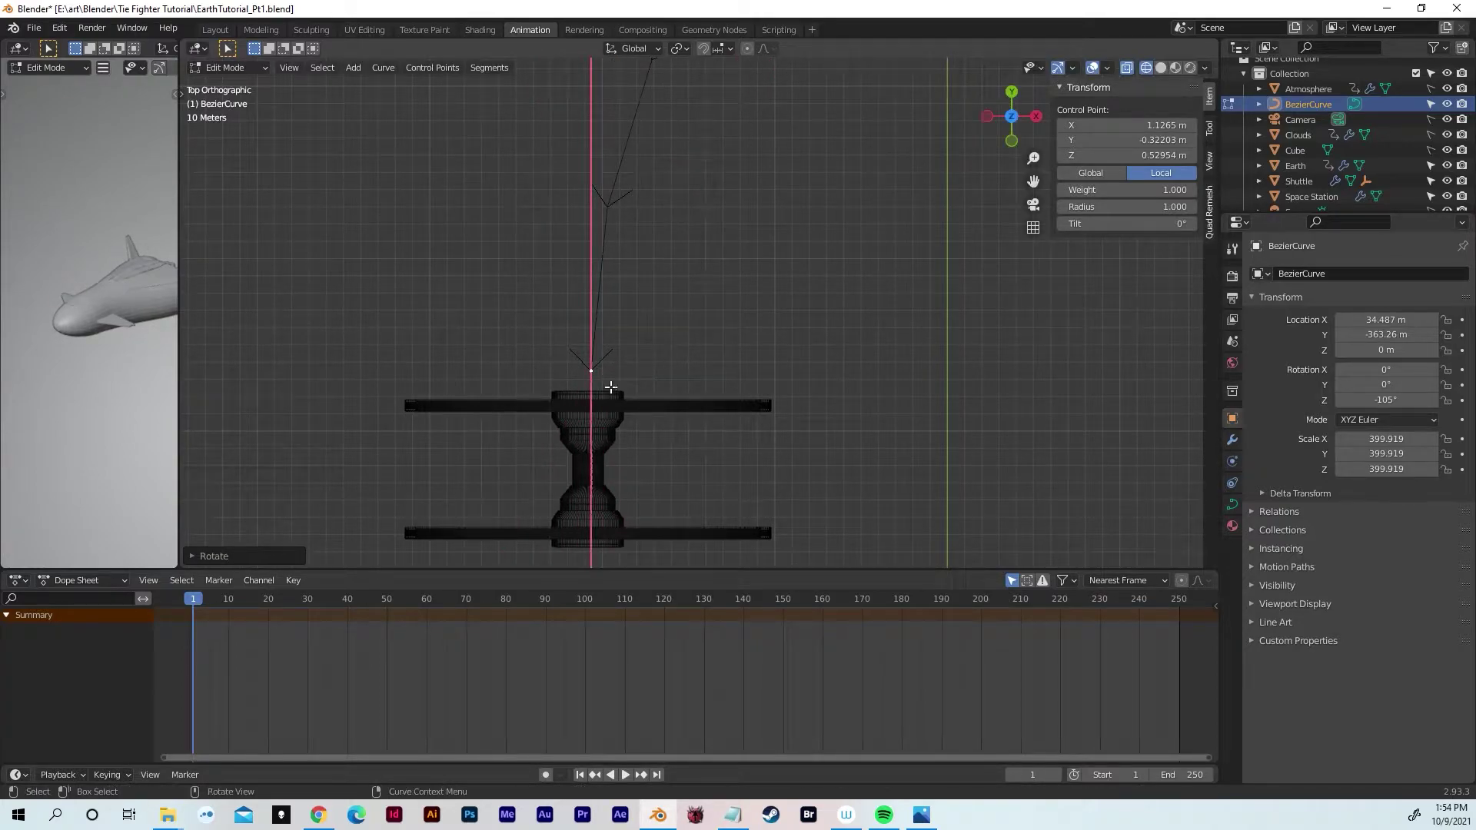
Step: Move the station-side control point about 25 m along negative Y into the end of the space station's hub
scroll(590, 385, "up", 3)
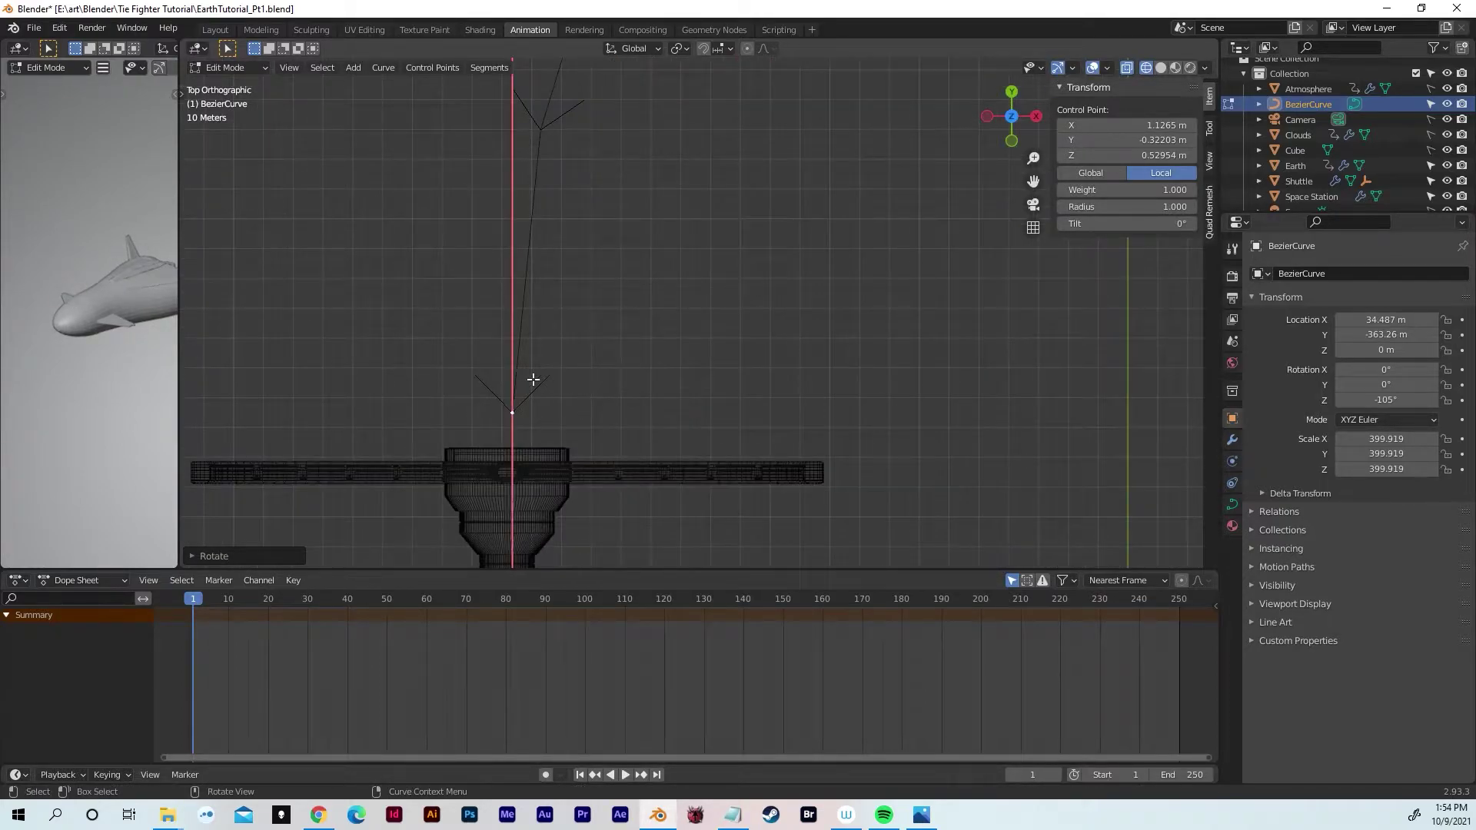
key("g")
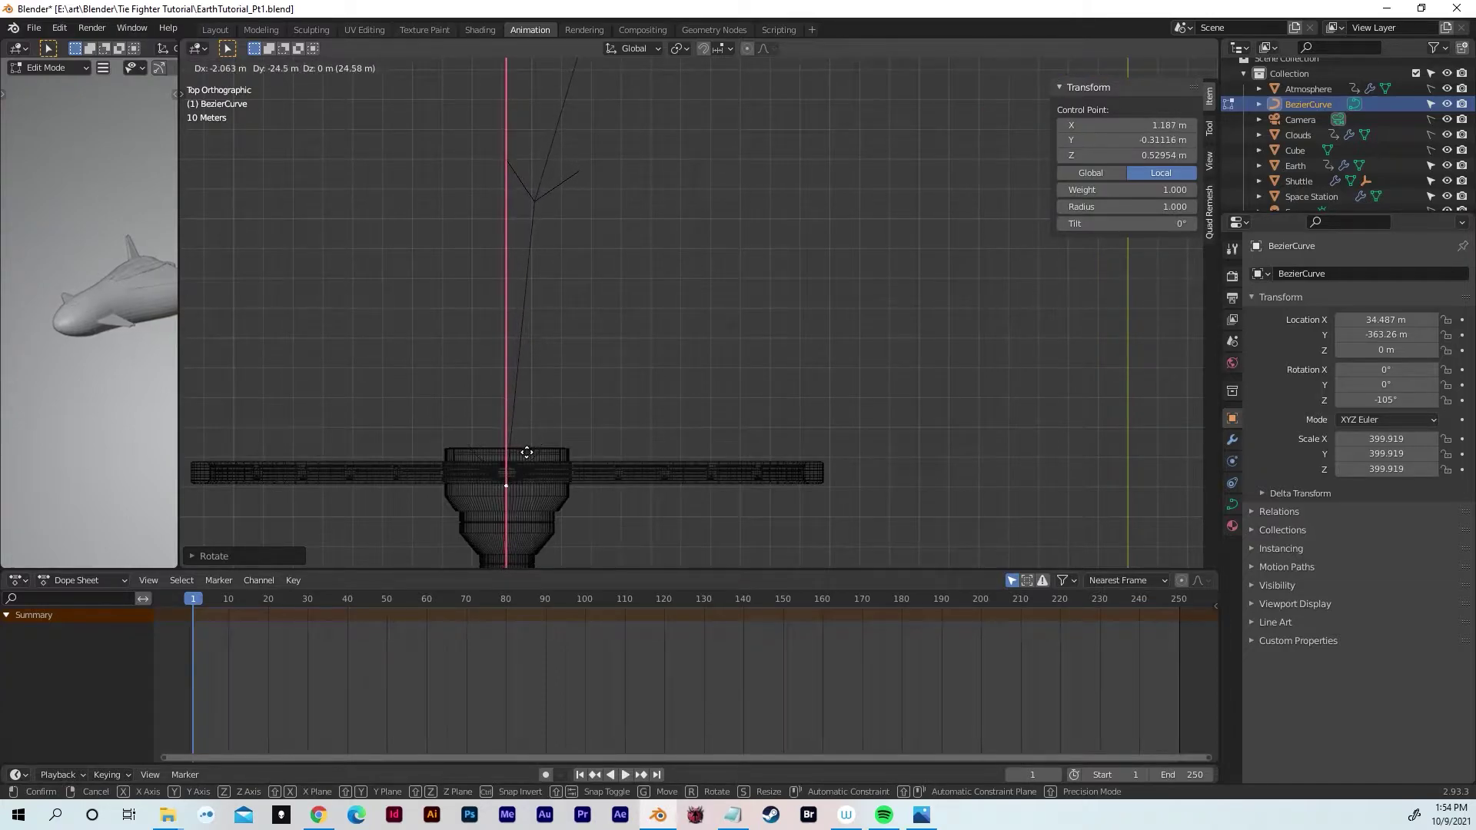
left_click(522, 460)
Step: Rotate the curve's Earth-side control point around Z until its handles run nearly along Y, and move it slightly away from the Earth
scroll(563, 347, "down", 5)
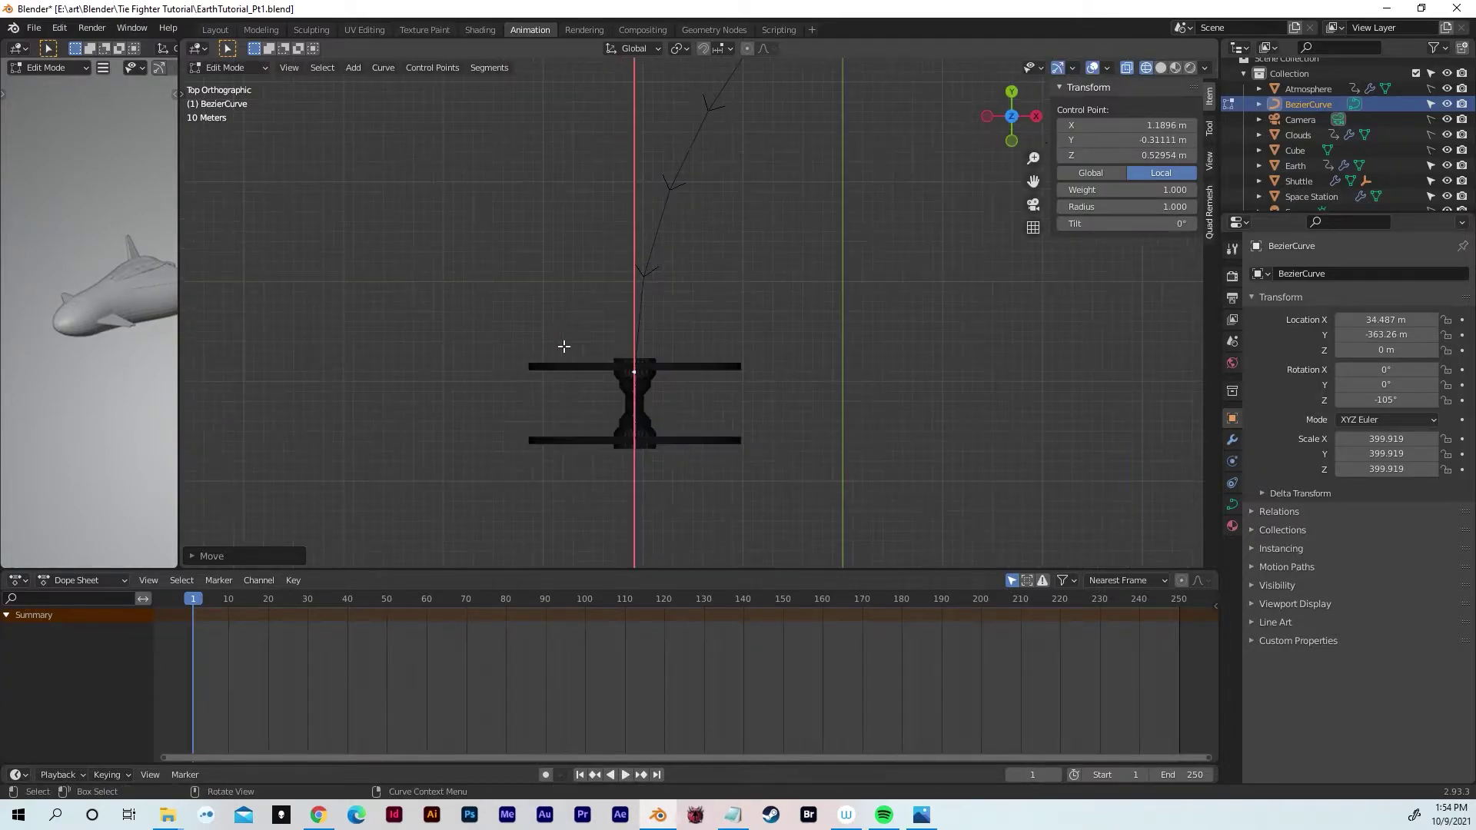
scroll(654, 384, "down", 8)
scroll(732, 238, "up", 4)
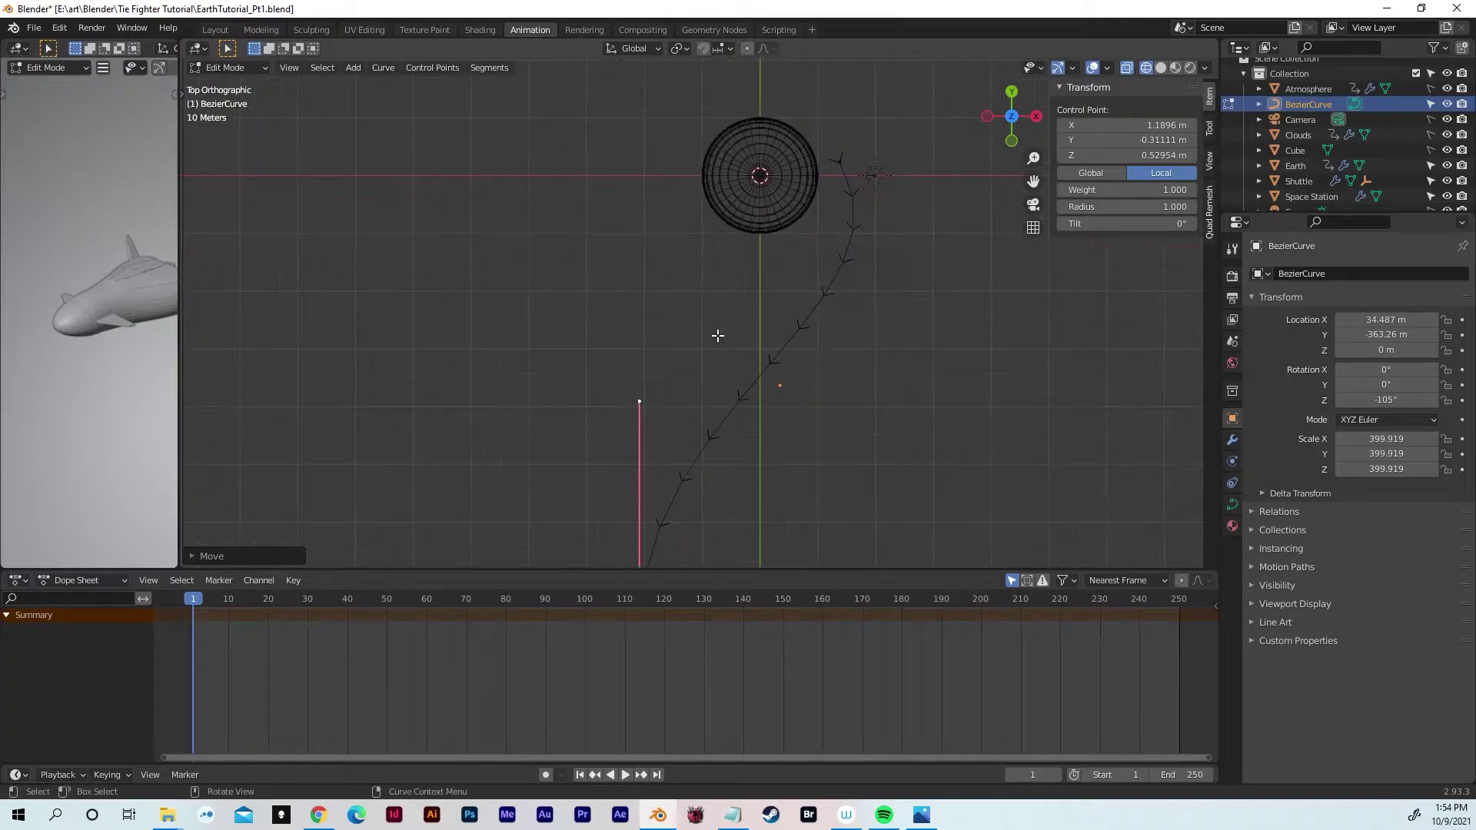
mouse_move(804, 246)
middle_mouse_down()
mouse_move(731, 290)
mouse_move(808, 254)
middle_mouse_up()
scroll(812, 253, "up", 3)
scroll(823, 277, "down", 4)
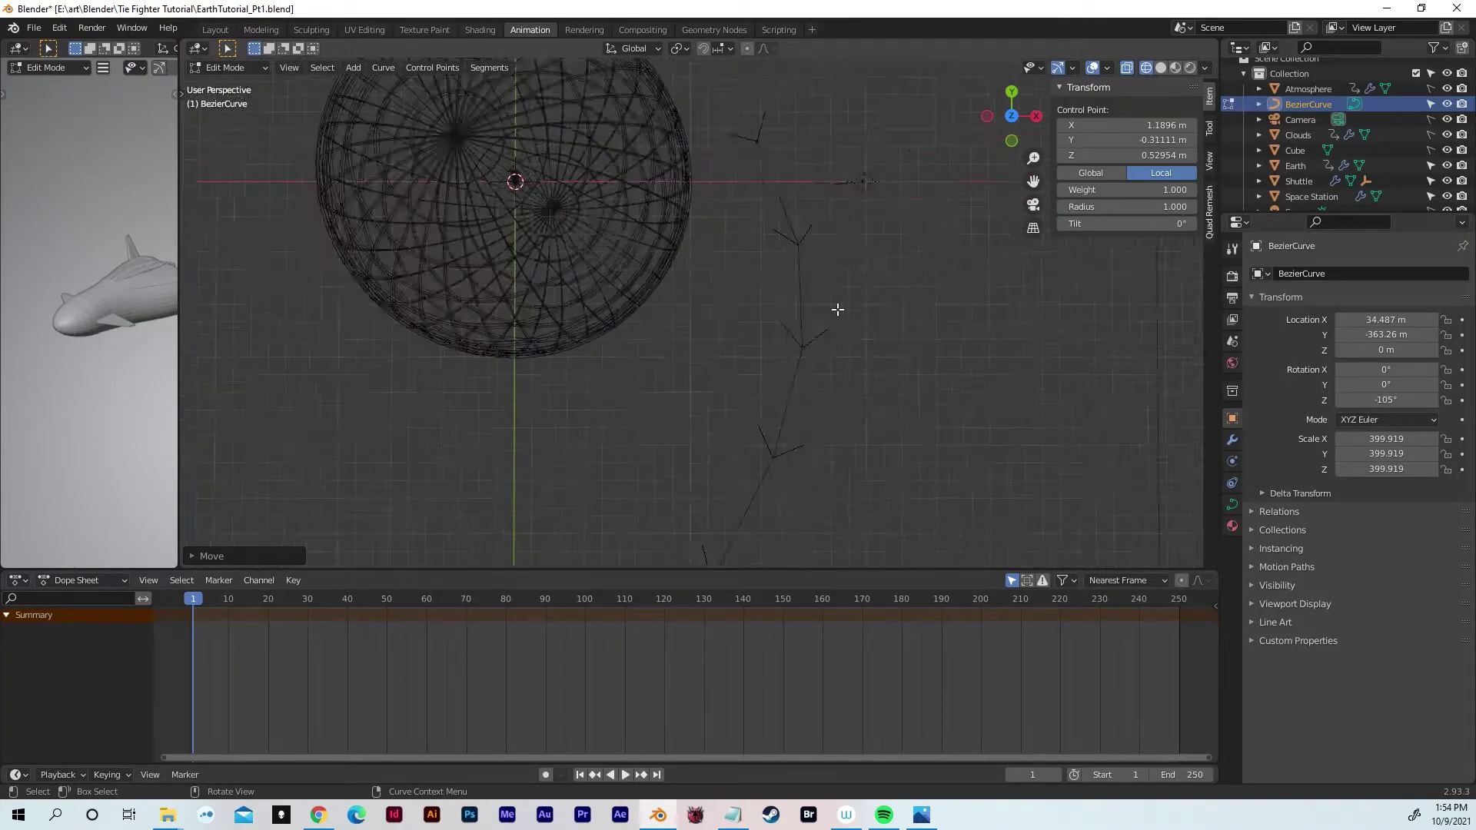
left_click(1014, 119)
left_click(1013, 119)
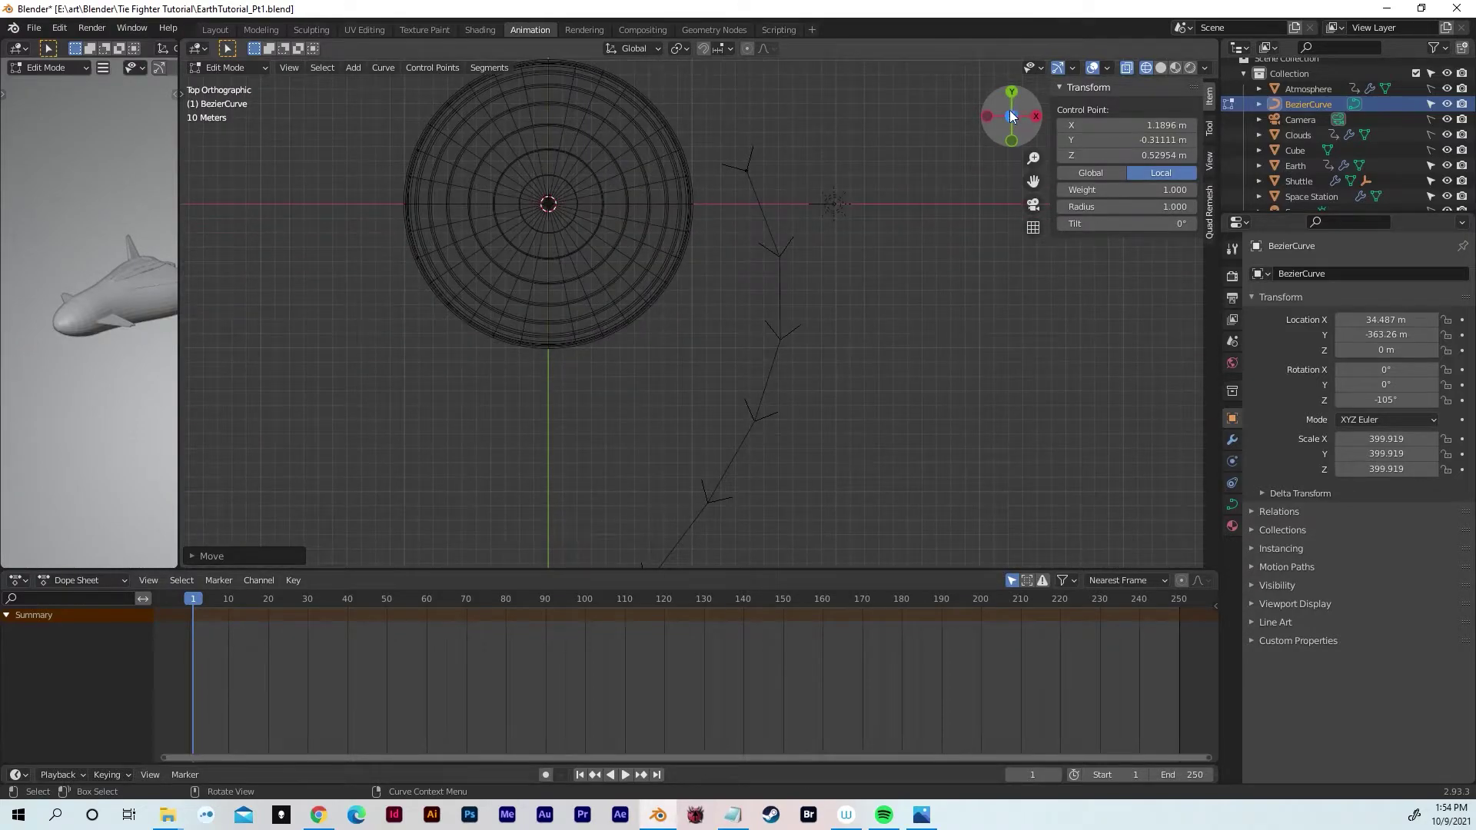
middle_click_drag(763, 213, 753, 223, "shift")
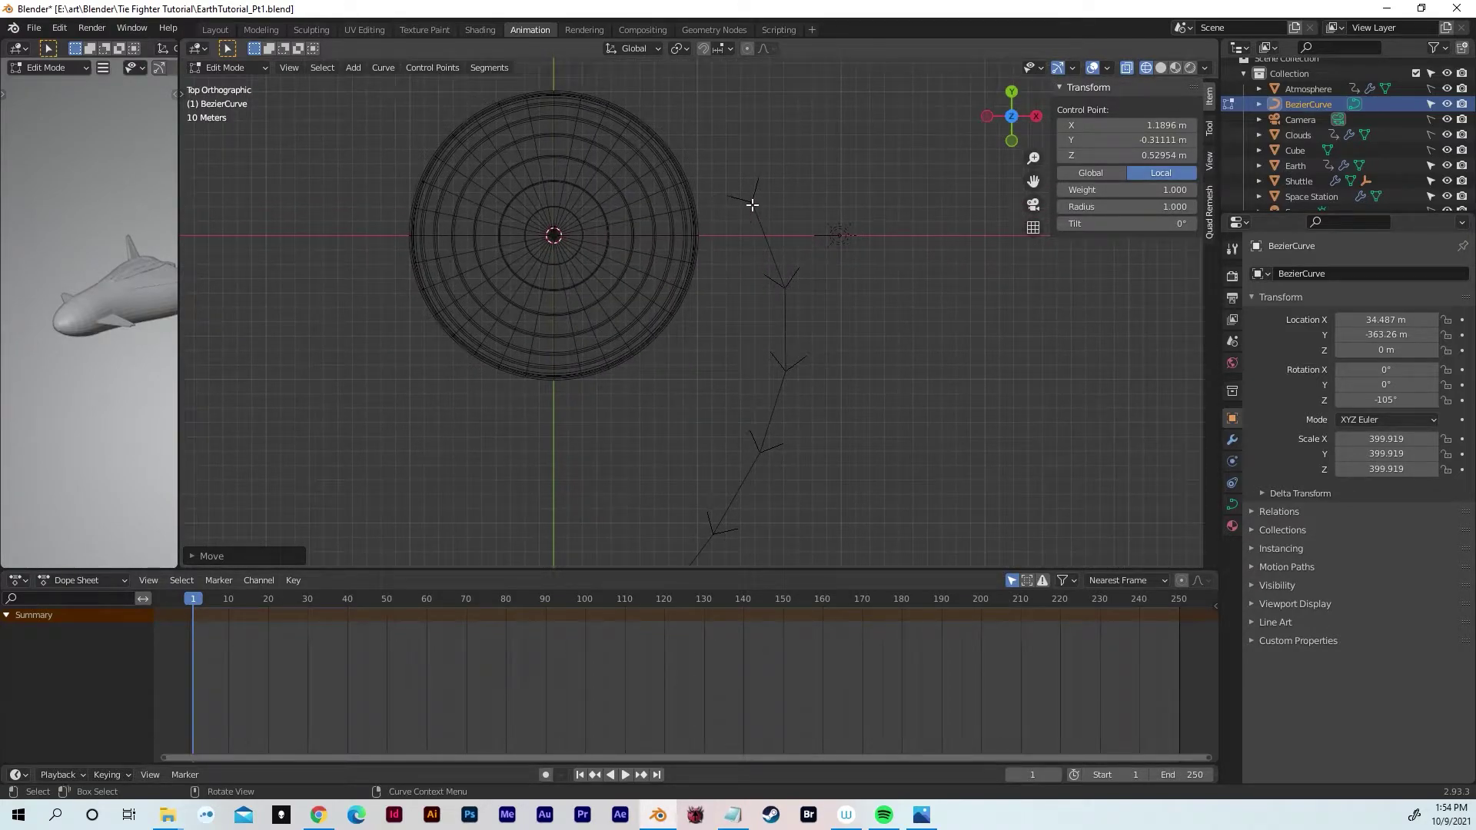
left_click(752, 201)
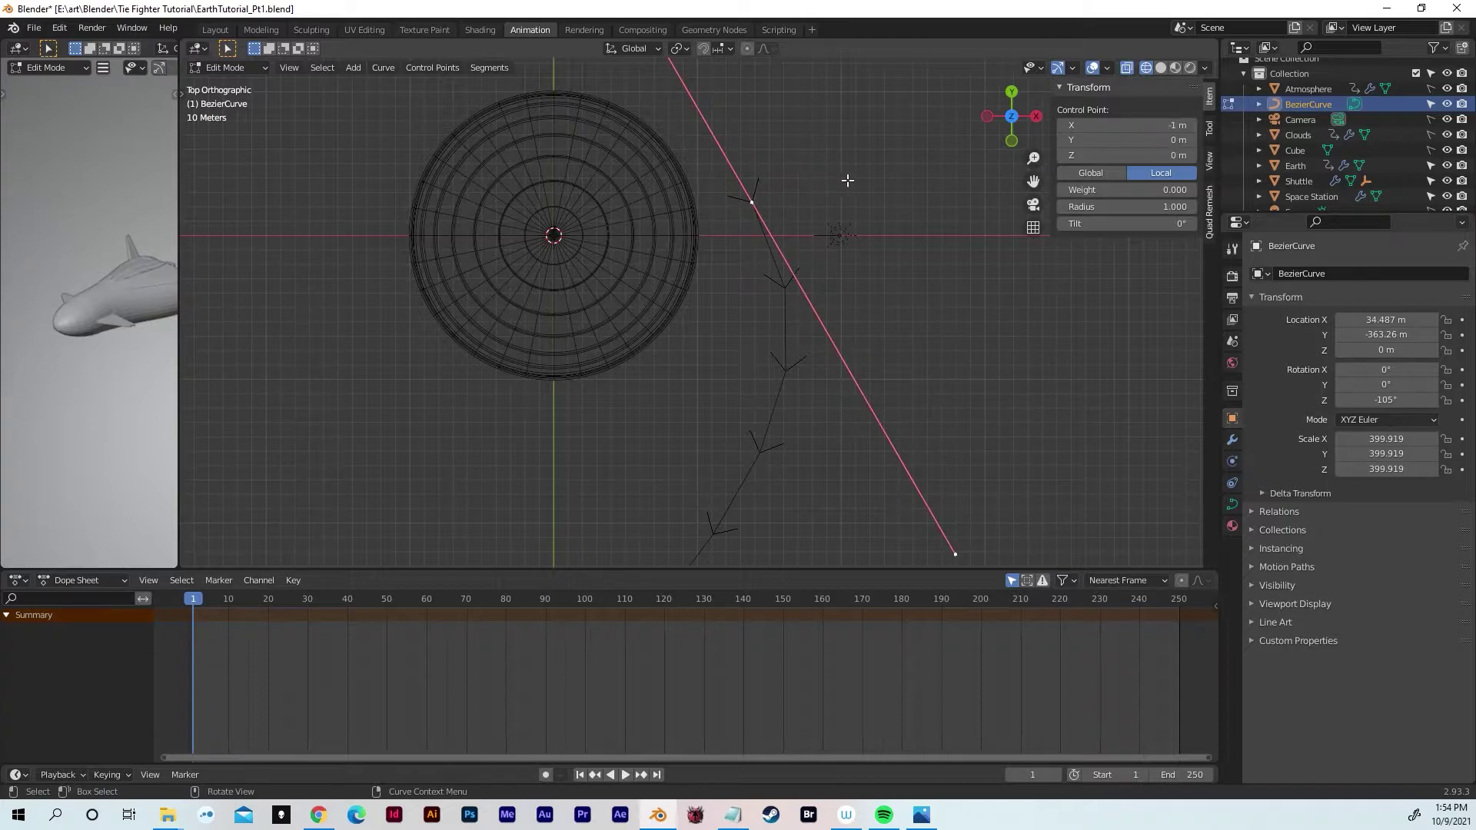
key("r")
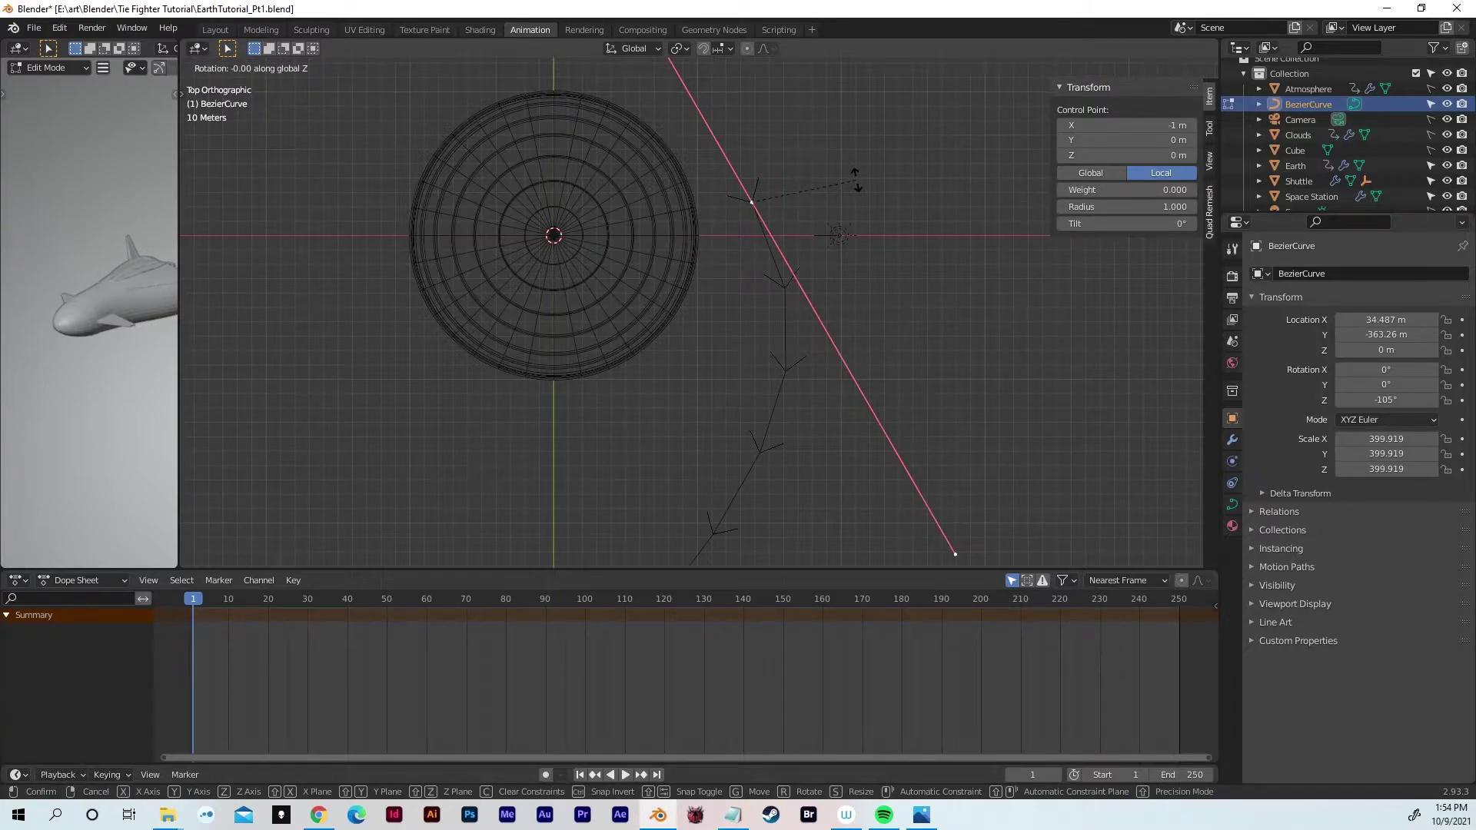
left_click(863, 228)
key("g")
left_click(879, 235)
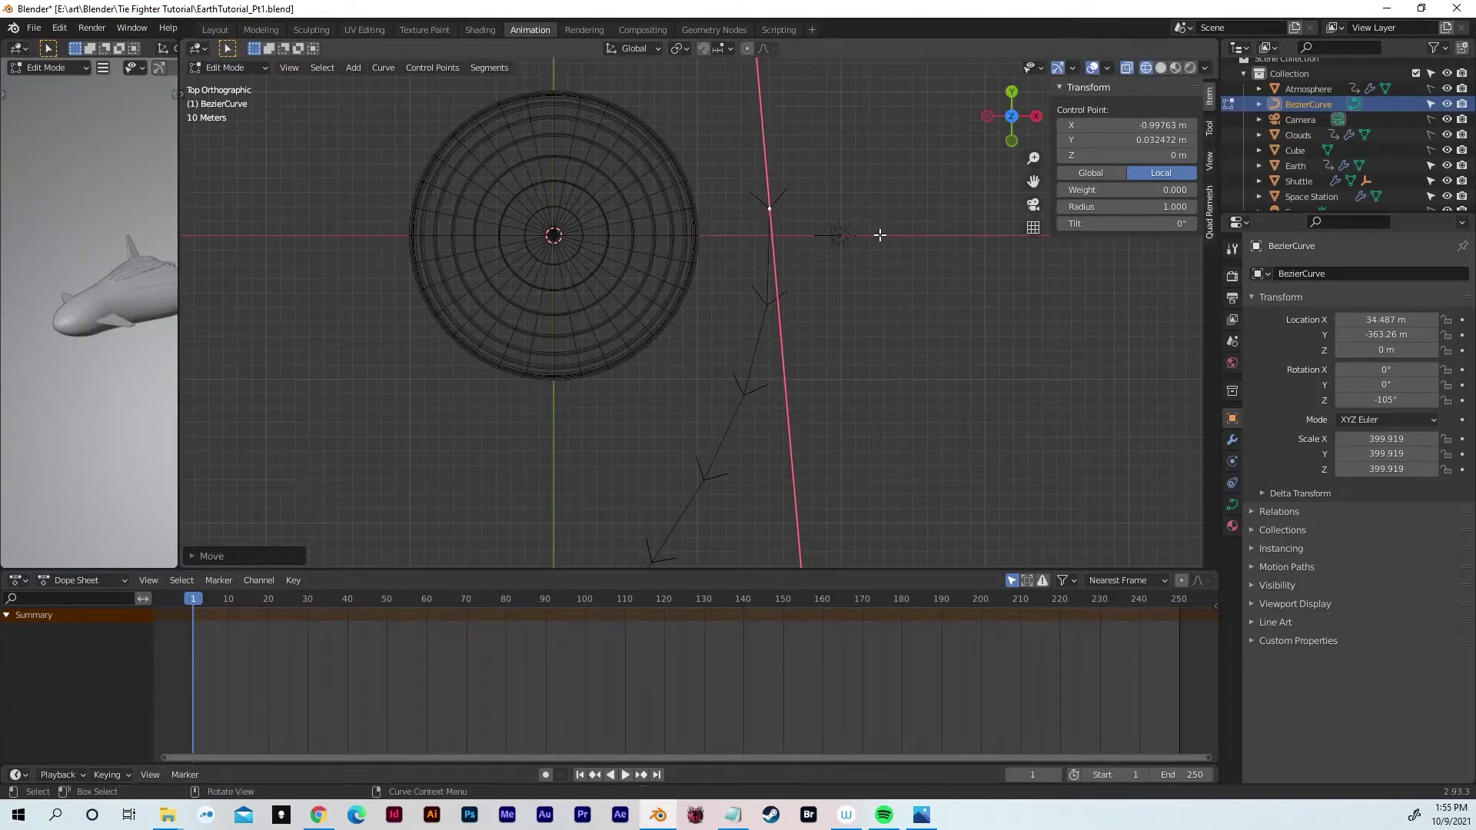
Step: Snap the 3D cursor to the curve's selected Earth-side control point
middle_click_drag(795, 329, 698, 337)
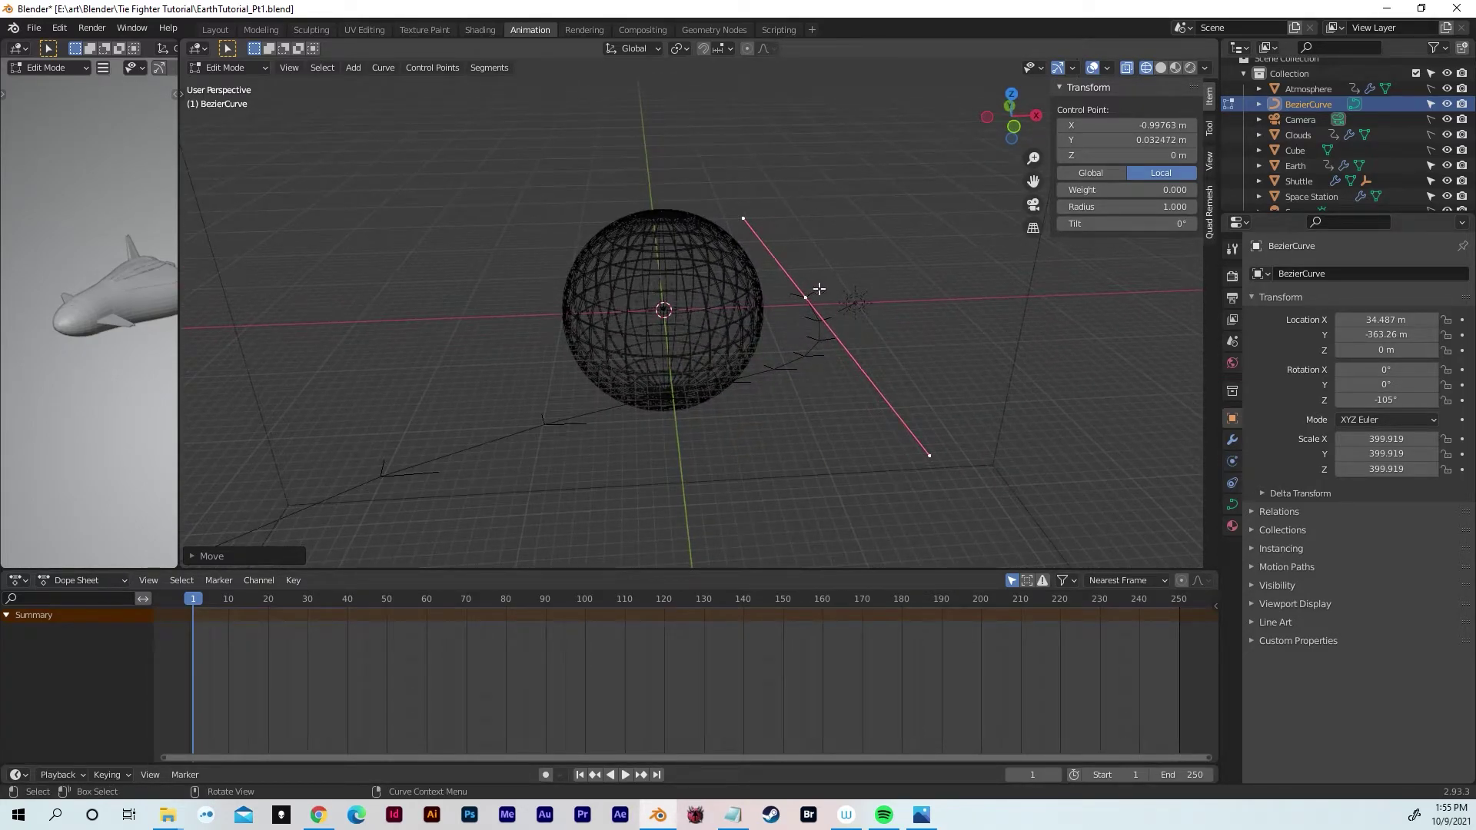
middle_click_drag(889, 332, 942, 280)
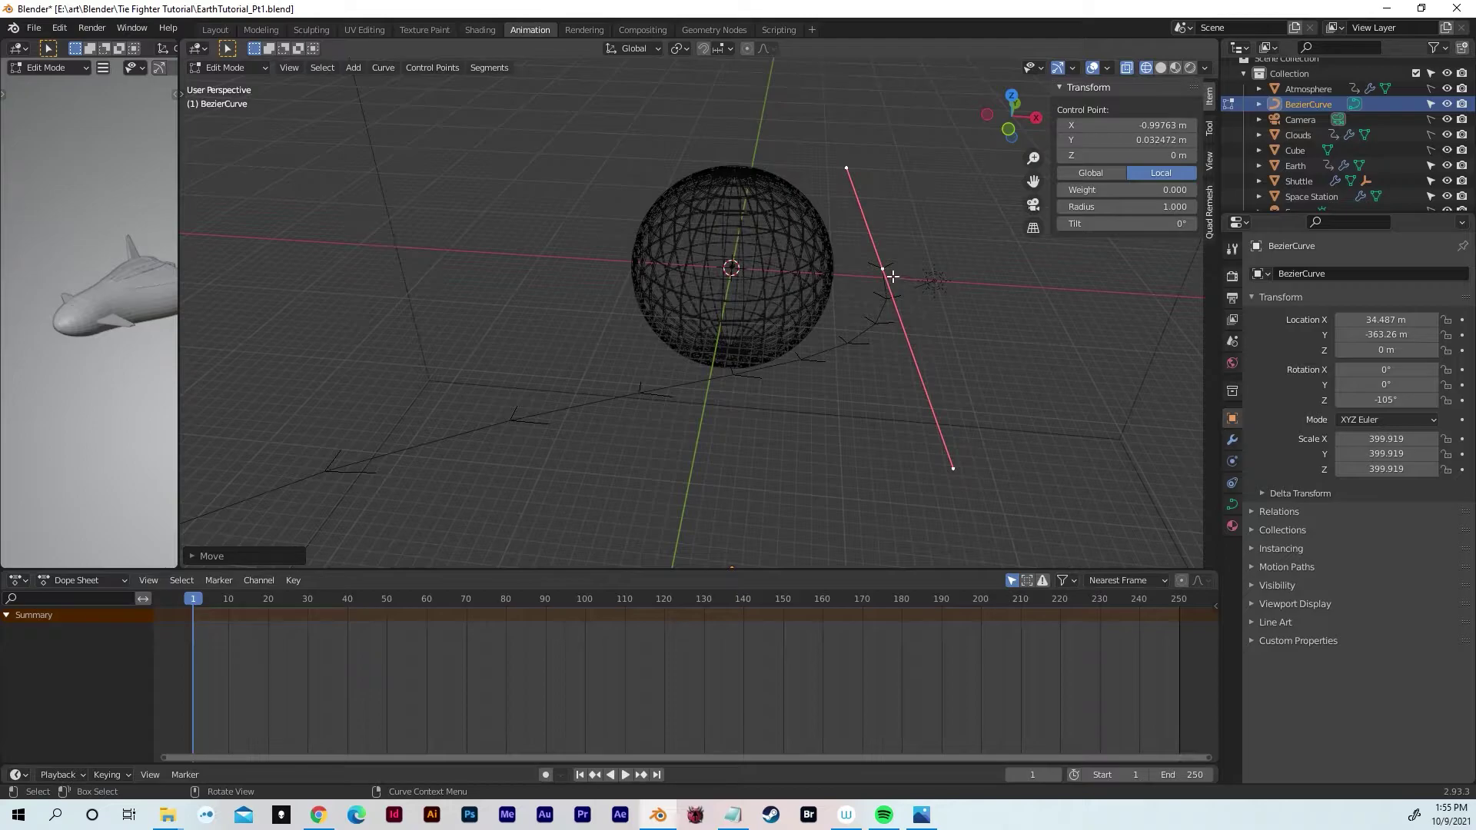
mouse_move(788, 278)
middle_mouse_down()
mouse_move(884, 265)
mouse_move(1030, 338)
mouse_move(792, 304)
mouse_move(738, 356)
mouse_move(772, 293)
middle_mouse_up()
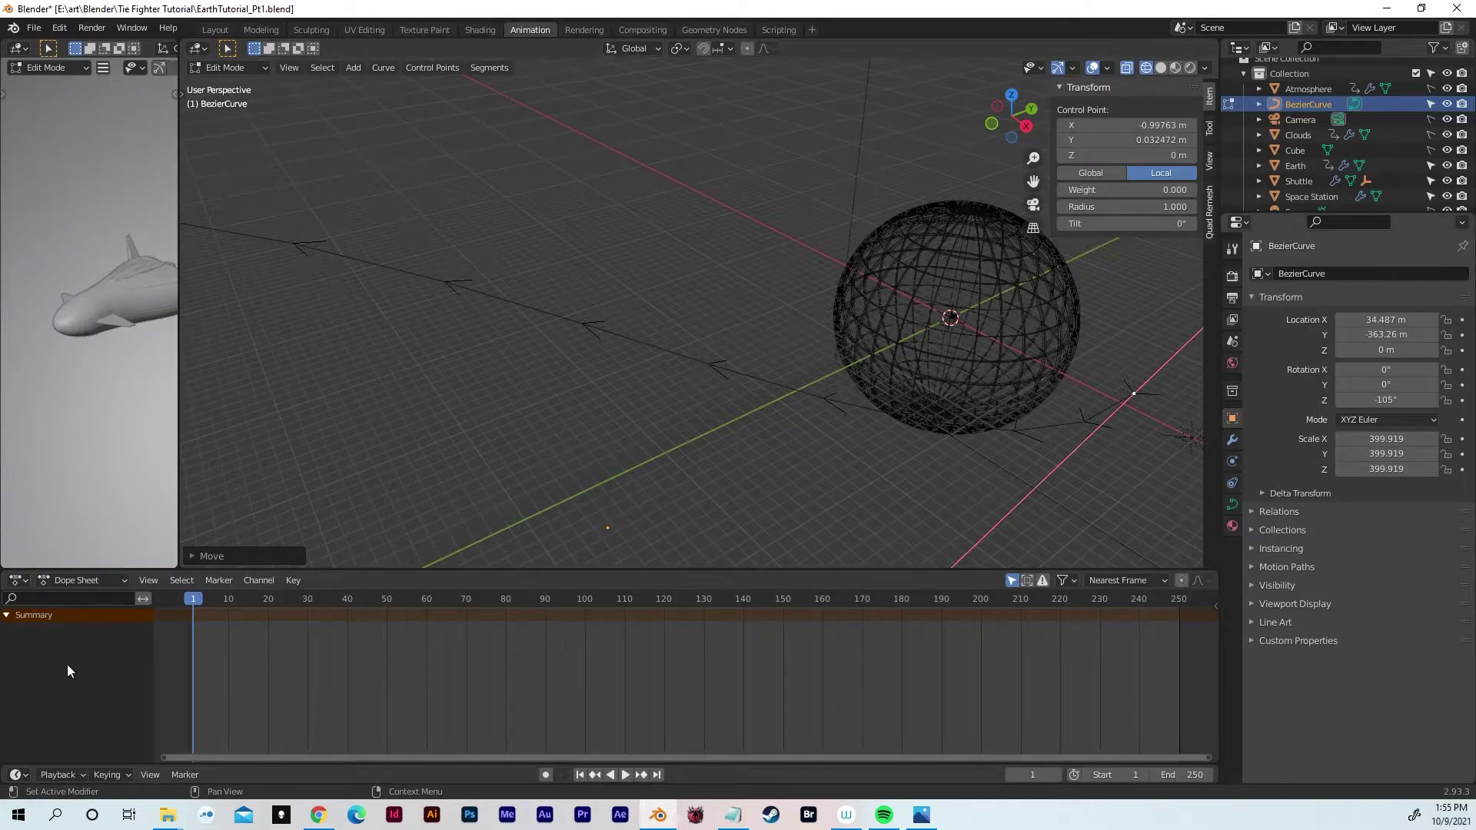
key("KP_Decimal")
key("shift+s")
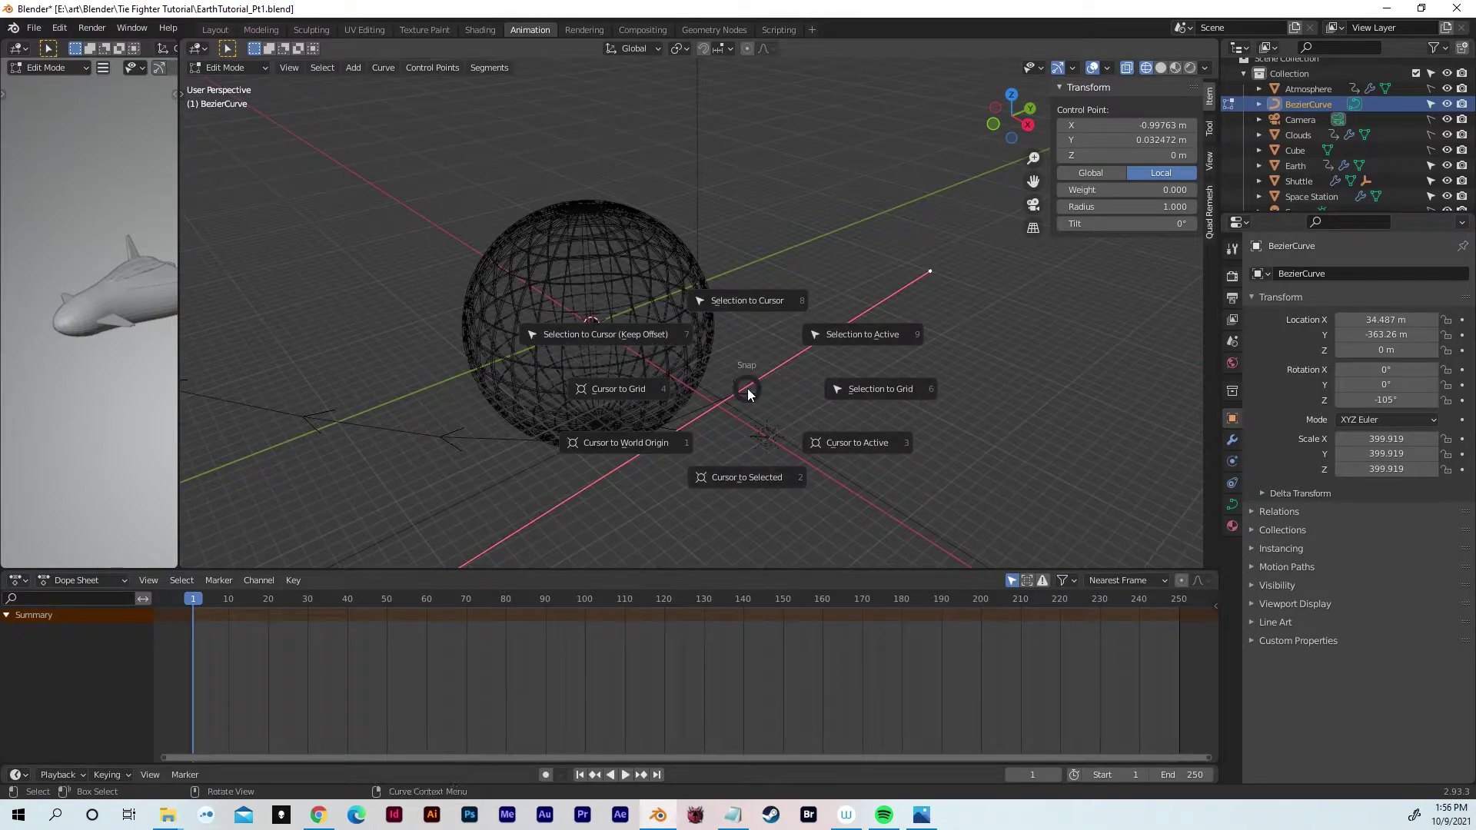
left_click(740, 480)
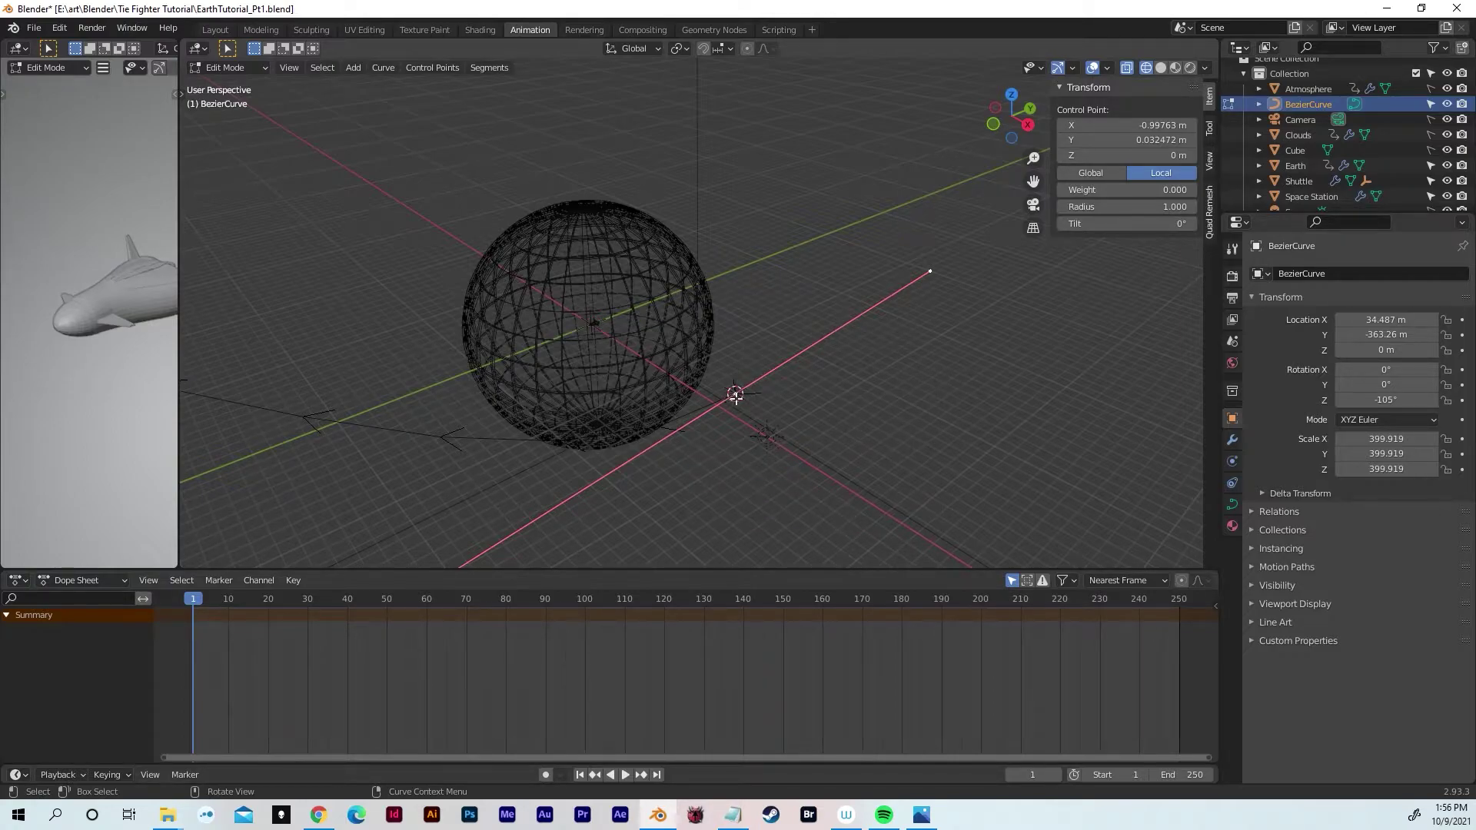
Step: Leave curve editing and set the Bezier curve's origin to the 3D cursor at its Earth-side end
key("Tab")
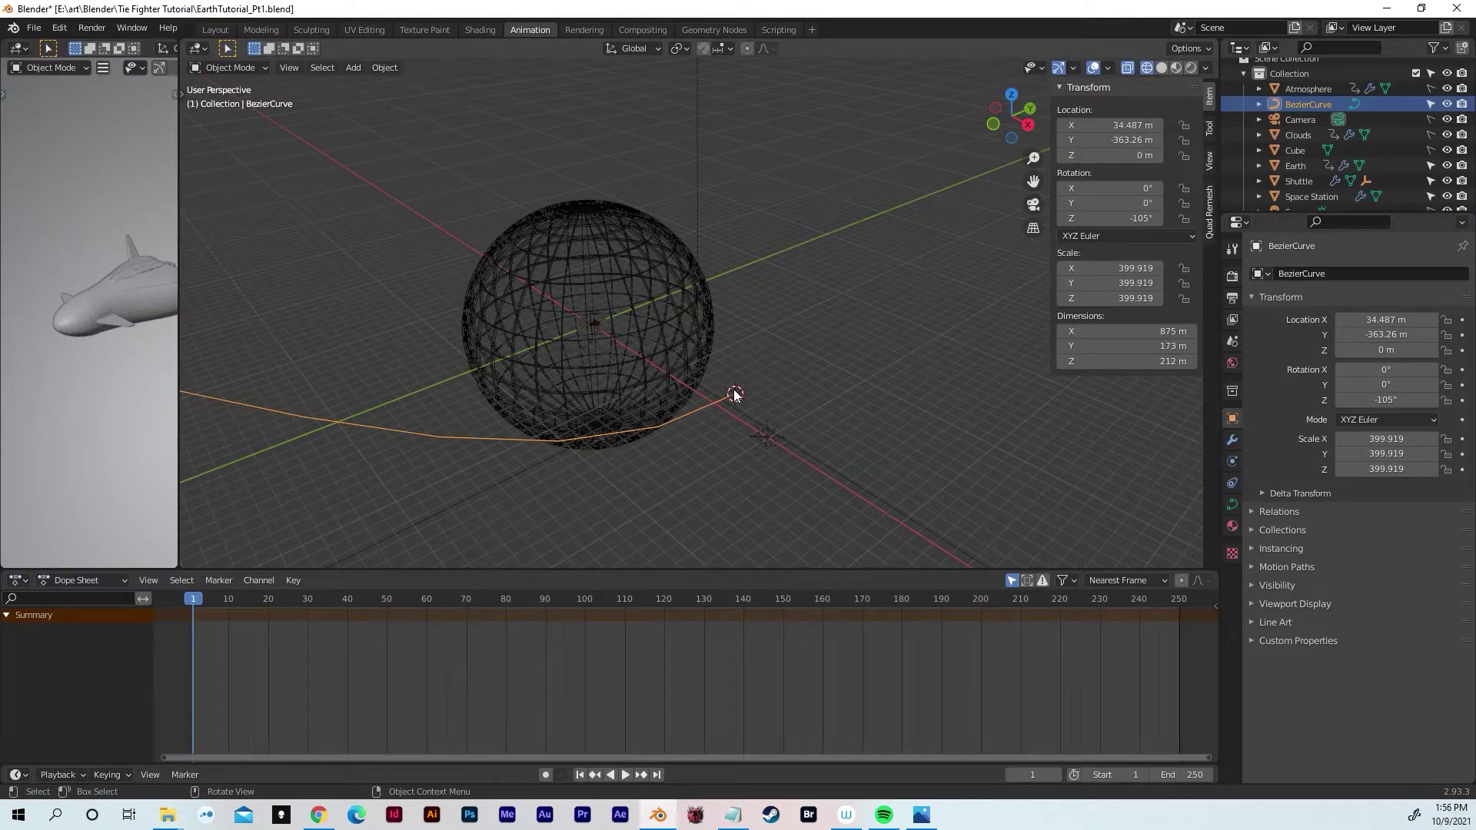
right_click(734, 394)
mouse_move(731, 390)
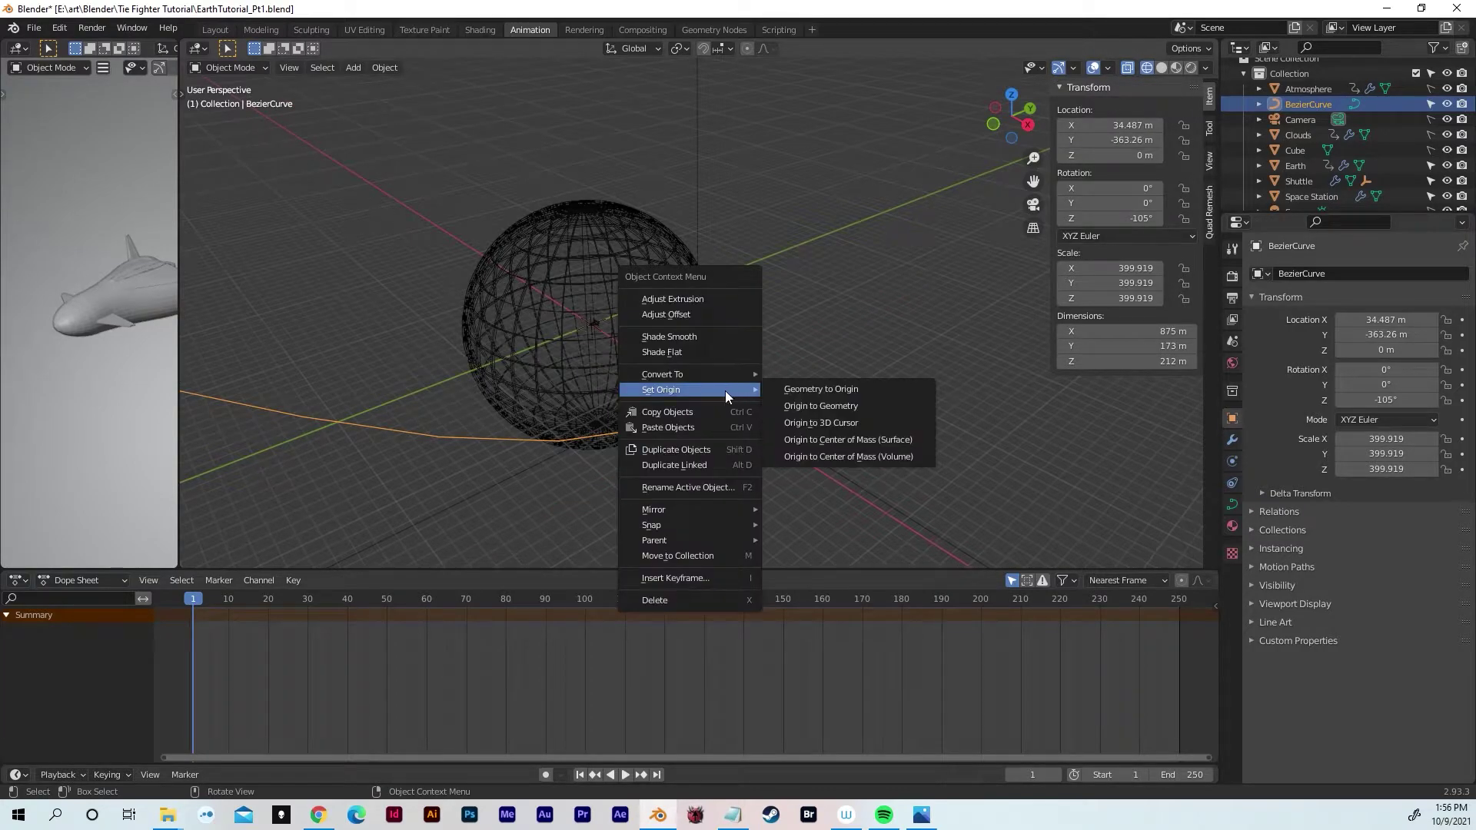
left_click(827, 425)
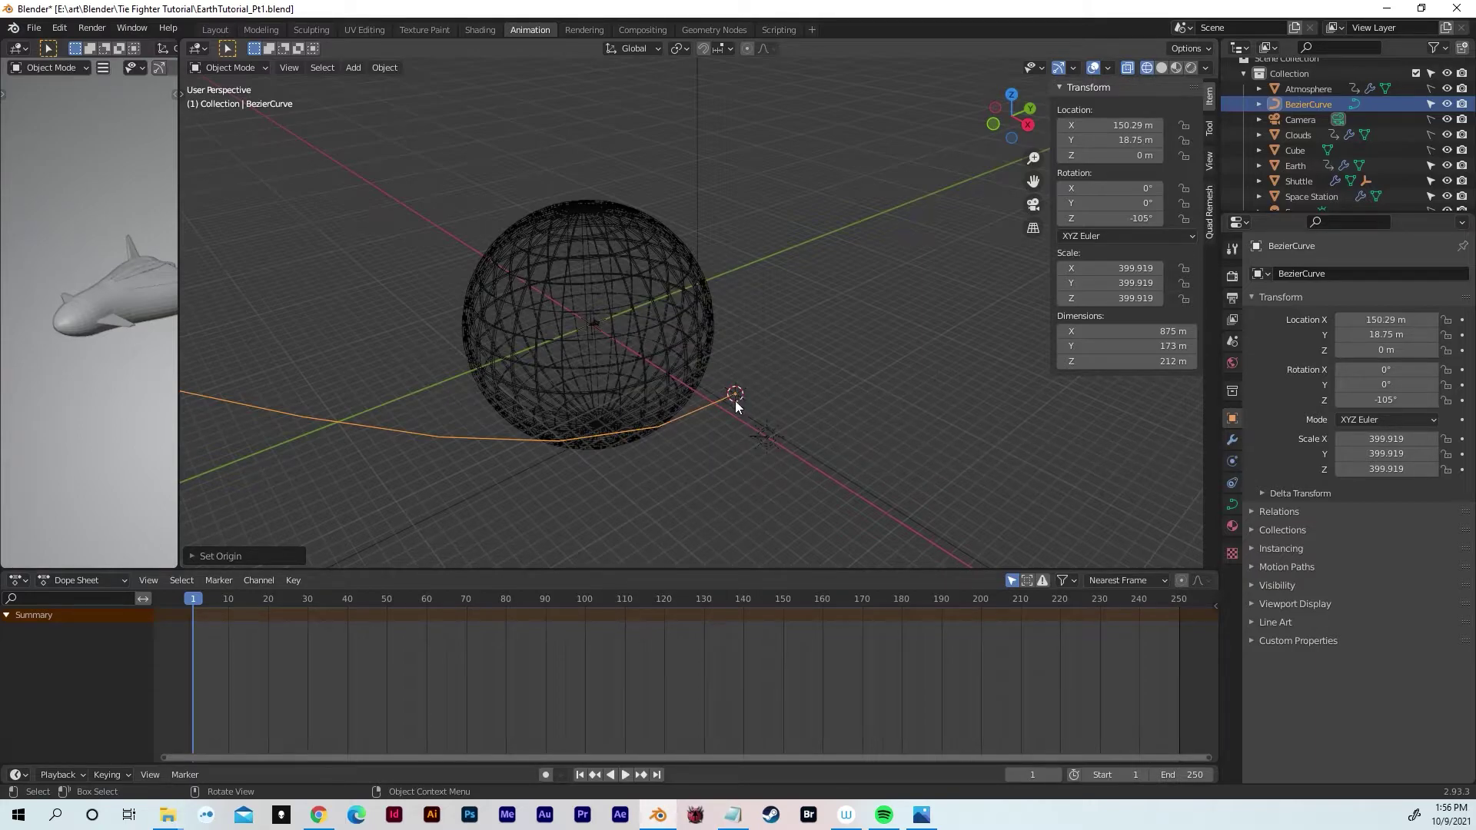
Step: Select the shuttle at the Earth's center and add a Follow Path constraint to it
middle_click_drag(735, 419, 601, 340)
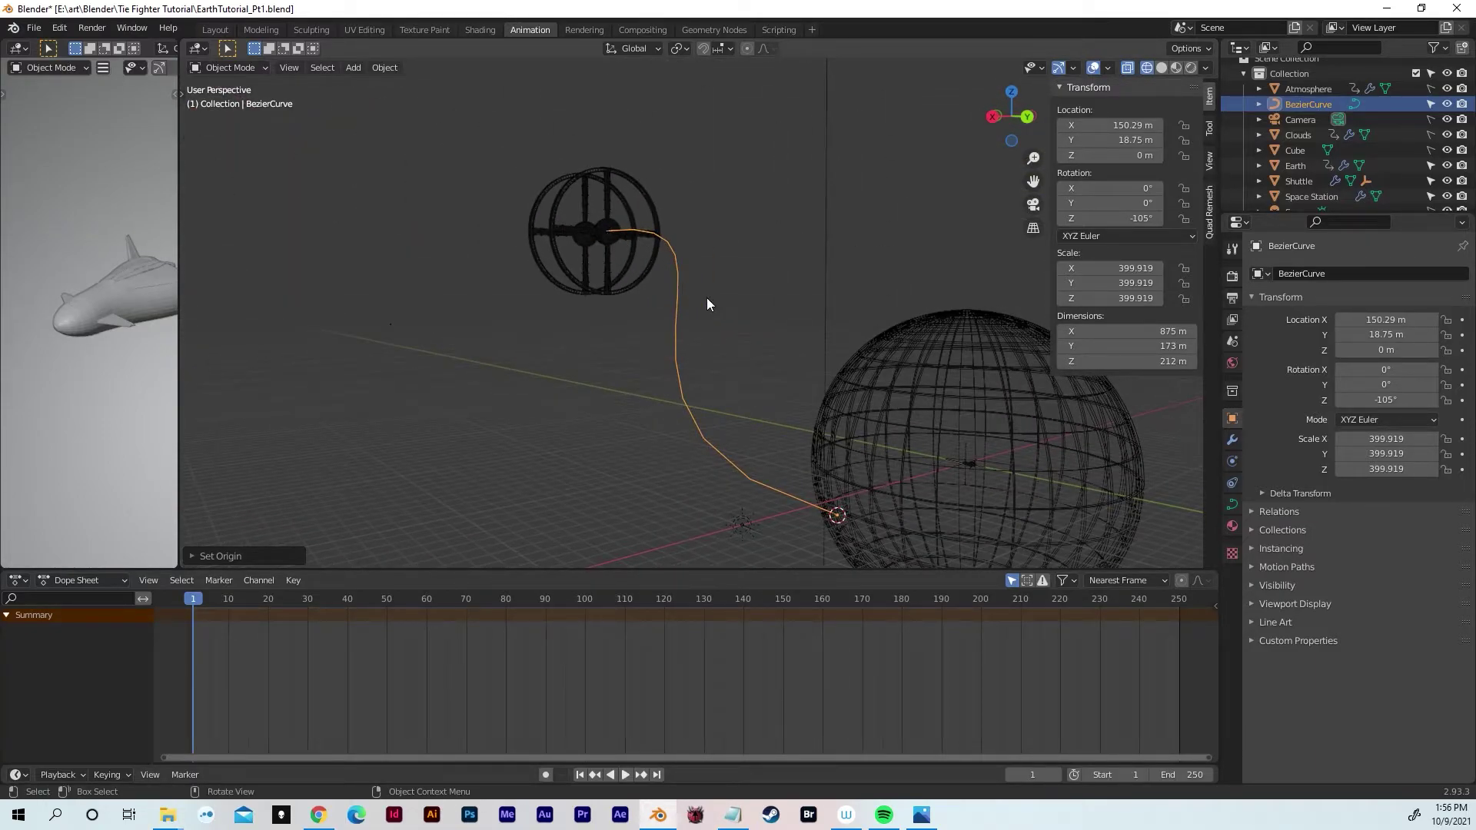
middle_click_drag(611, 318, 854, 333)
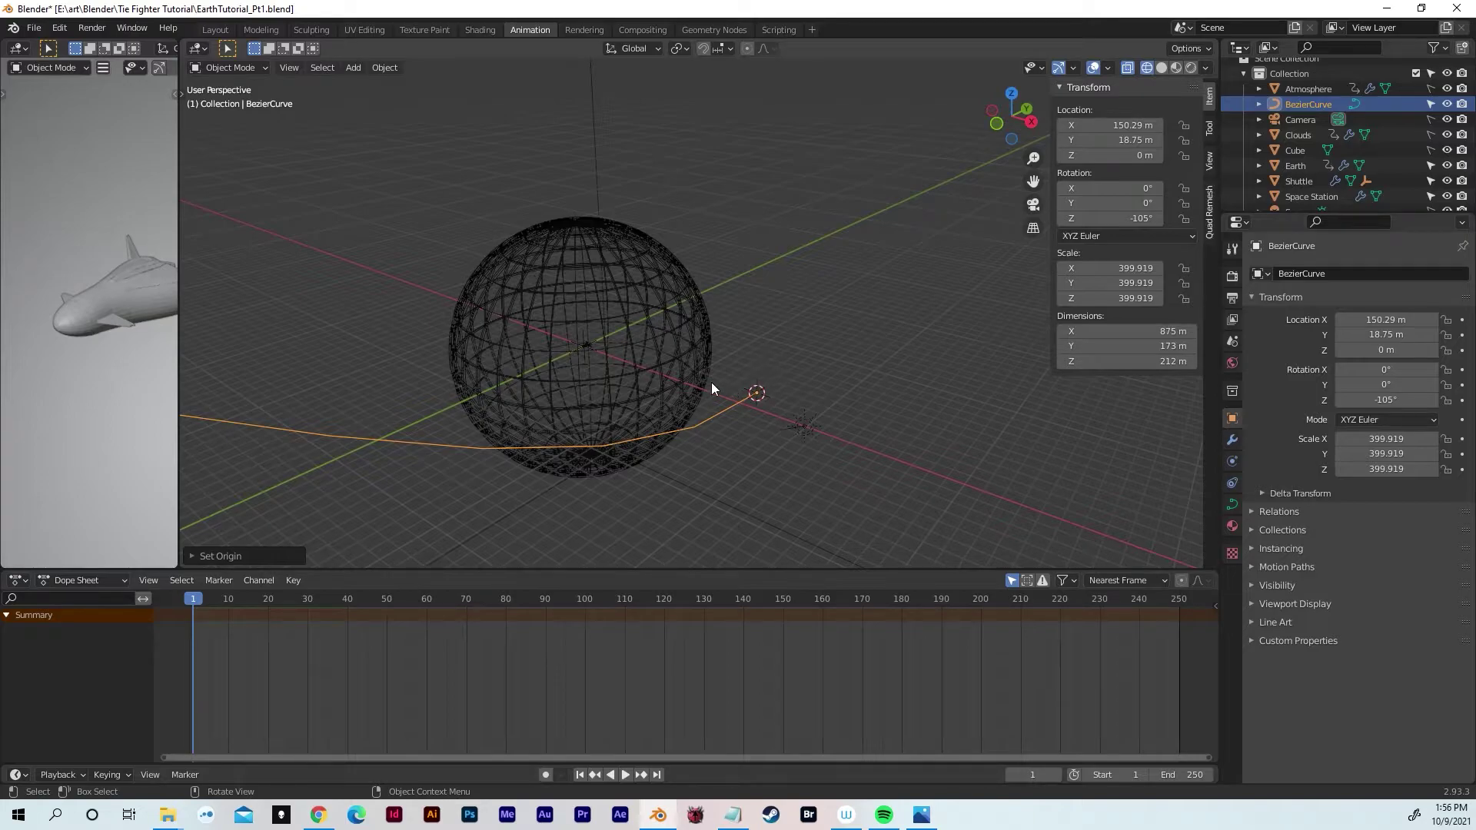
middle_click_drag(673, 380, 764, 367)
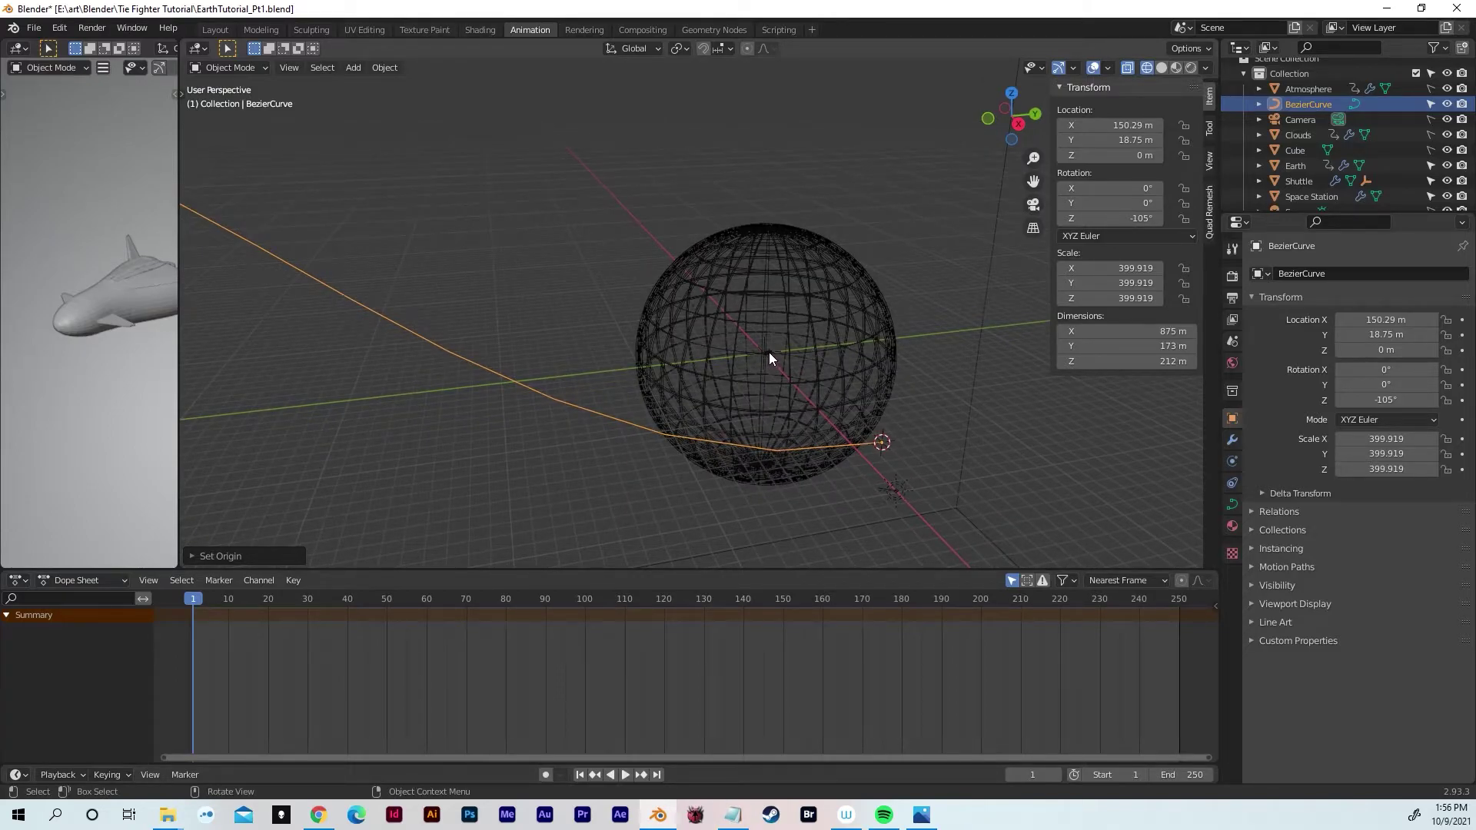
left_click(768, 356)
left_click(769, 353)
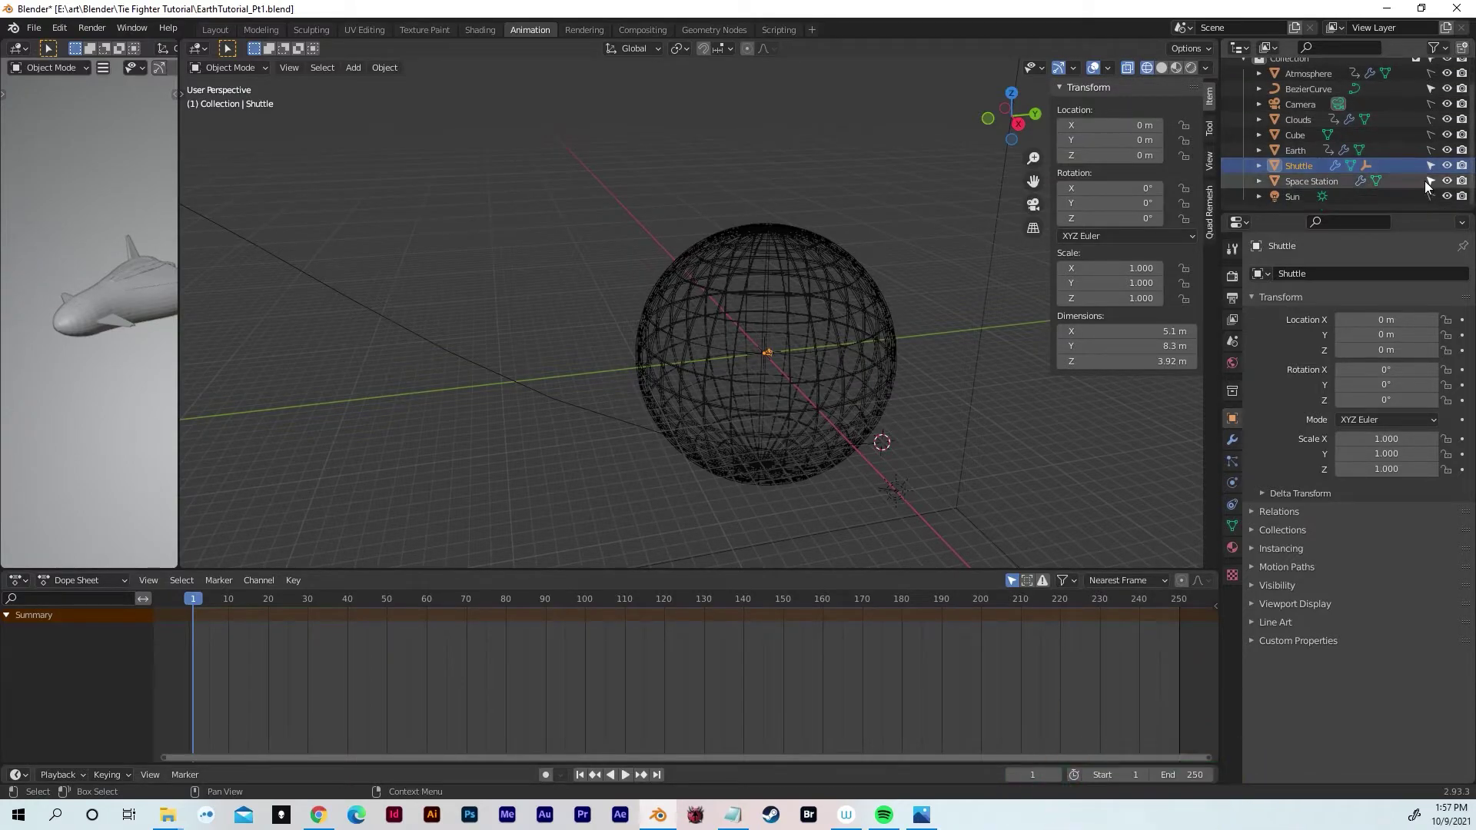
scroll(1424, 182, "up", 1)
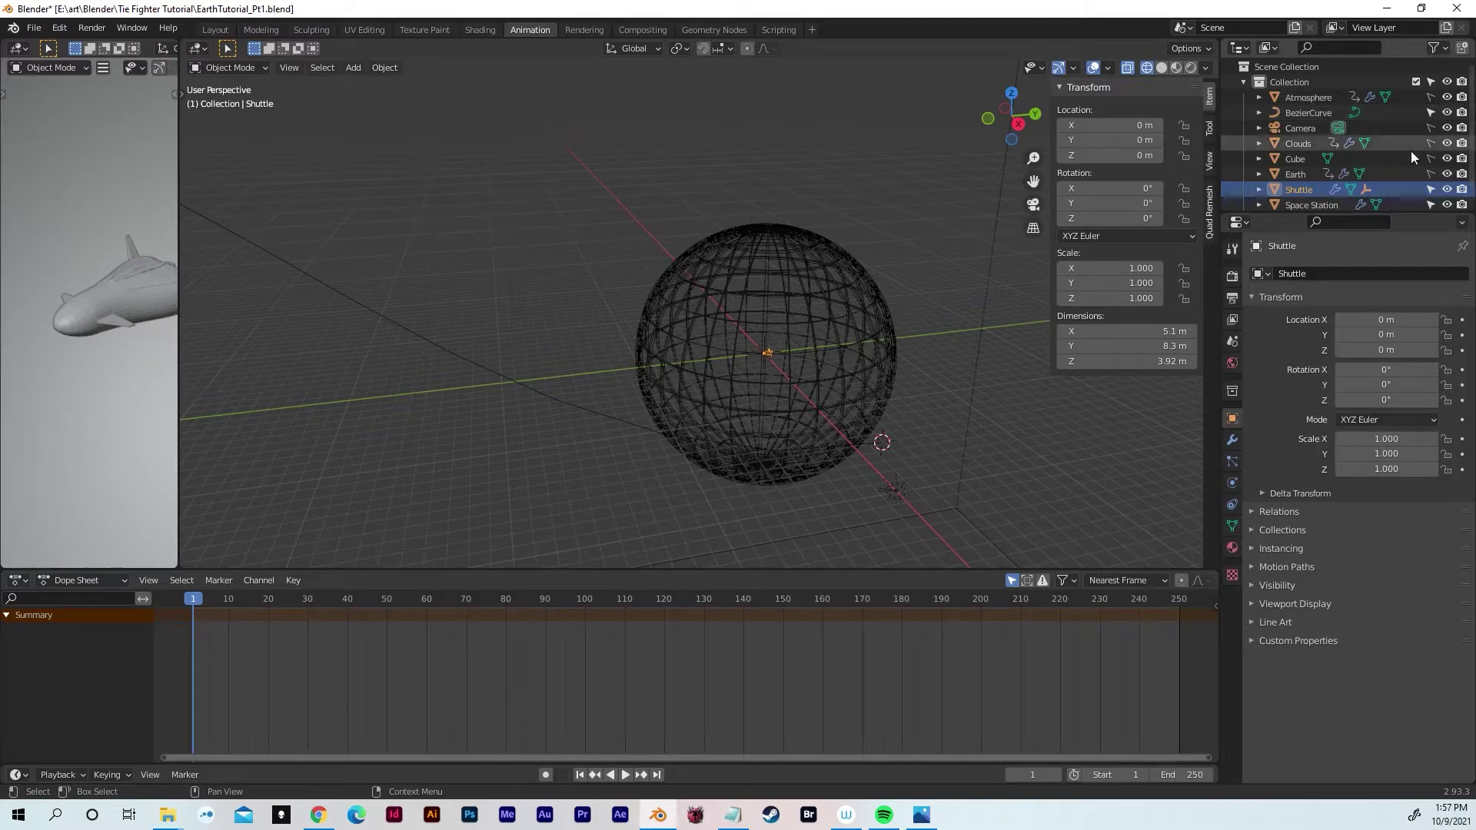
scroll(1396, 188, "down", 1)
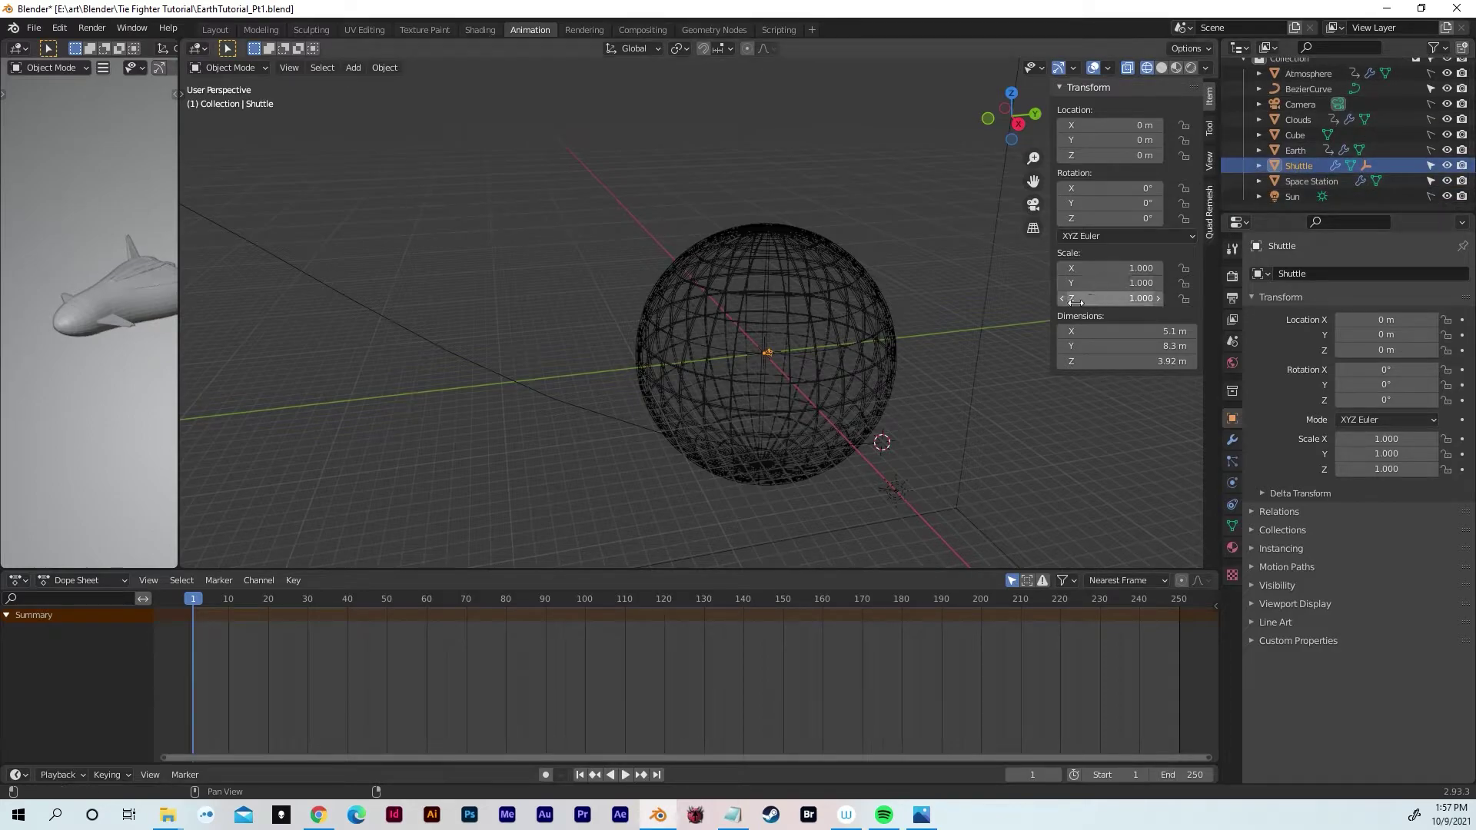
middle_click_drag(773, 353, 848, 294)
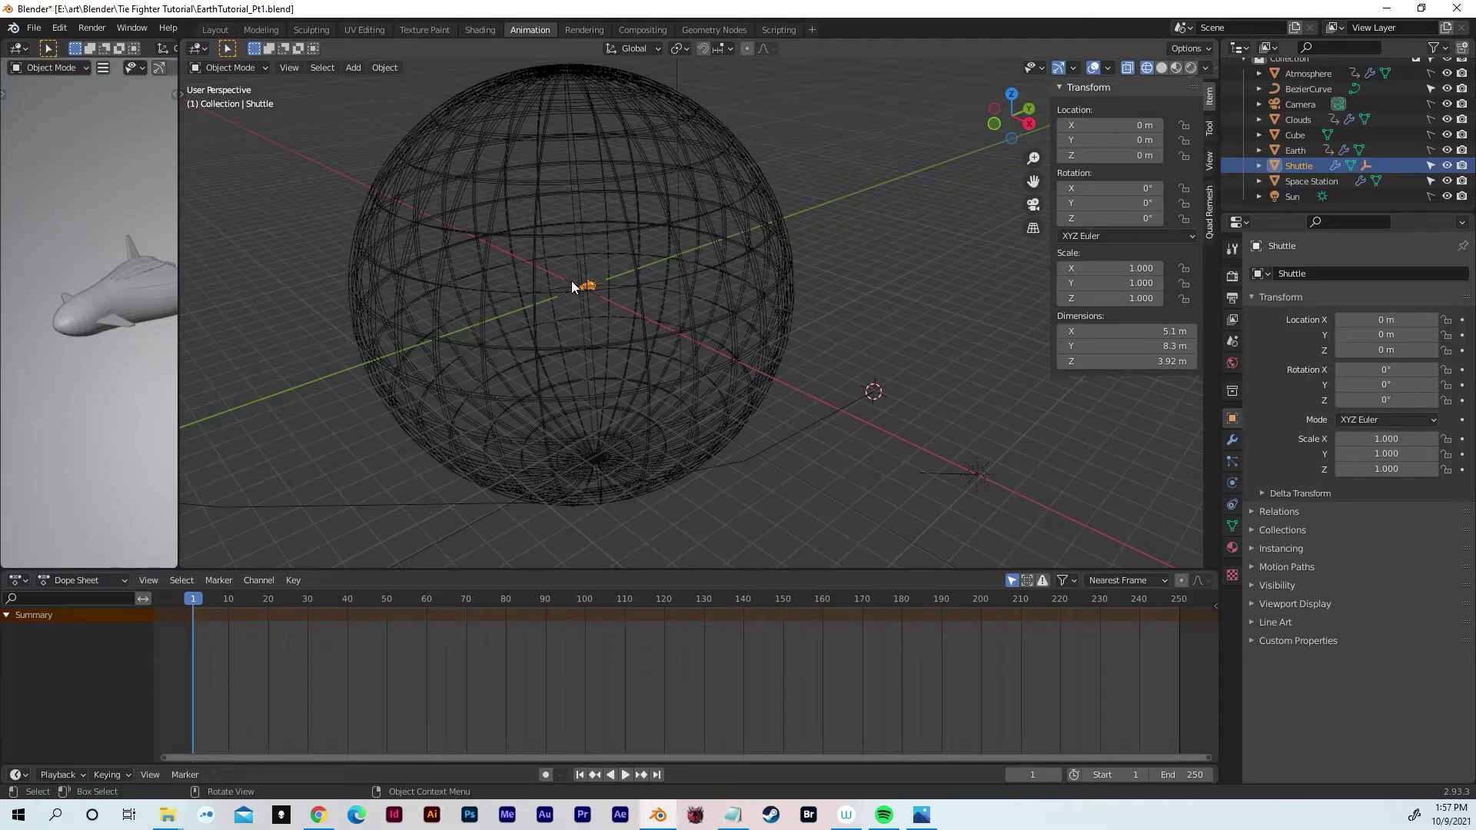
left_click(1232, 505)
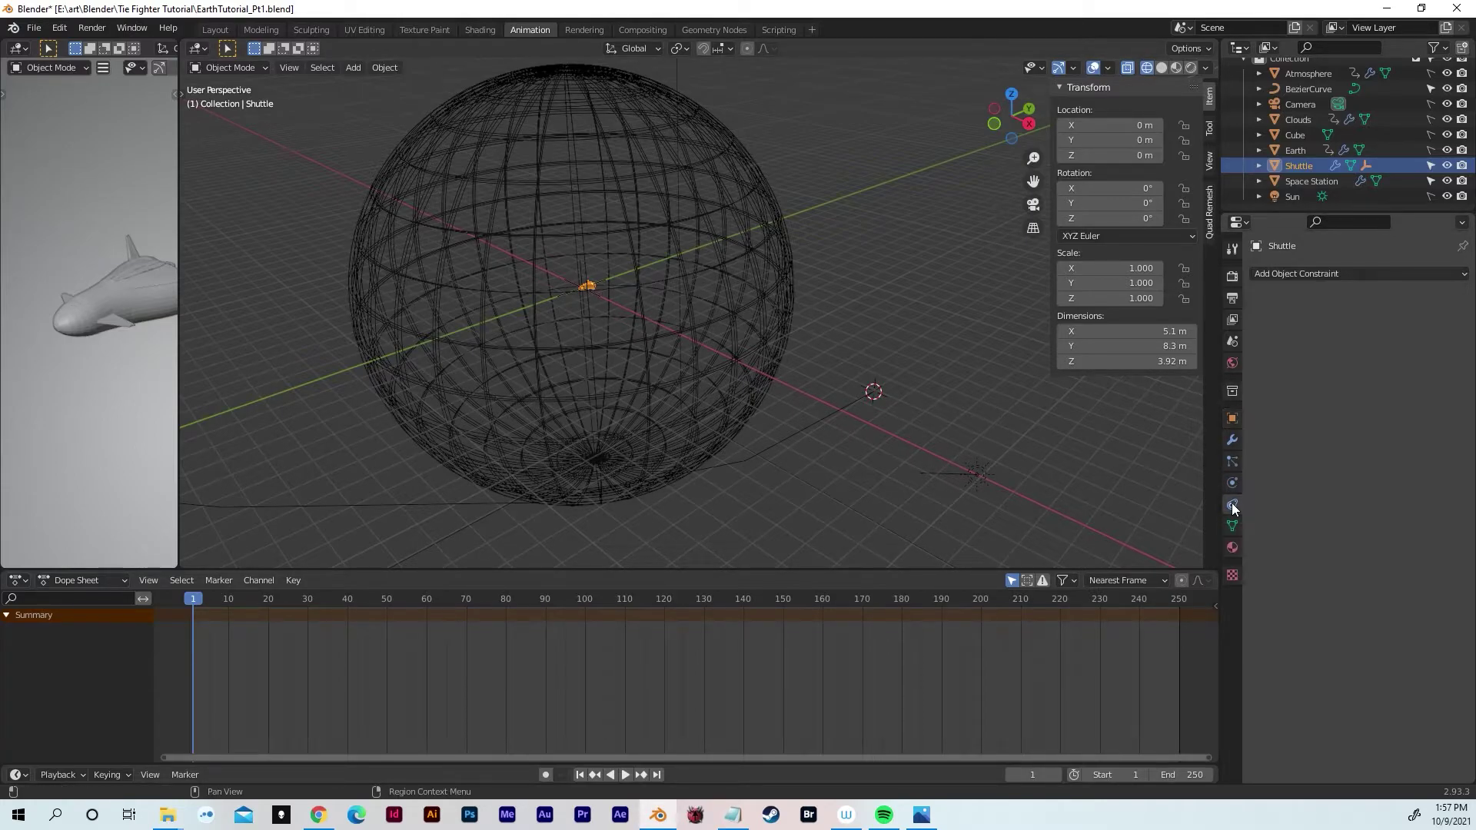
left_click(1295, 275)
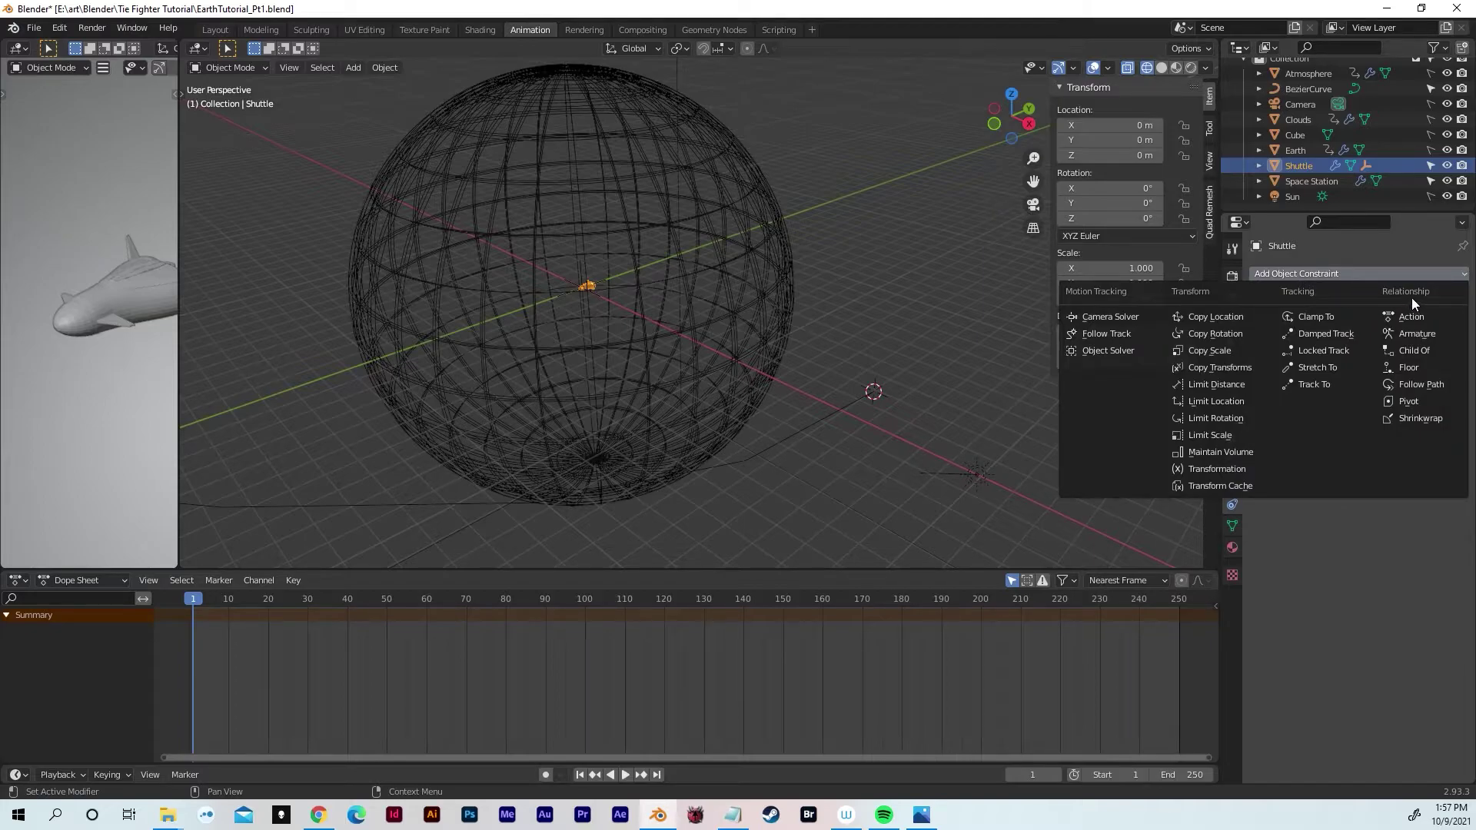
left_click(1408, 385)
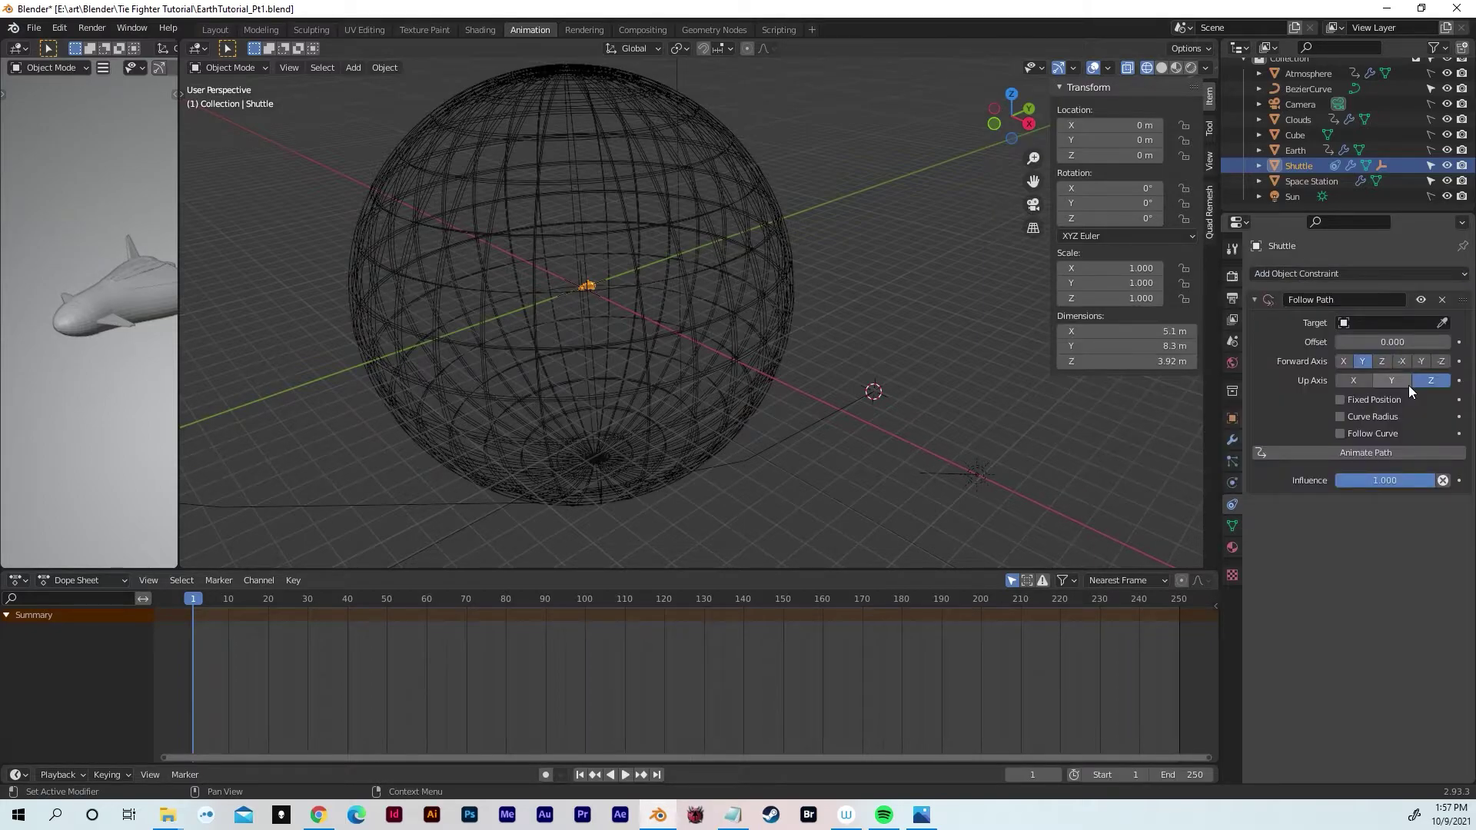
Step: Set BezierCurve as the target of the shuttle's Follow Path constraint
left_click(1444, 325)
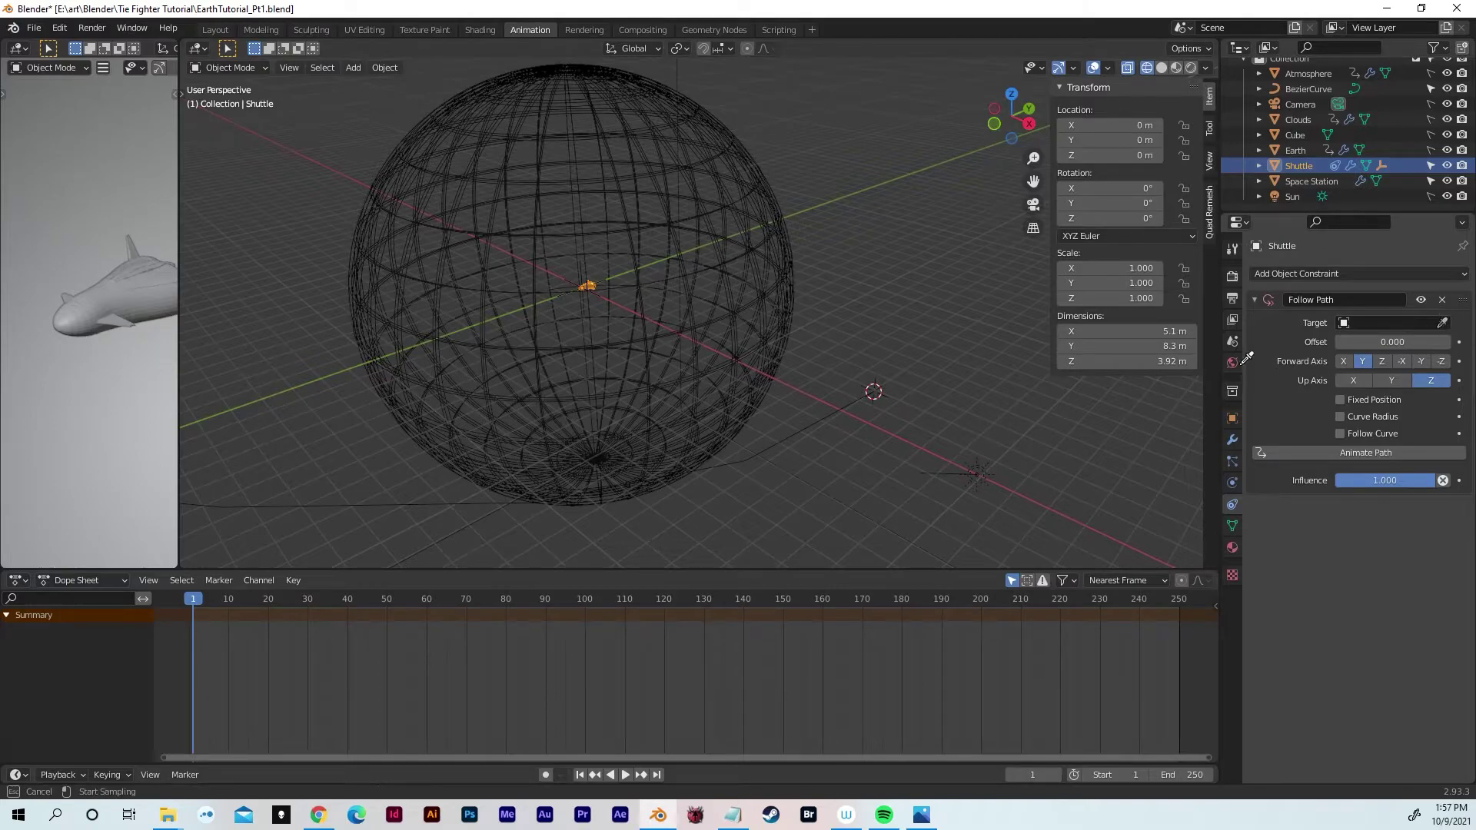
left_click(797, 428)
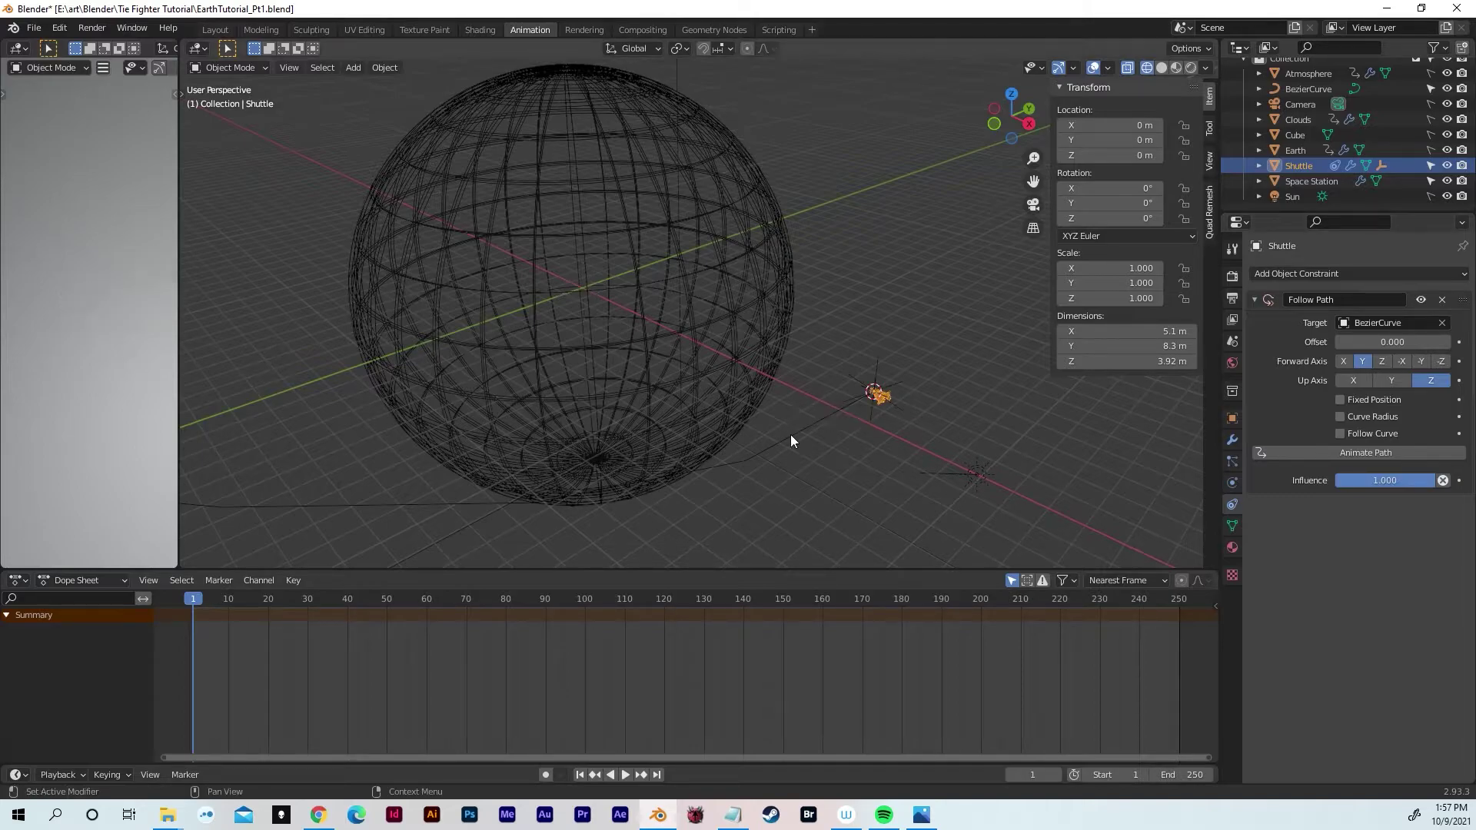
left_click(1340, 323)
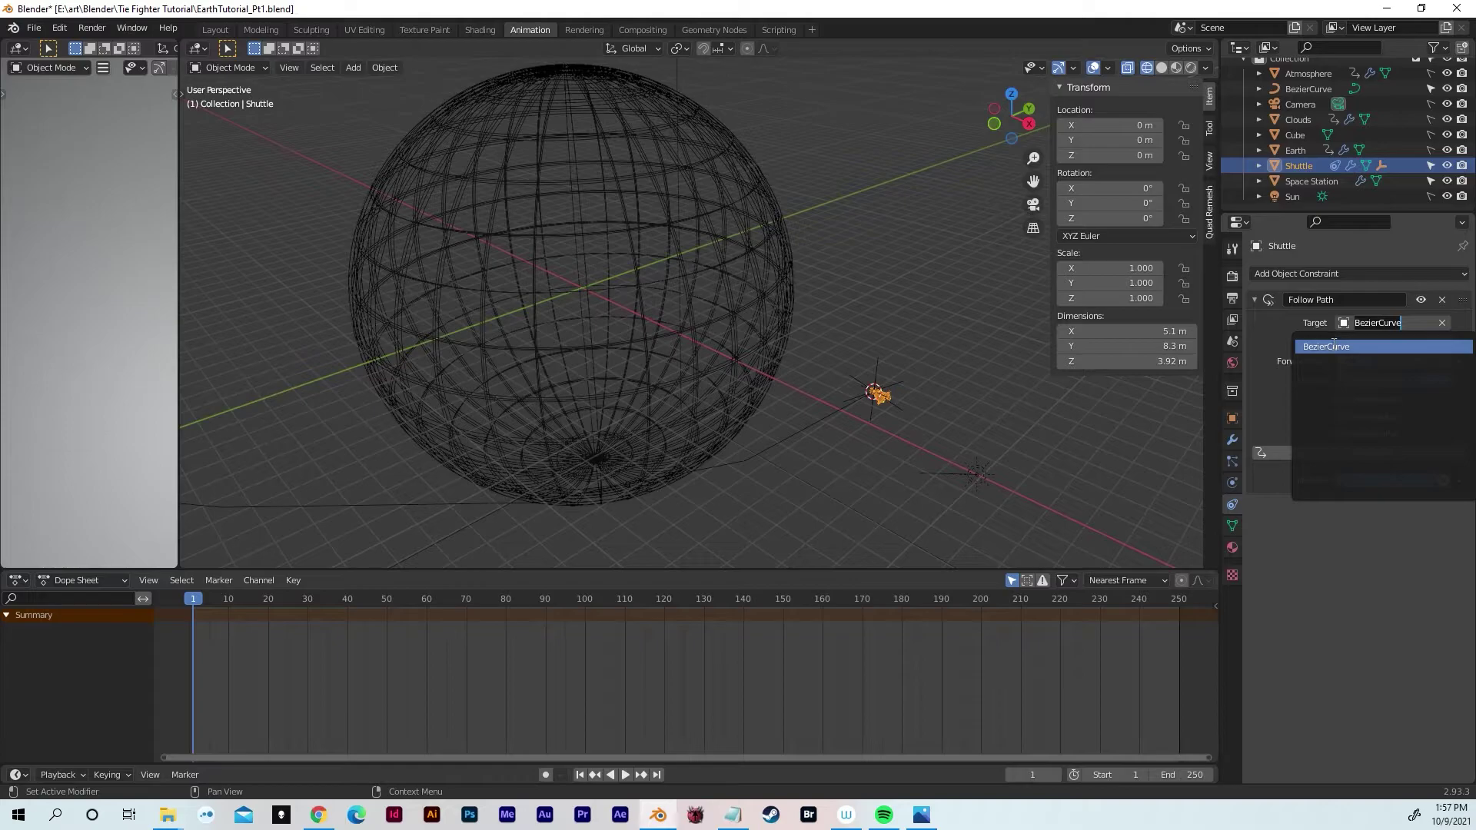
left_click(1334, 345)
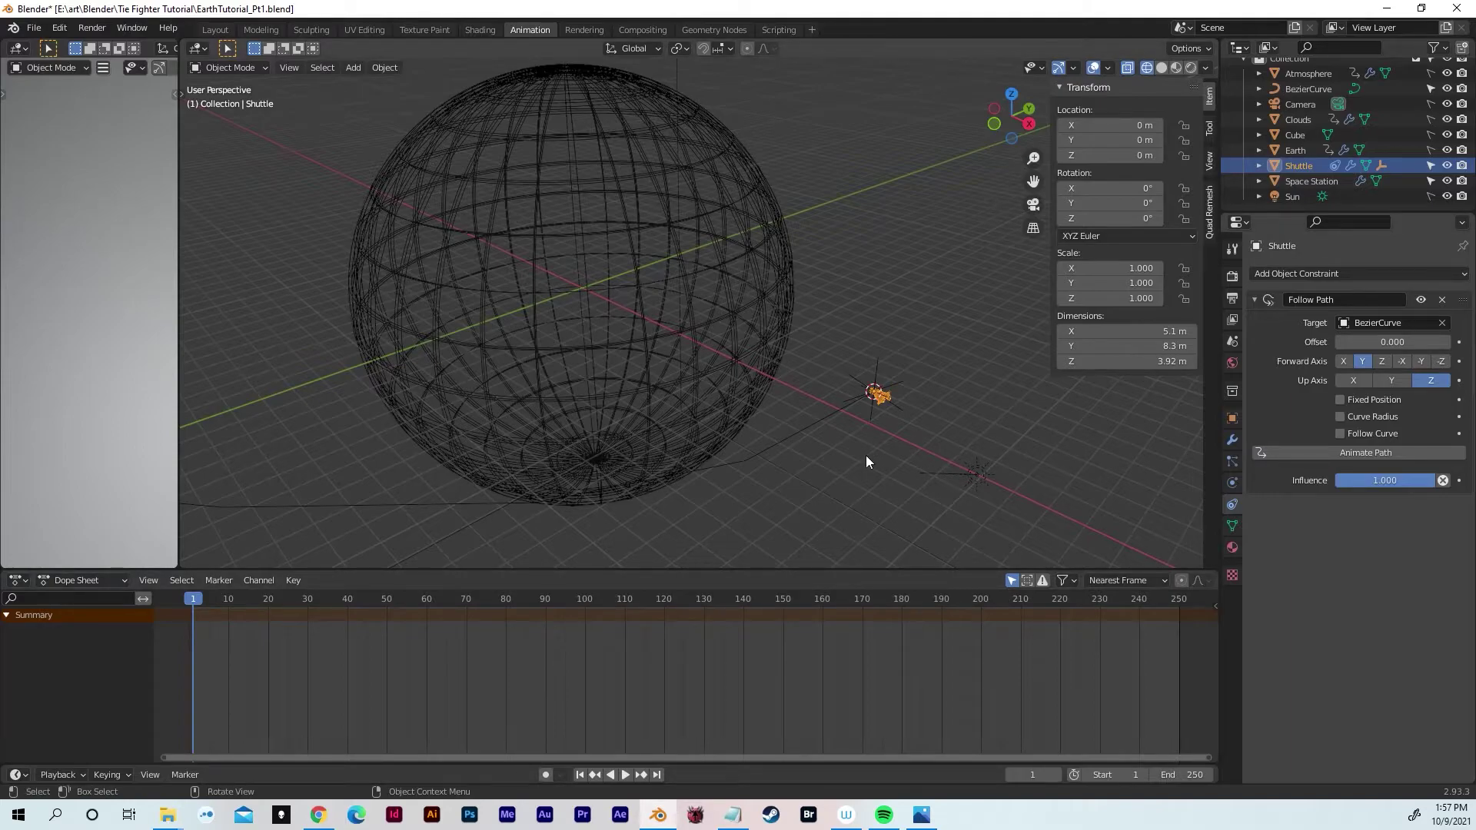
Step: Enable Fixed Position on the Follow Path constraint and test the shuttle's travel with Offset Factor, returning it to 0
left_click(1340, 400)
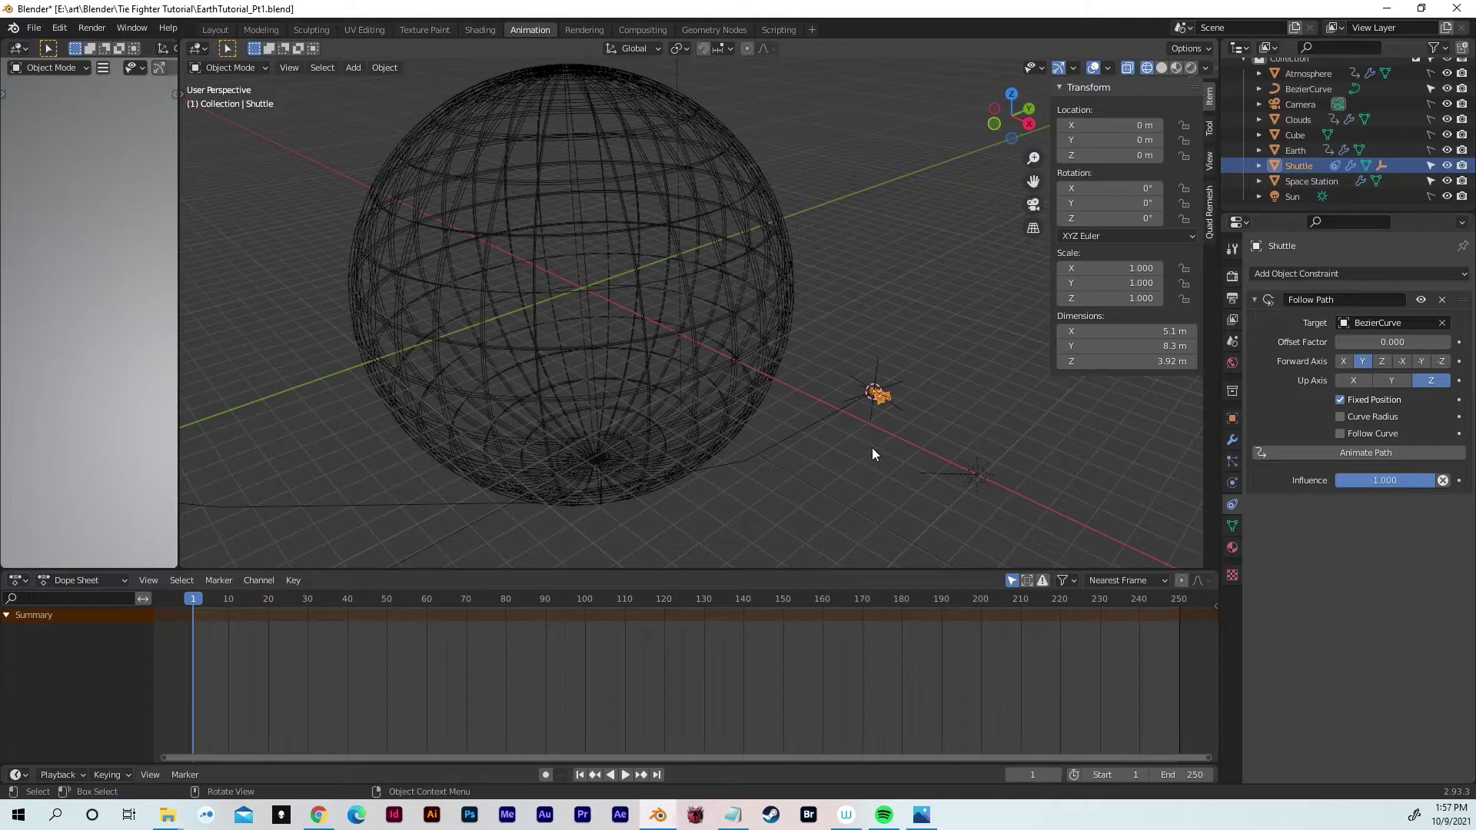
middle_click_drag(875, 445, 1021, 453)
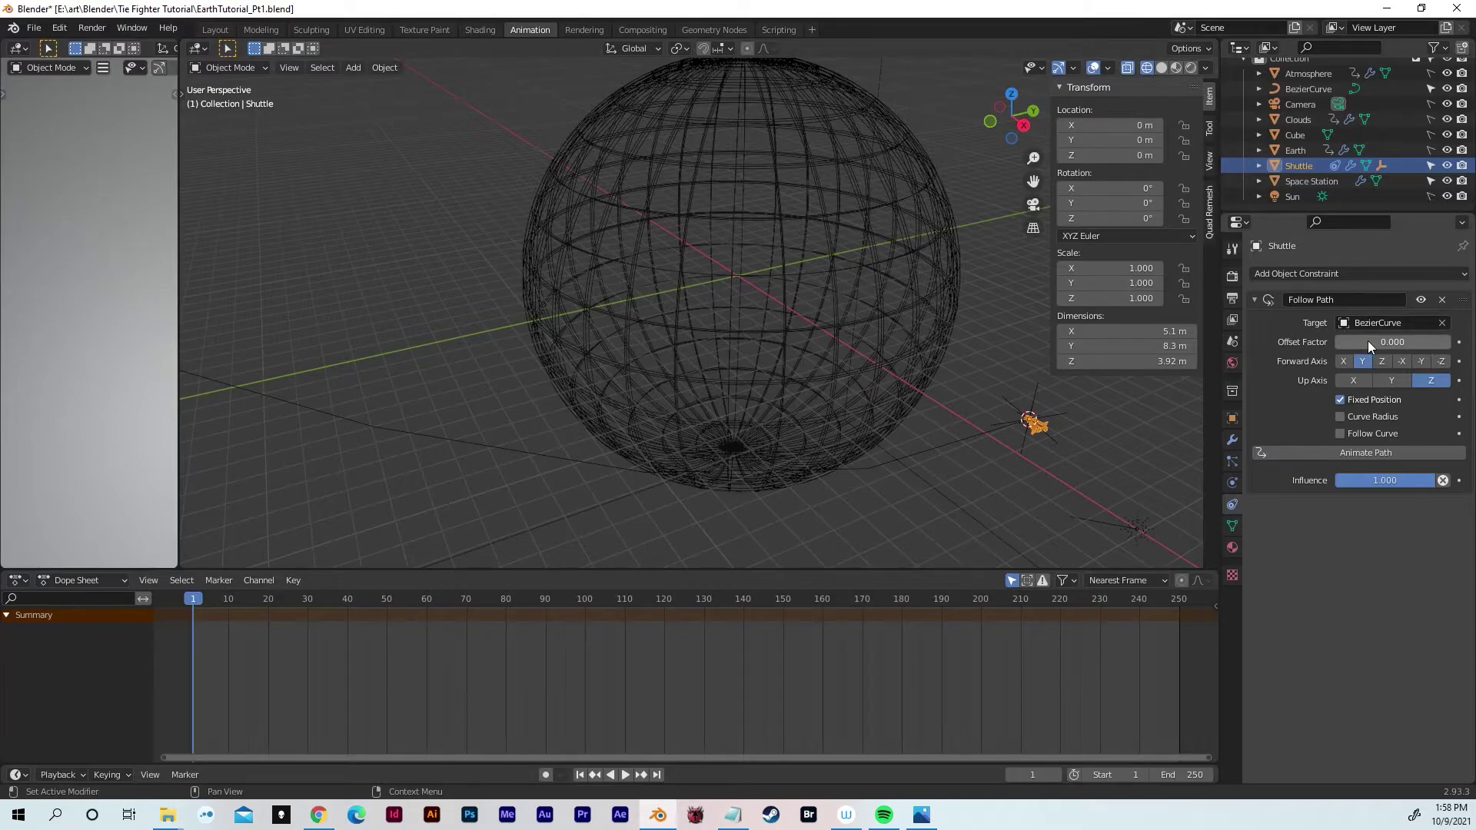
mouse_move(1364, 342)
left_mouse_down()
mouse_move(1407, 342)
mouse_move(1359, 341)
left_mouse_up()
middle_click_drag(911, 439, 841, 430)
middle_click_drag(860, 504, 1017, 389)
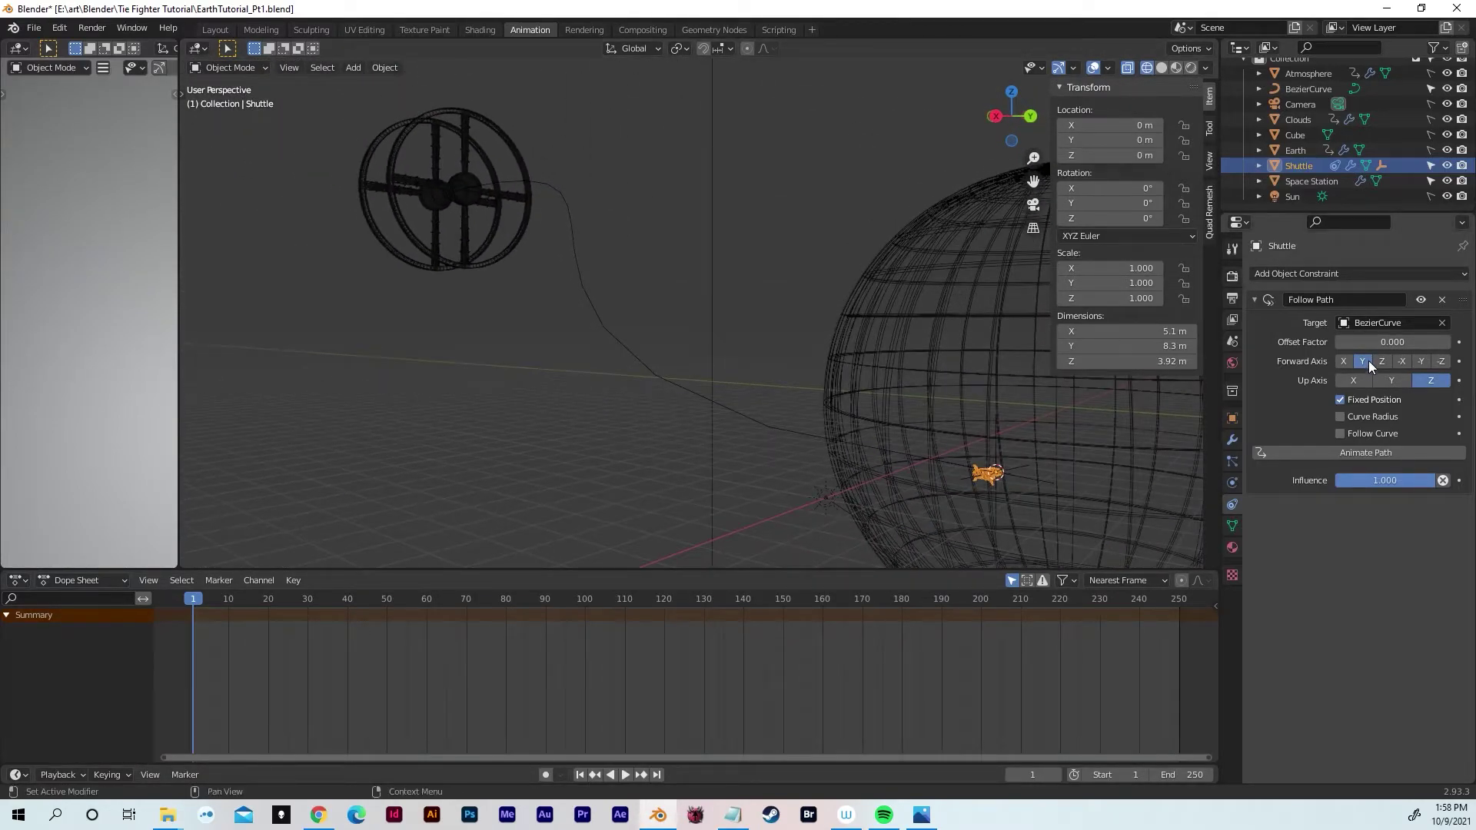
mouse_move(1346, 341)
left_mouse_down()
mouse_move(1424, 342)
mouse_move(1335, 342)
left_mouse_up()
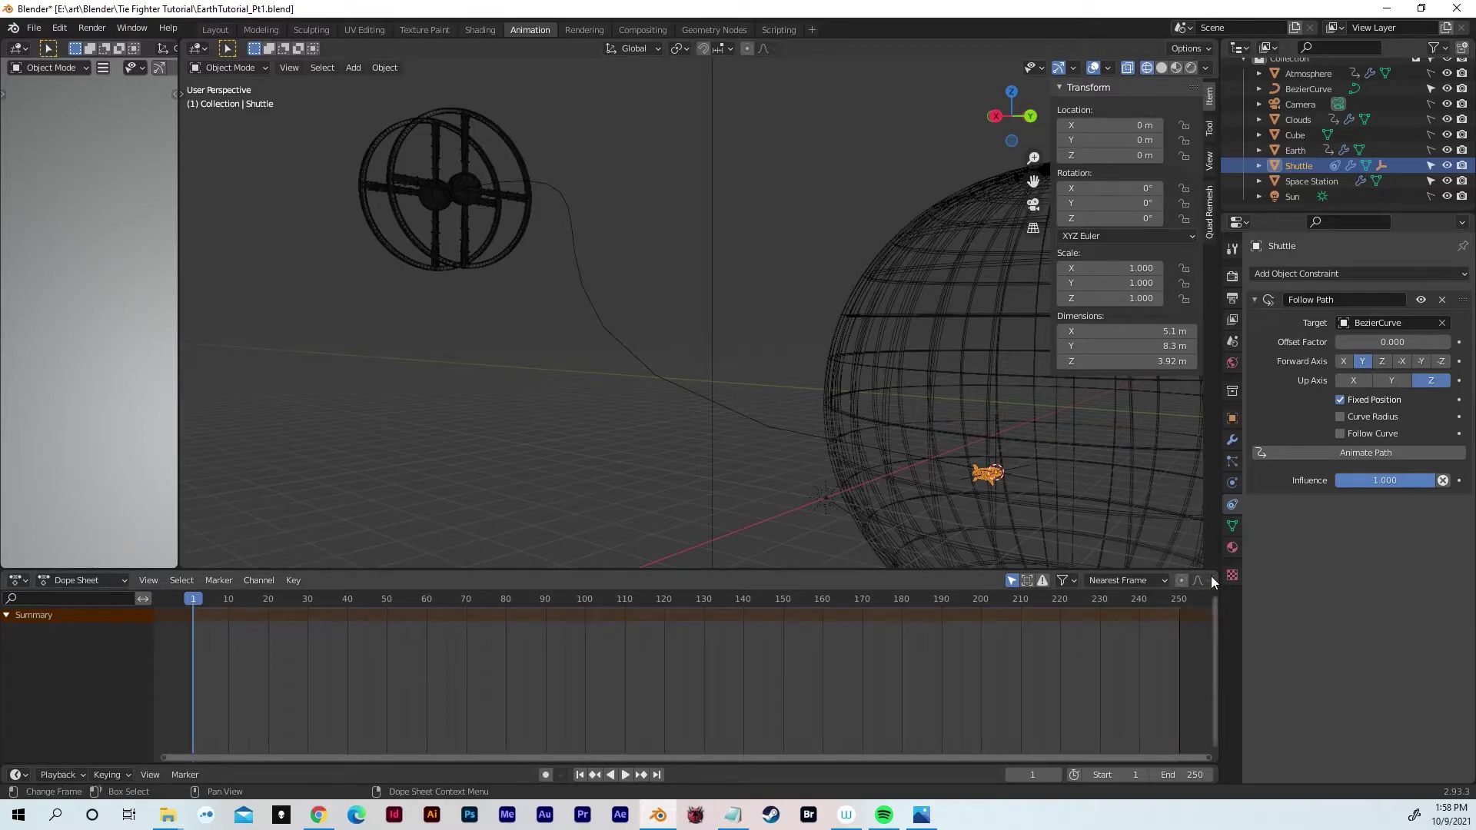
Step: Keyframe the Follow Path Offset Factor at 0 on frame 1 and at 1 on frame 250
left_click(1459, 343)
left_click_drag(1091, 598, 1178, 583)
left_click(1160, 621)
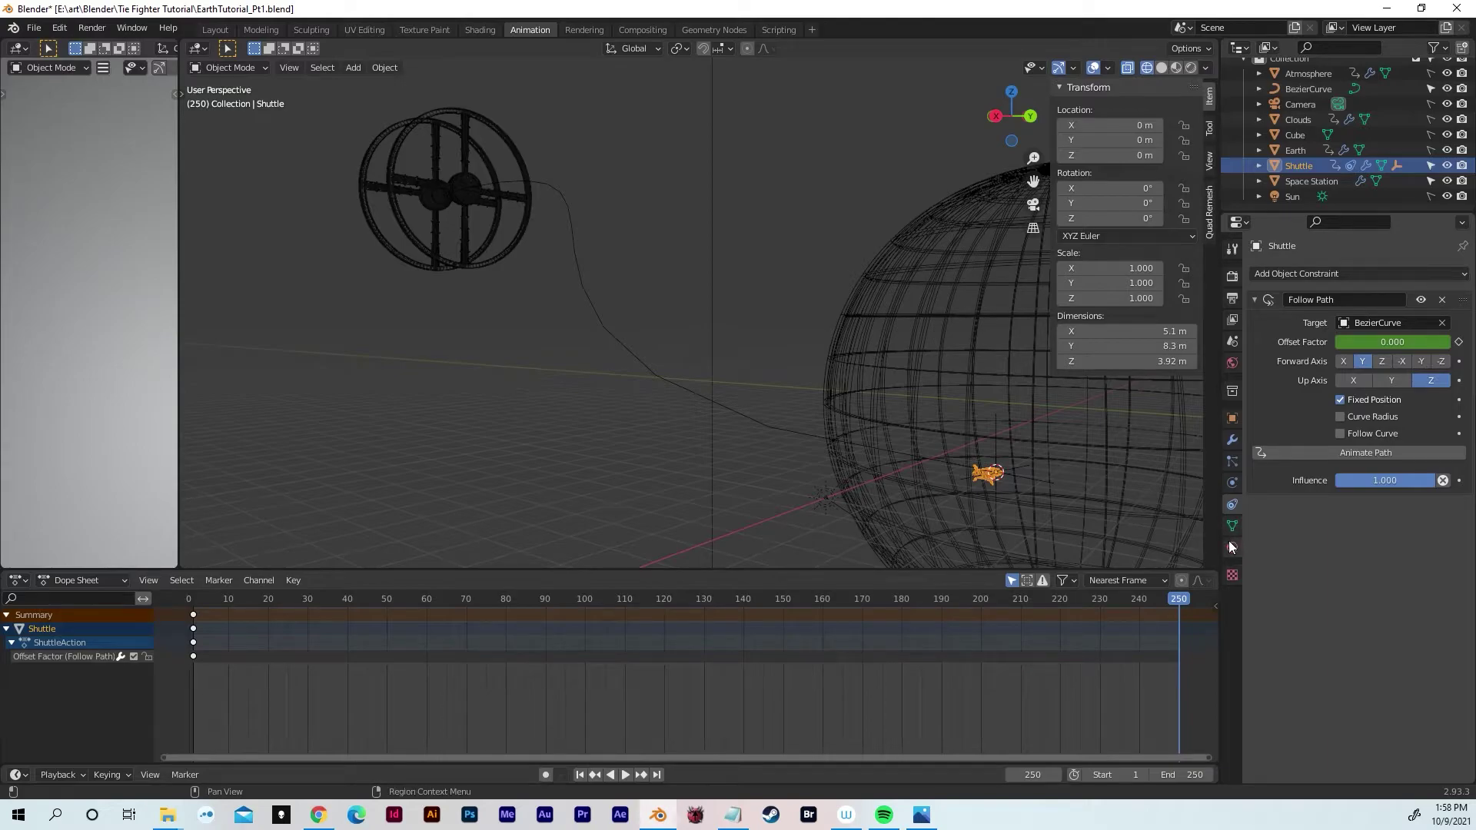
left_click_drag(1360, 349, 1451, 348)
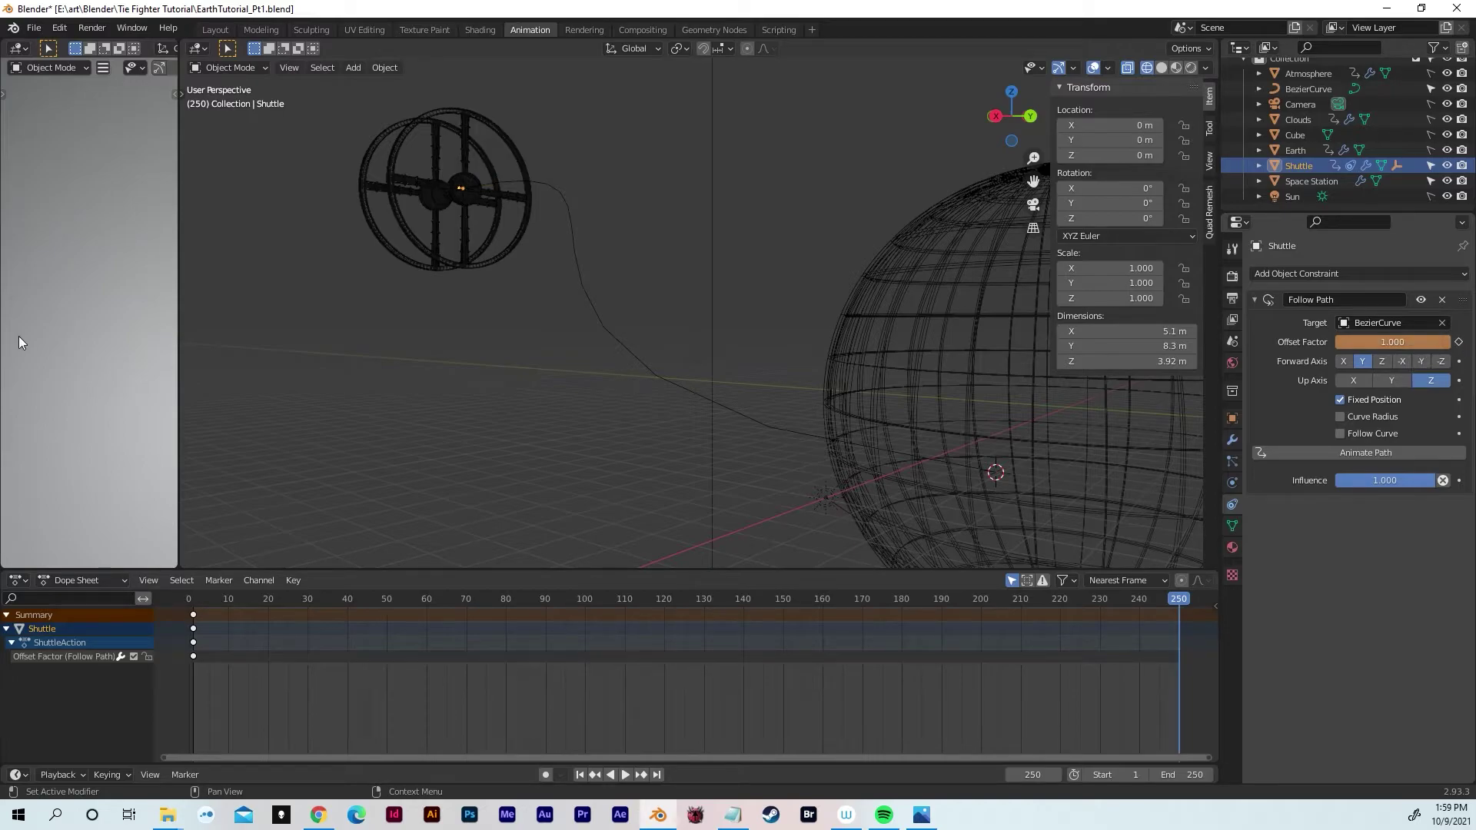
left_click(1459, 343)
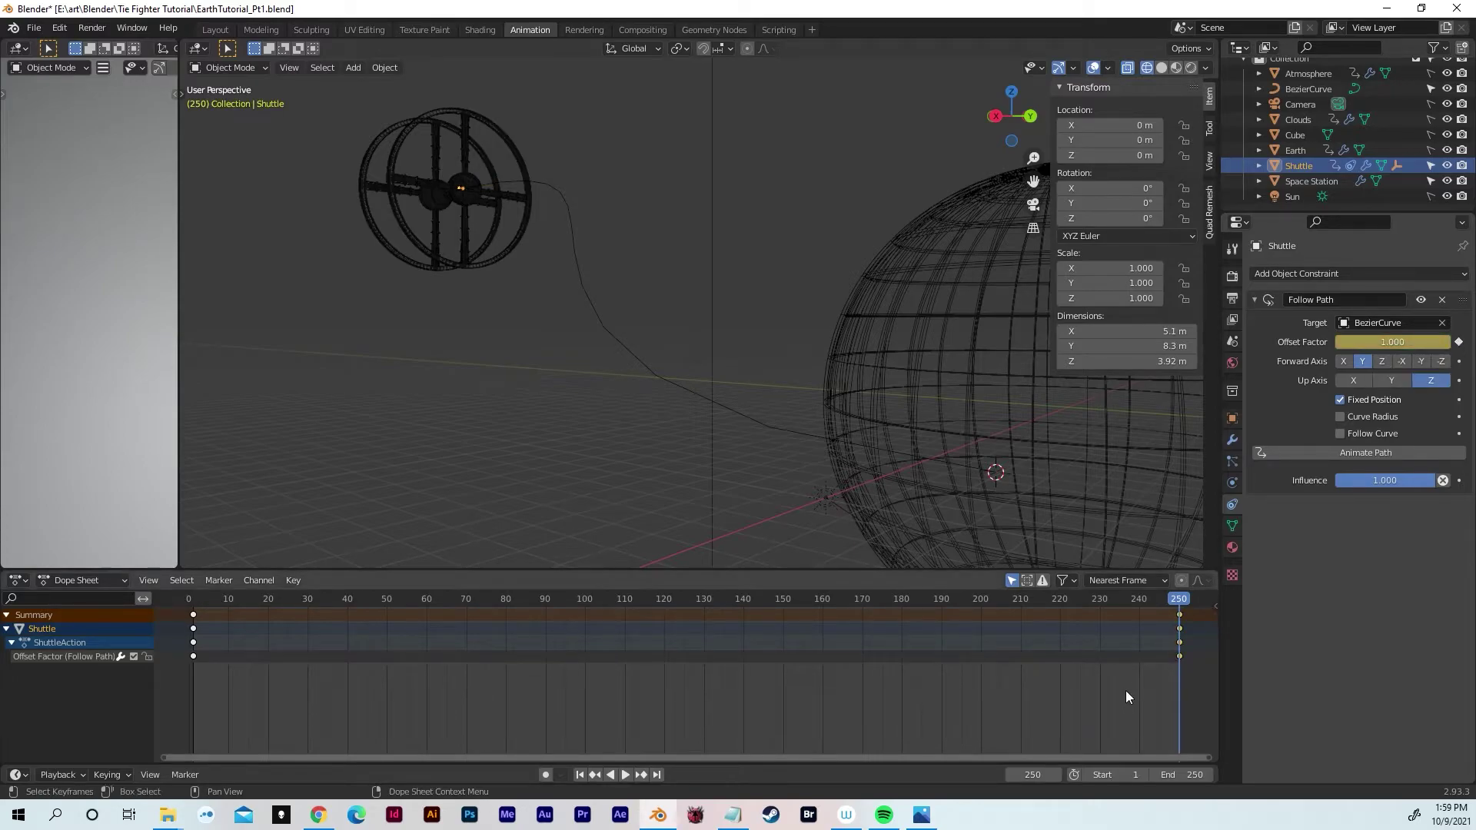
Step: Play and scrub the animation to check how the shuttle travels along the curve
key("space")
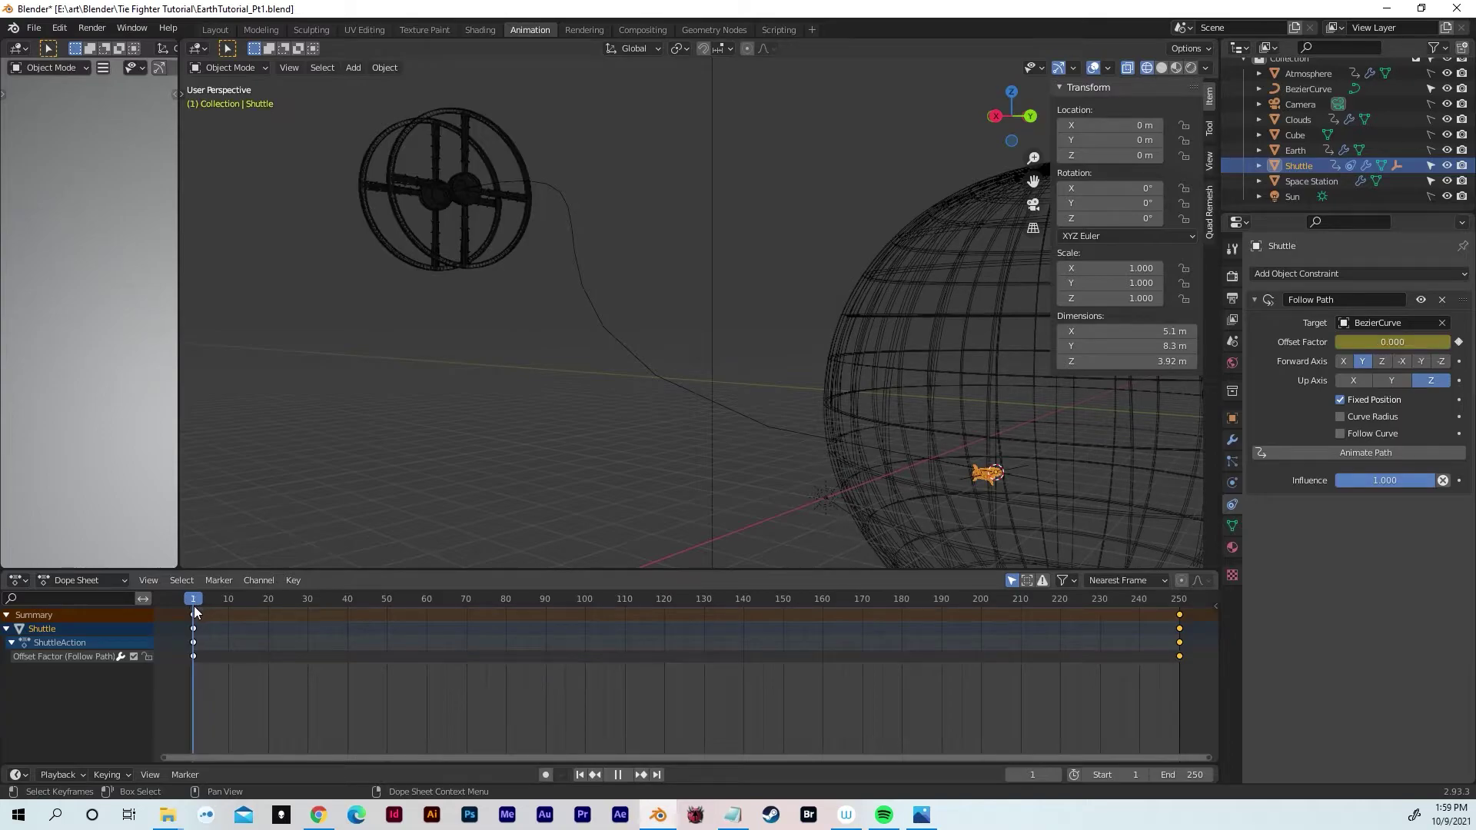
key("space")
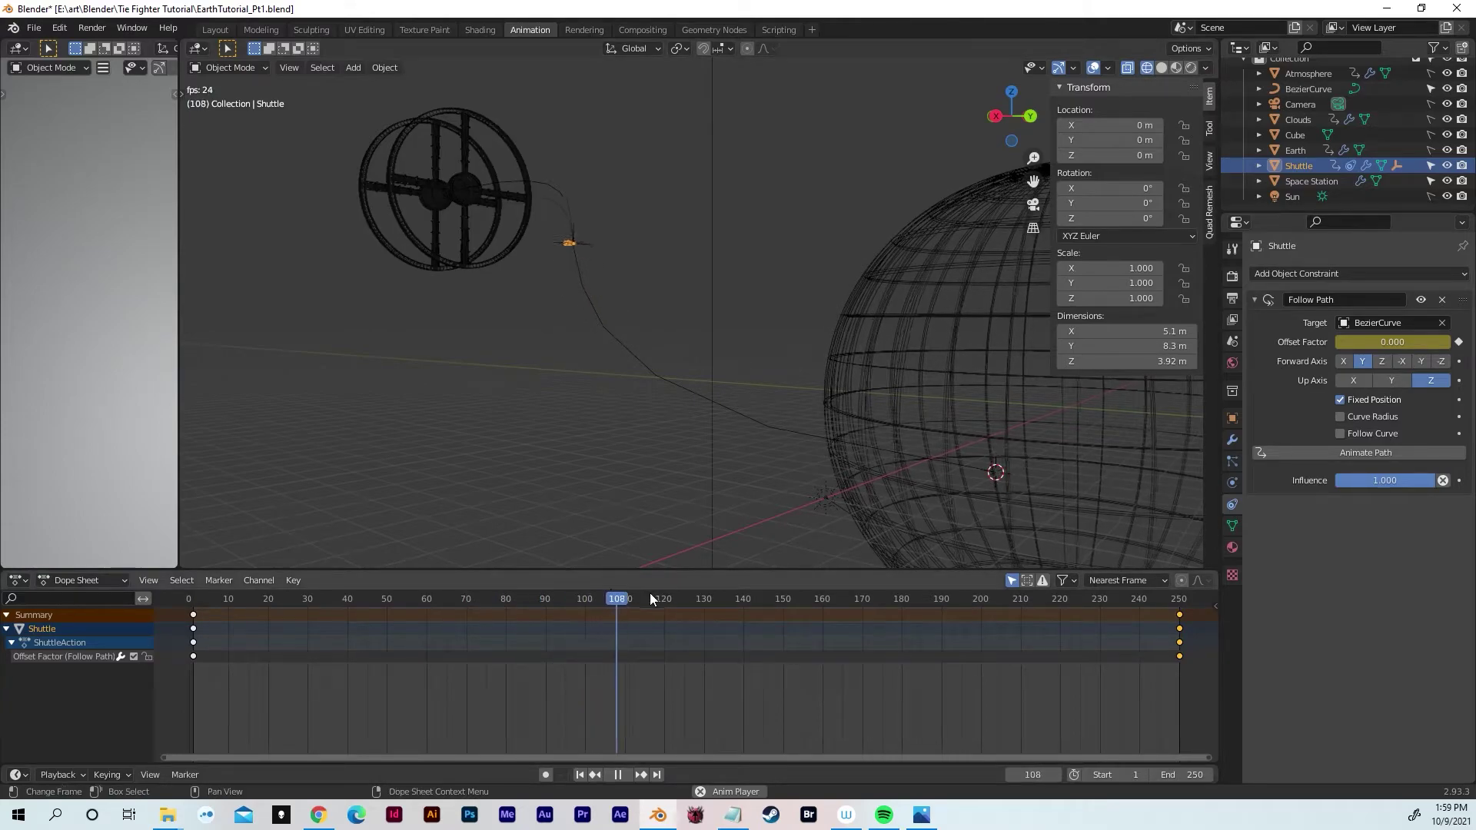
left_click_drag(661, 599, 261, 599)
key("space")
Step: Enable Follow Curve on the shuttle's constraint, and play and scrub the animation to check its heading near the Earth
left_click(1341, 435)
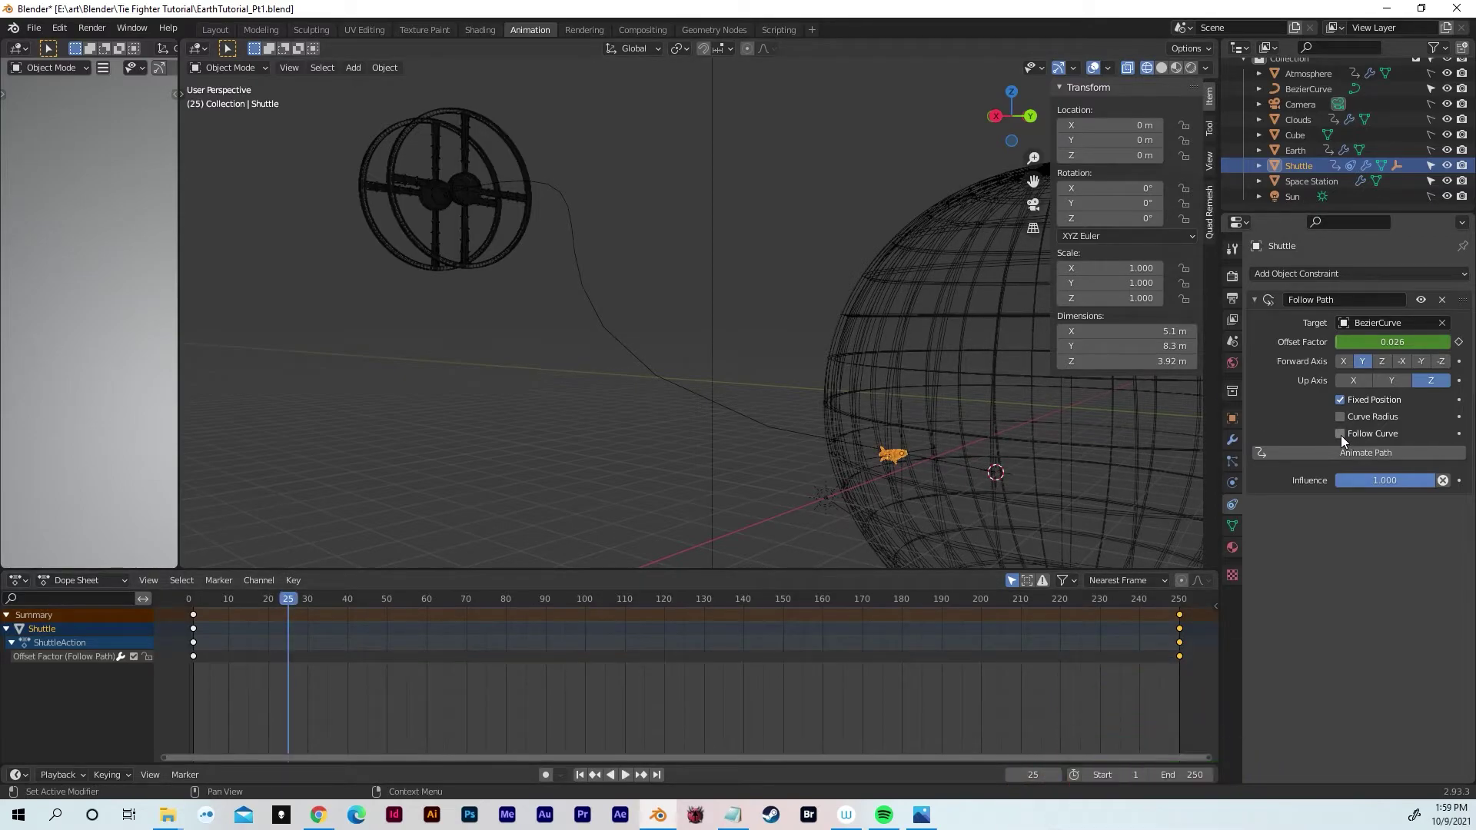
scroll(903, 413, "up", 3)
middle_click_drag(874, 430, 840, 272)
scroll(823, 315, "up", 2)
middle_click_drag(682, 398, 692, 454)
key("space")
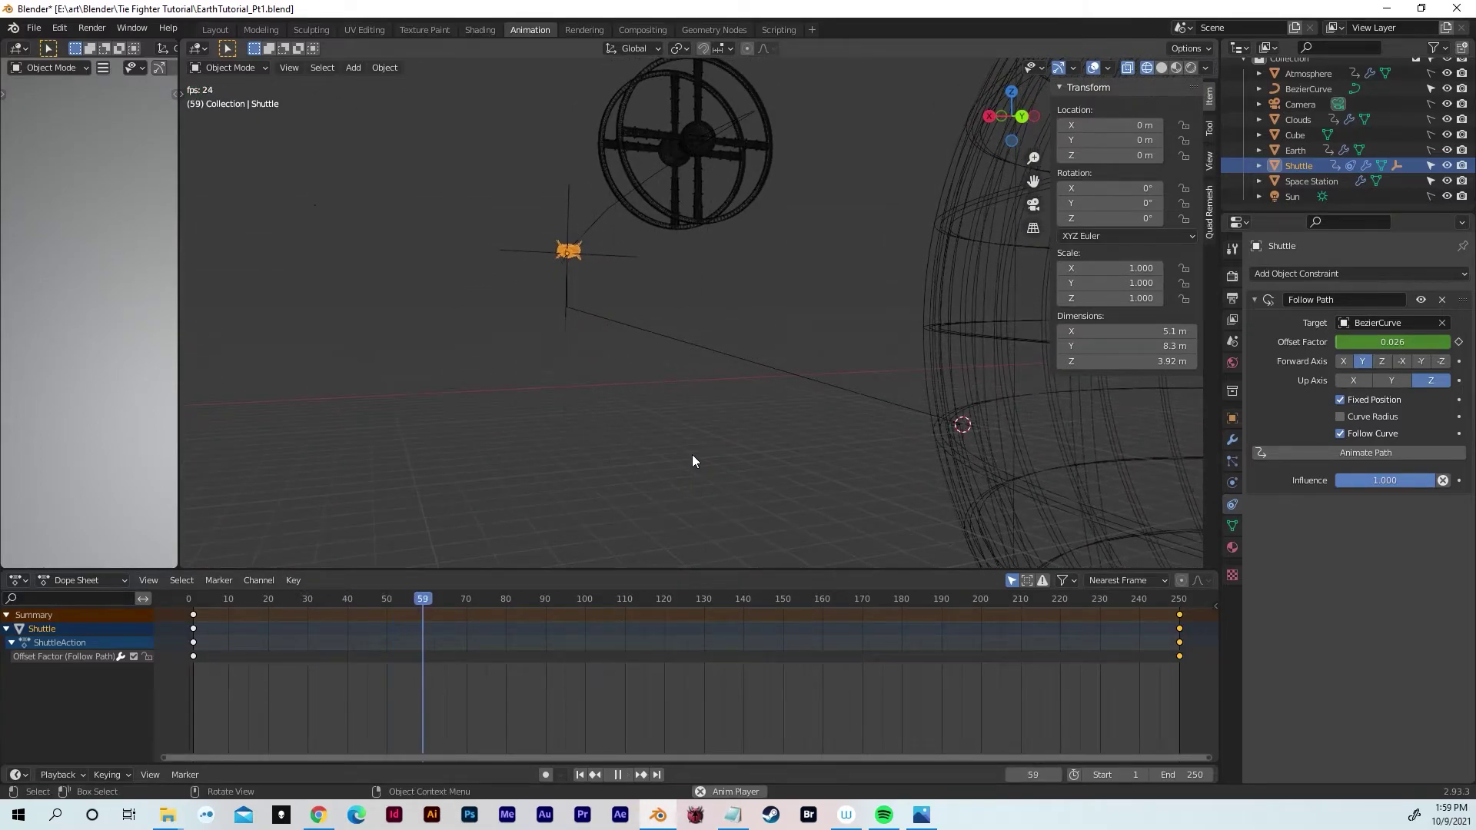
key("space")
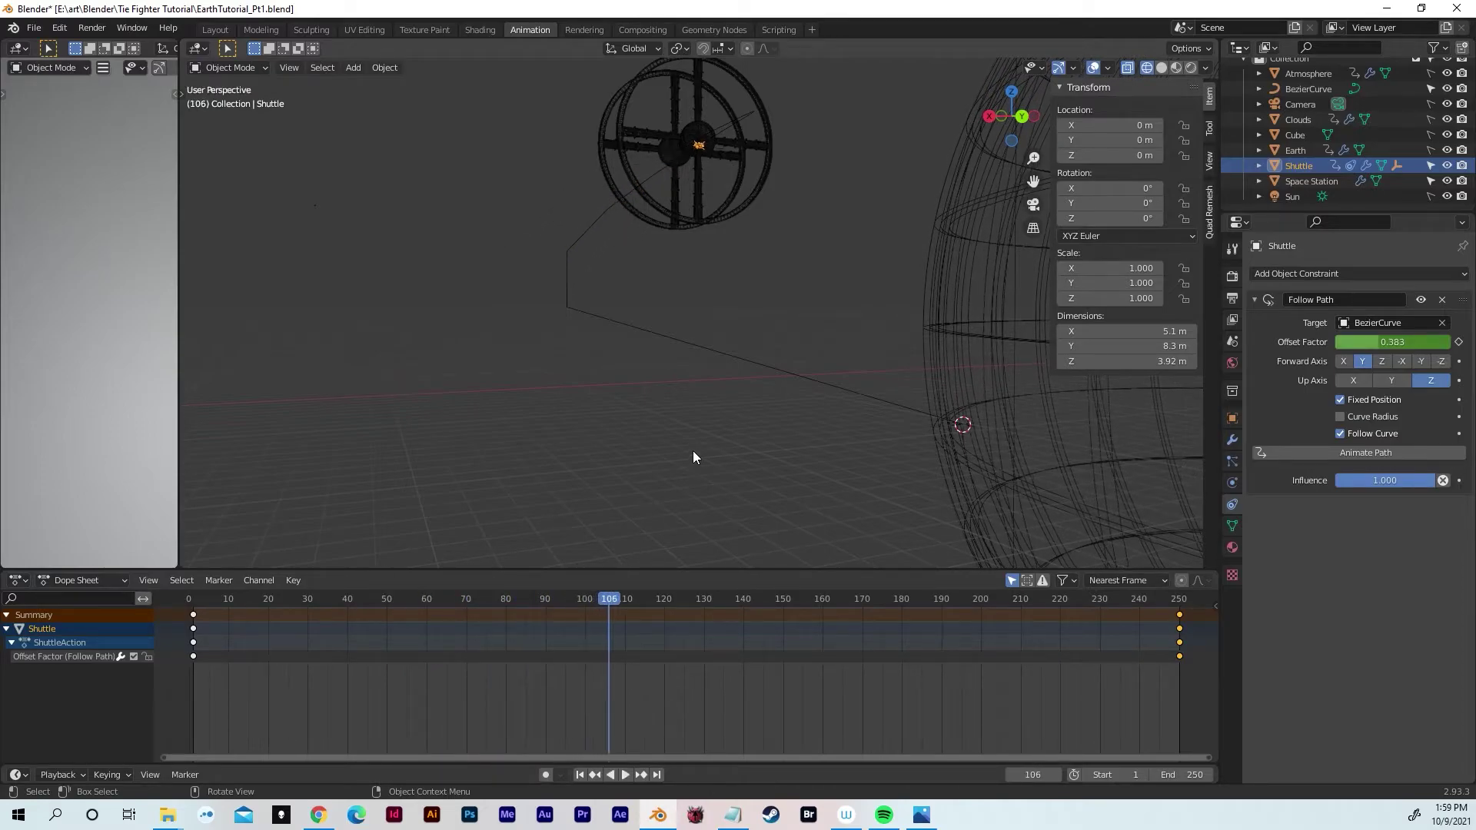
left_click_drag(492, 598, 234, 612)
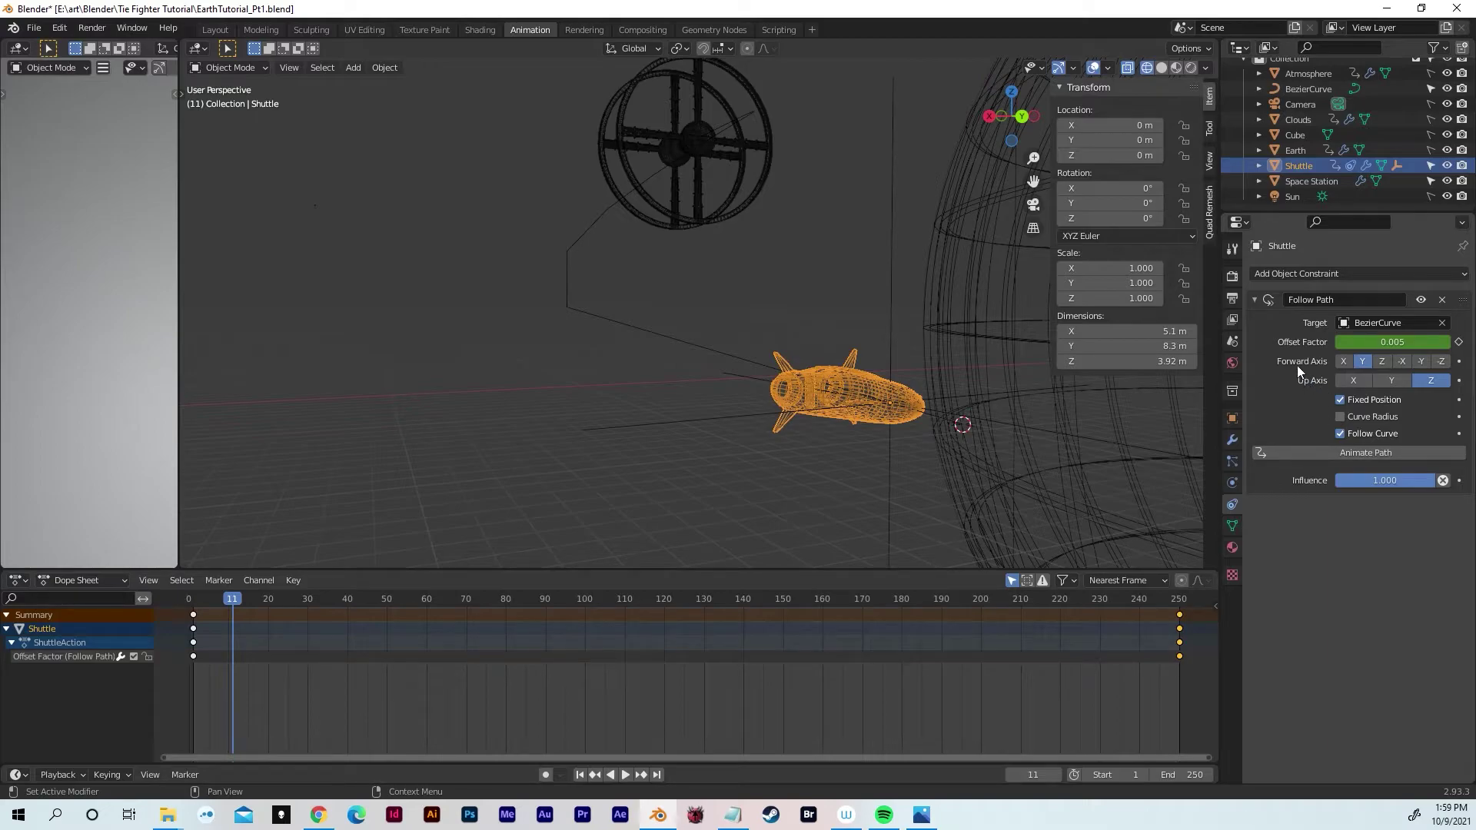
Step: Set the Follow Path Forward Axis to -Y and check the shuttle's direction by playing and scrubbing the animation
left_click(1424, 360)
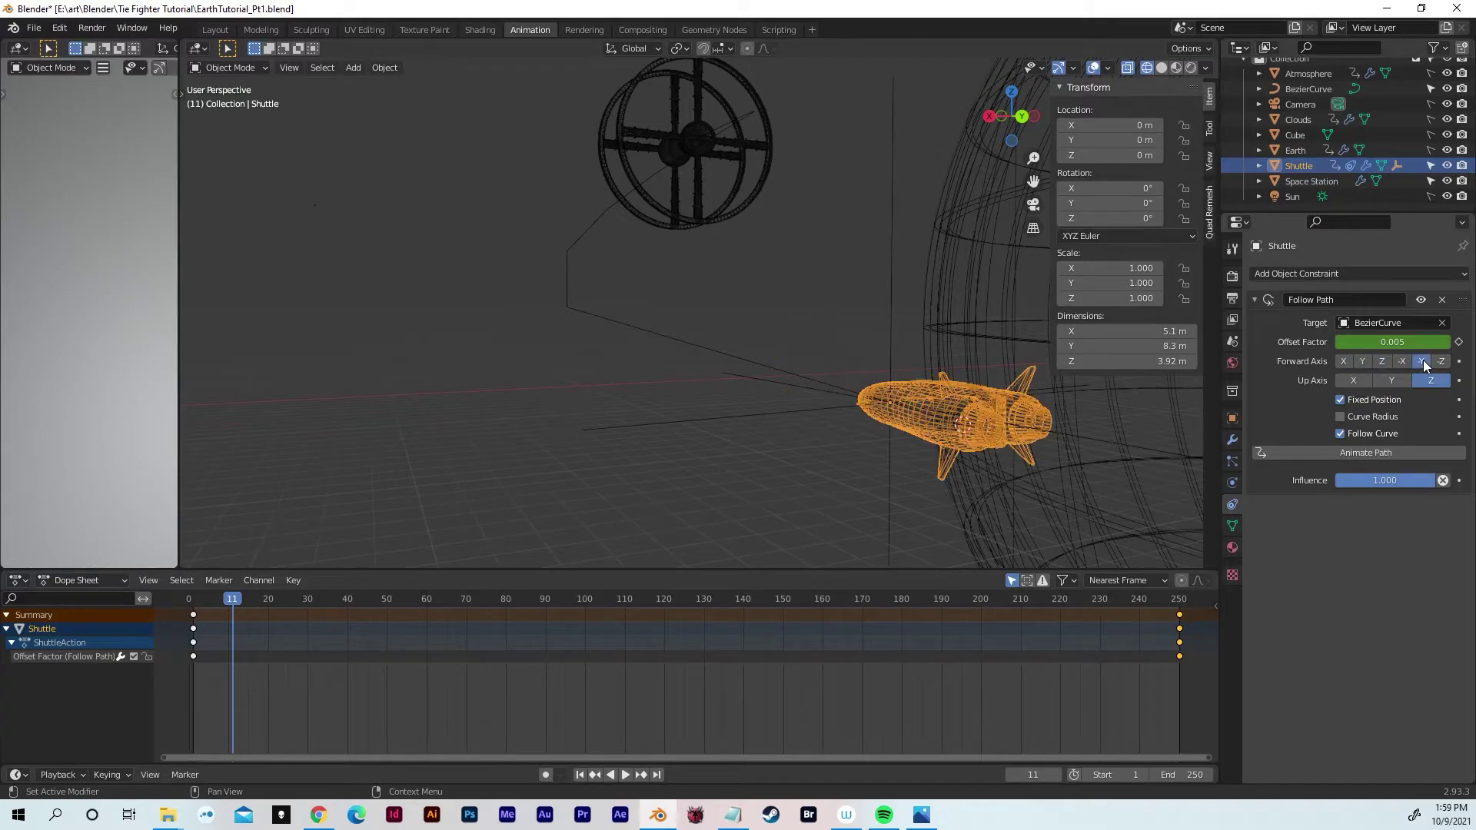
key("space")
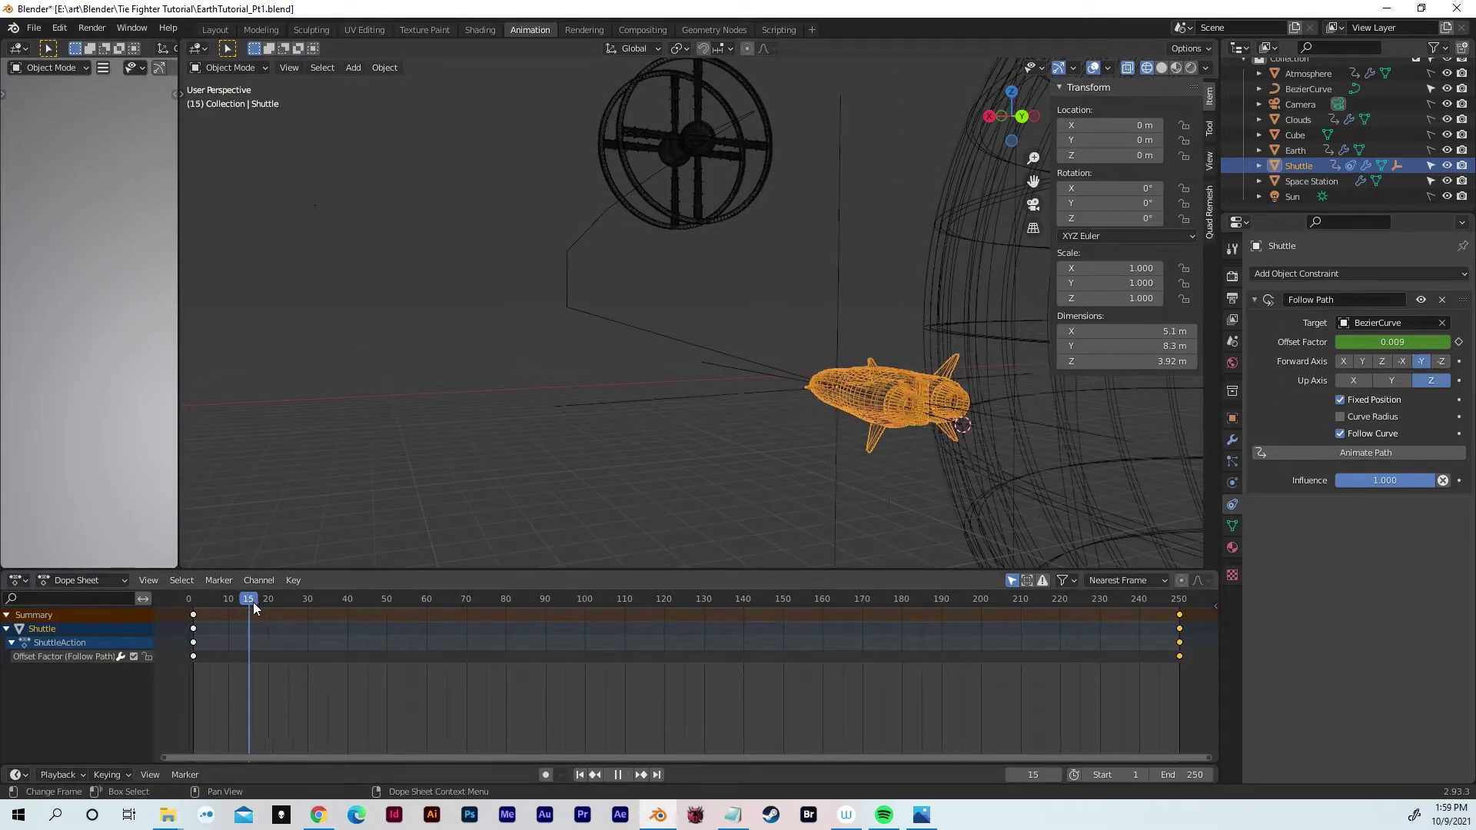
left_click_drag(367, 588, 262, 567)
key("space")
Step: Select the Bezier curve and set its preview resolution to 48 in the curve's shape settings
left_click(593, 321)
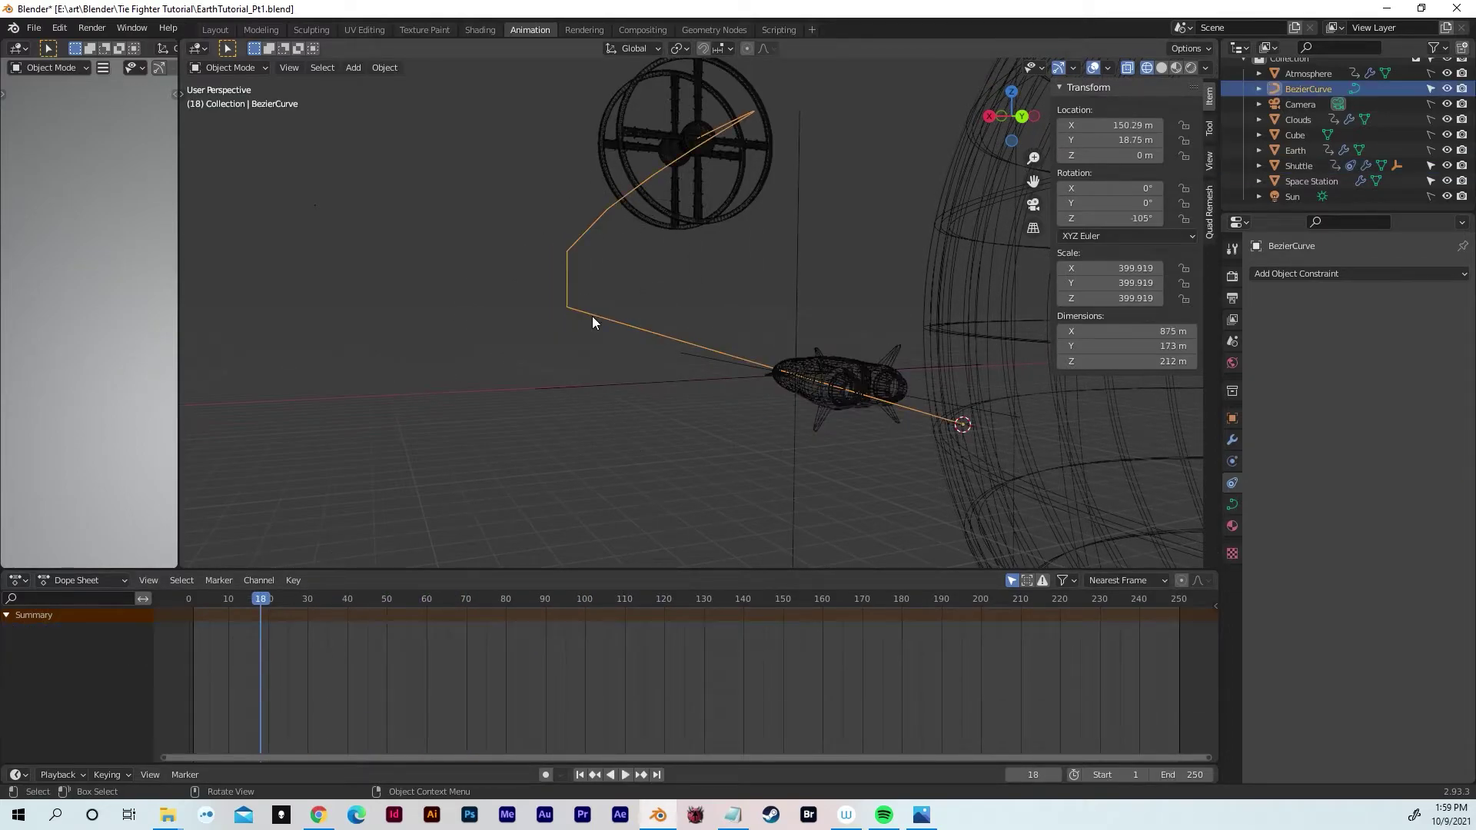
left_click(1232, 505)
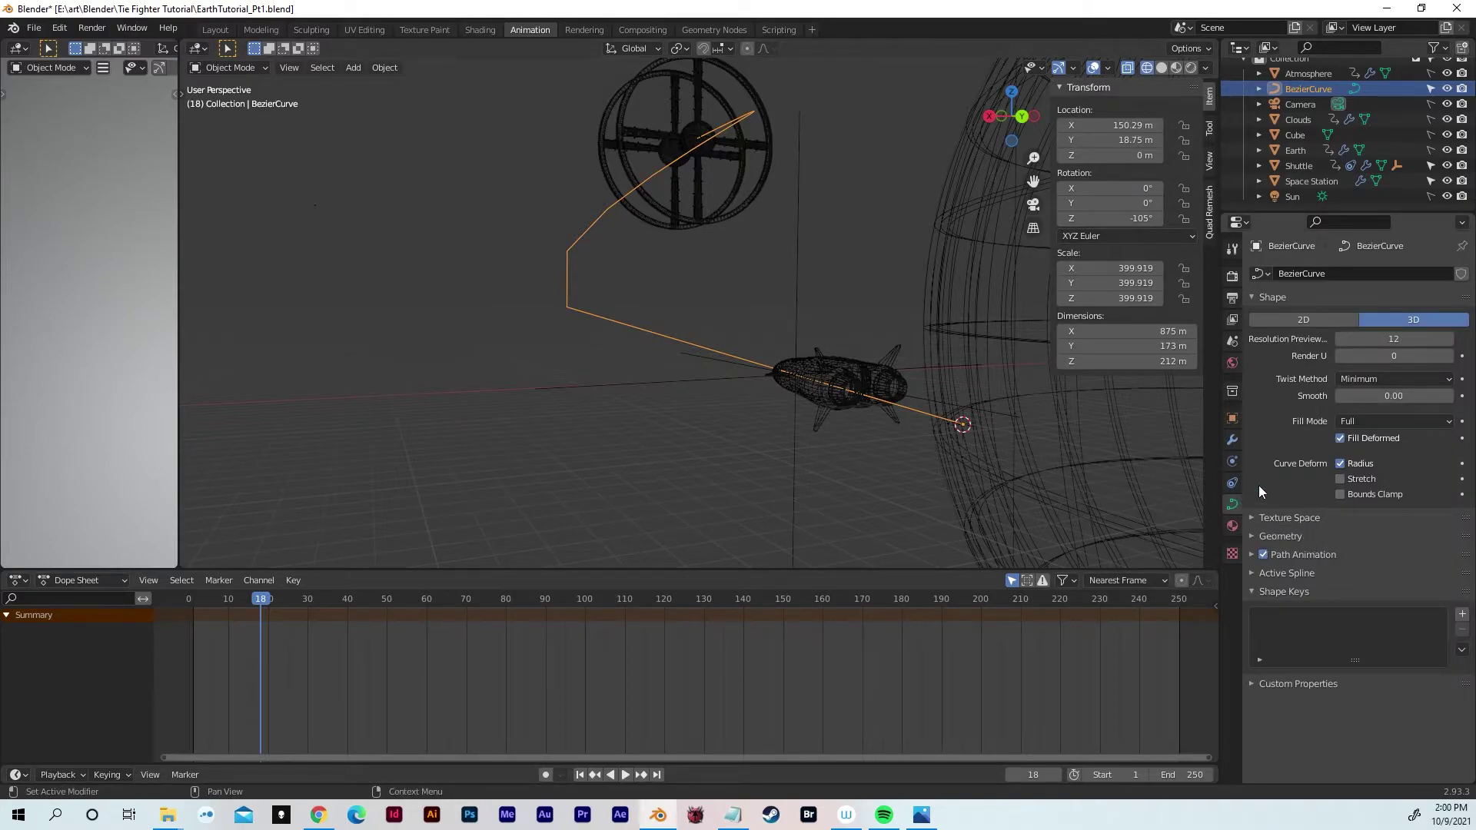
left_click(1388, 342)
key("Return")
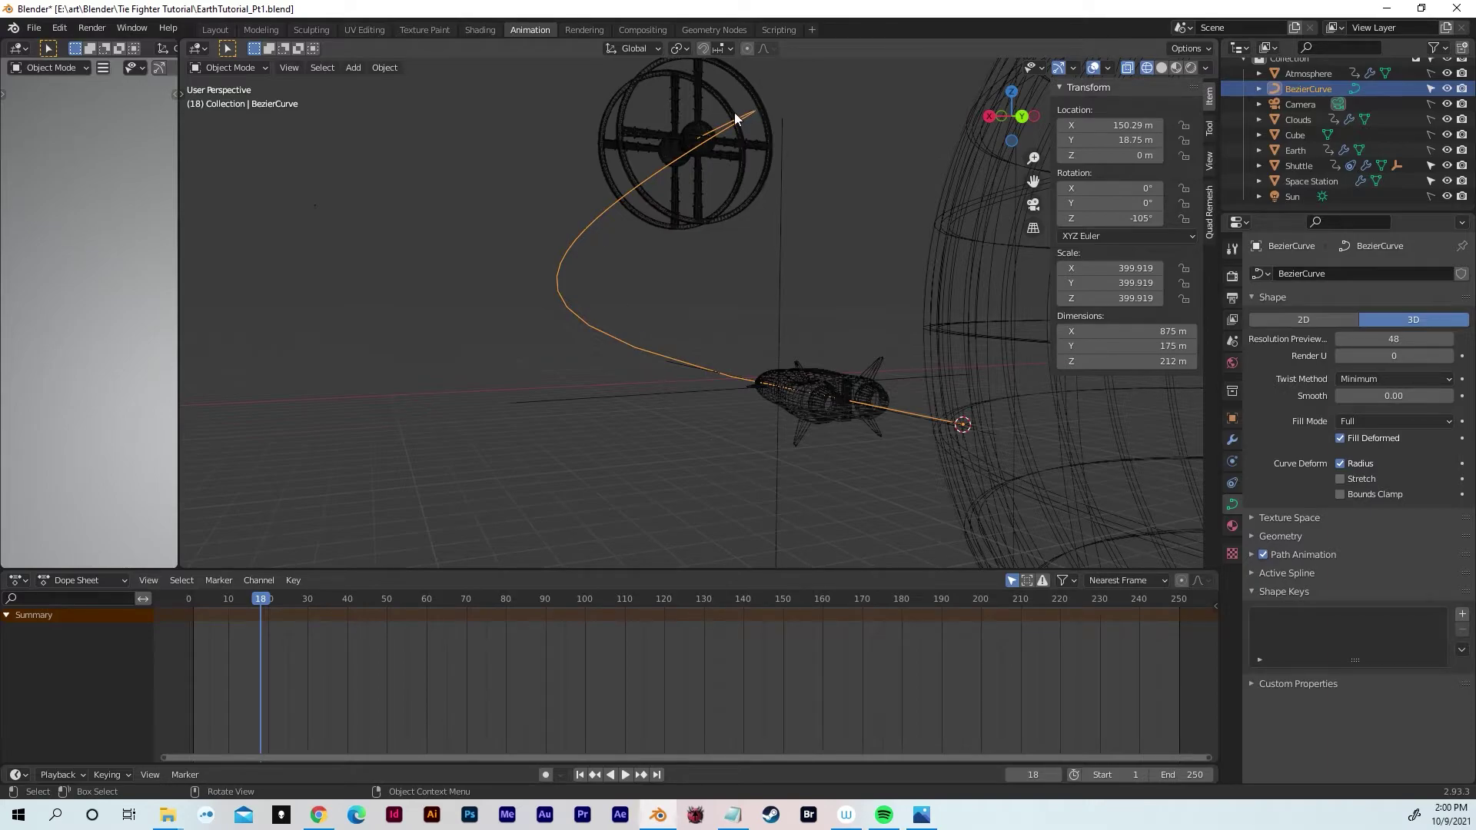
Step: Play the animation to check how the shuttle travels along the smoothed curve
key("space")
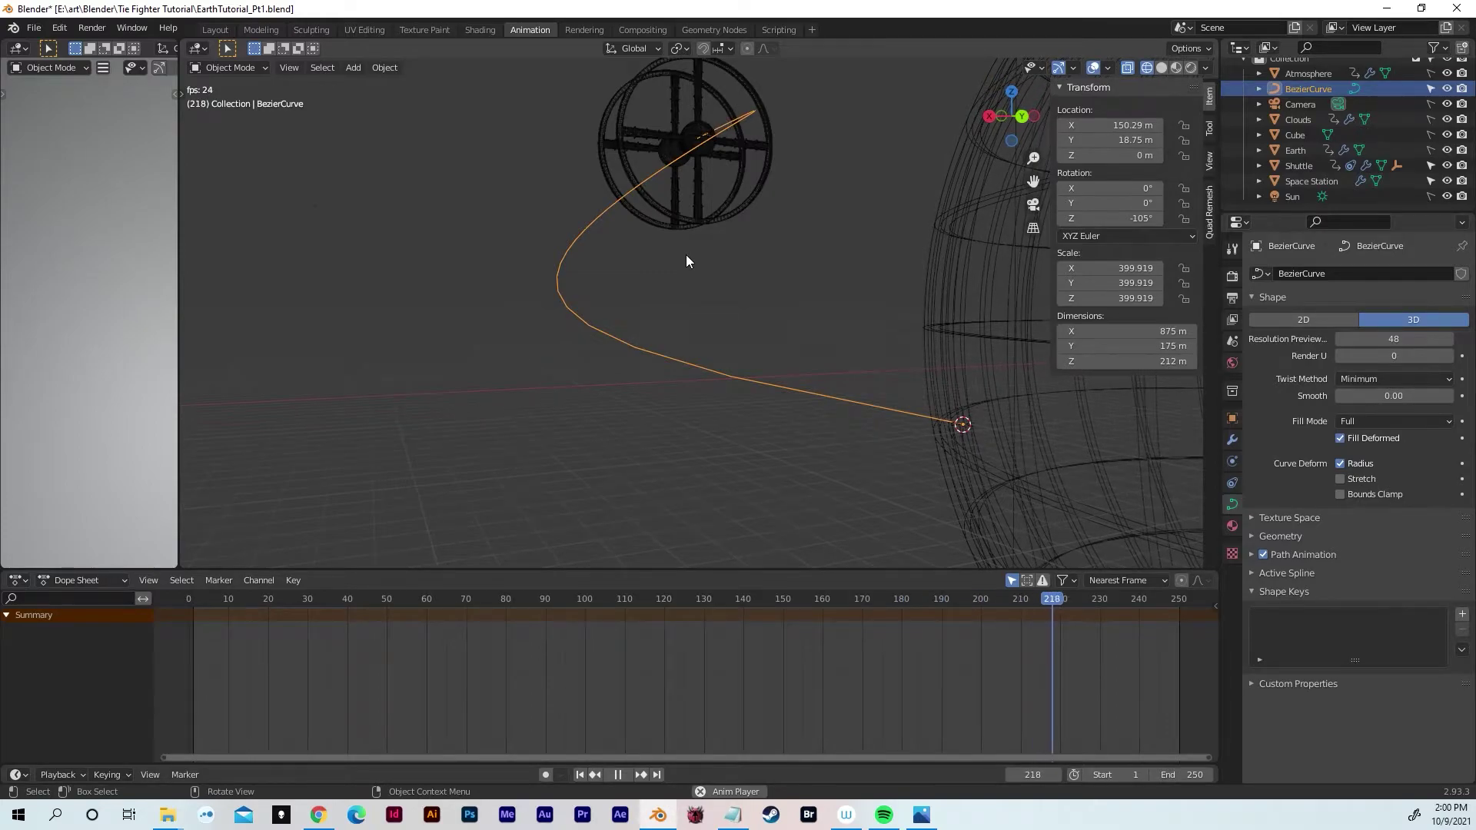
key("space")
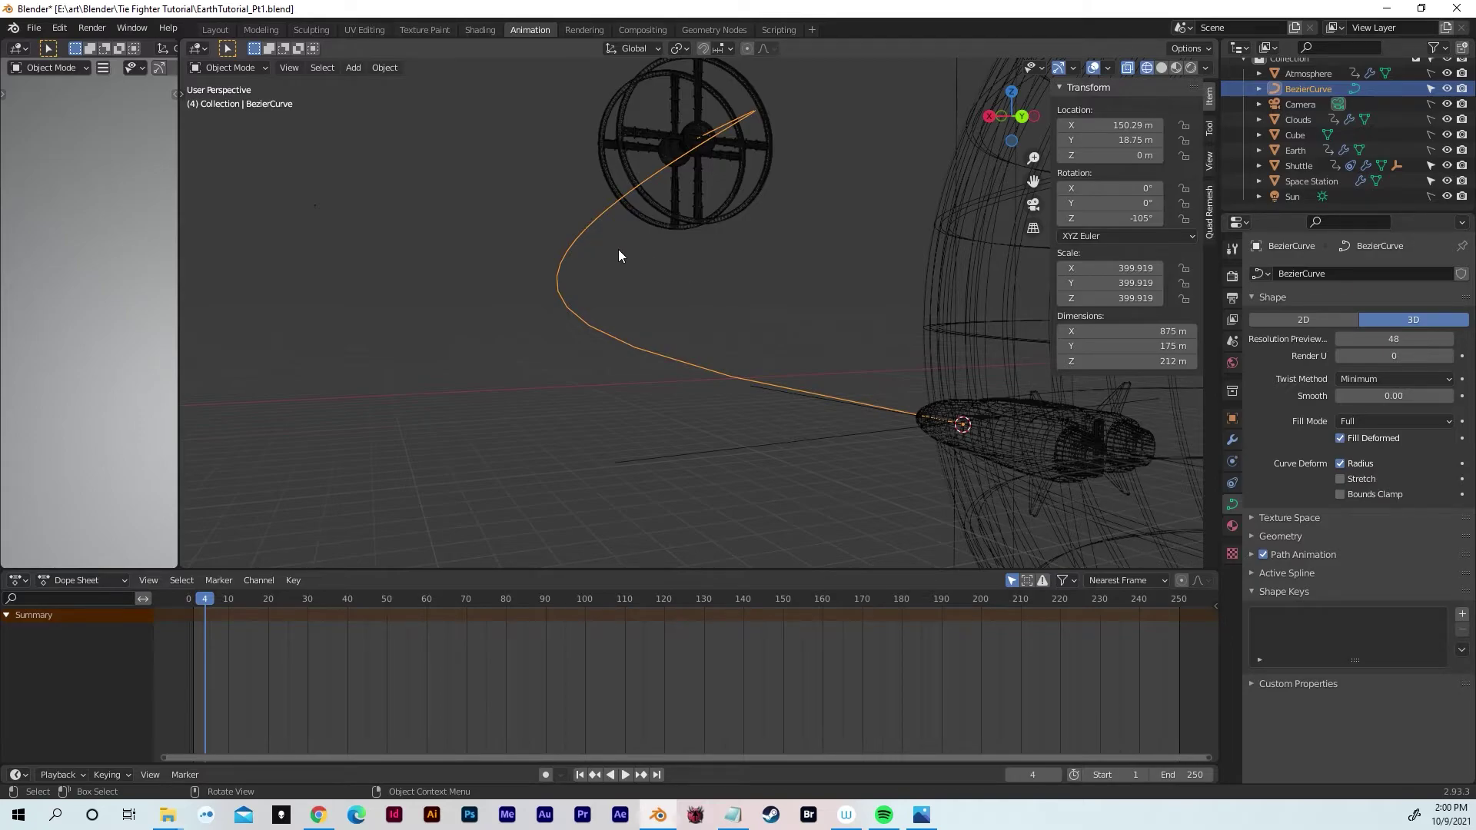
Step: Frame the Earth and the flight path, and align the active camera to this view
middle_click_drag(606, 247, 1055, 508)
scroll(1052, 492, "down", 6)
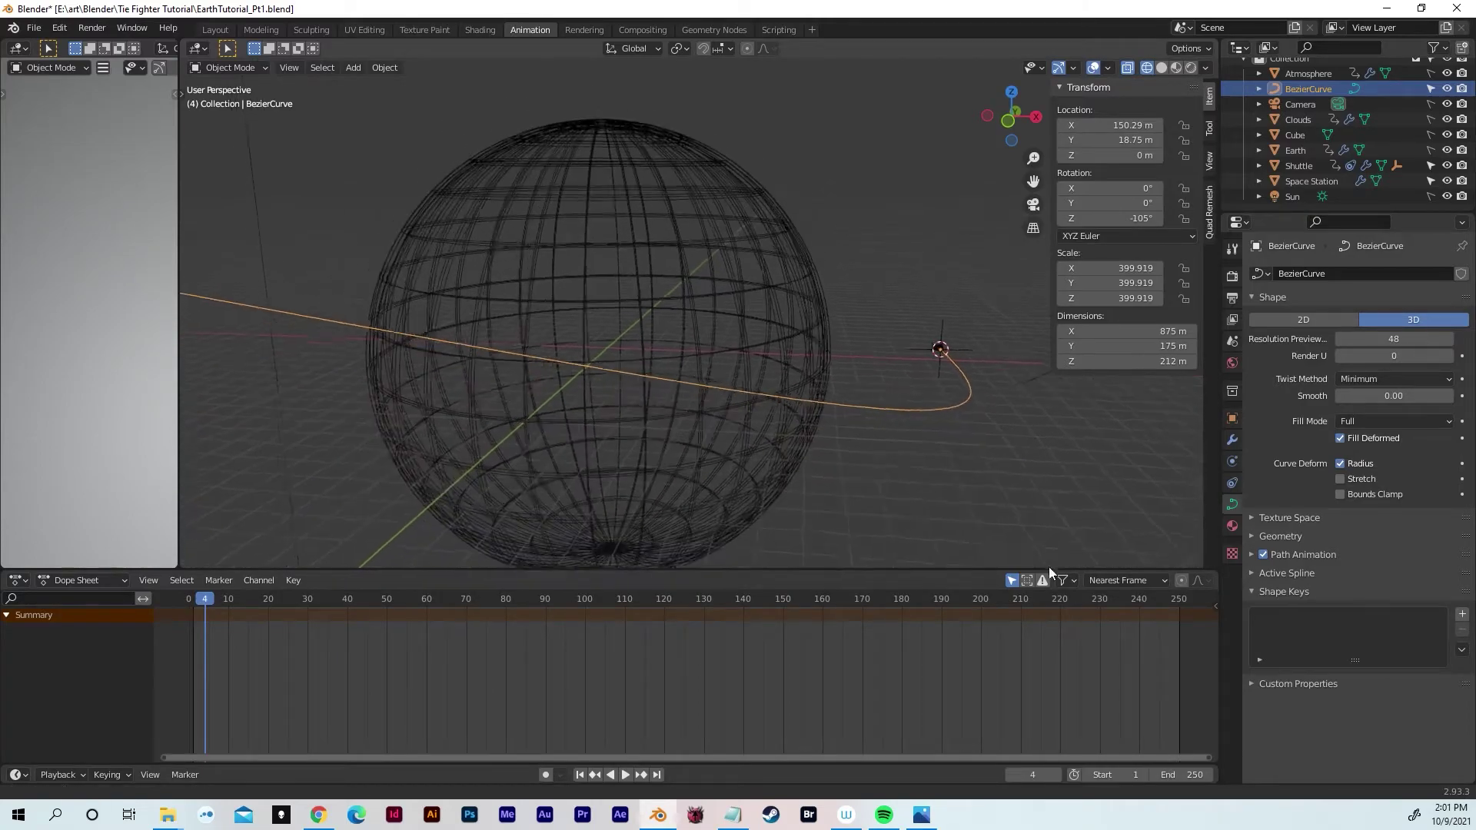
middle_click_drag(910, 207, 924, 329)
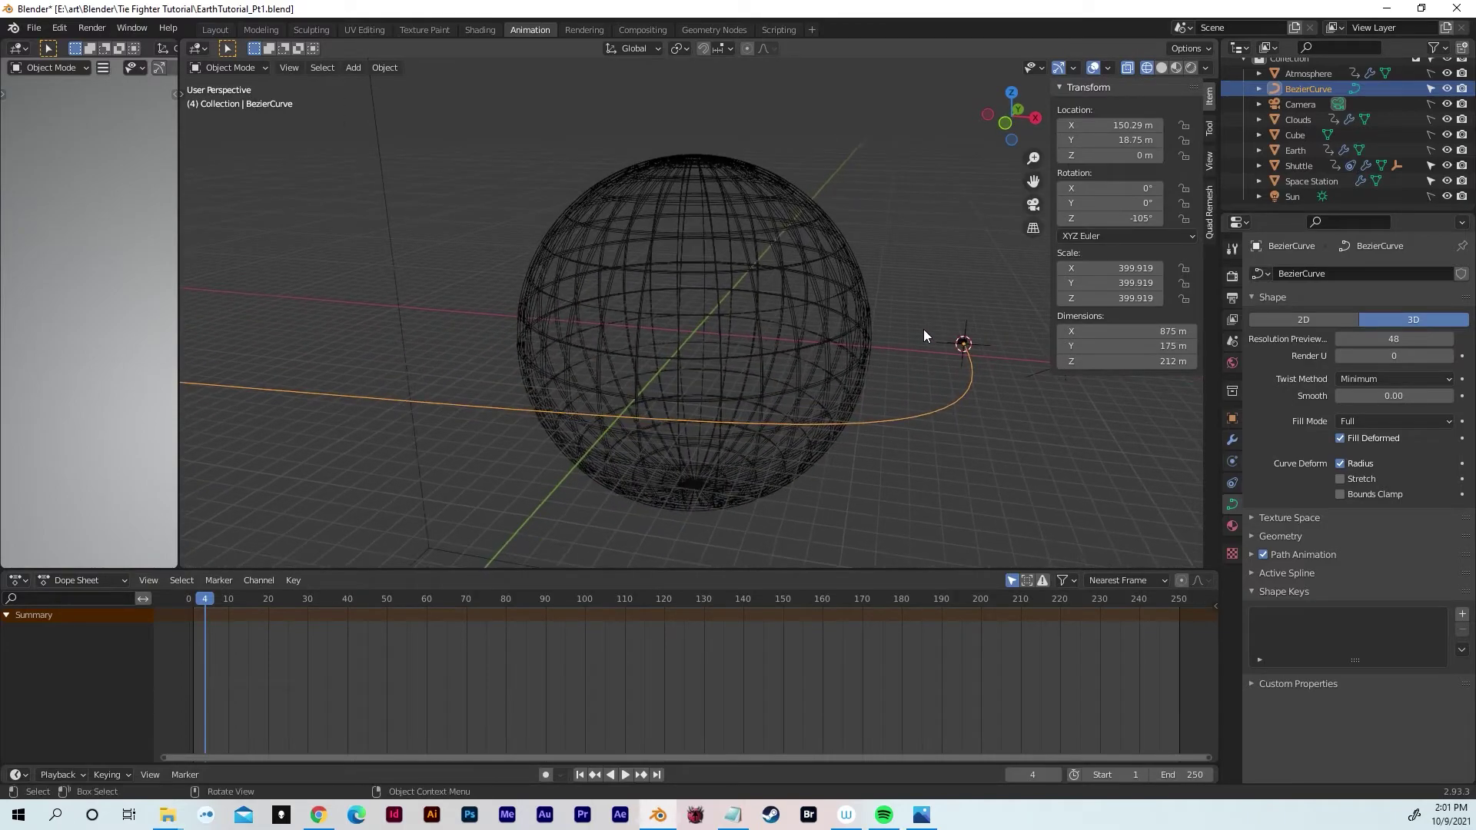
left_click(1299, 107)
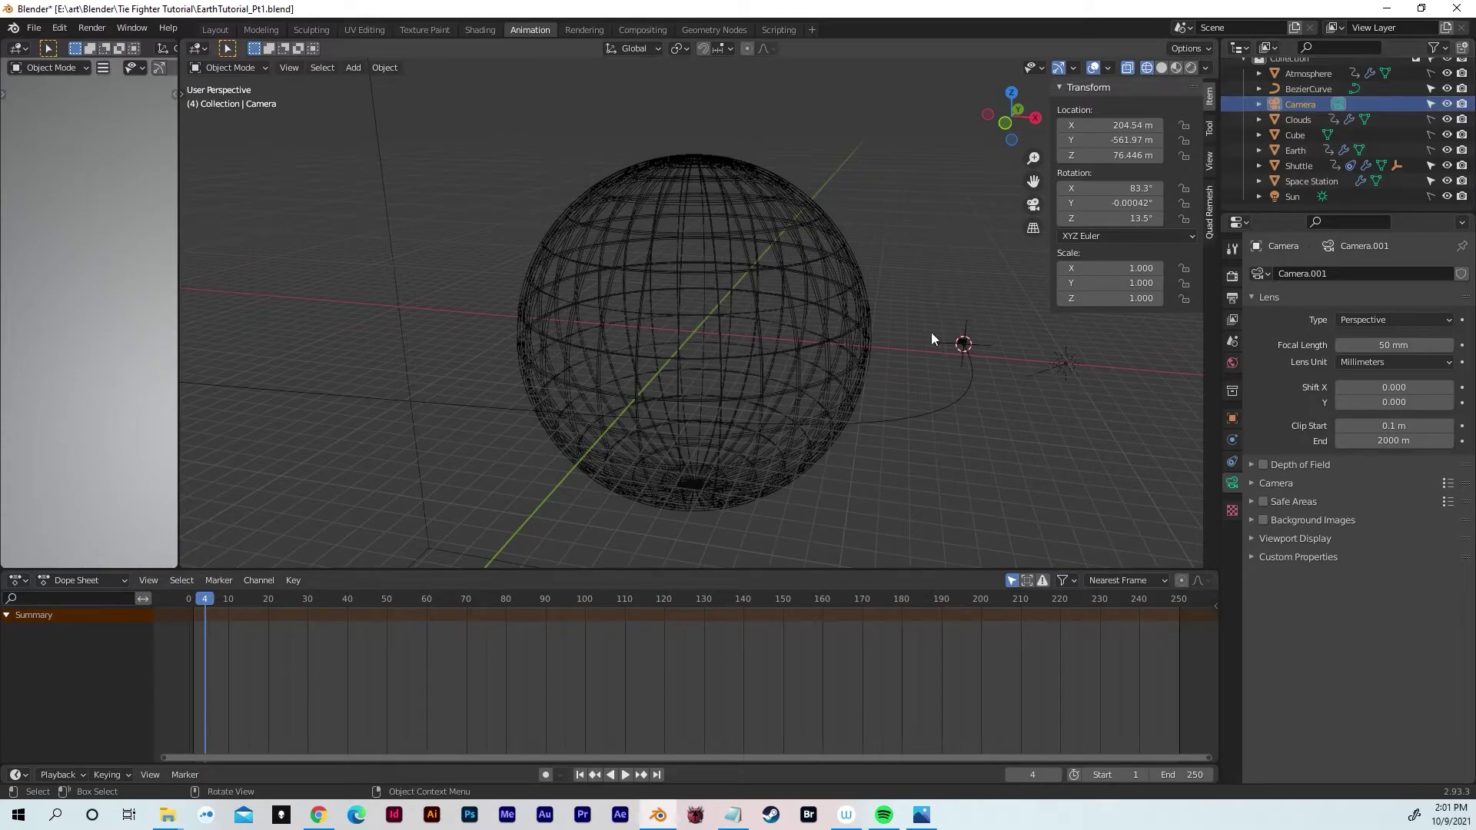
left_click(286, 68)
mouse_move(328, 246)
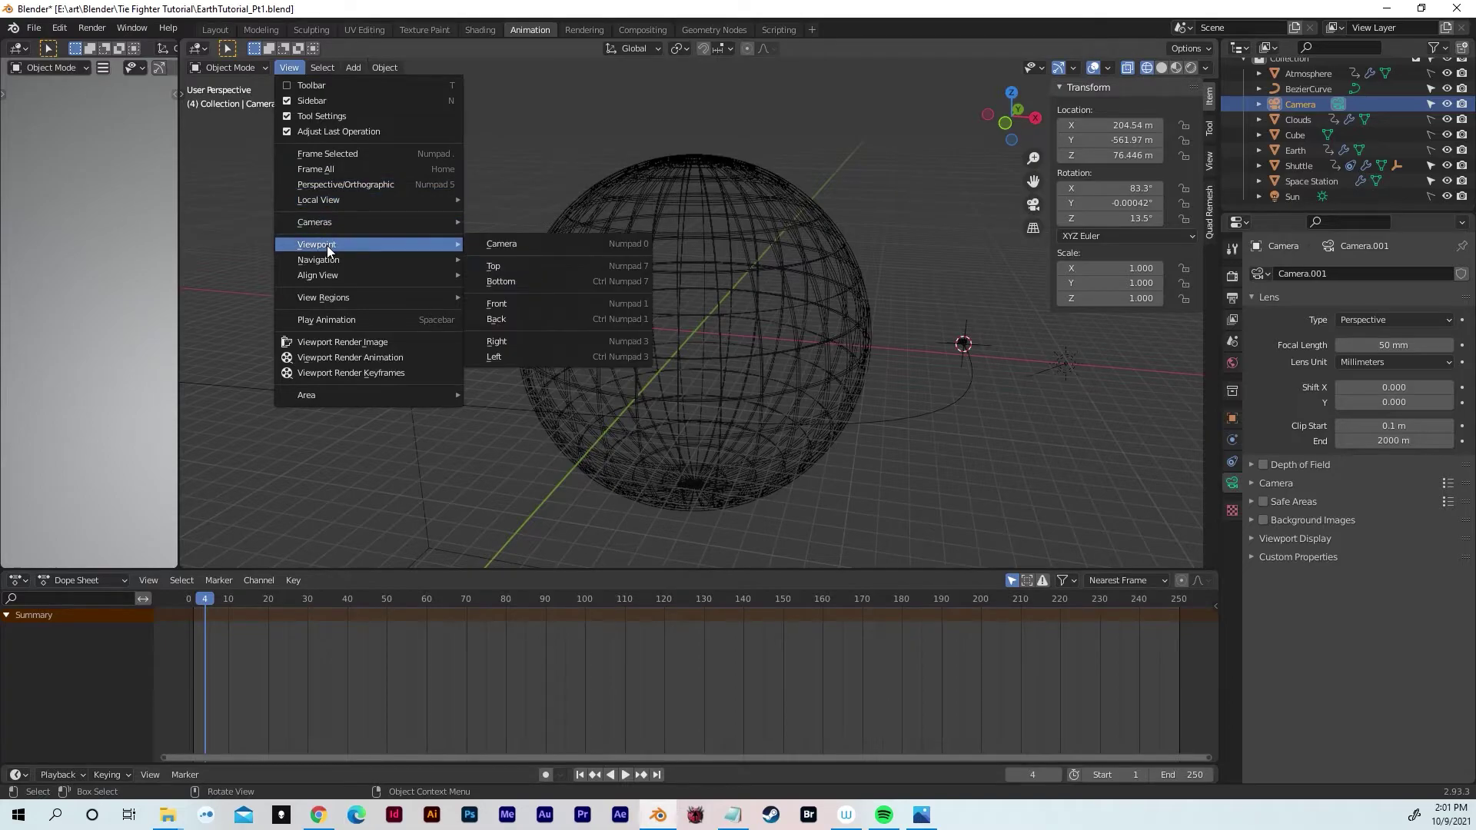
mouse_move(326, 274)
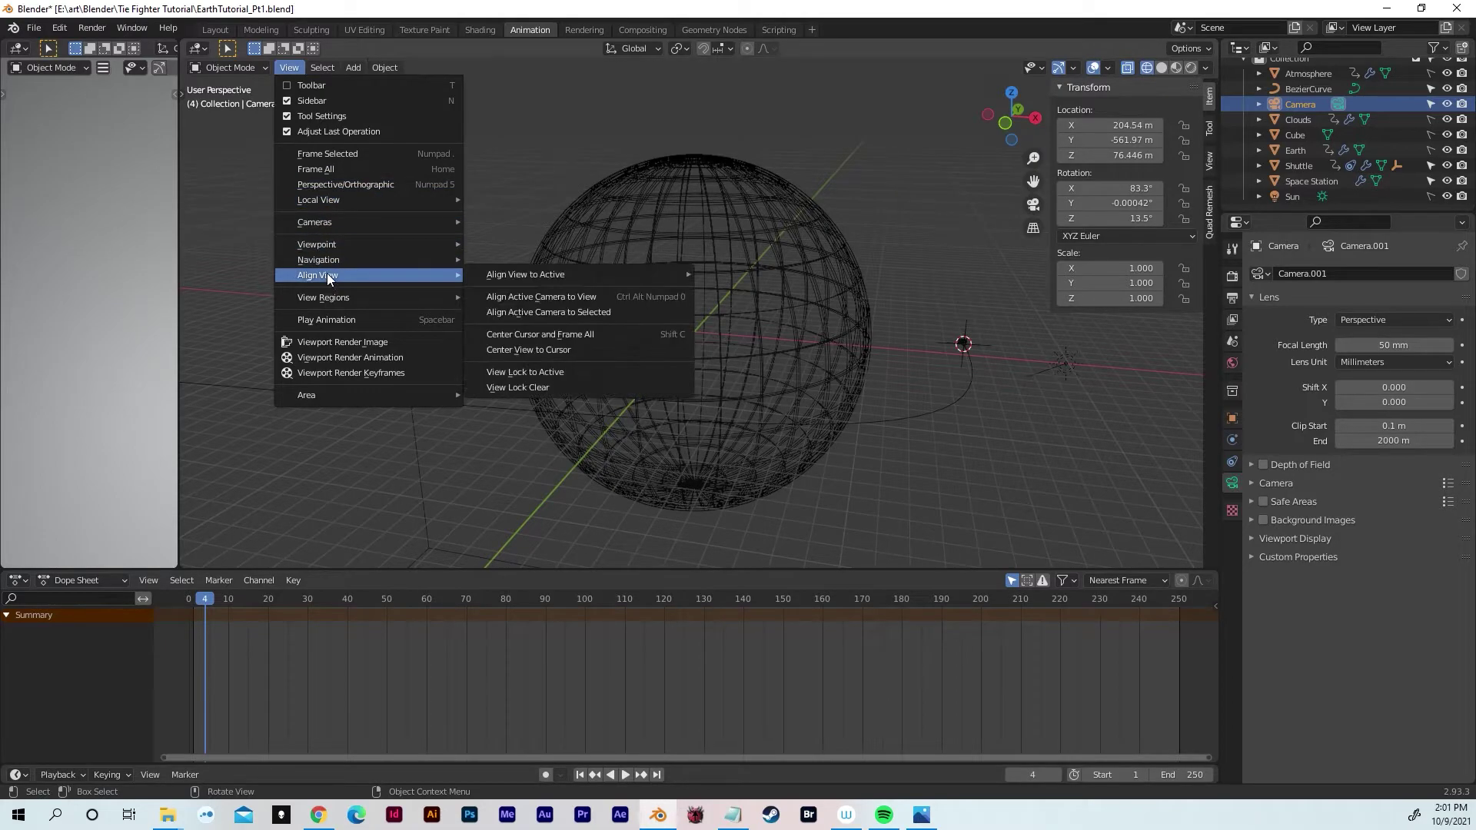
left_click(547, 297)
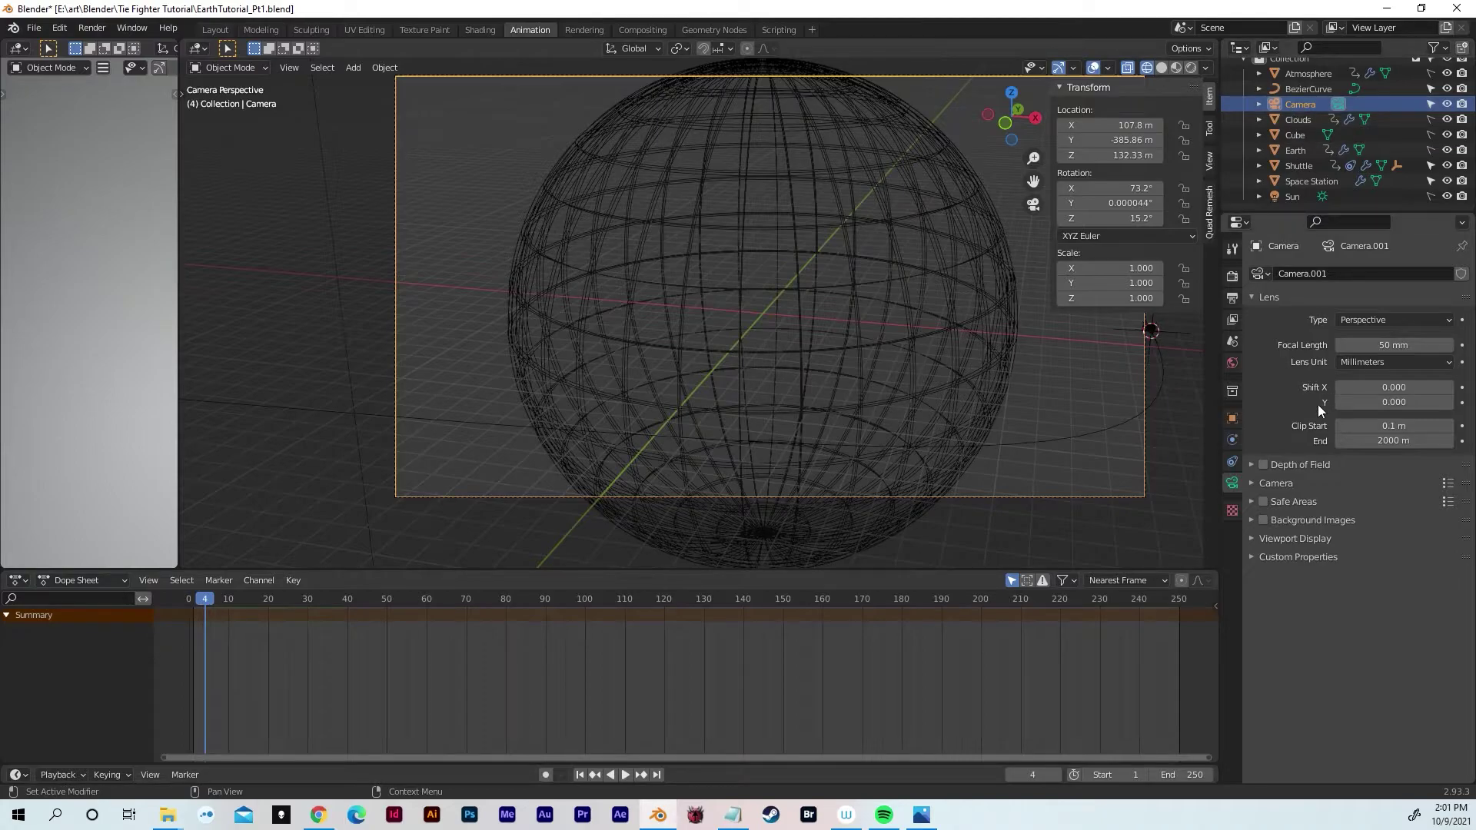
Step: Add a Track To constraint to the camera with Camera Target as its target, and play the animation to check the tracking
left_click(1232, 461)
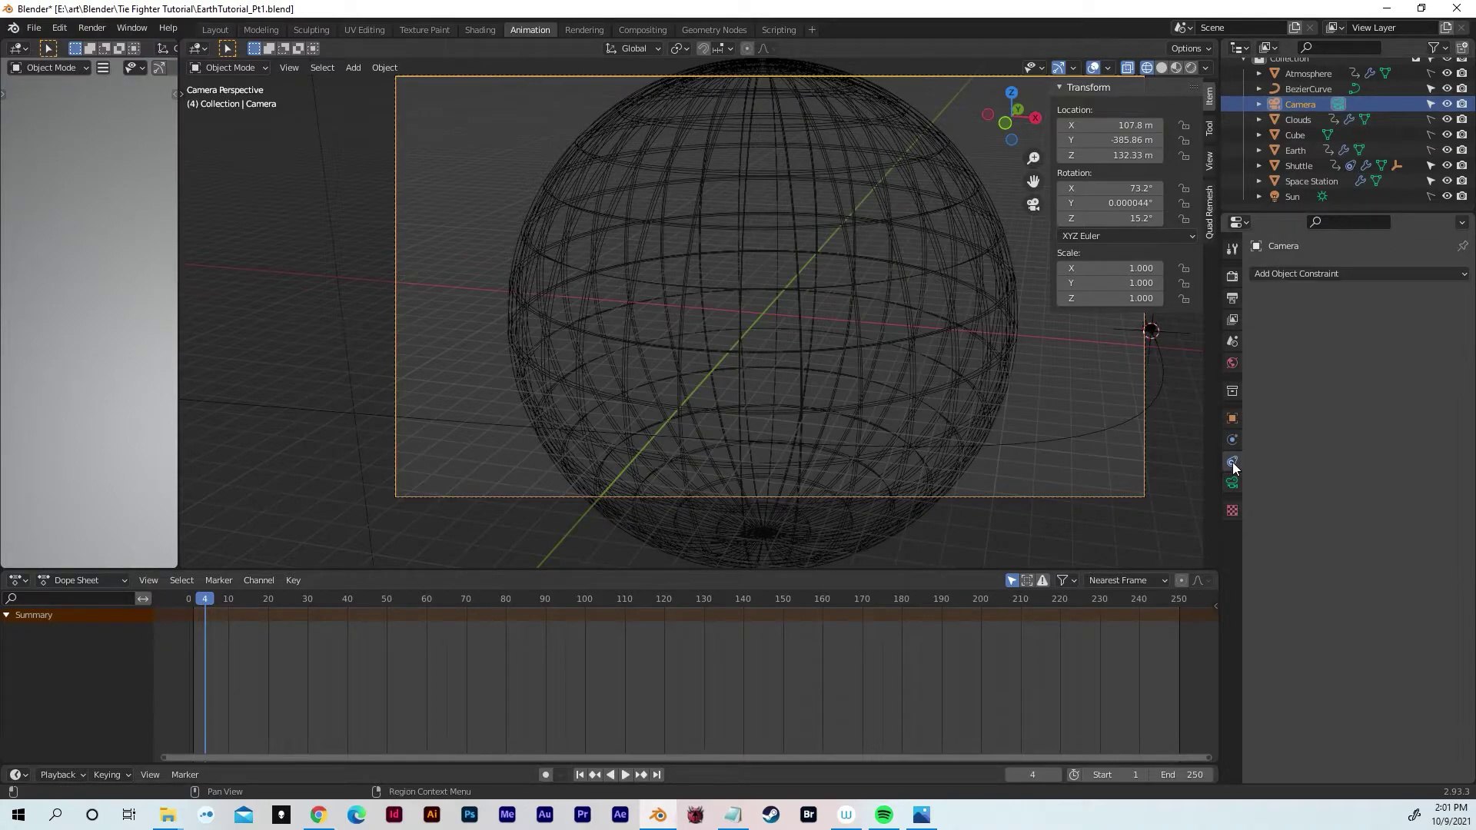
left_click(1281, 273)
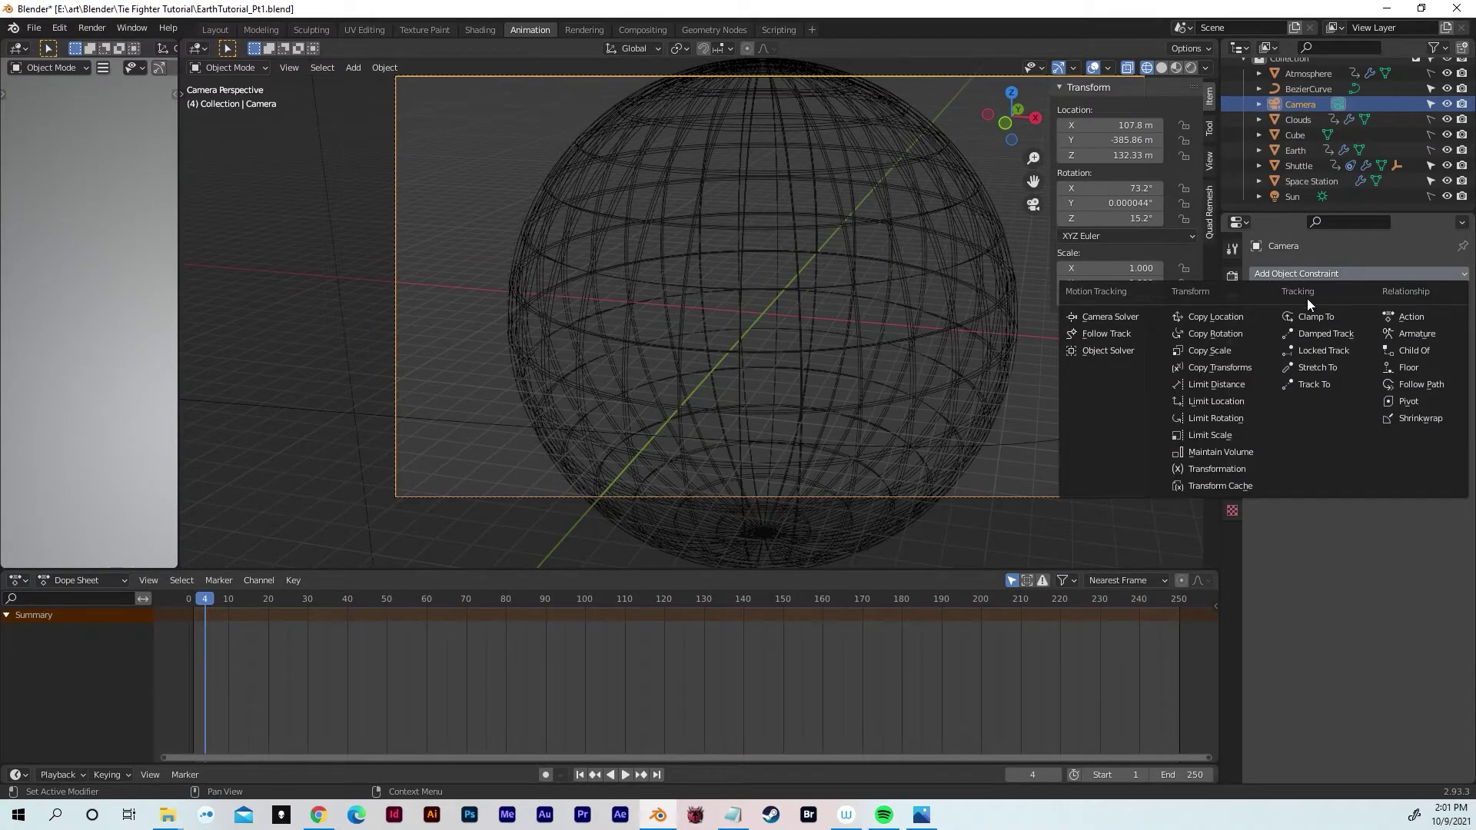
left_click(1313, 384)
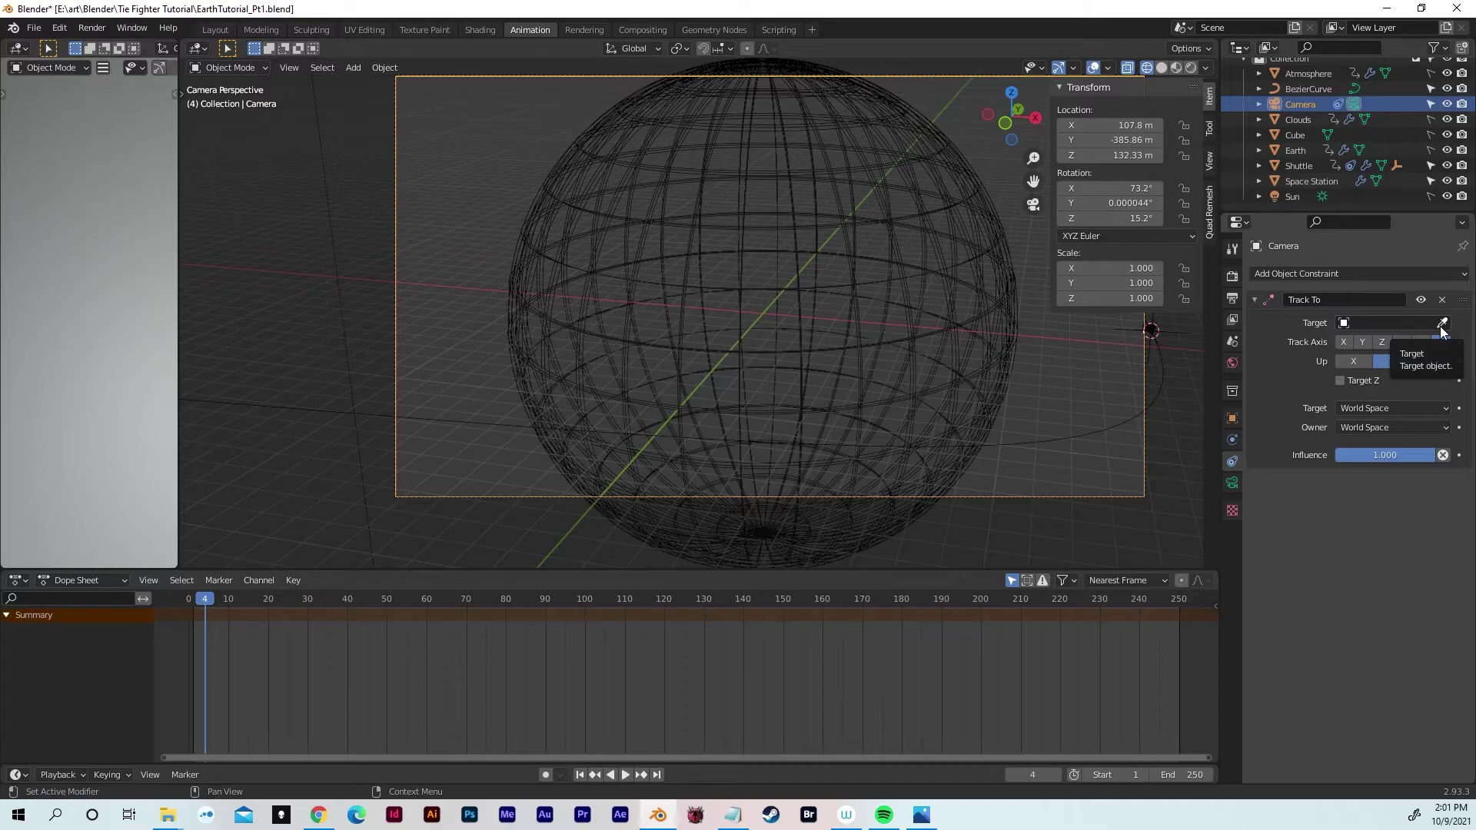
left_click(1346, 325)
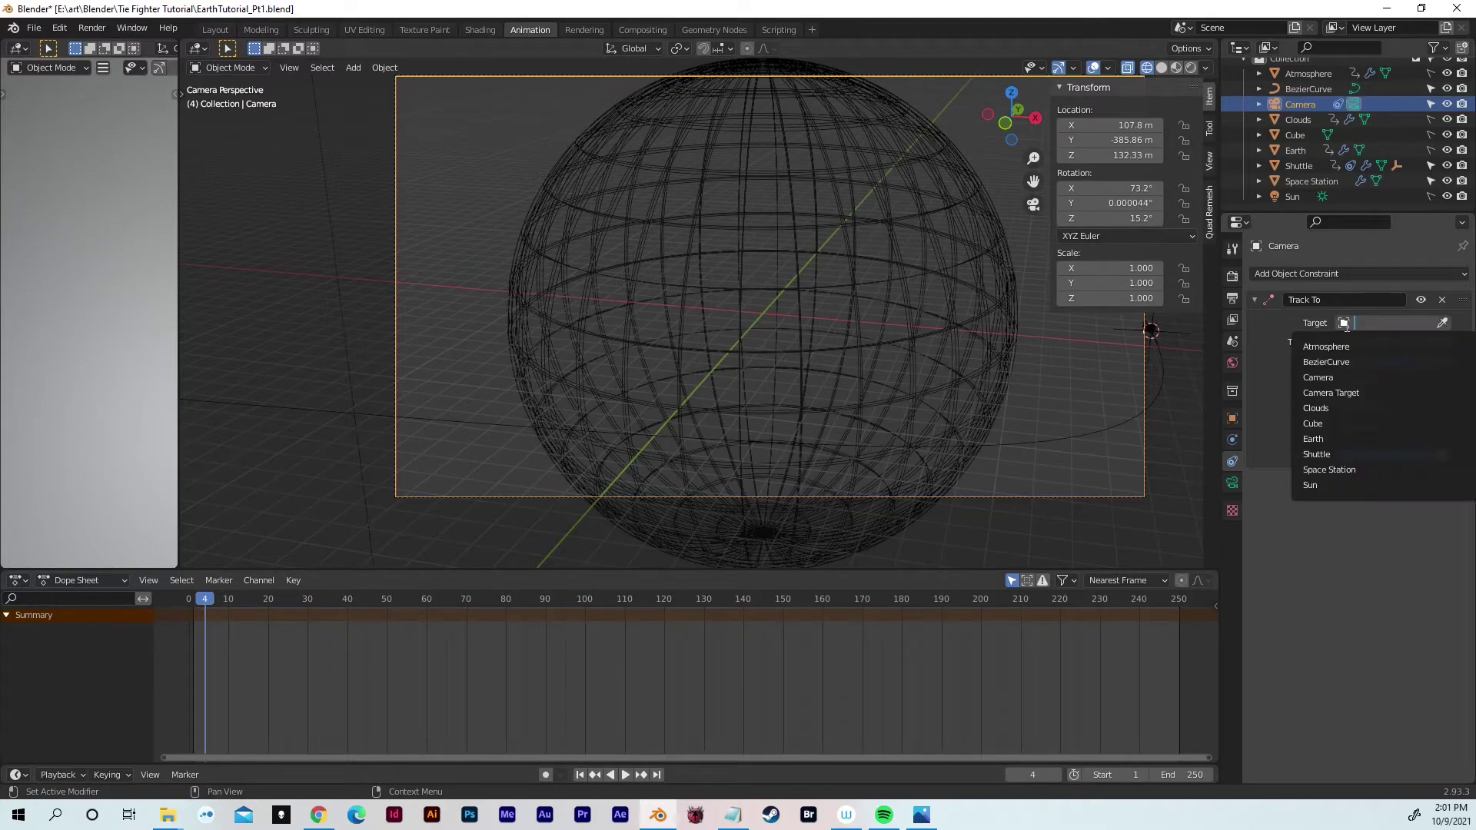
left_click(1328, 393)
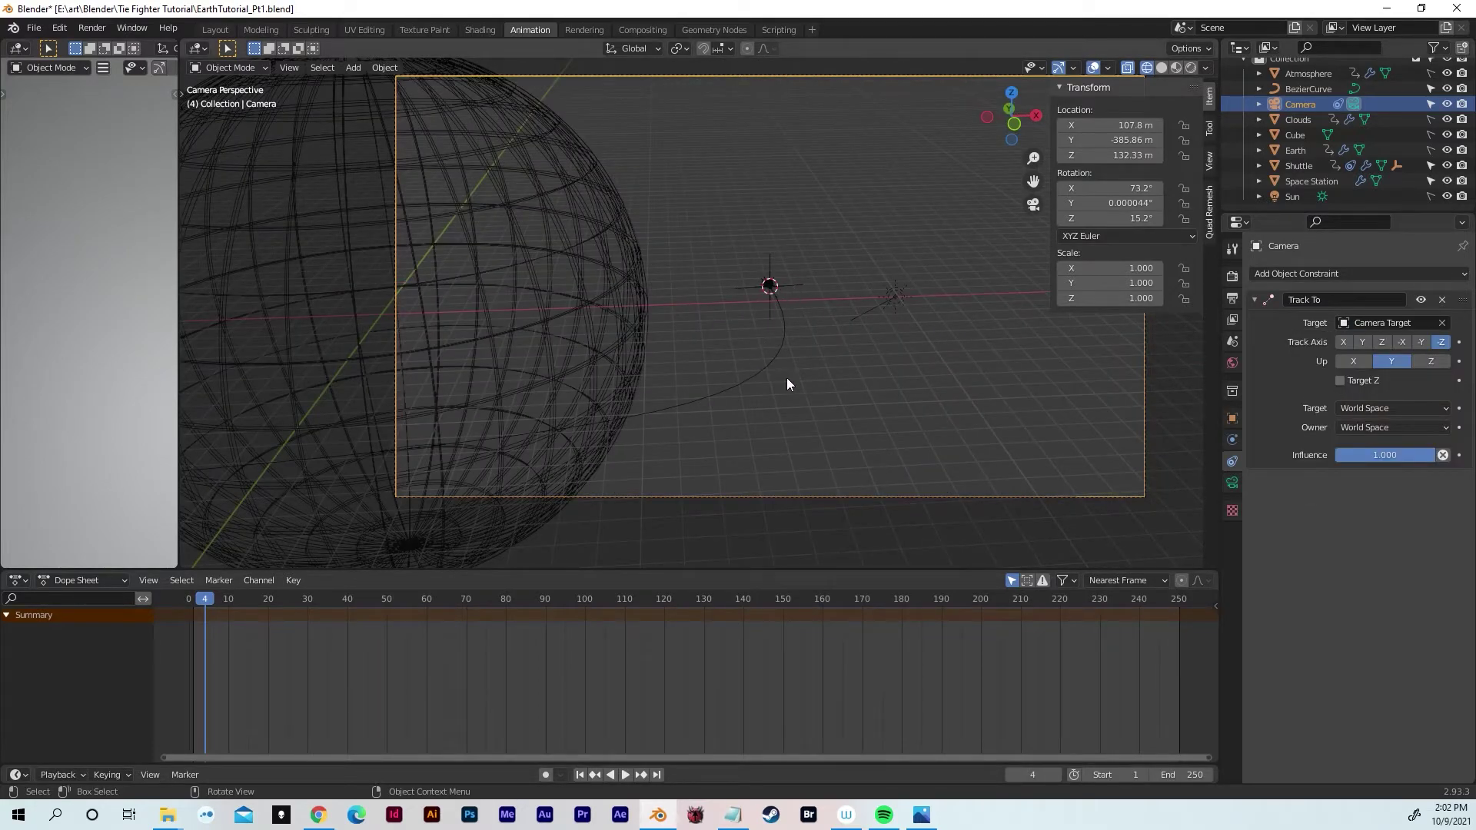
key("space")
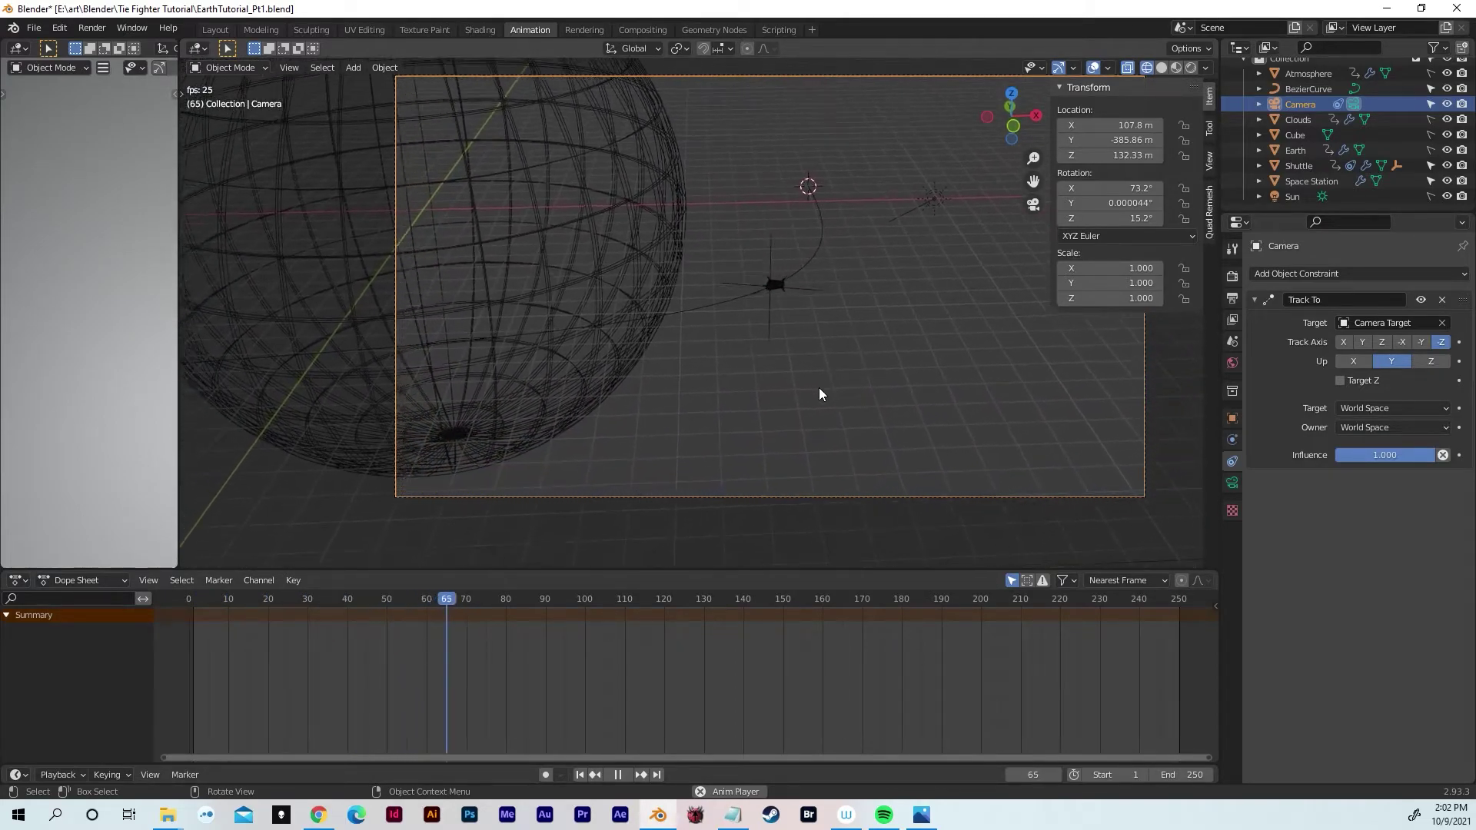
key("space")
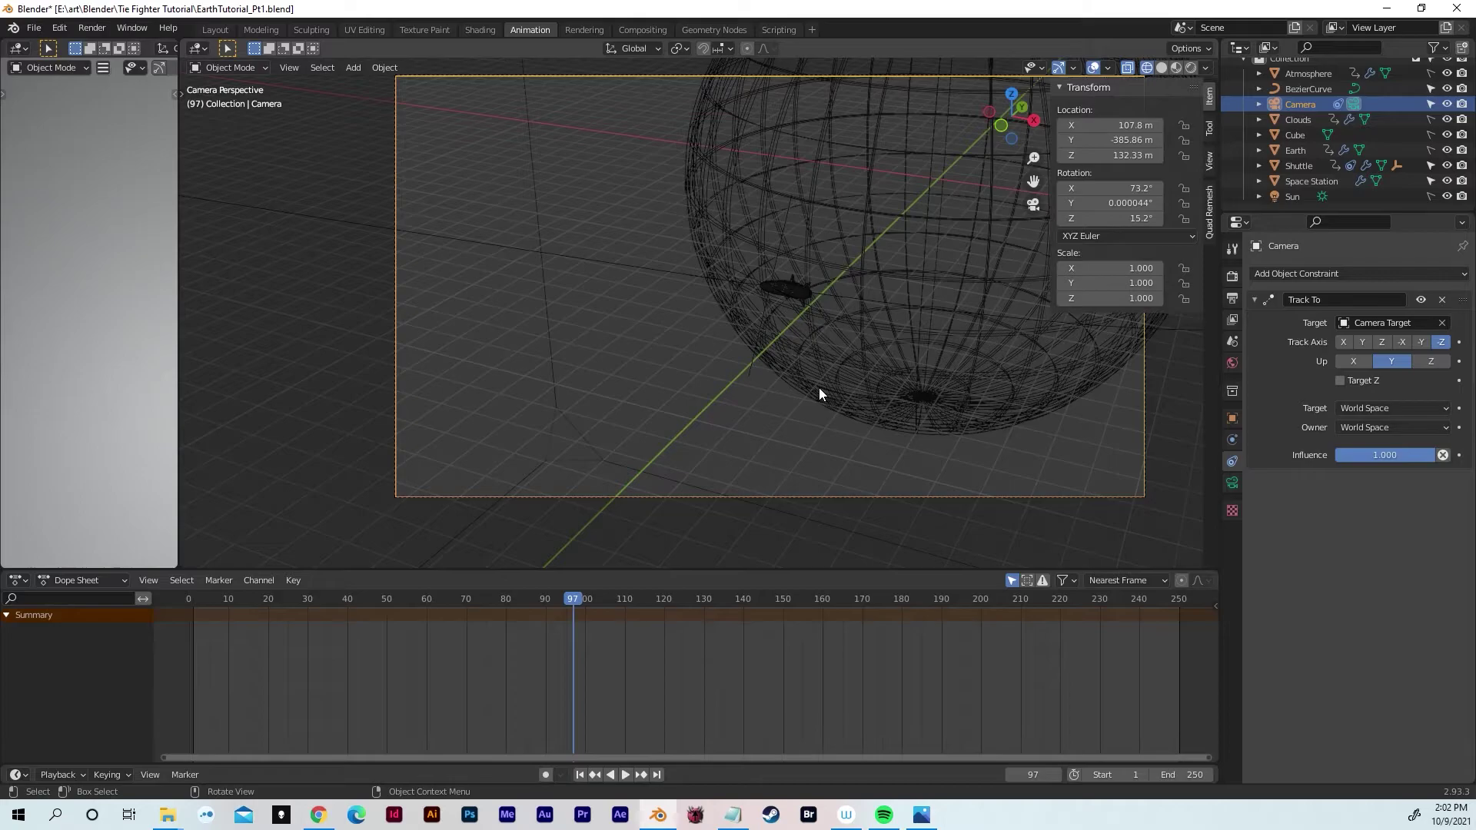
Step: Move the camera closer to the shuttle in top view, to about X 73.5 m and Y -327 m
left_click(1012, 95)
scroll(844, 230, "down", 5)
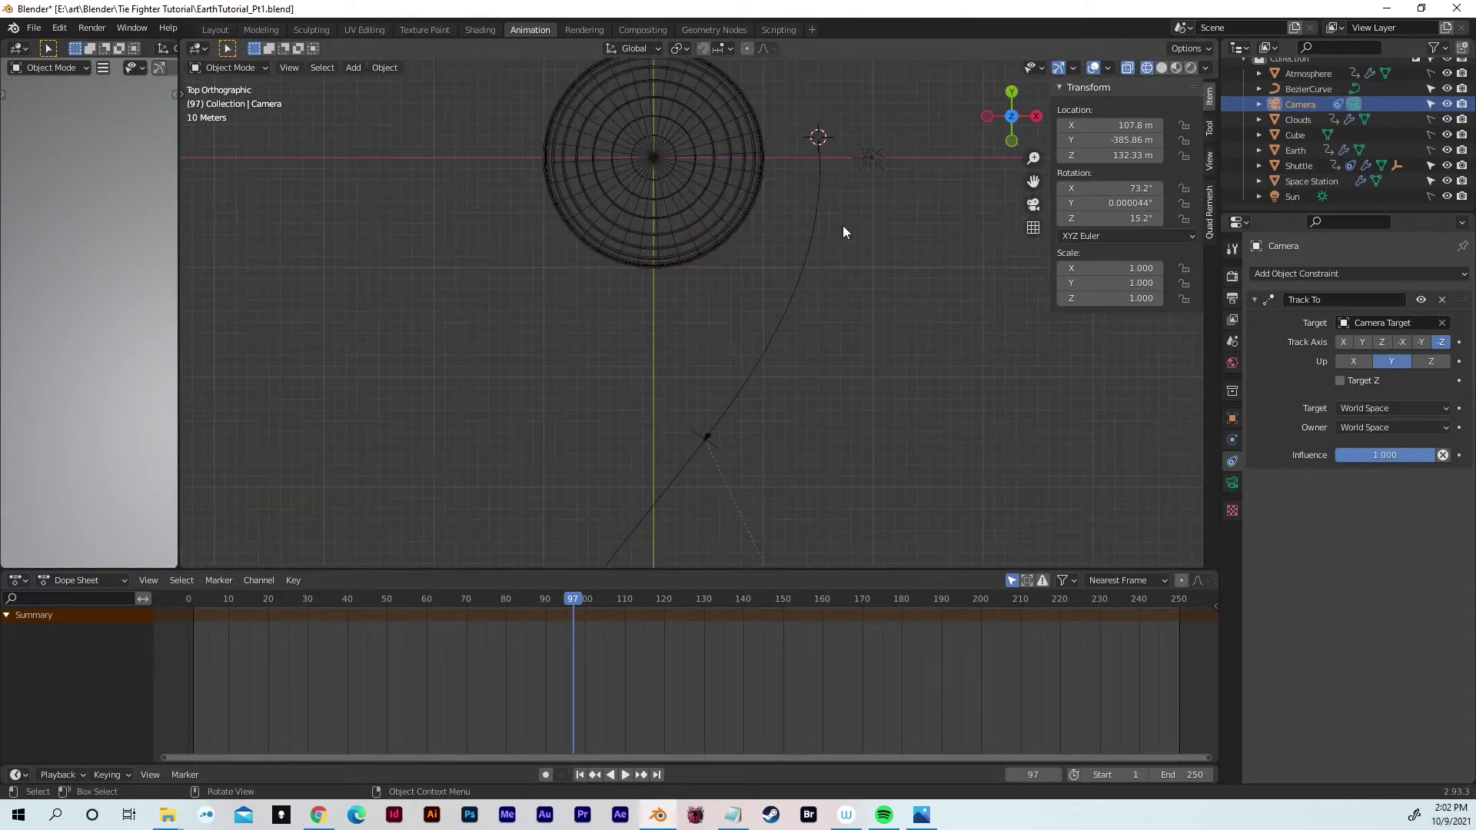
scroll(735, 419, "up", 4)
key("g")
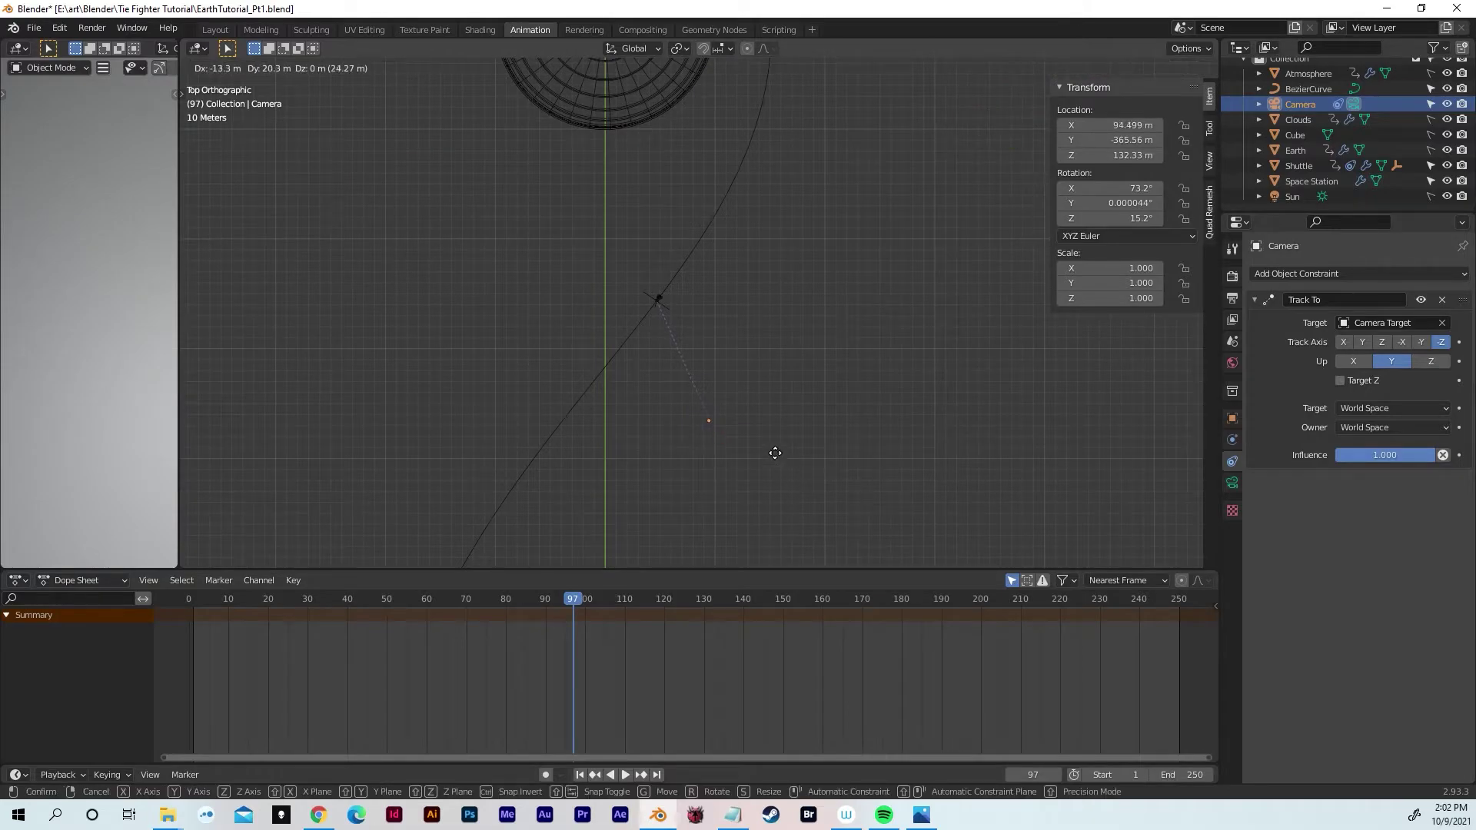
left_click(754, 414)
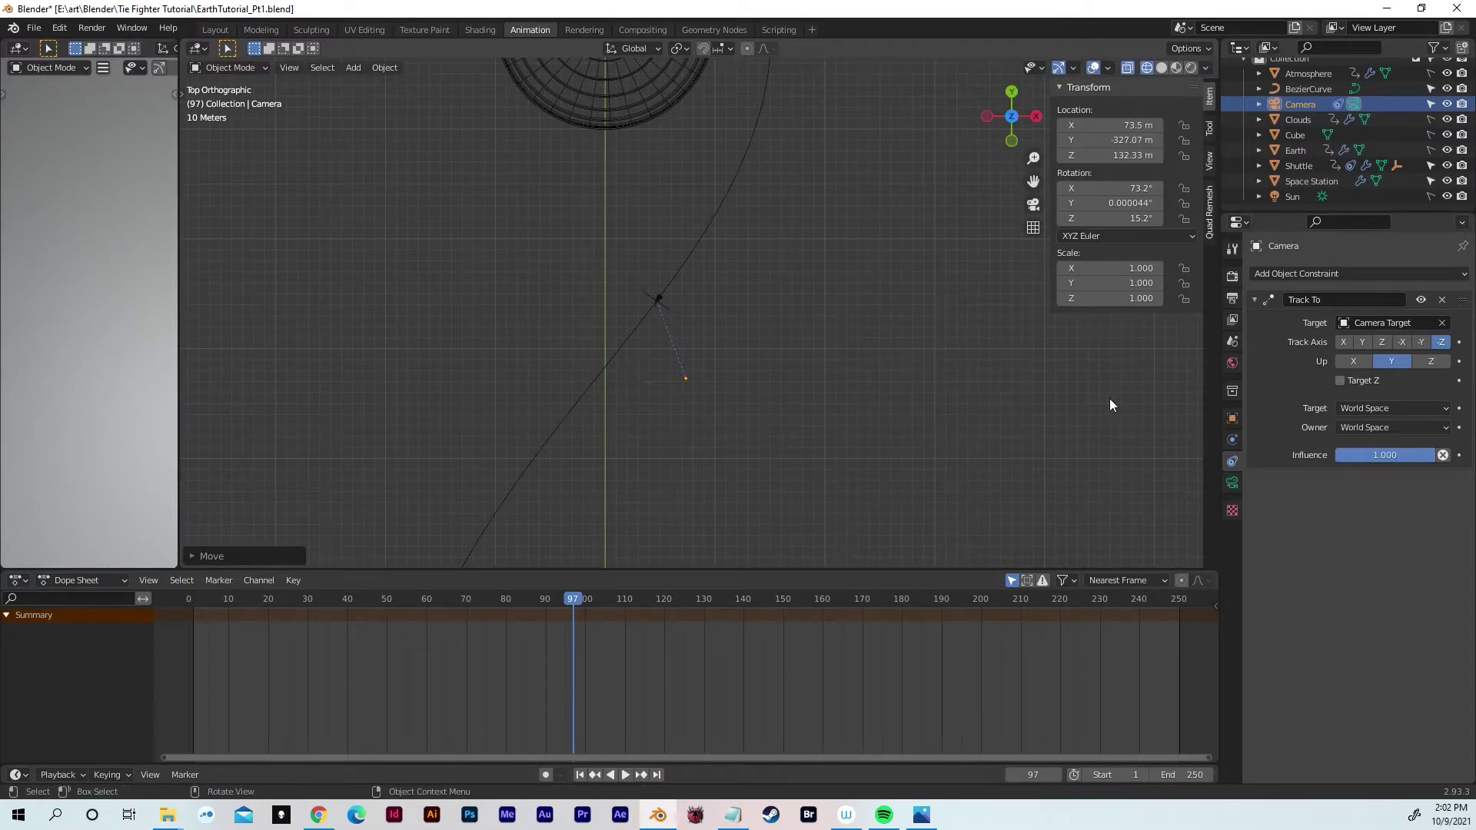
Step: Look through the camera and set its focal length to 20 mm
left_click(1034, 205)
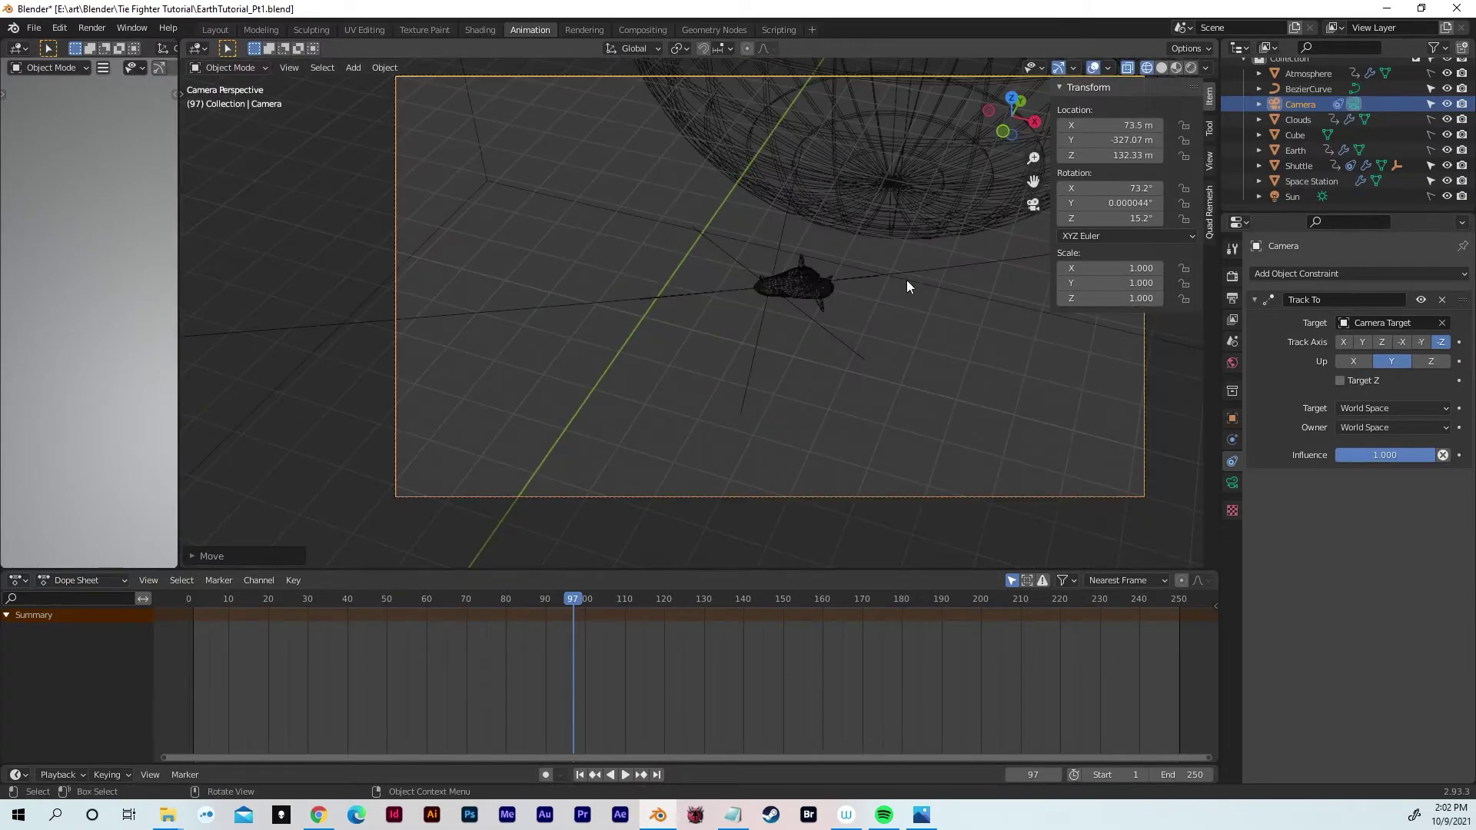
left_click(1231, 484)
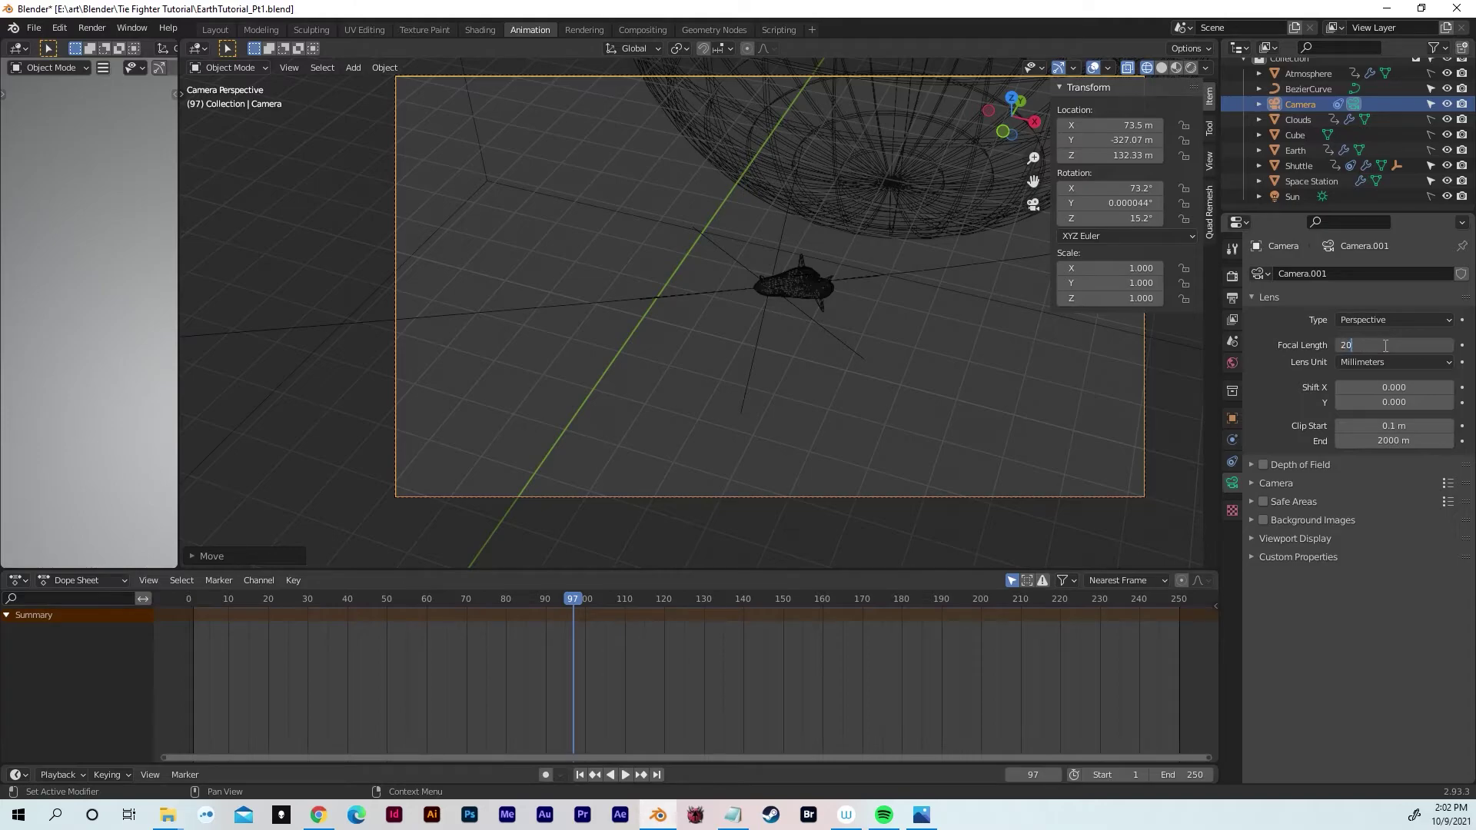
key("Return")
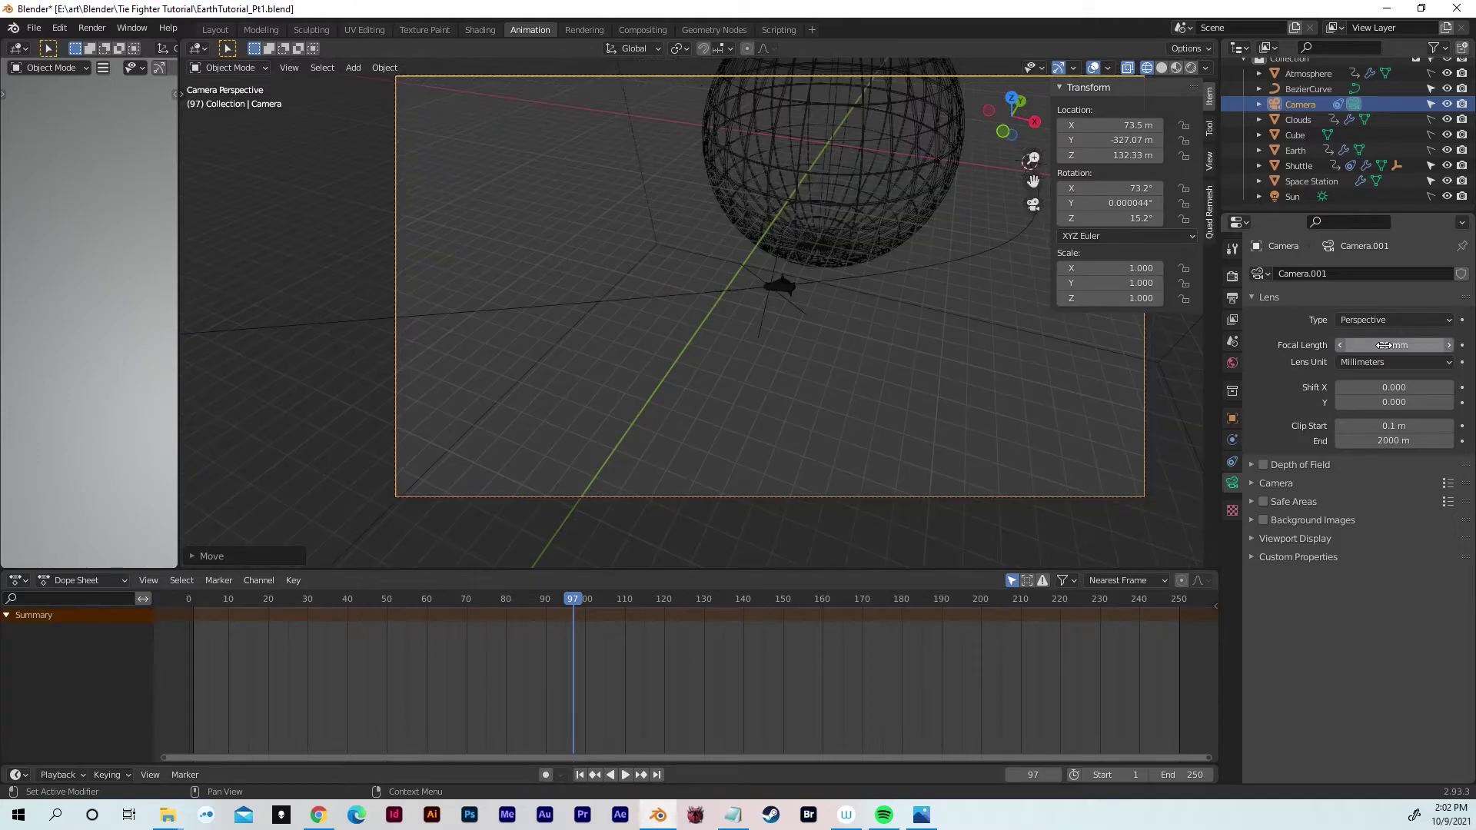
Step: Try placing the camera right beside the shuttle at frame 97, at about X 54.5 m, Y -277 m, Z 70.6 m, and check its view
left_click(1012, 99)
scroll(735, 348, "up", 2)
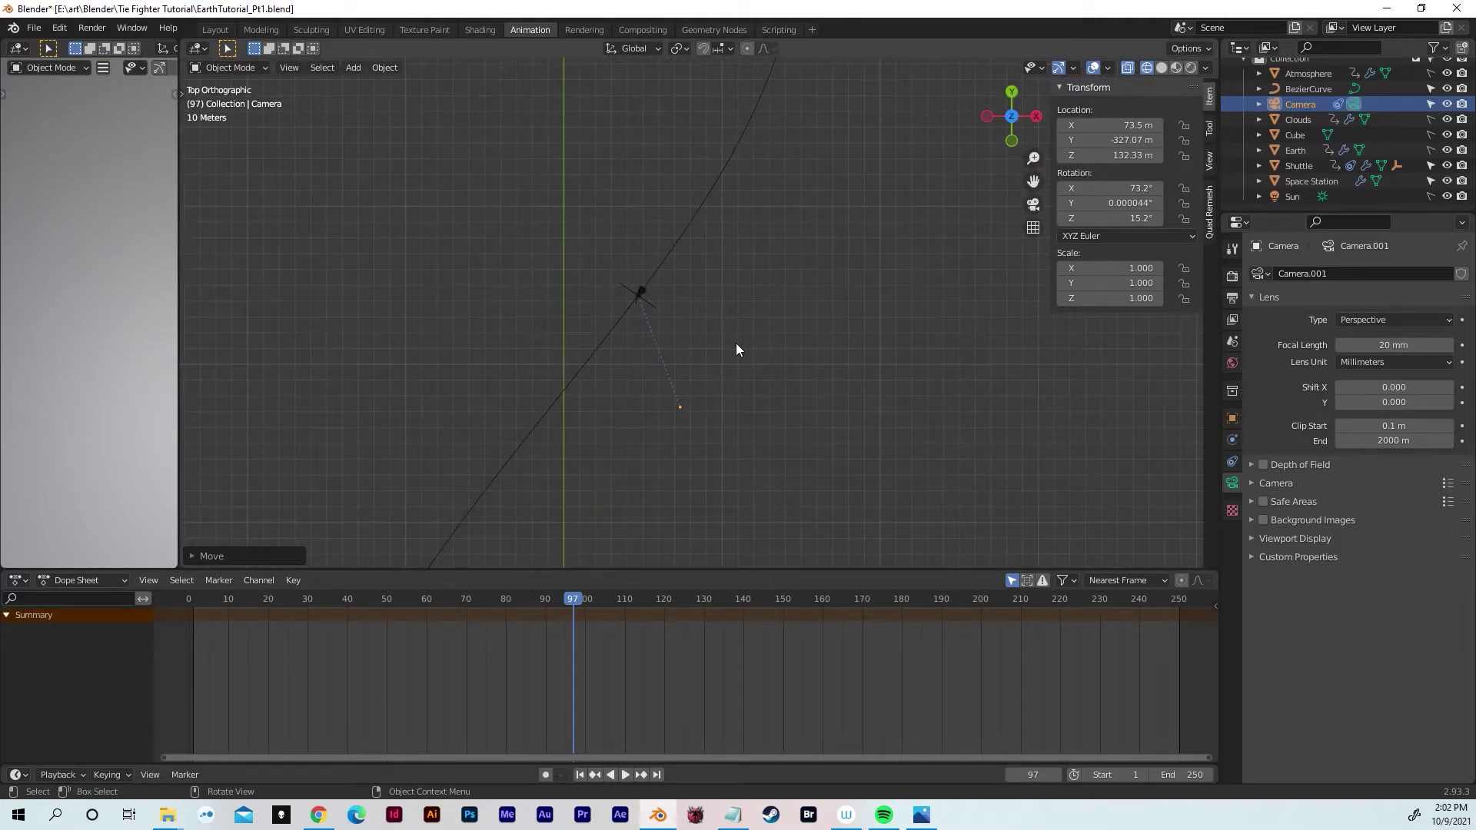
key("g")
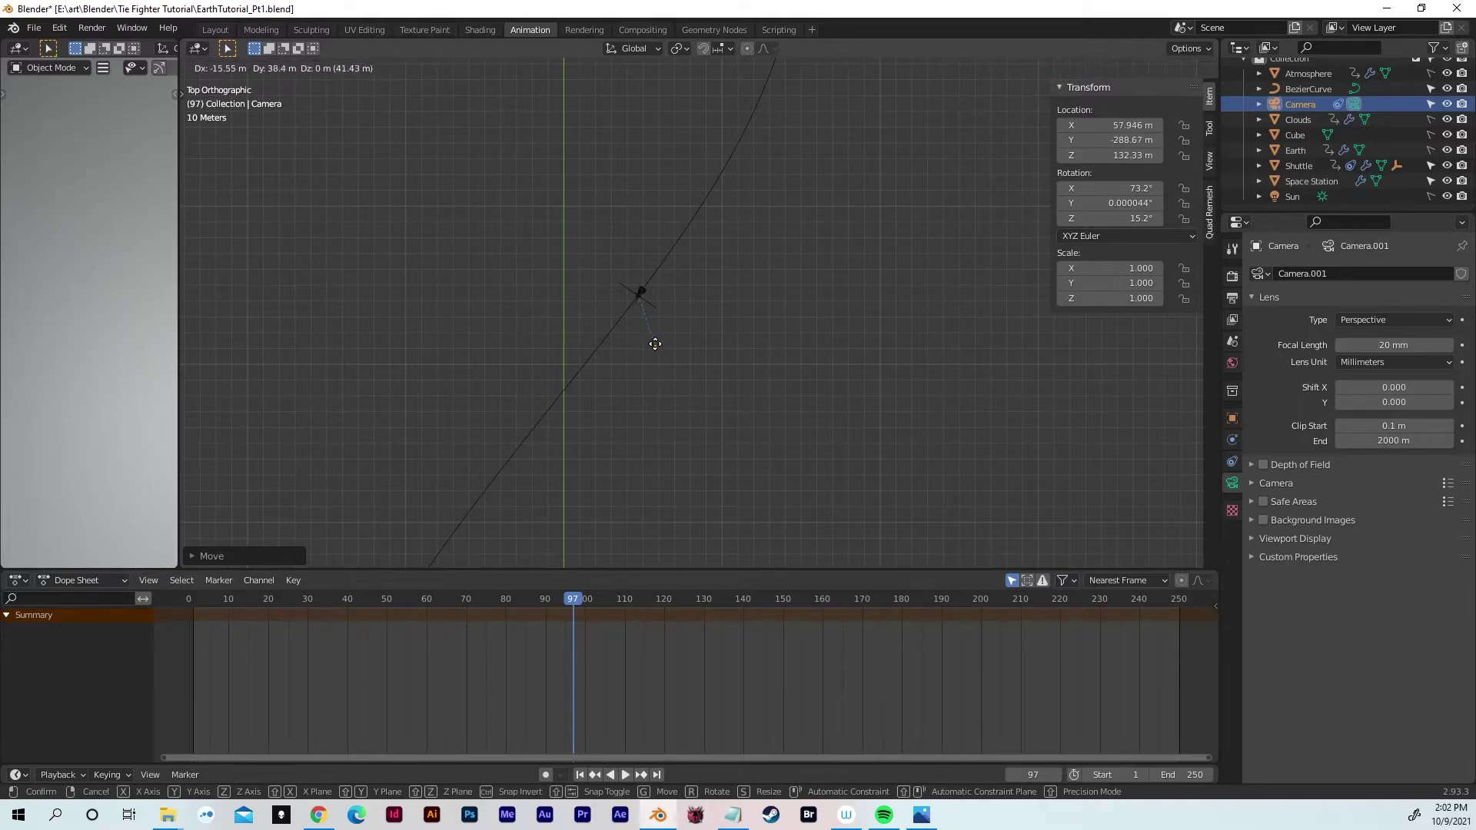
left_click(650, 335)
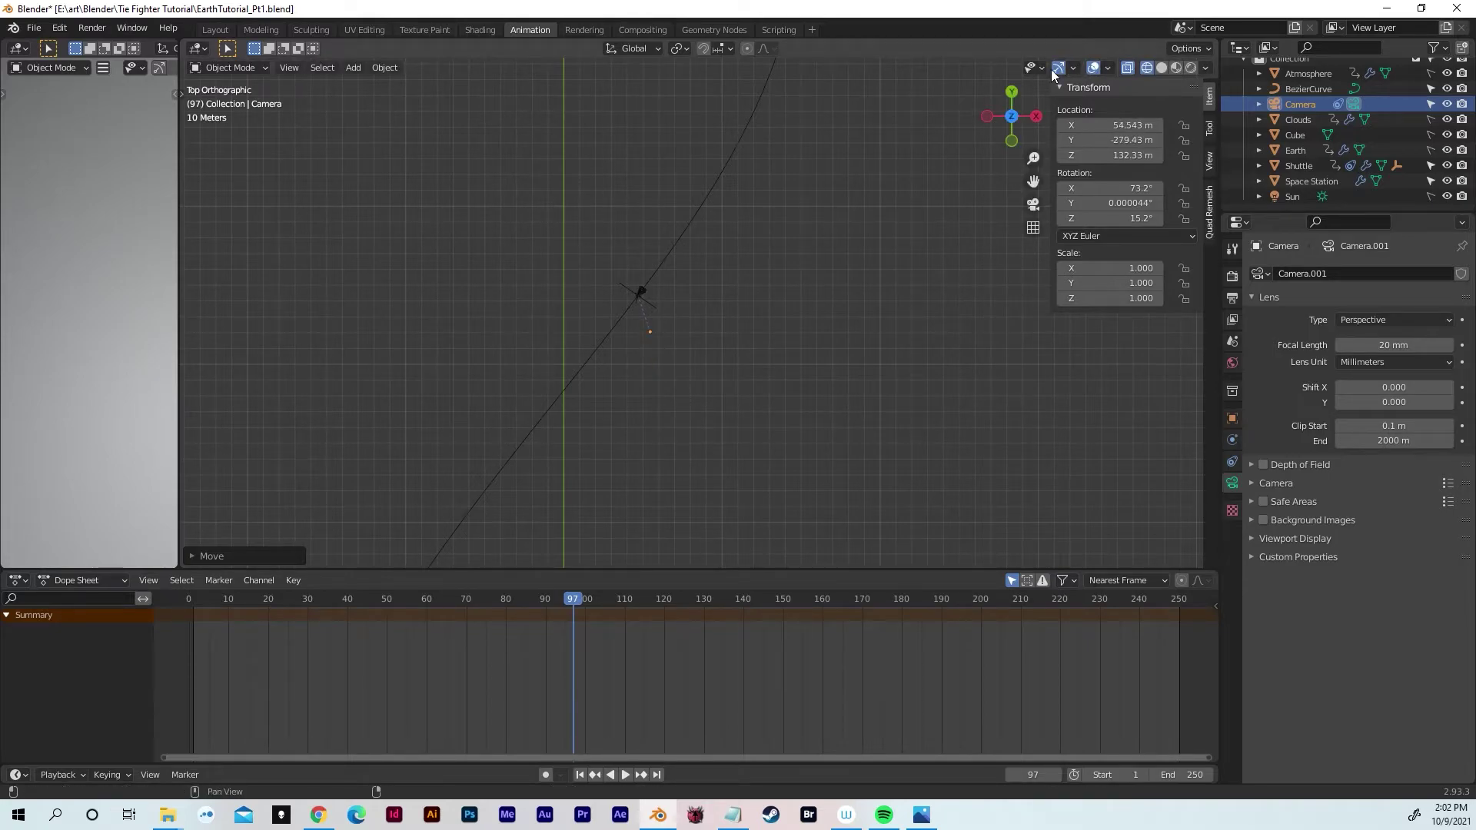
left_click(1034, 117)
key("g")
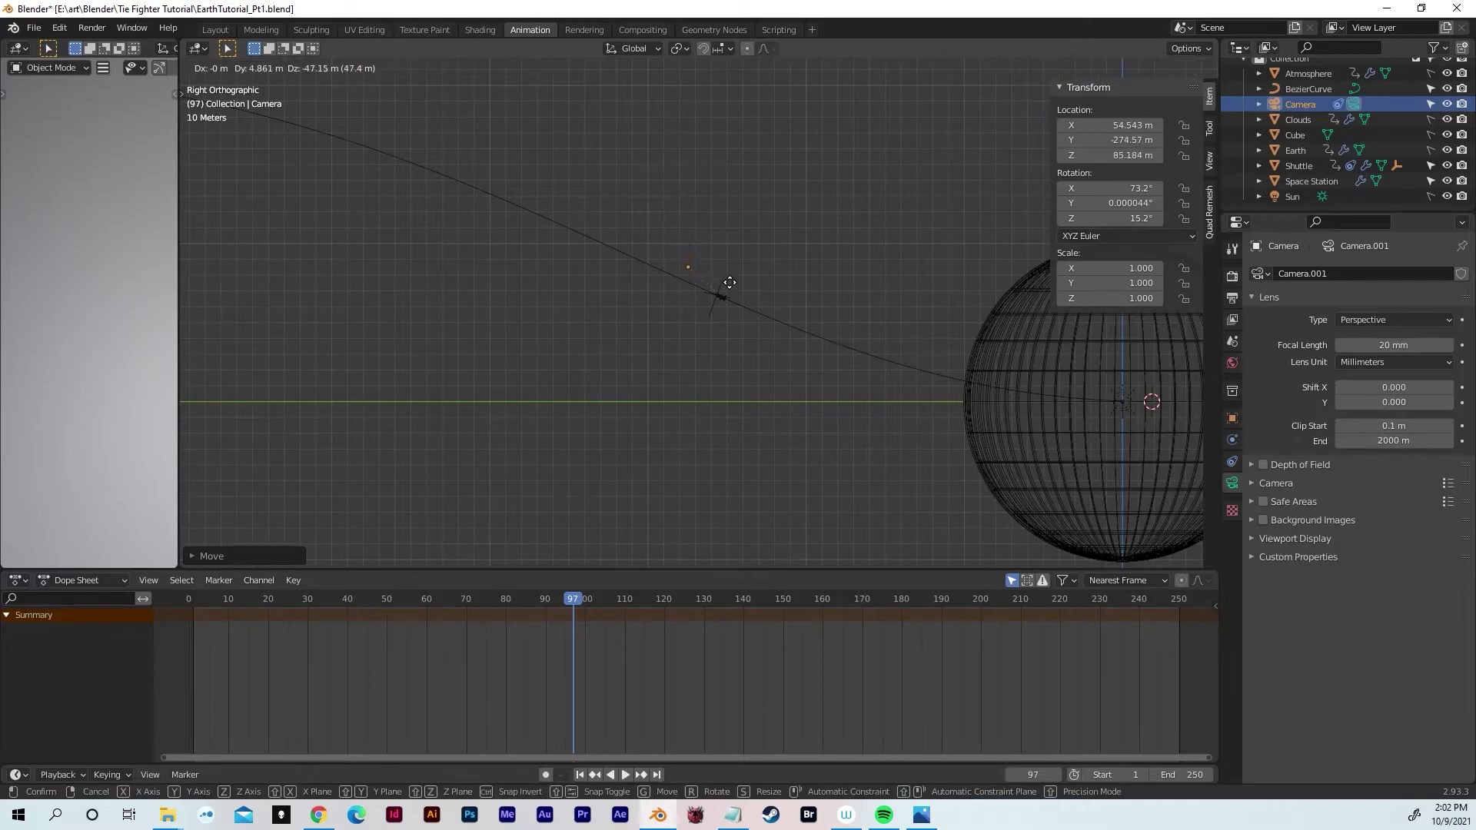
left_click(727, 306)
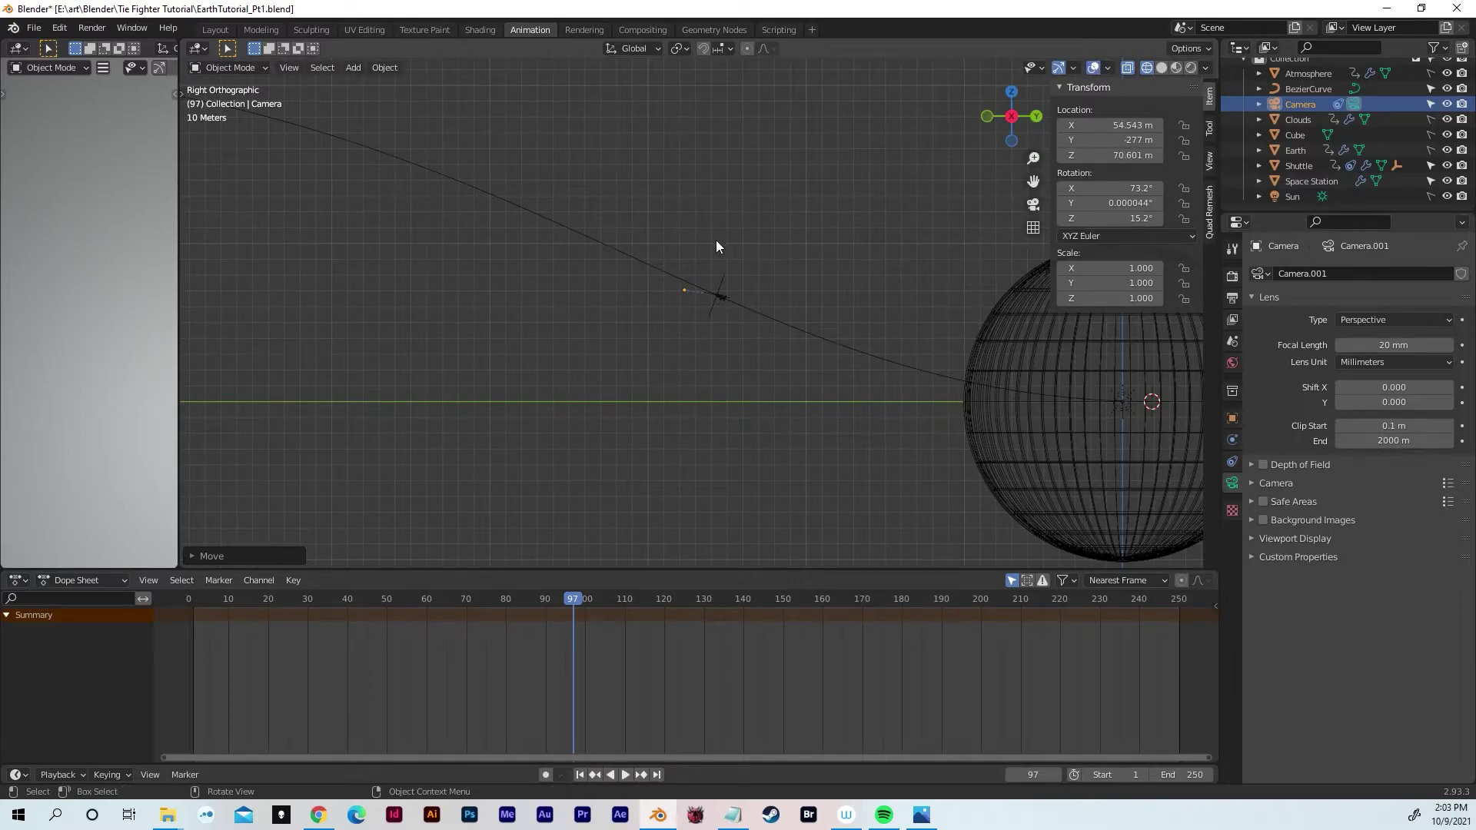
left_click(1032, 204)
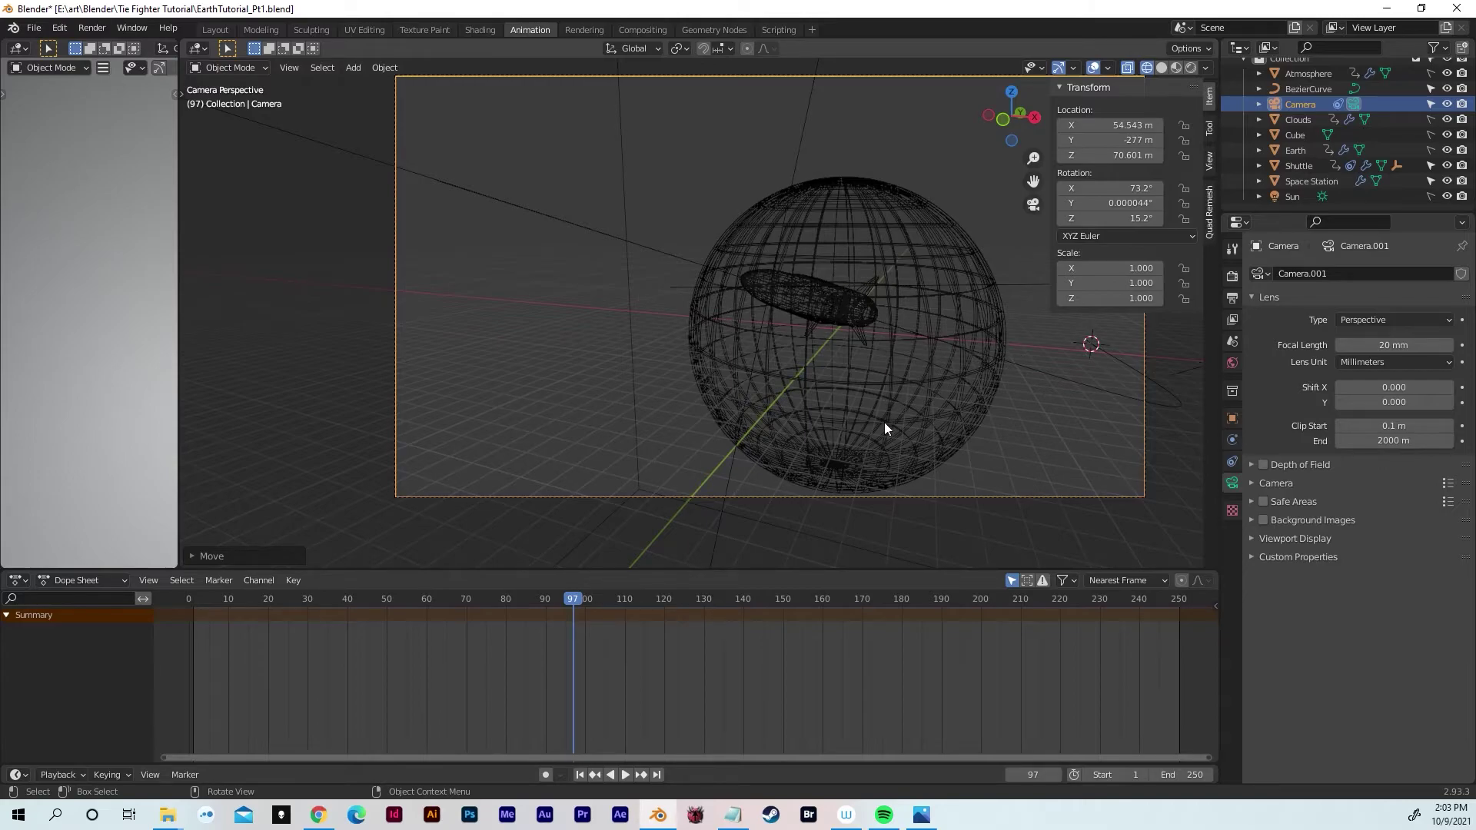
Step: Preview the camera's shot with rendered shading and scrub the timeline between frames 105 and 79
left_click_drag(574, 606, 605, 588)
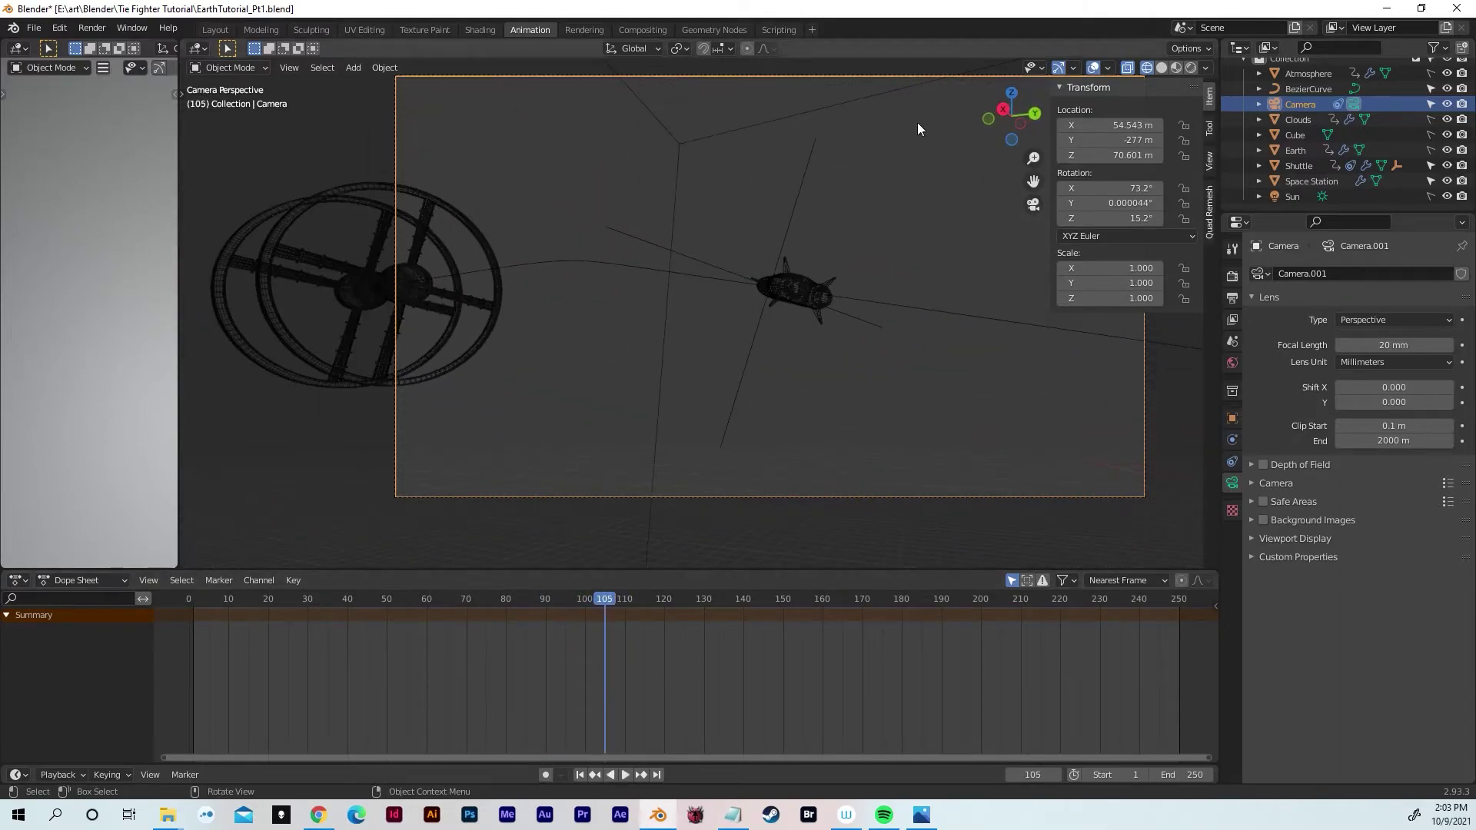
left_click(1189, 67)
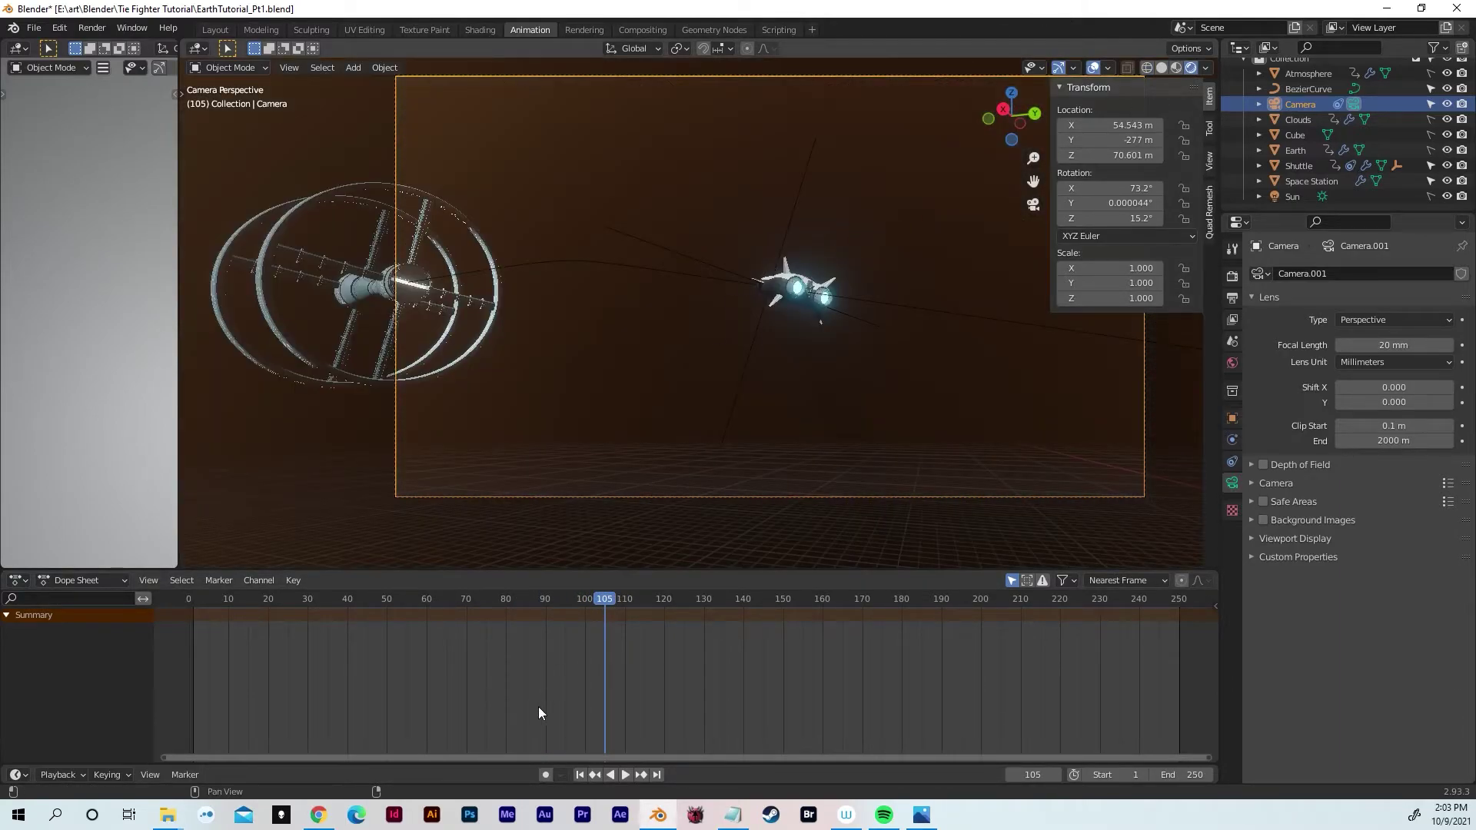
left_click_drag(605, 600, 502, 598)
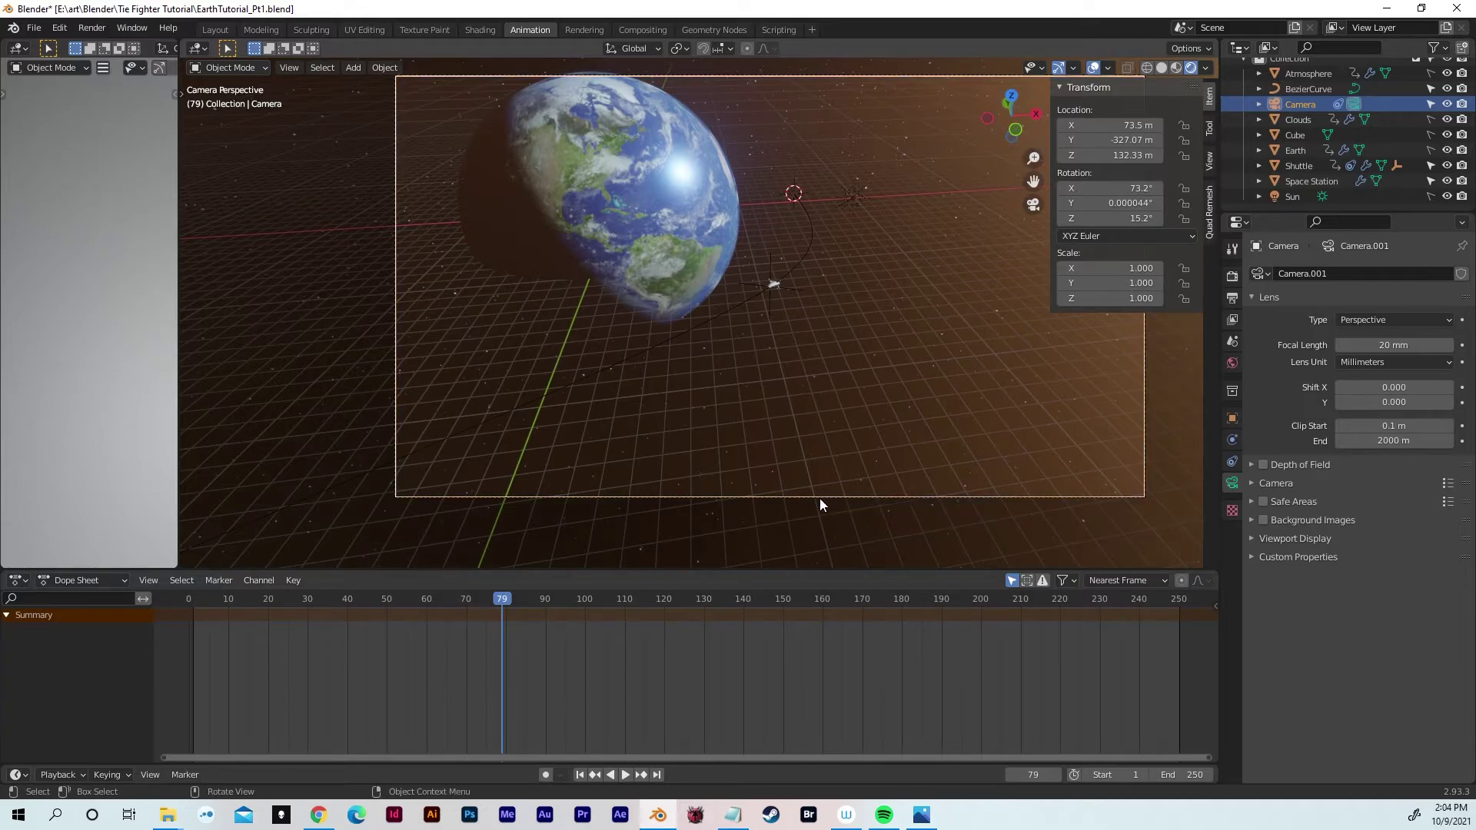
Step: Move the camera in top view to a spot near the flight path between Earth and the station, about X -47 m, Y -402.5 m
left_click(1013, 96)
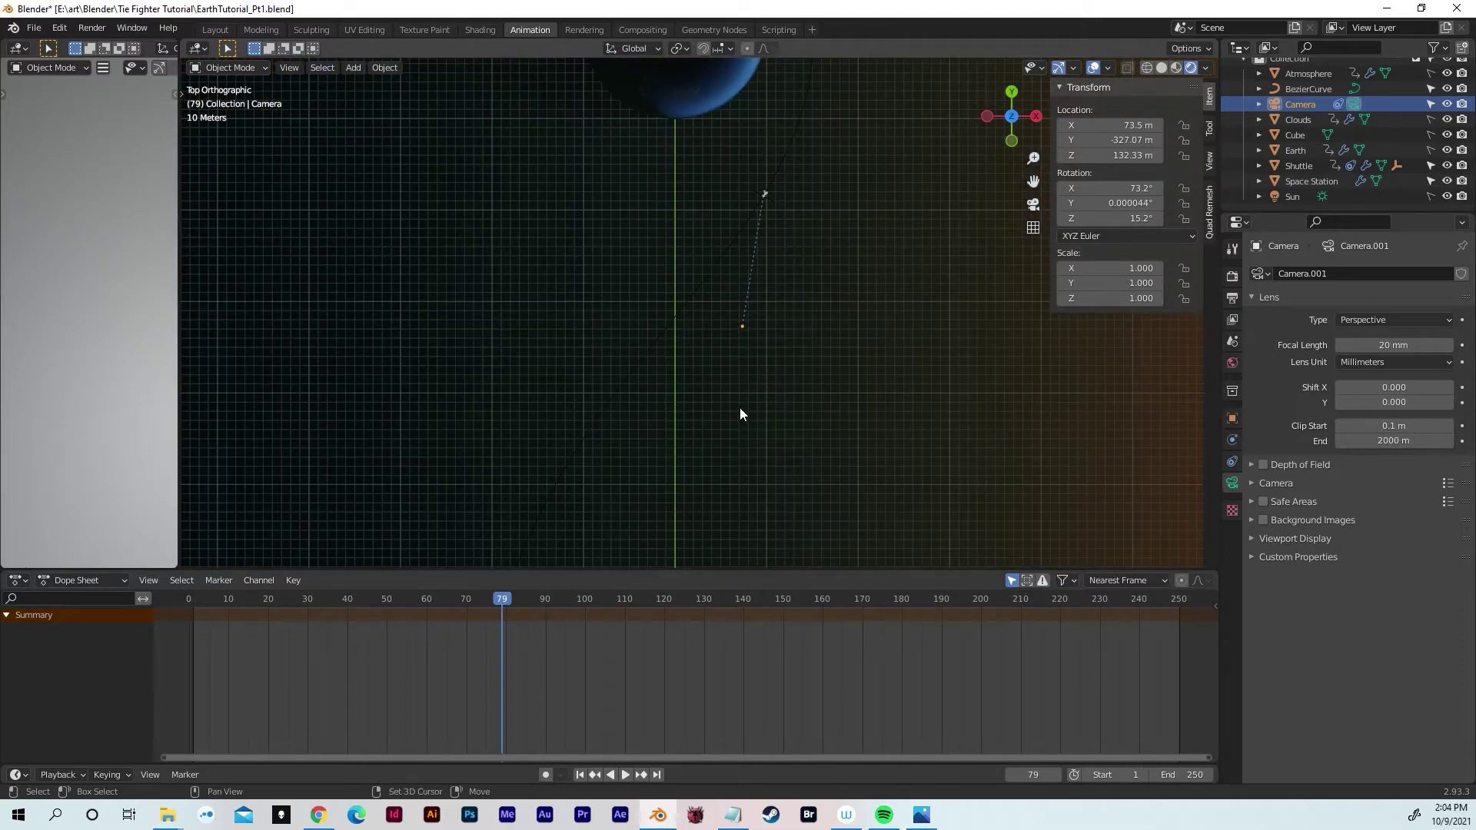
scroll(755, 292, "down", 3)
key("g")
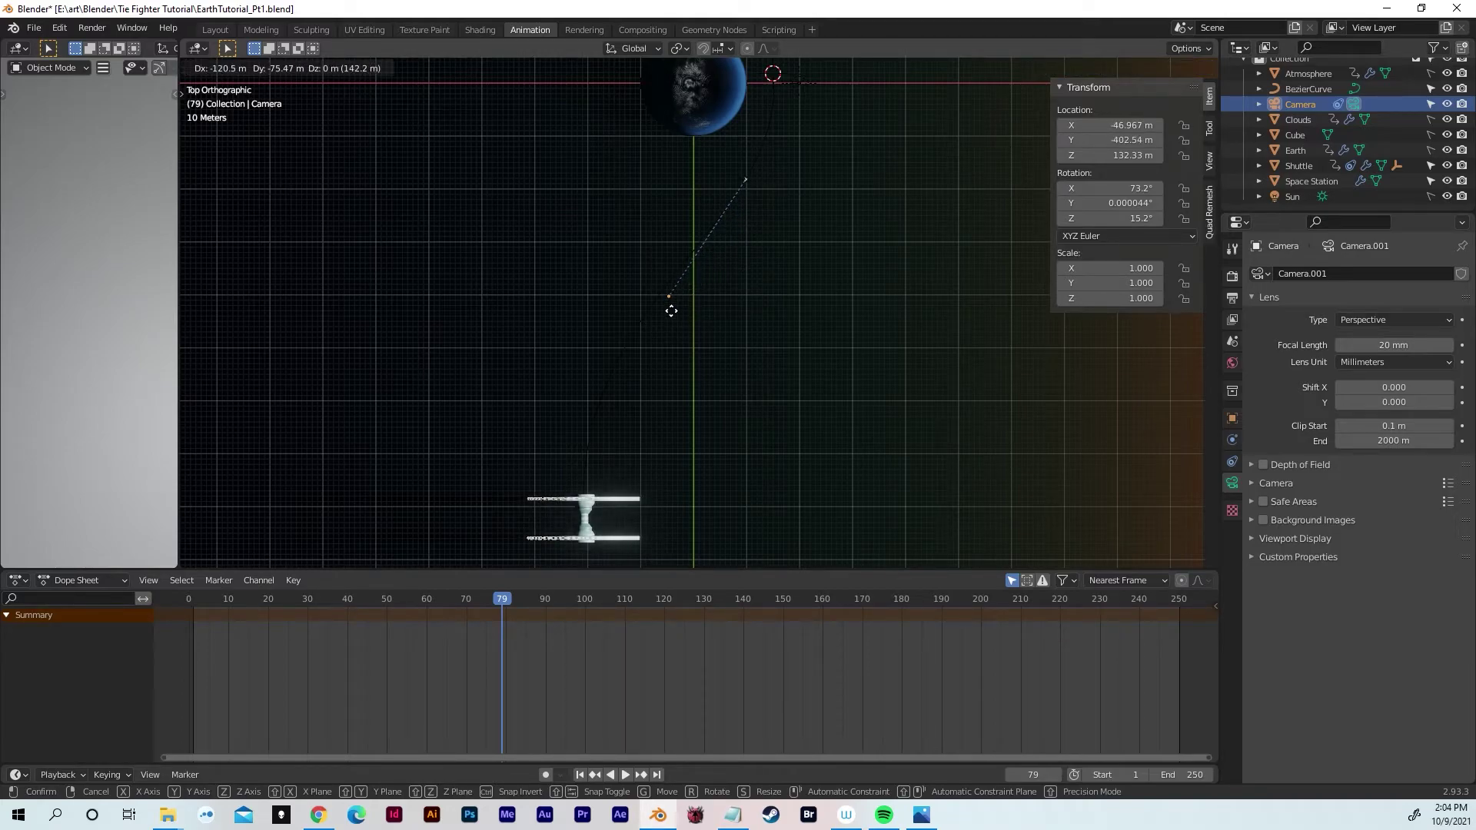
left_click(671, 311)
scroll(674, 311, "up", 3)
Step: Switch to wireframe shading, fine-tune the camera's position near the path to about X -49.2 m, Y -400.6 m, and view it from the right
left_click(1146, 67)
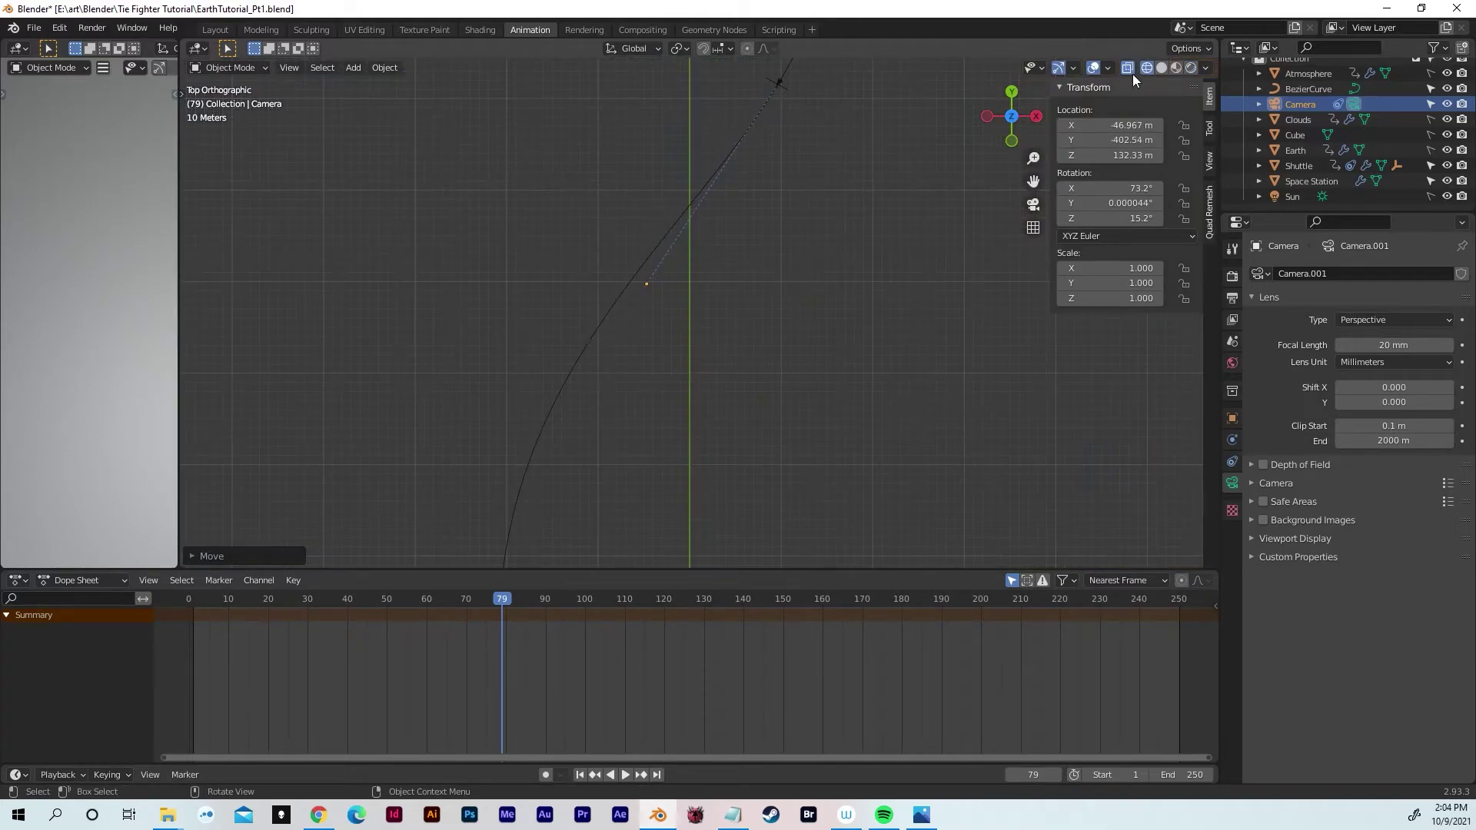
scroll(667, 223, "up", 3)
middle_click_drag(607, 270, 697, 316, "shift")
scroll(668, 302, "up", 2)
key("g")
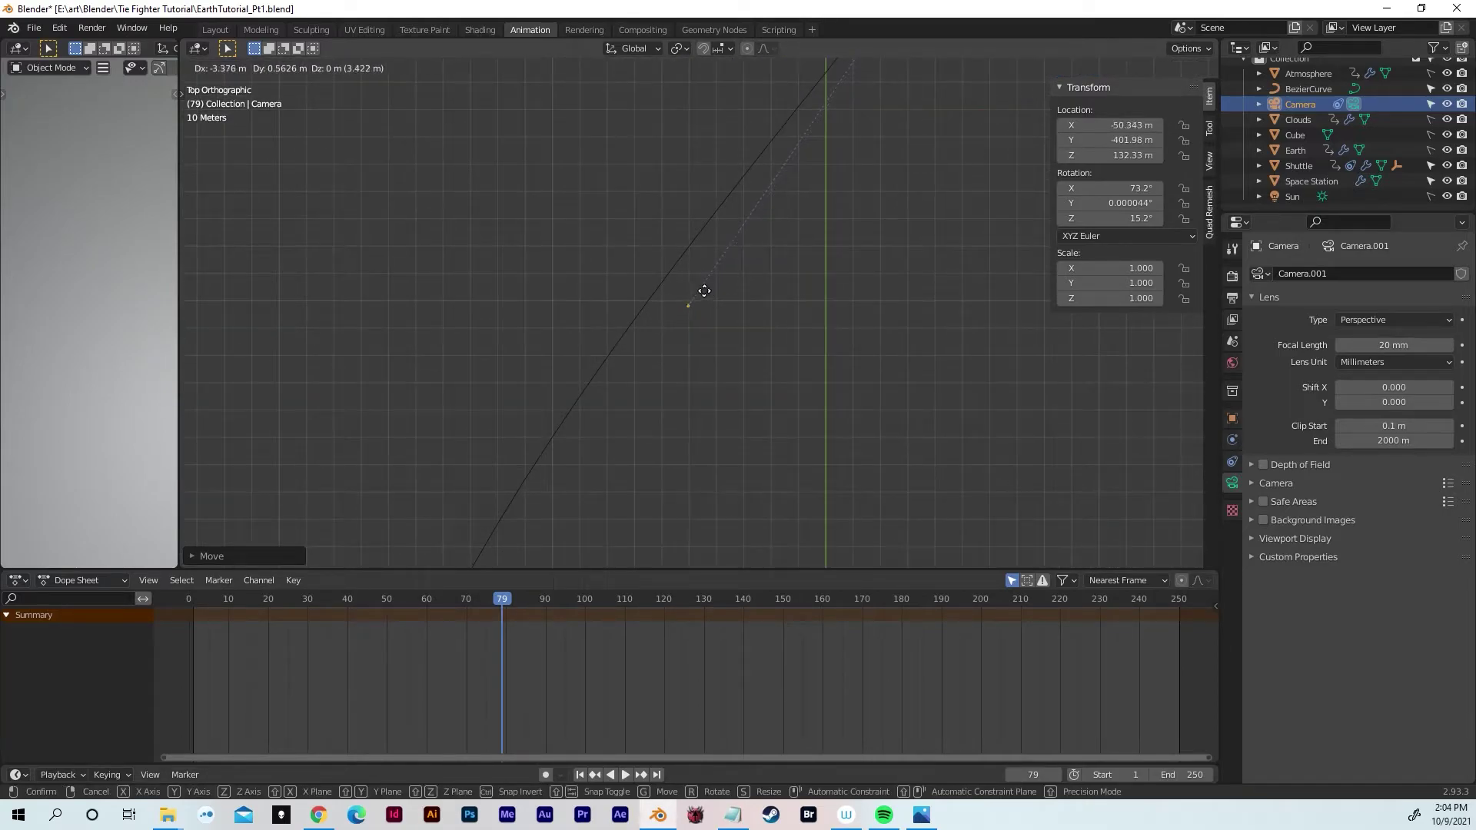
left_click(707, 287)
left_click(1037, 117)
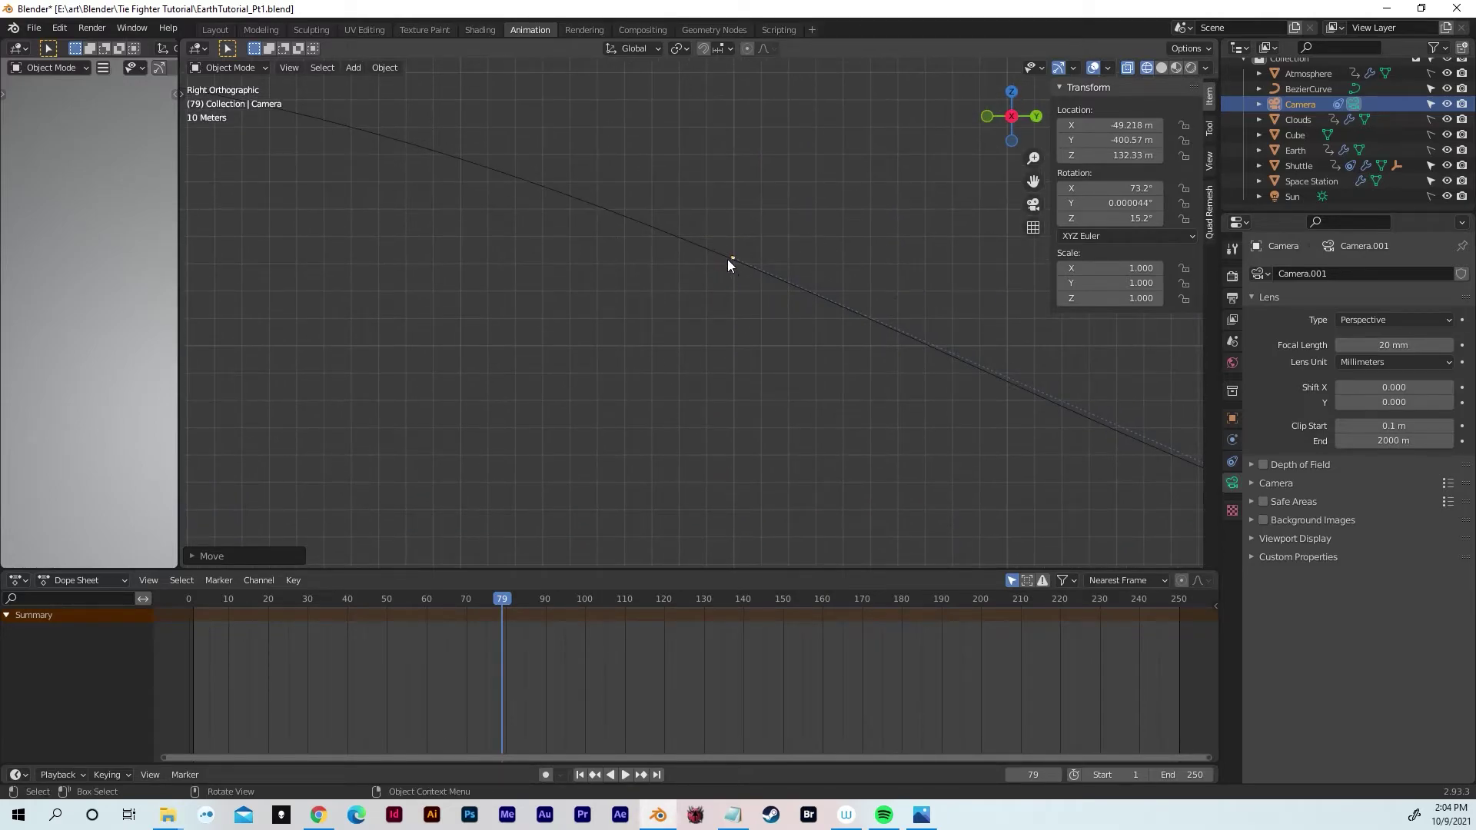
Step: Look through the camera with rendered shading and play the animation from the beginning to review the shot
left_click(1031, 206)
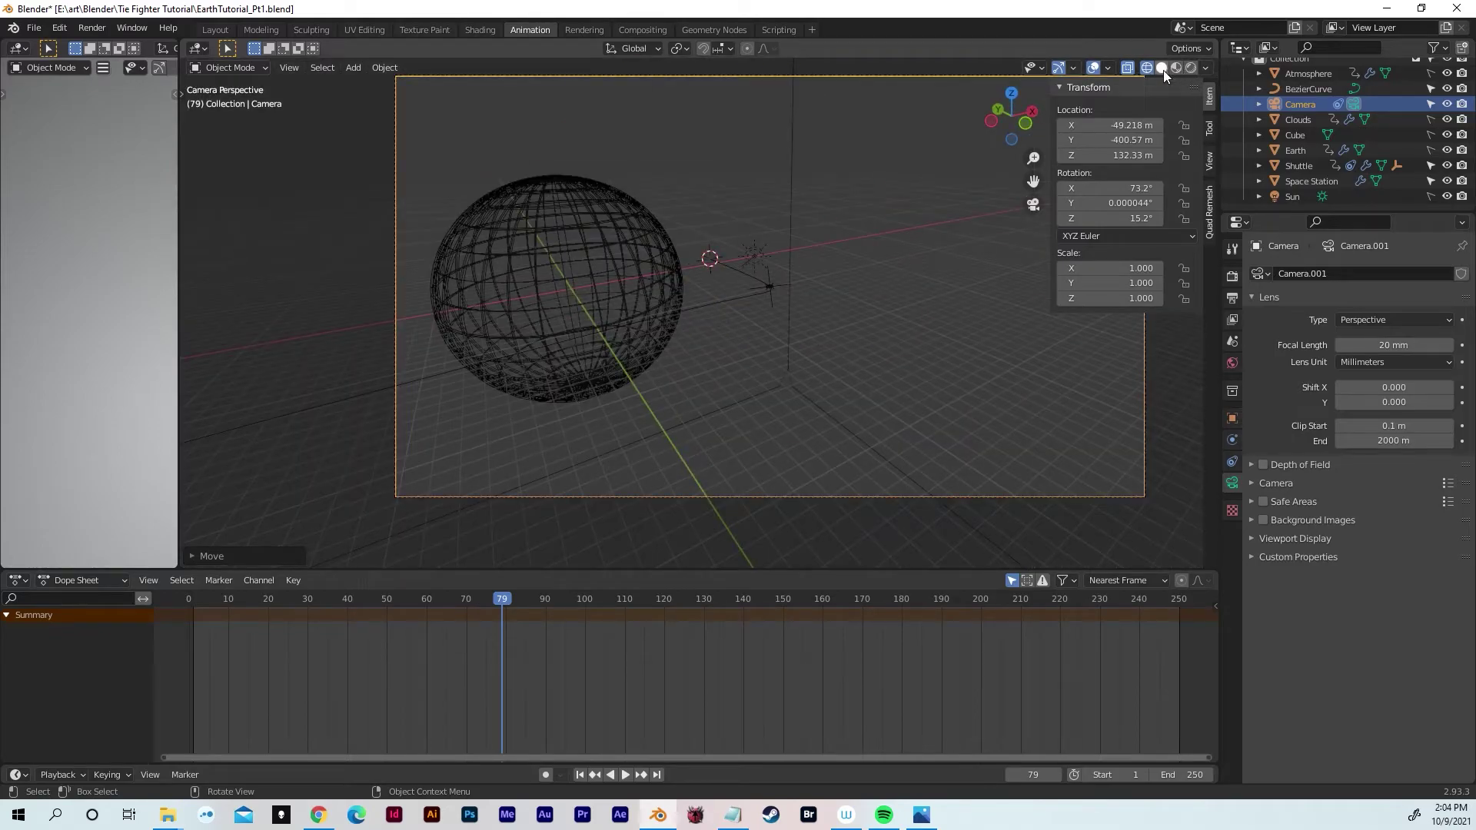
left_click(1188, 68)
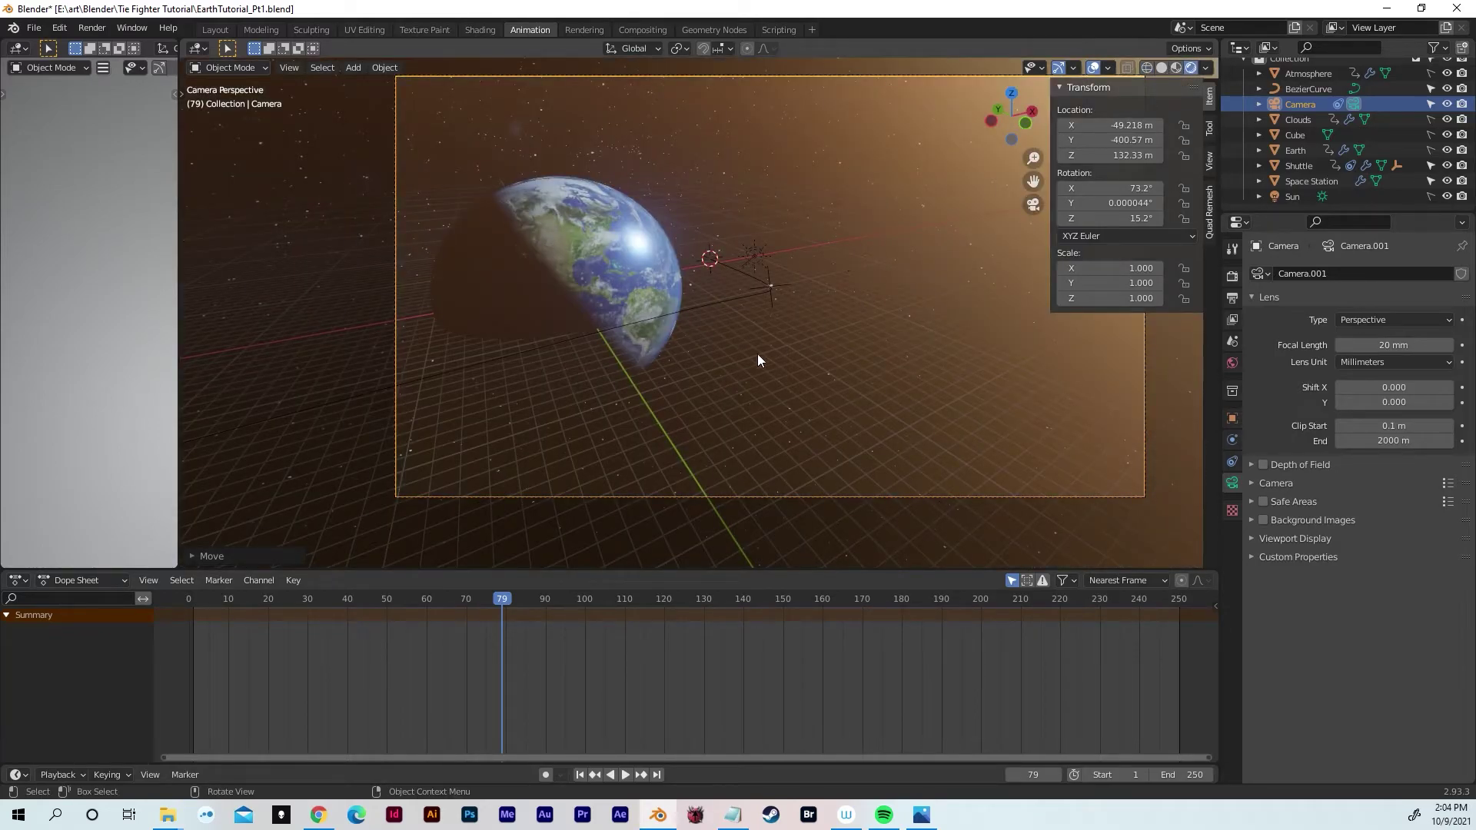
key("space")
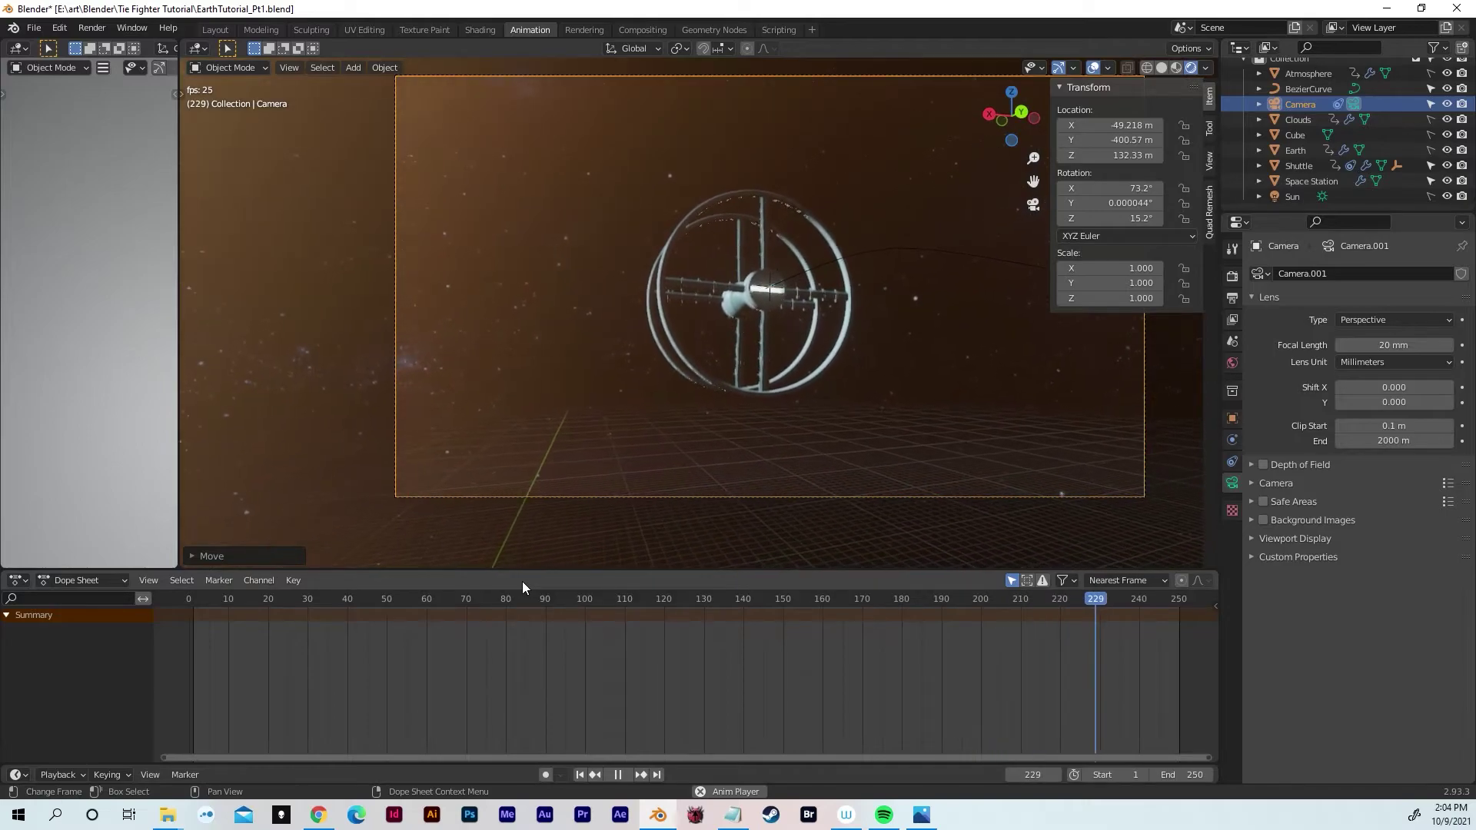
key("space")
left_click_drag(209, 595, 187, 601)
key("space")
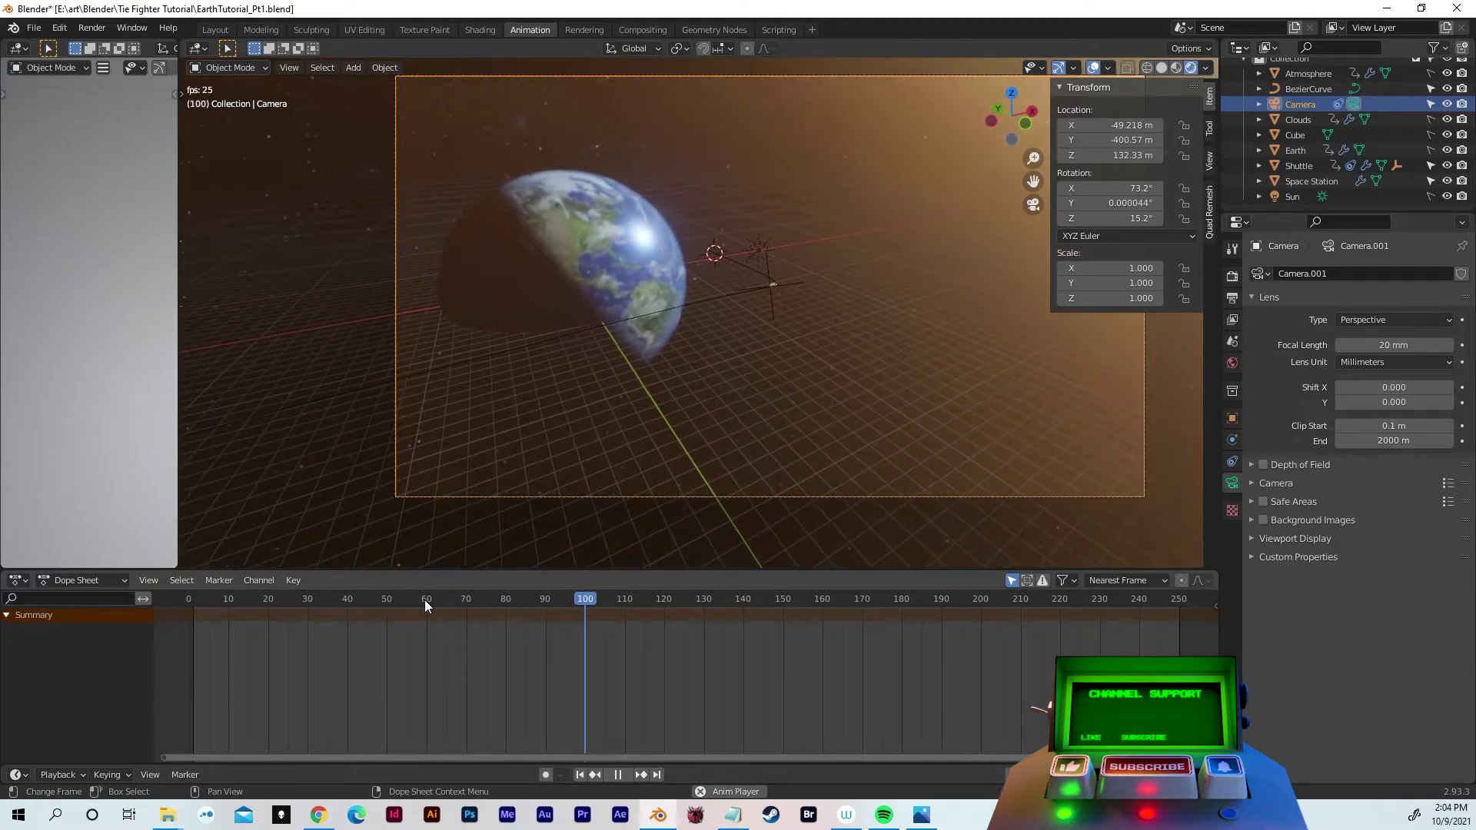
Step: Select the shuttle at frame 126, set the transform orientation to Normal and rotate it 45° about its Y axis
left_click(777, 261)
key("space")
left_click(795, 274)
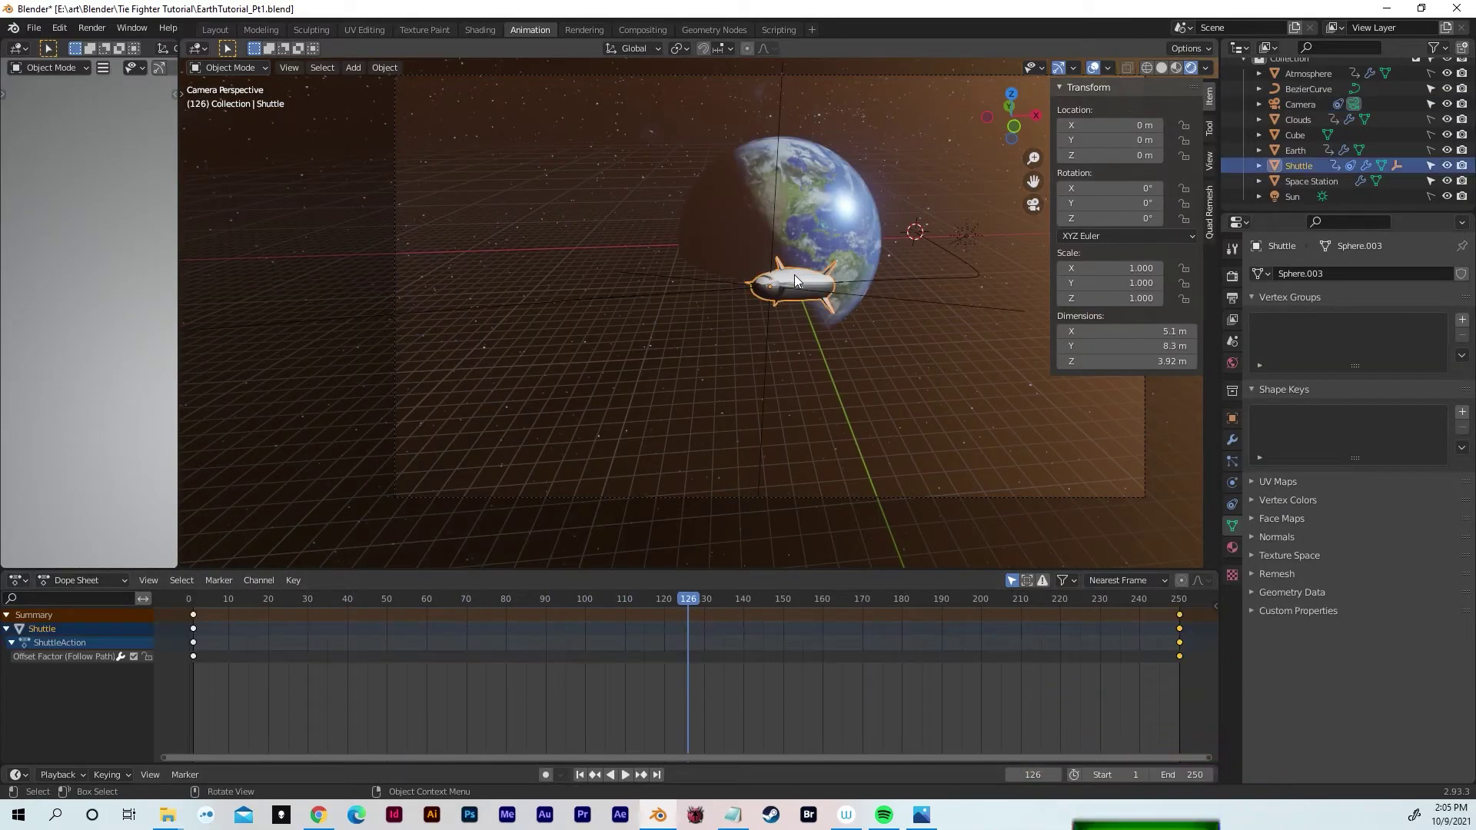
left_click(630, 48)
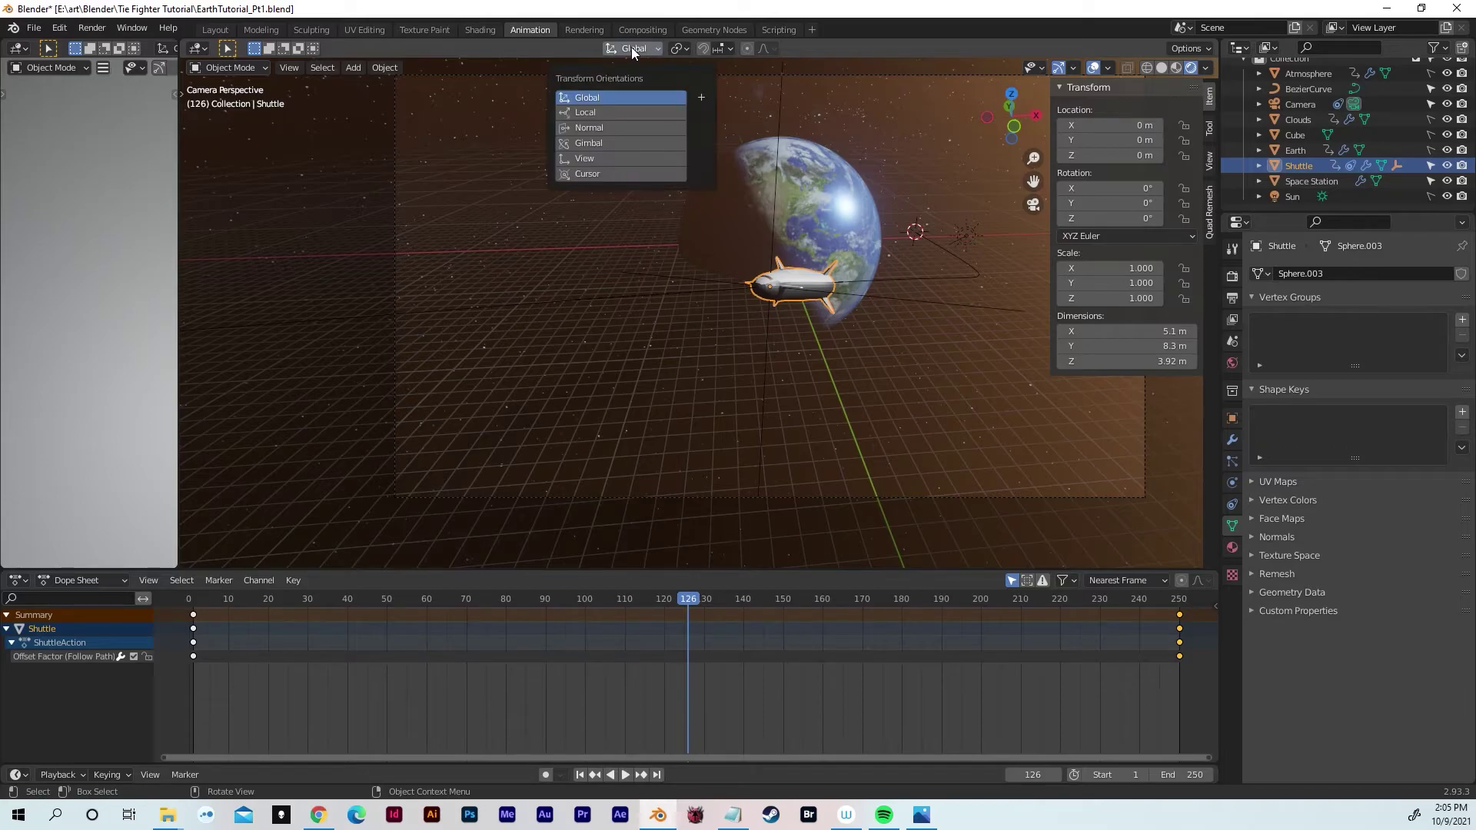
left_click(595, 131)
key("r")
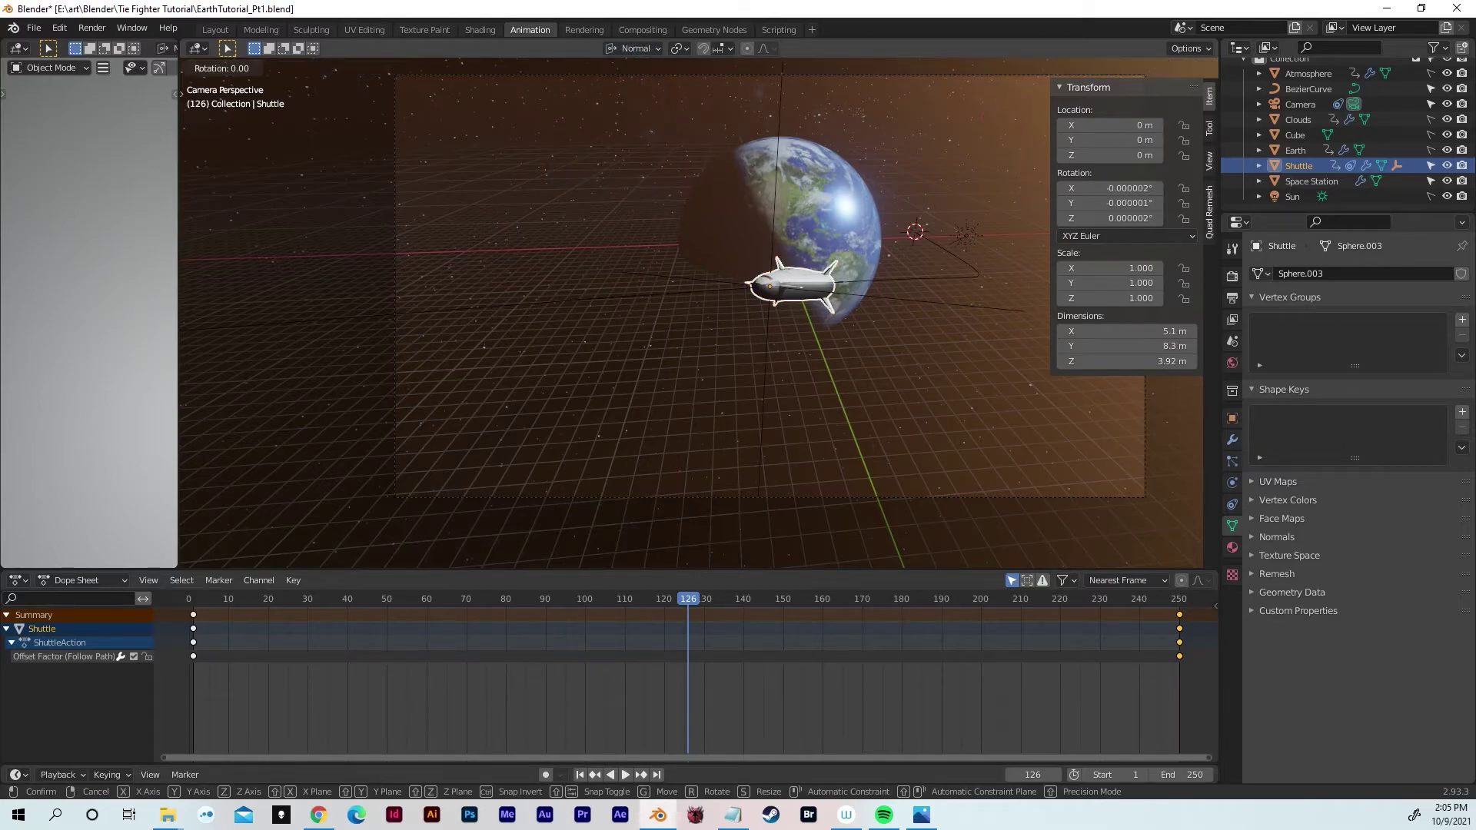
key("y")
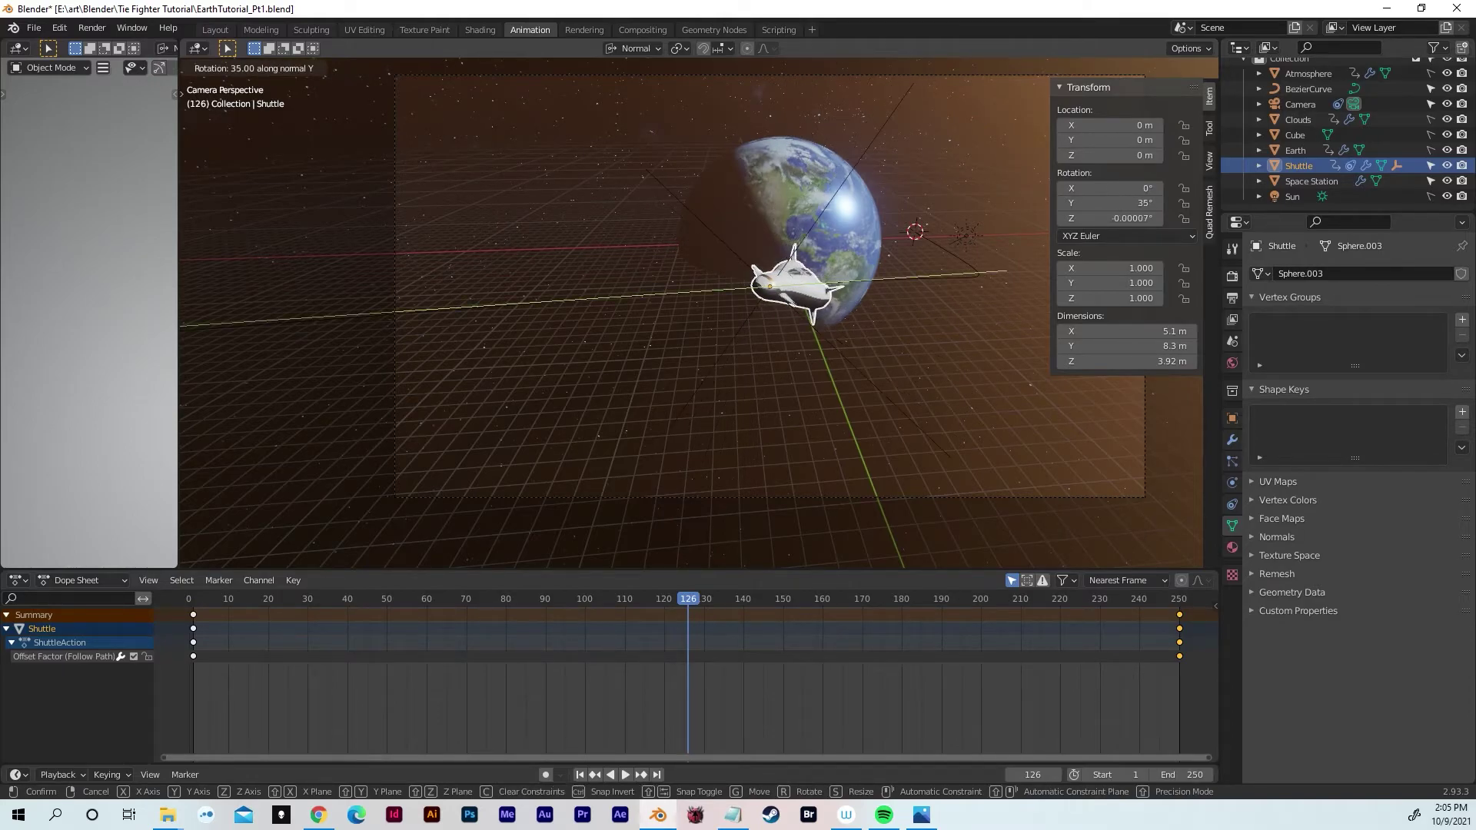
left_click(1025, 426)
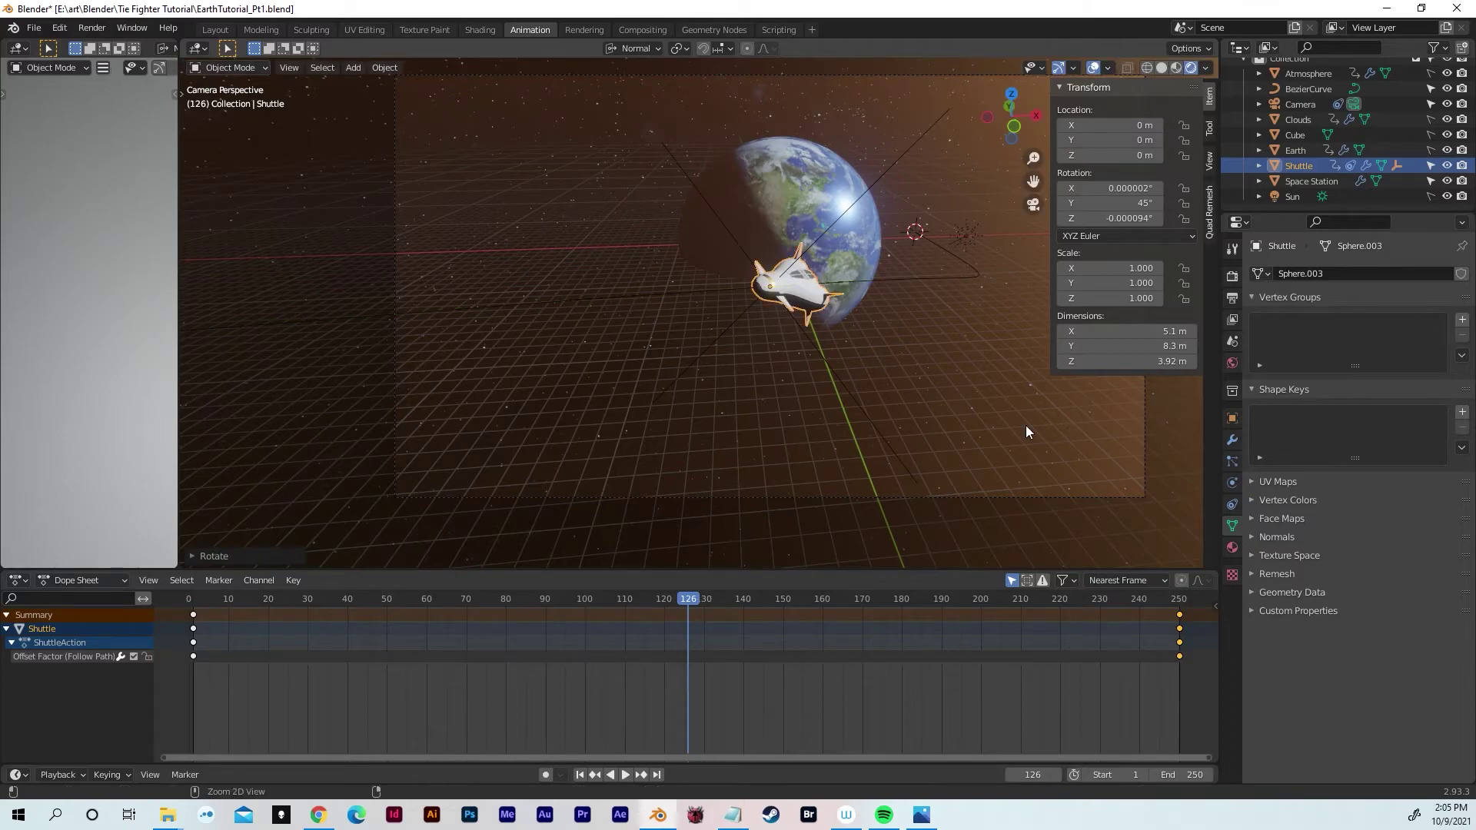
Step: Play the animation from the start through the camera to check the tilted shuttle's flight
key("shift+ctrl+space")
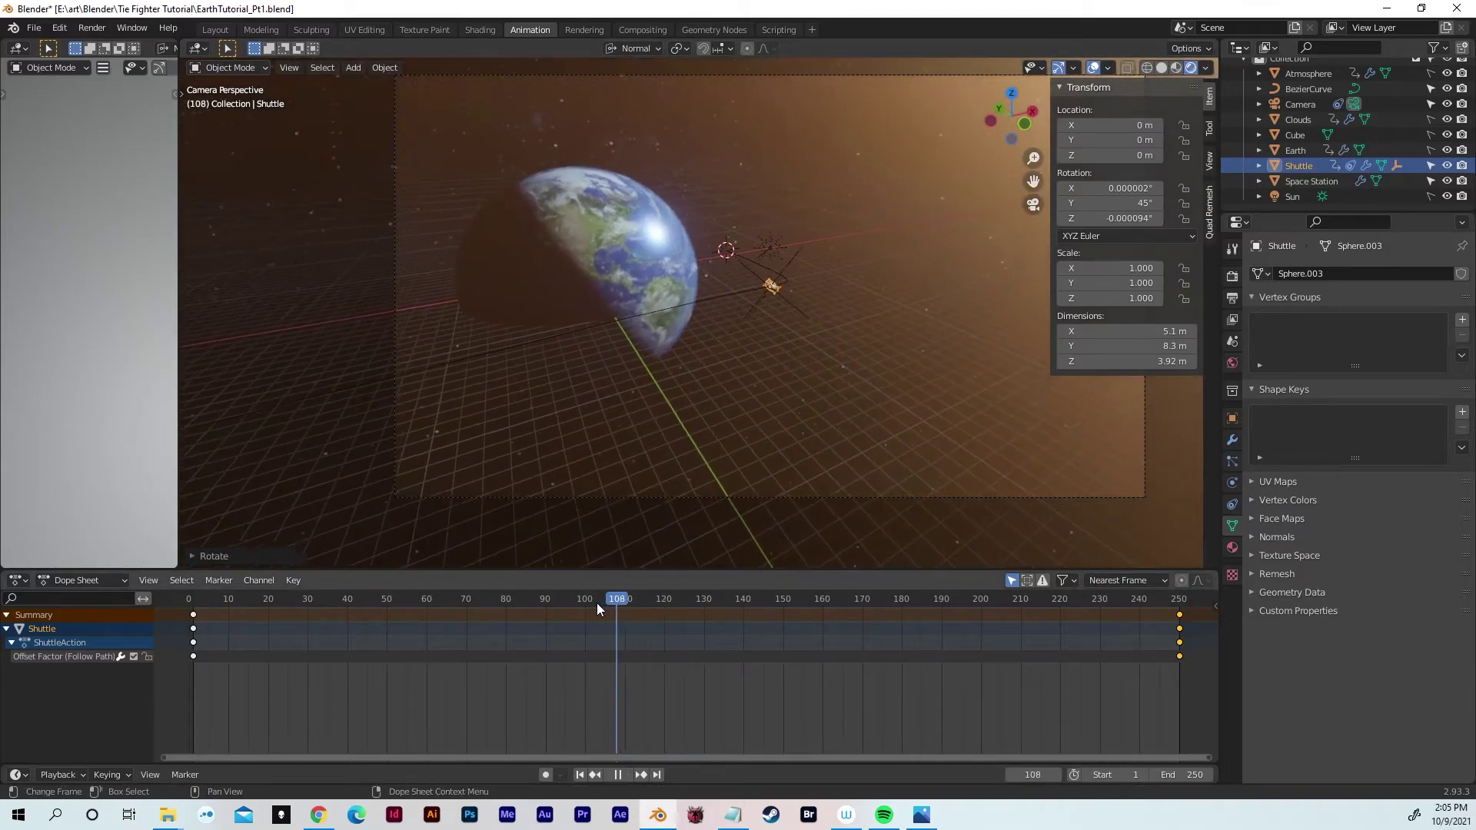
left_click_drag(425, 607, 205, 615)
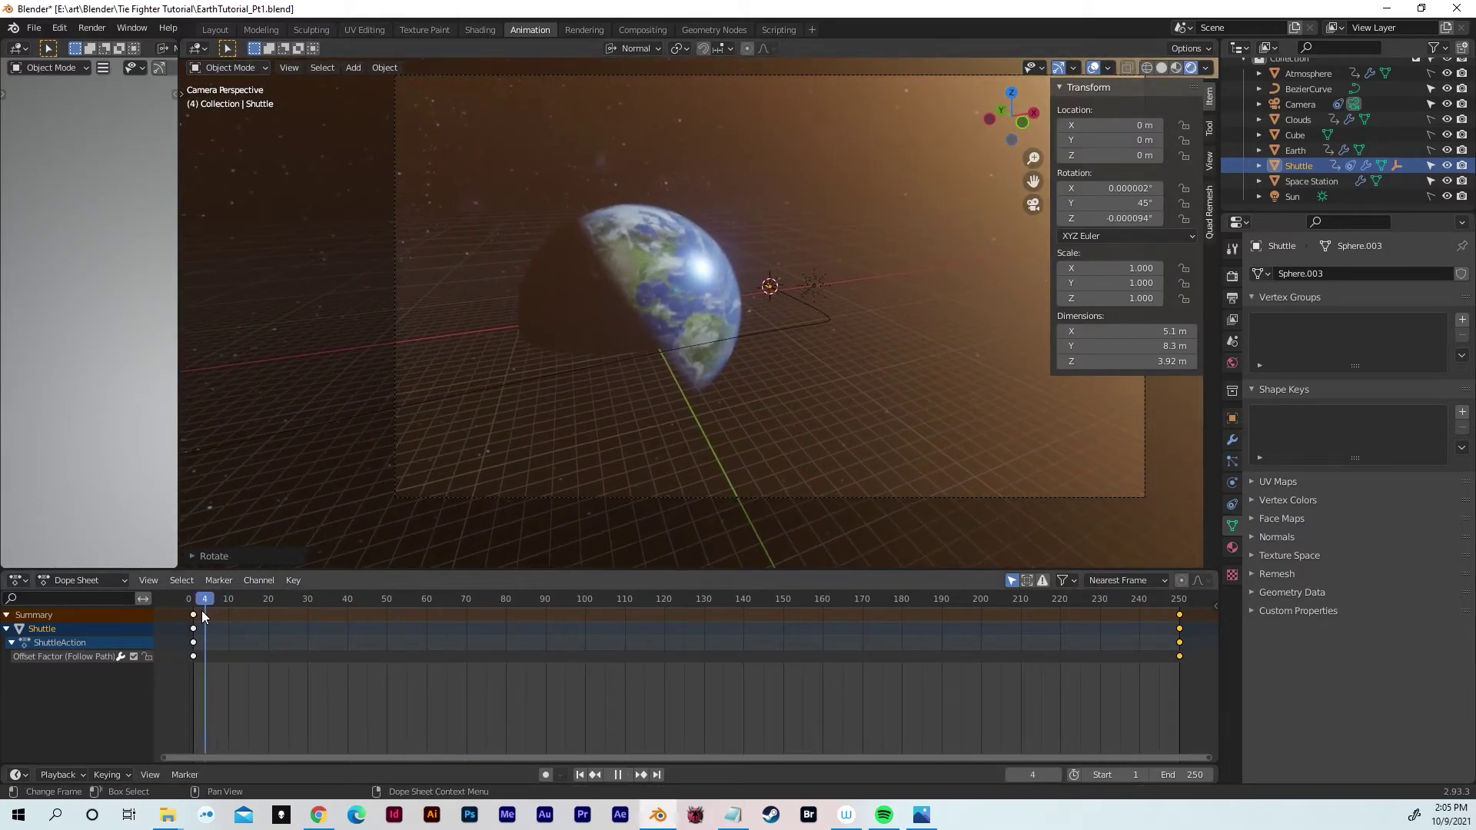
key("space")
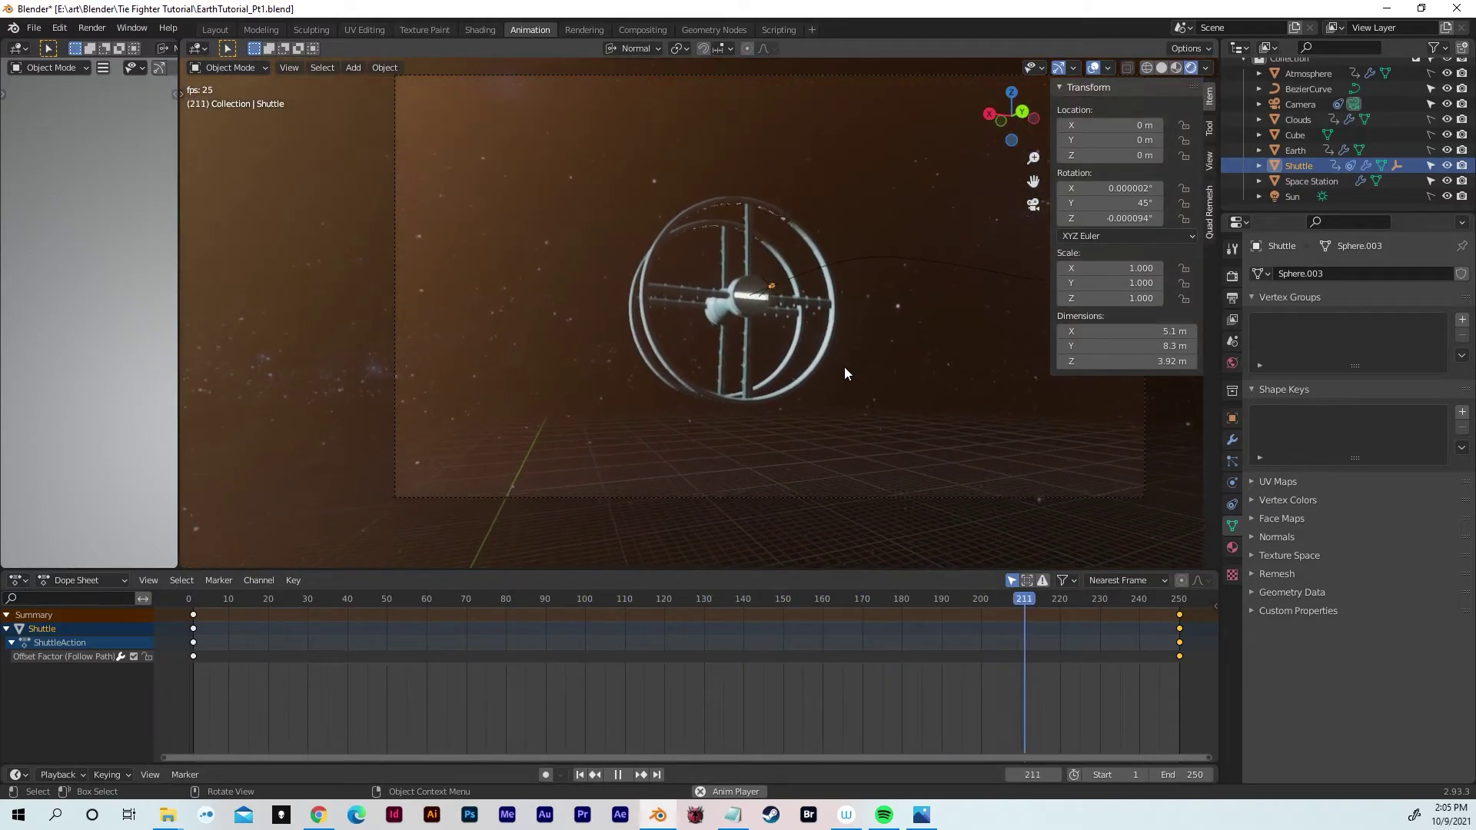
key("space")
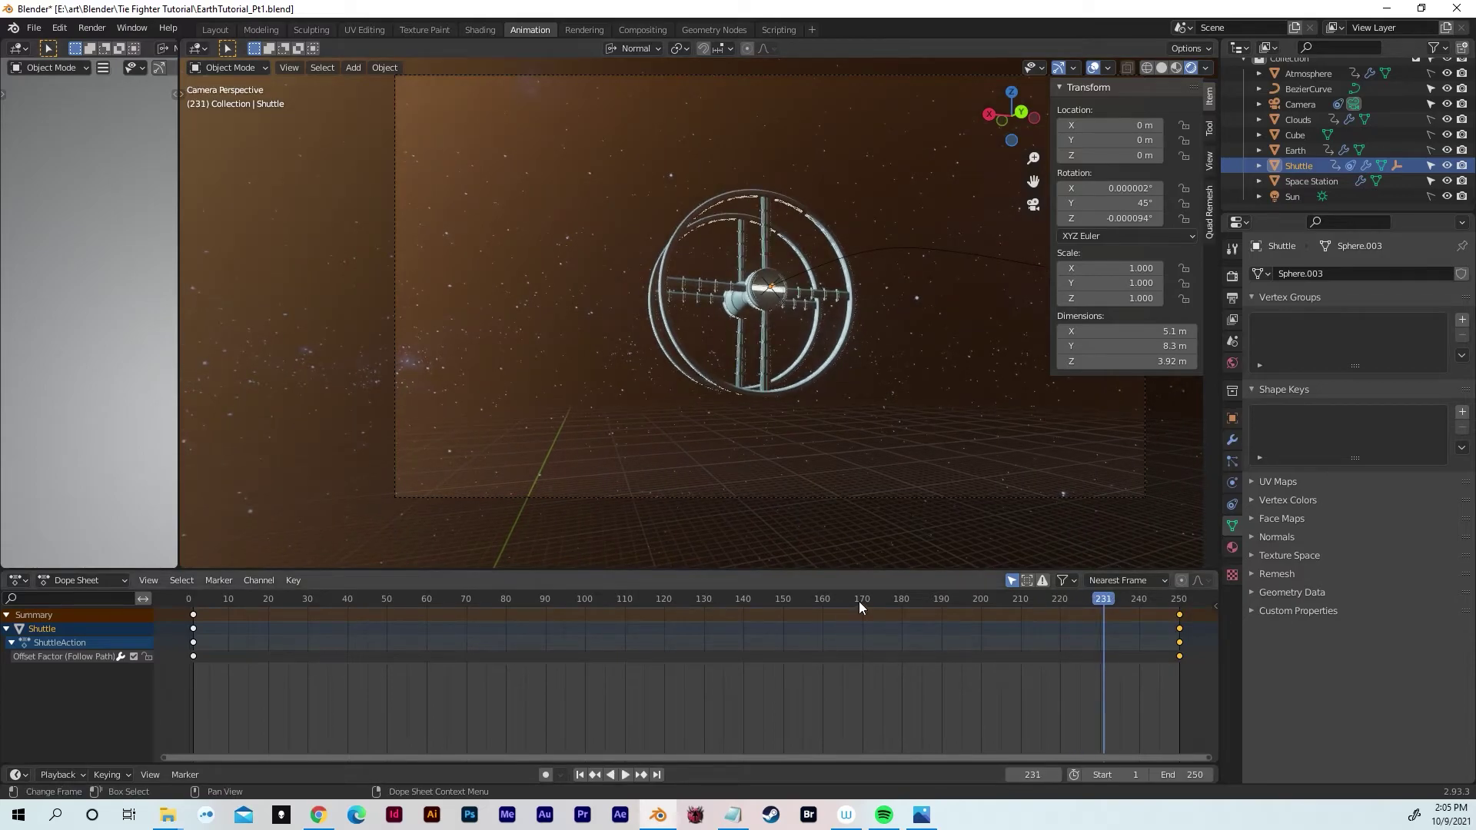
key("space")
Step: Go to frame 129 and insert a rotation keyframe on the shuttle
left_click_drag(860, 597, 698, 463)
key("space")
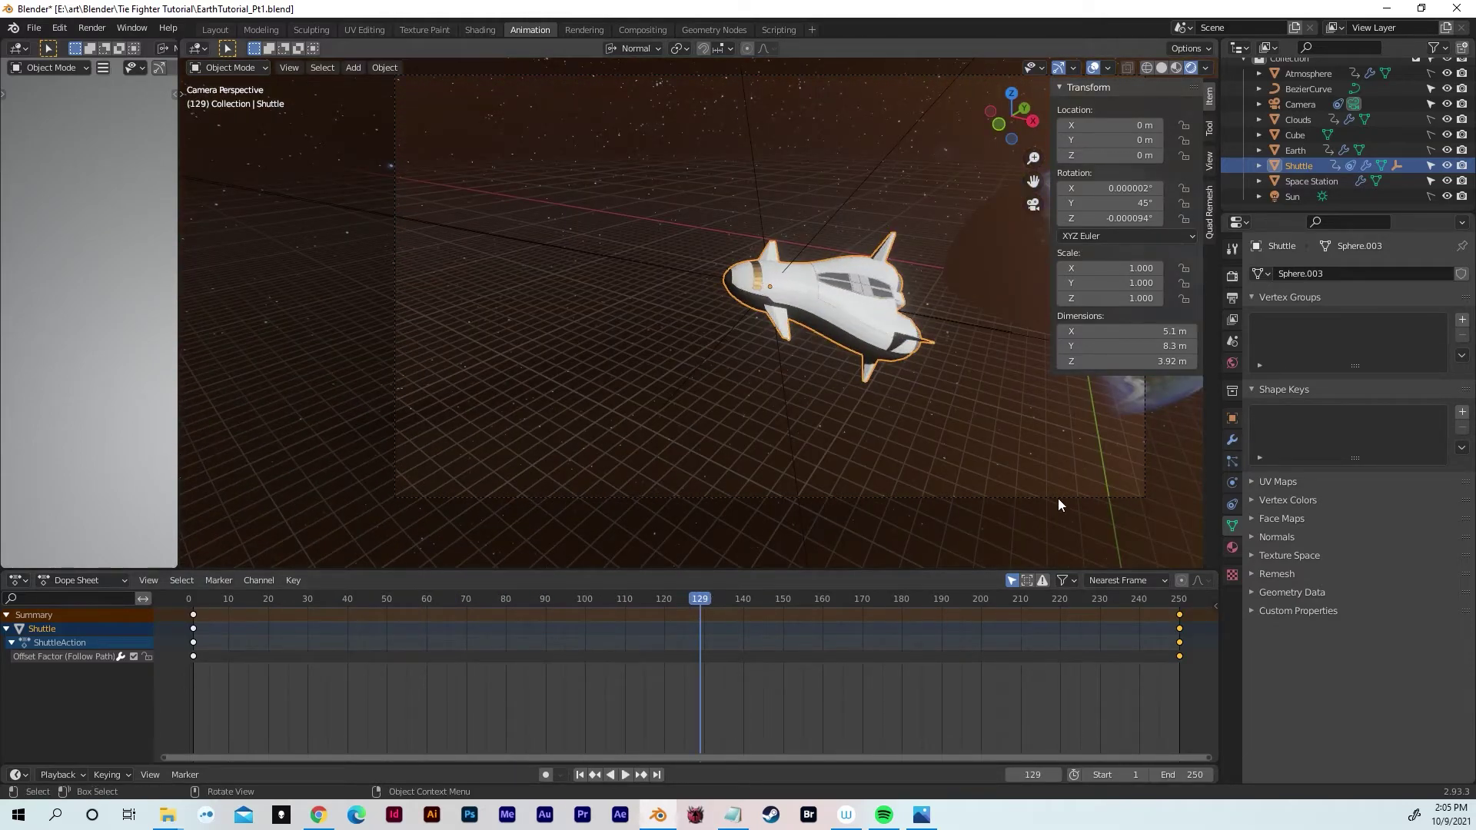
key("i")
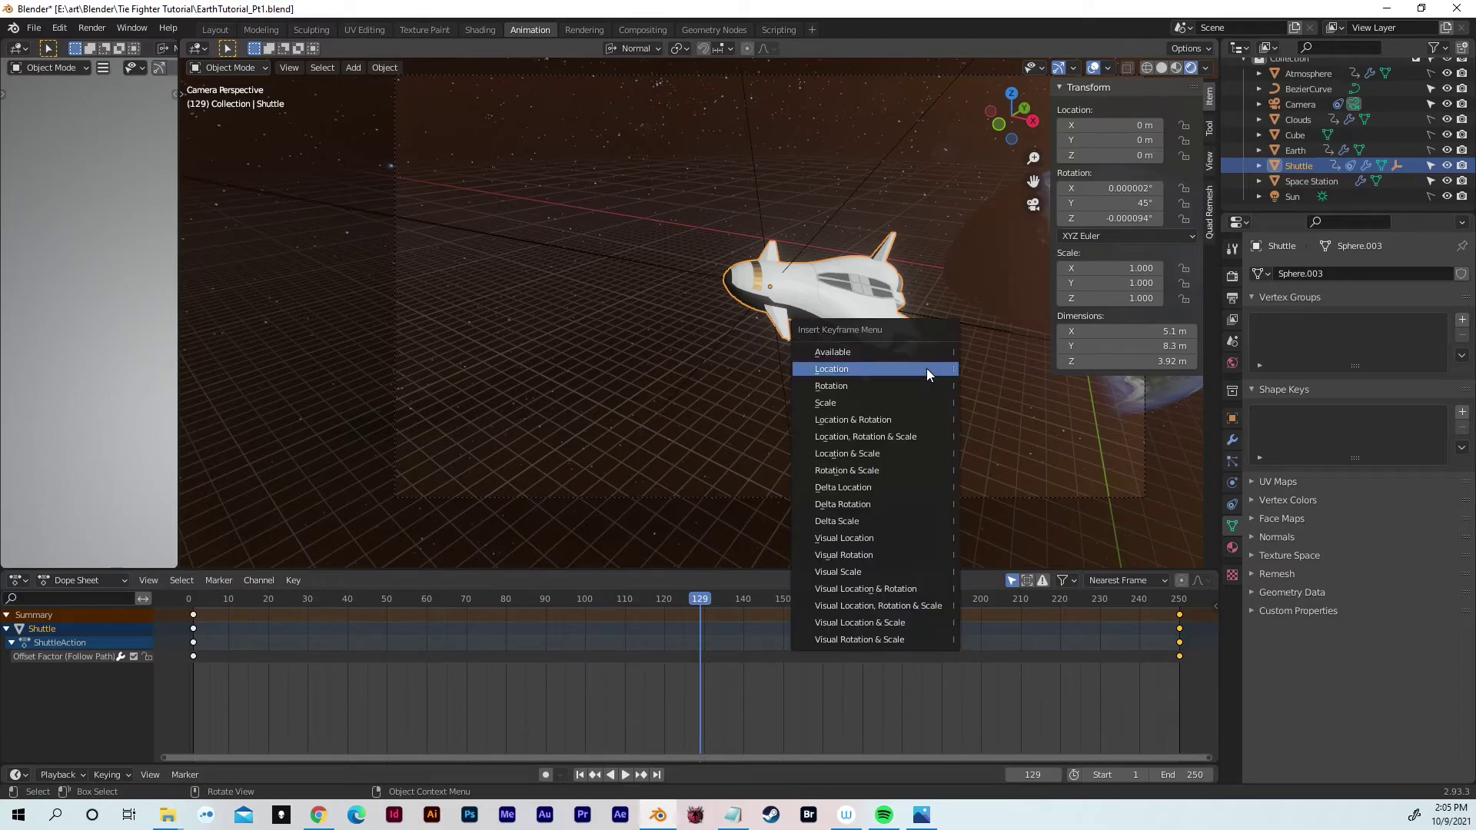
left_click(892, 388)
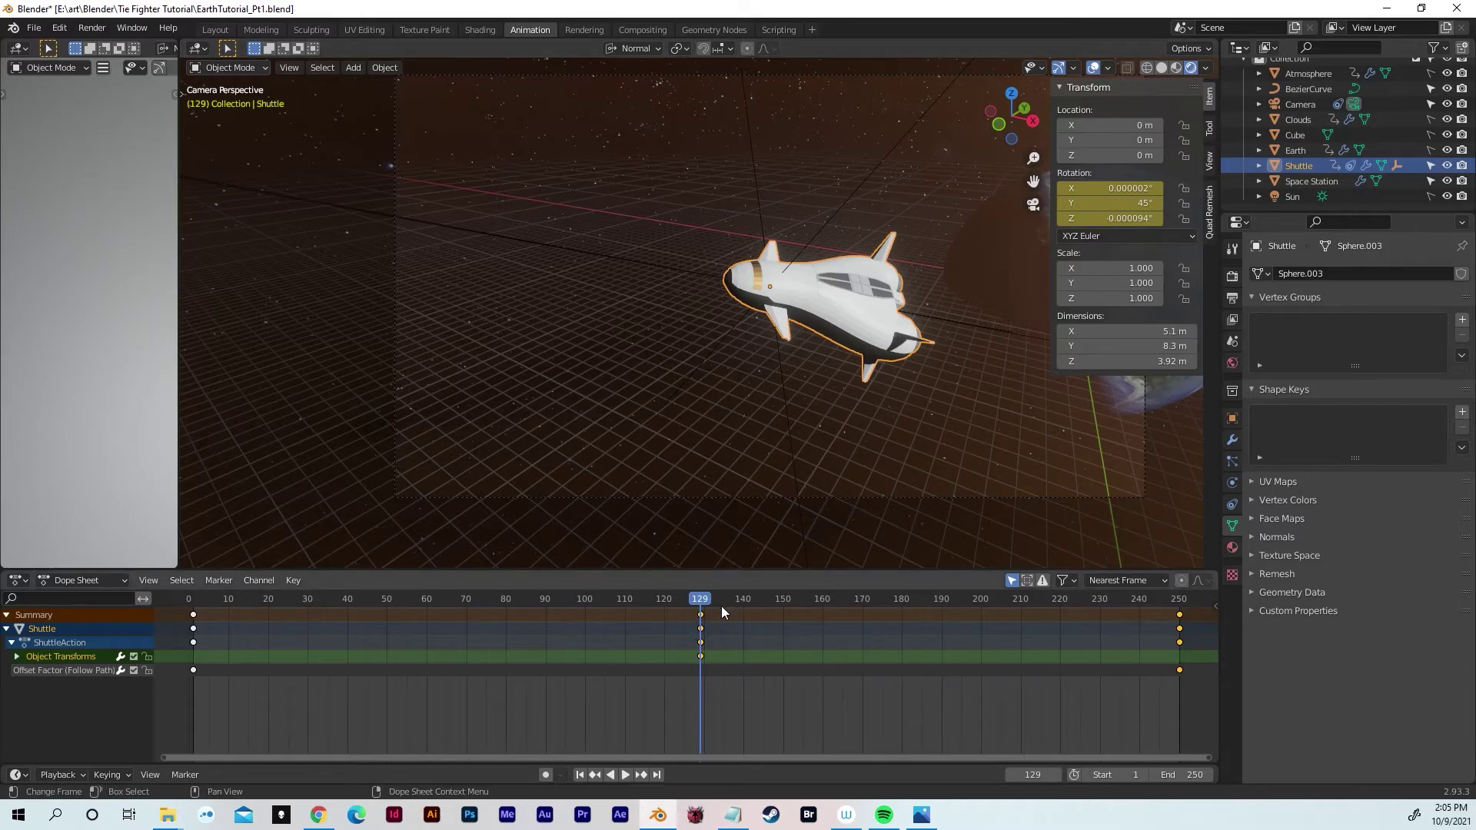
Step: Scrub ahead to frame 245 and examine the shuttle's arrival at the space station from top view
key("space")
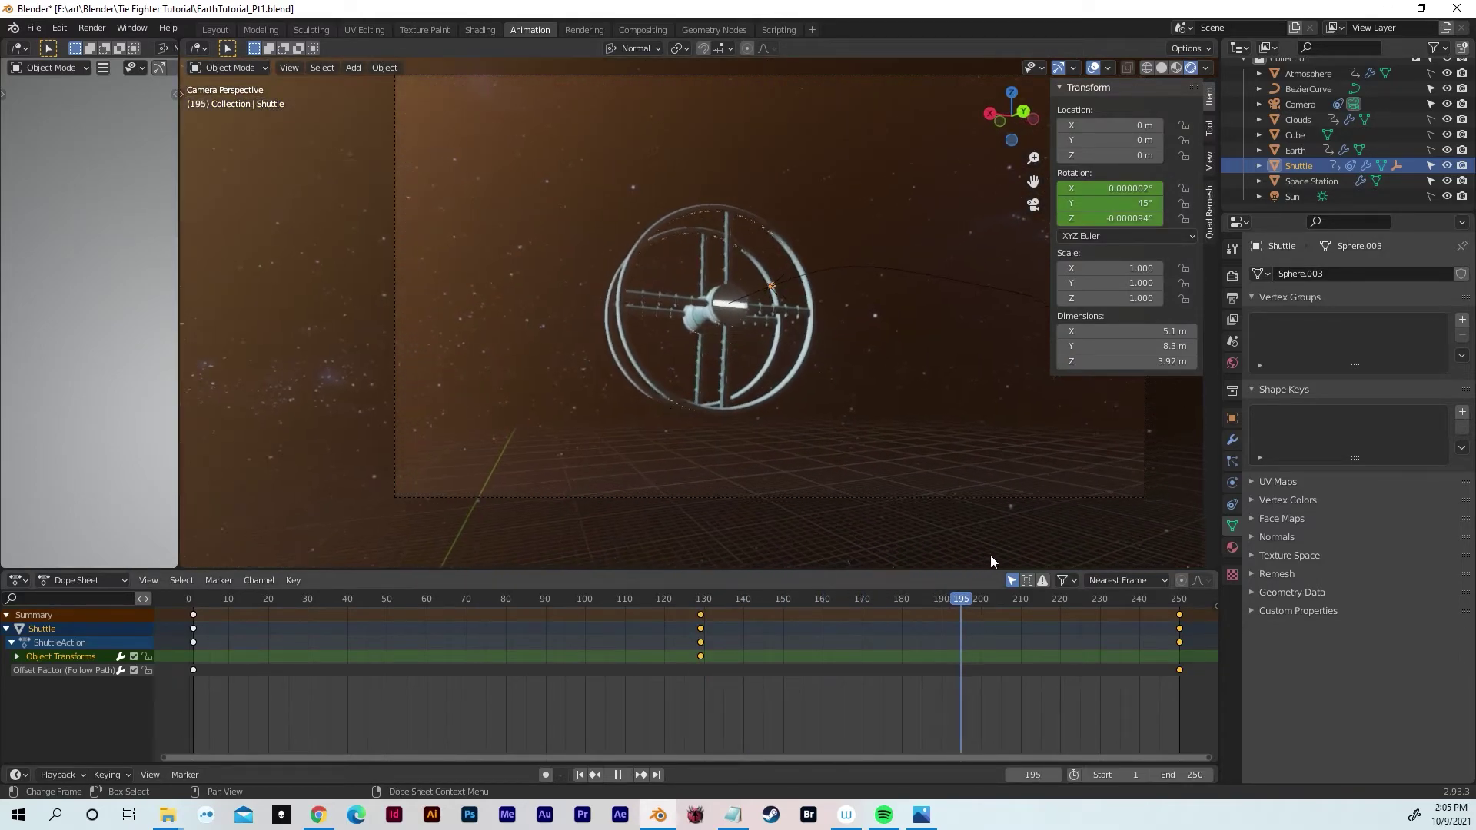
key("space")
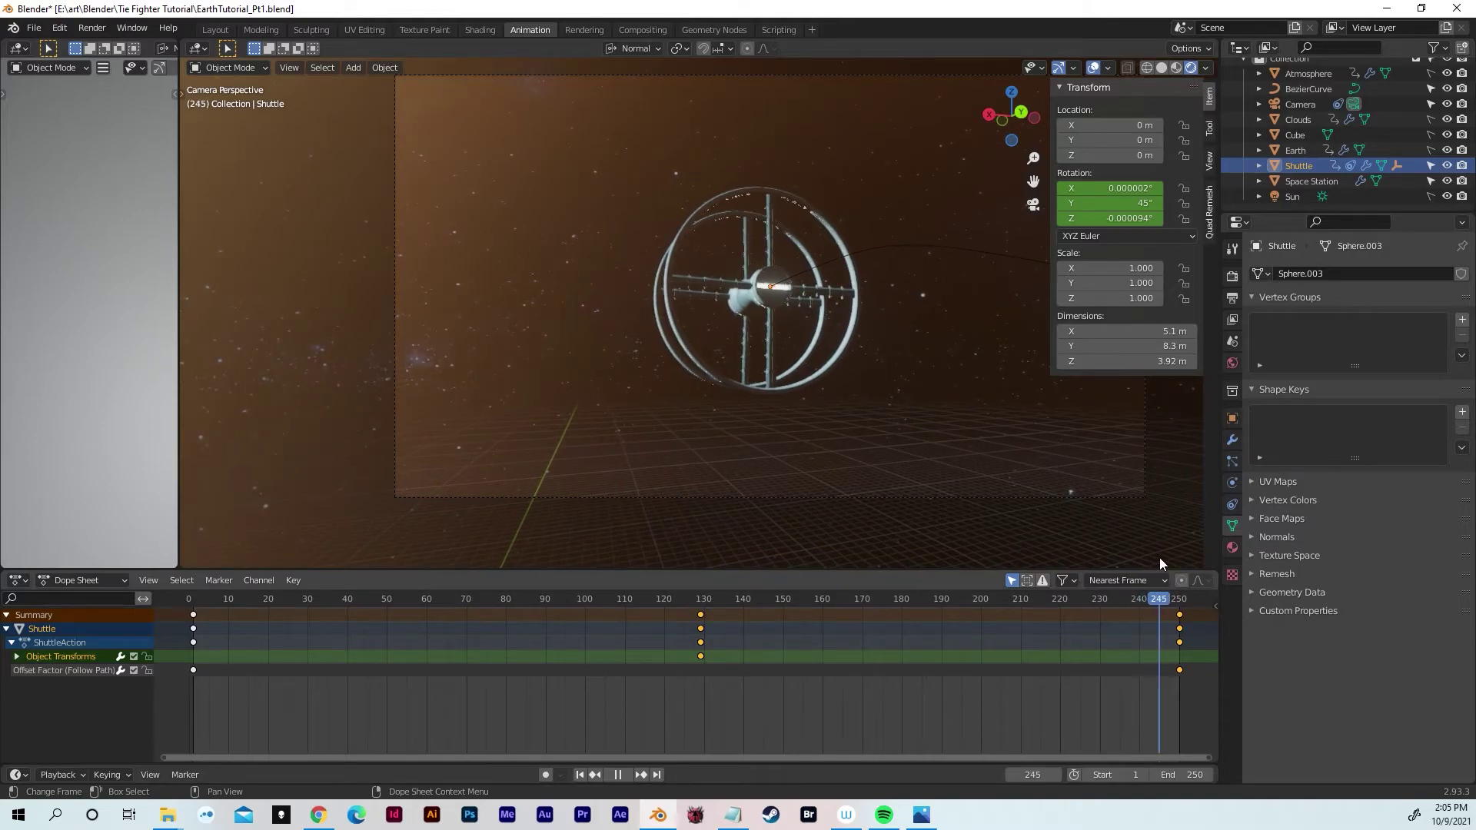
middle_click_drag(731, 350, 1082, 261)
left_click(1012, 92)
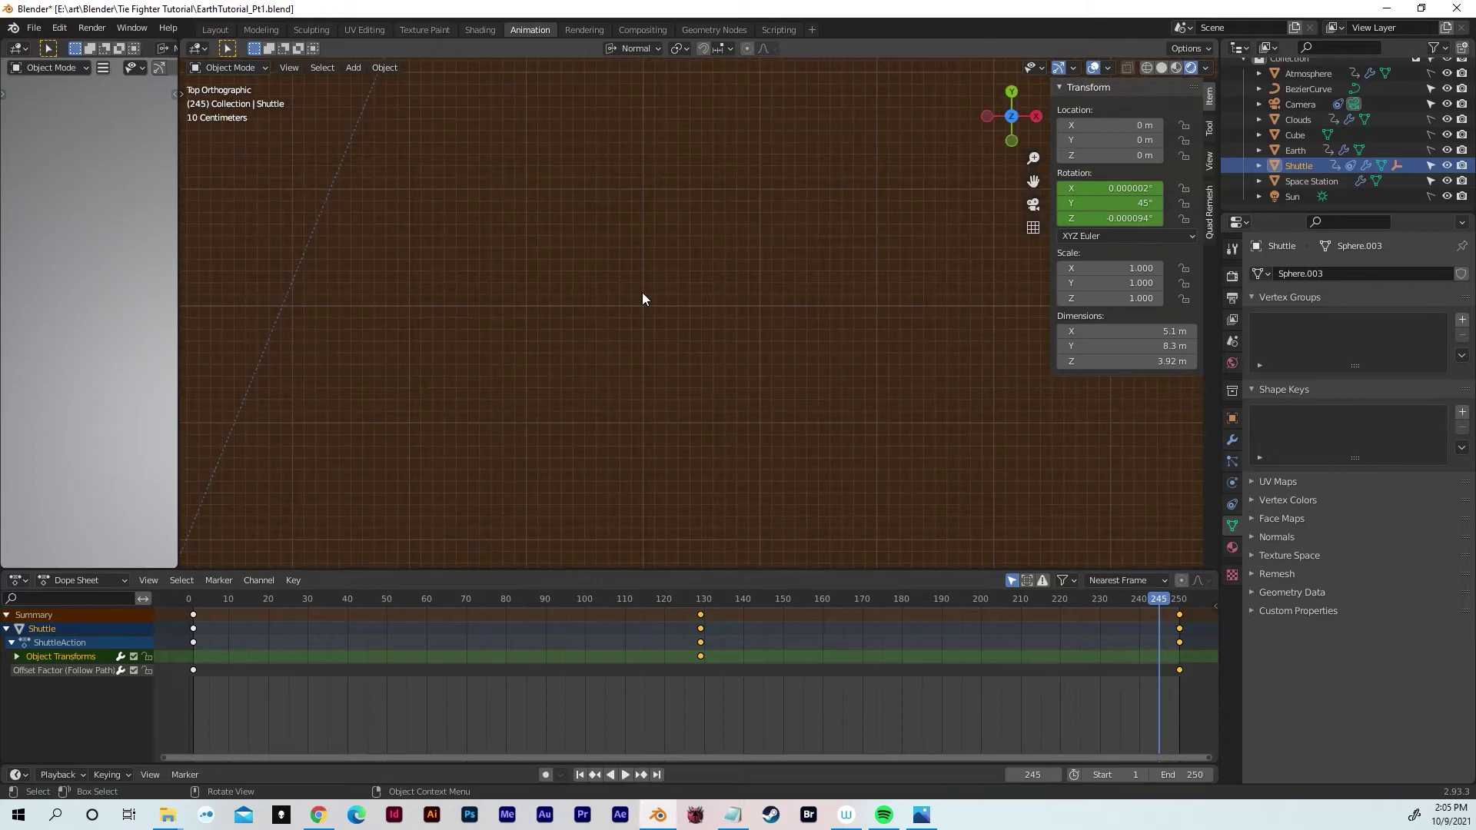
scroll(723, 258, "down", 10)
scroll(789, 327, "up", 3)
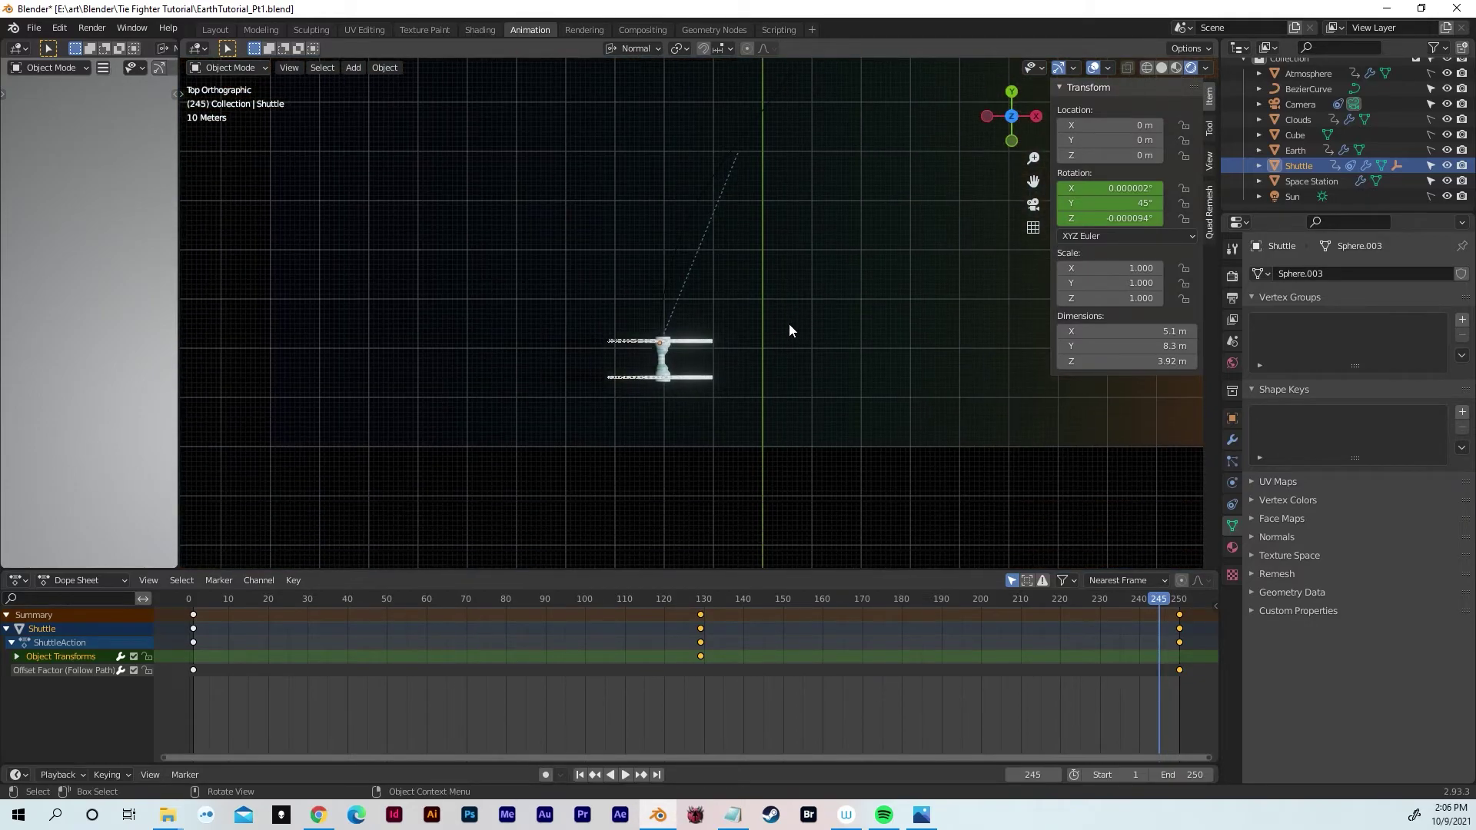
scroll(789, 331, "up", 2)
middle_click_drag(611, 361, 586, 538, "shift")
Step: At frame 207, rotate the shuttle about its normal Y axis to 10° and insert a rotation keyframe
left_click_drag(1139, 598, 1018, 608)
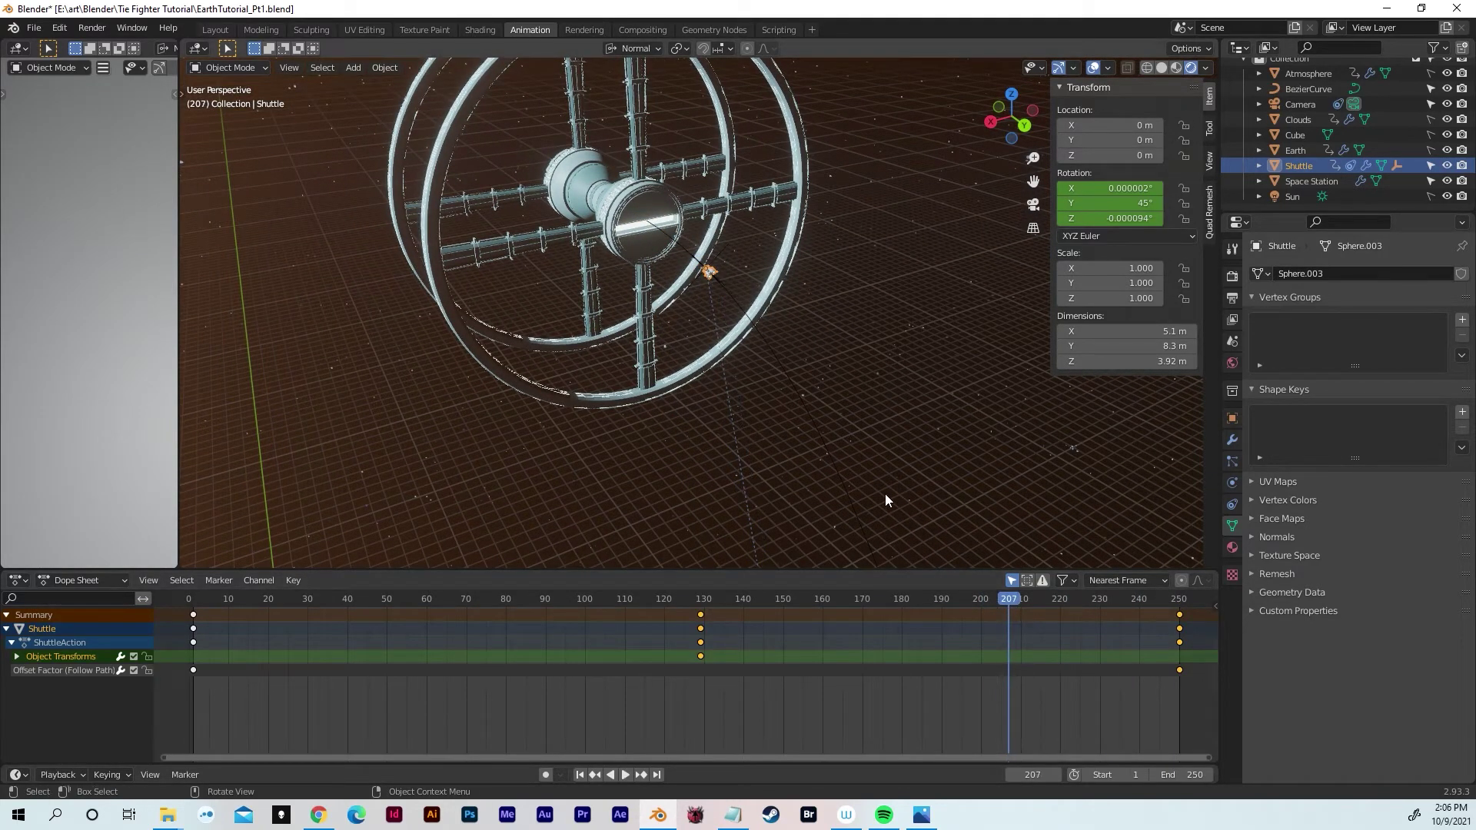
key("space")
left_click(702, 316)
left_click(709, 270)
key("r")
key("y")
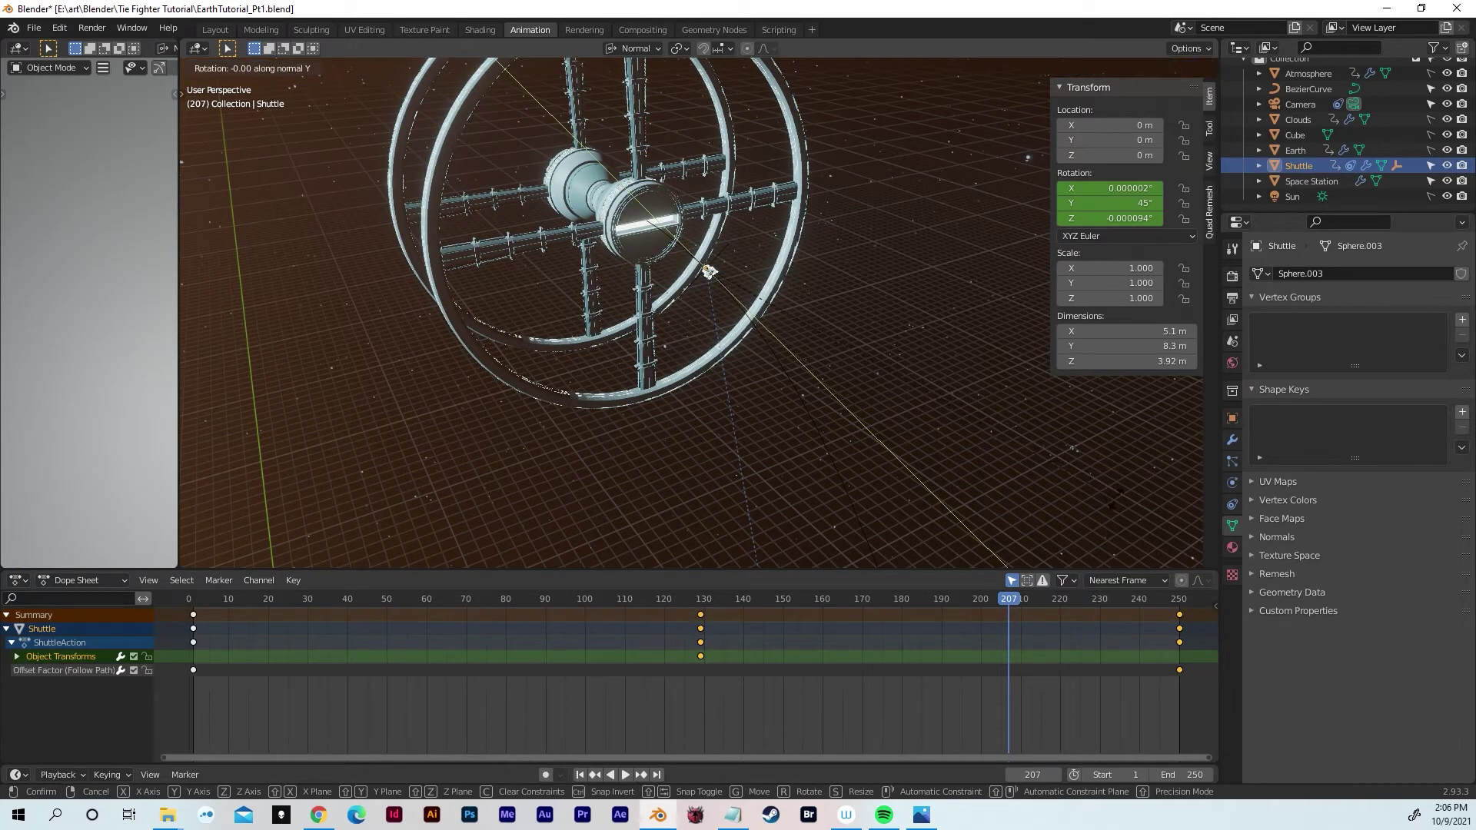
left_click(866, 102)
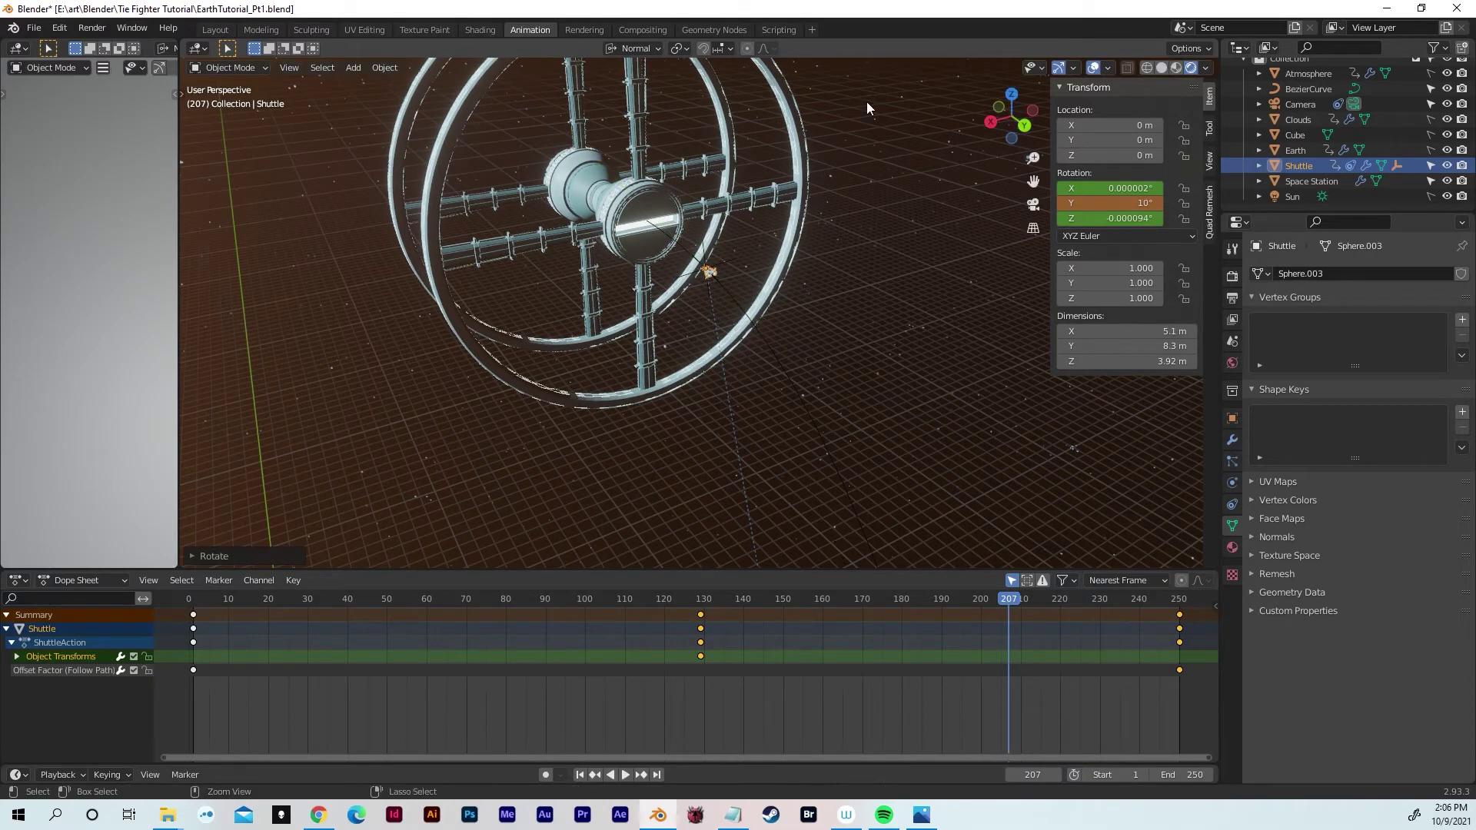
key("i")
left_click(948, 524)
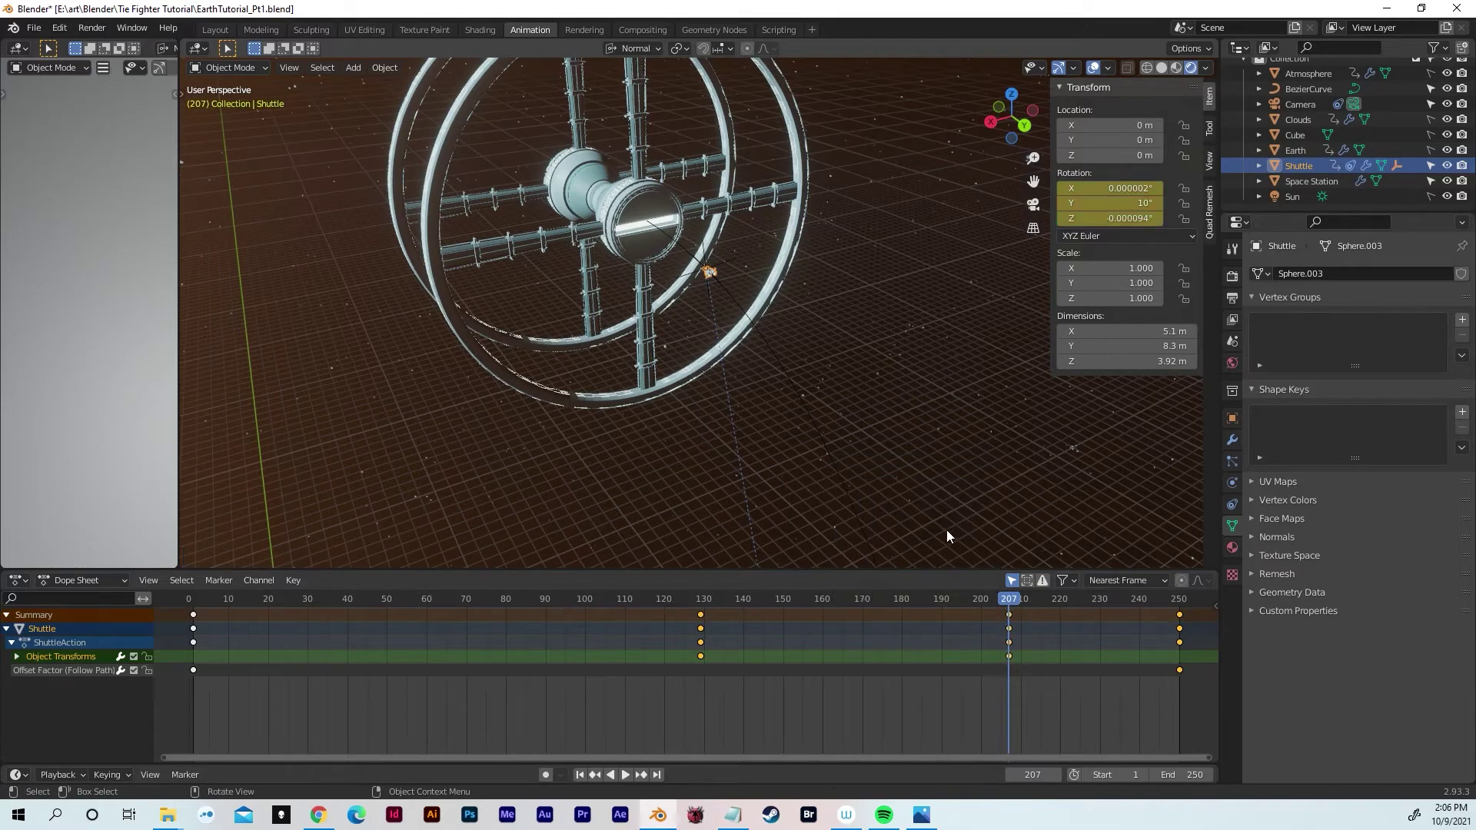
Step: Move the shuttle's rotation keyframe from frame 207 to frame 250 and play the result in camera view
left_click_drag(992, 625, 1176, 635)
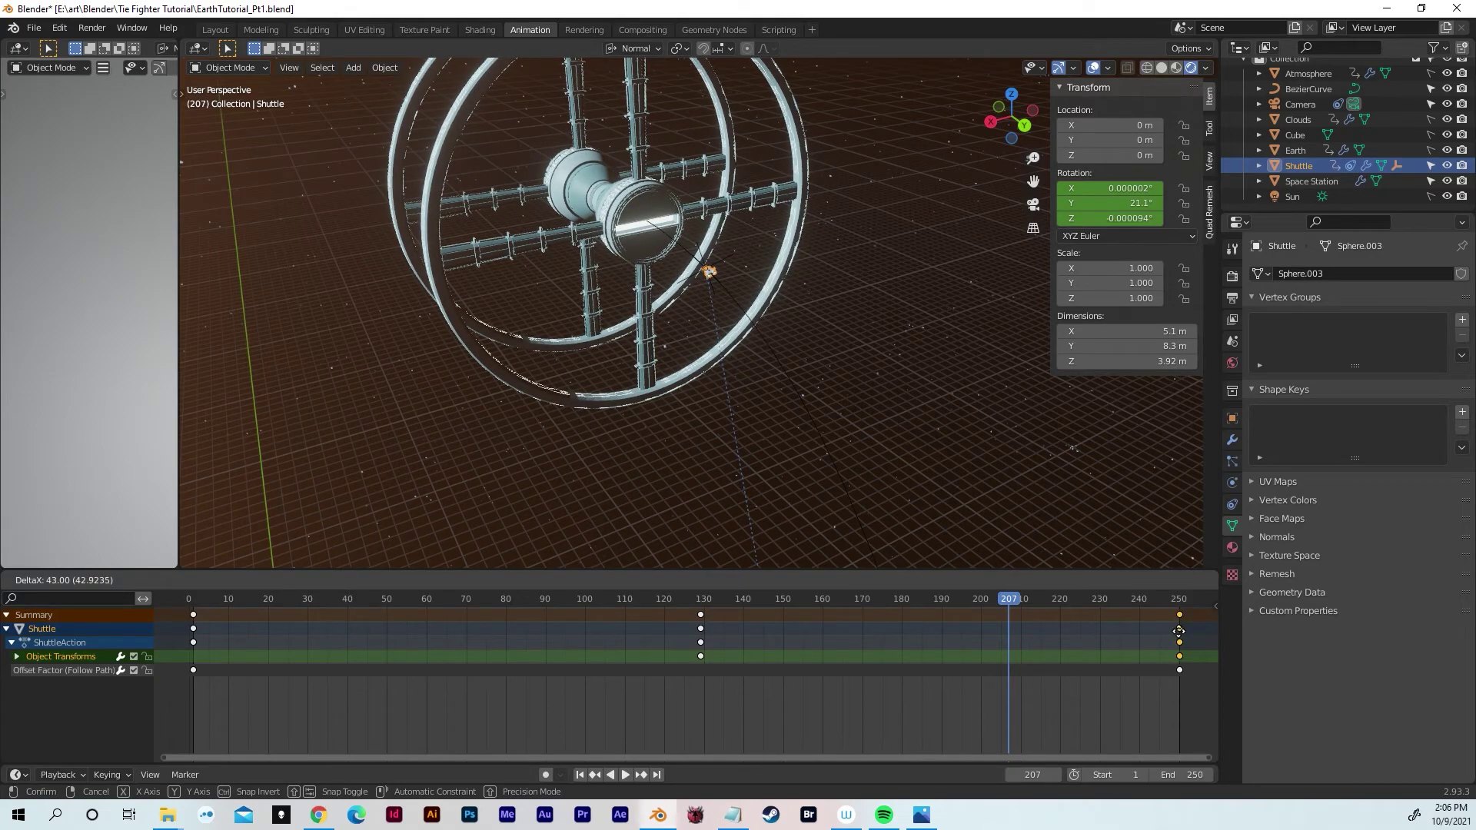
left_click_drag(1179, 631, 1179, 631)
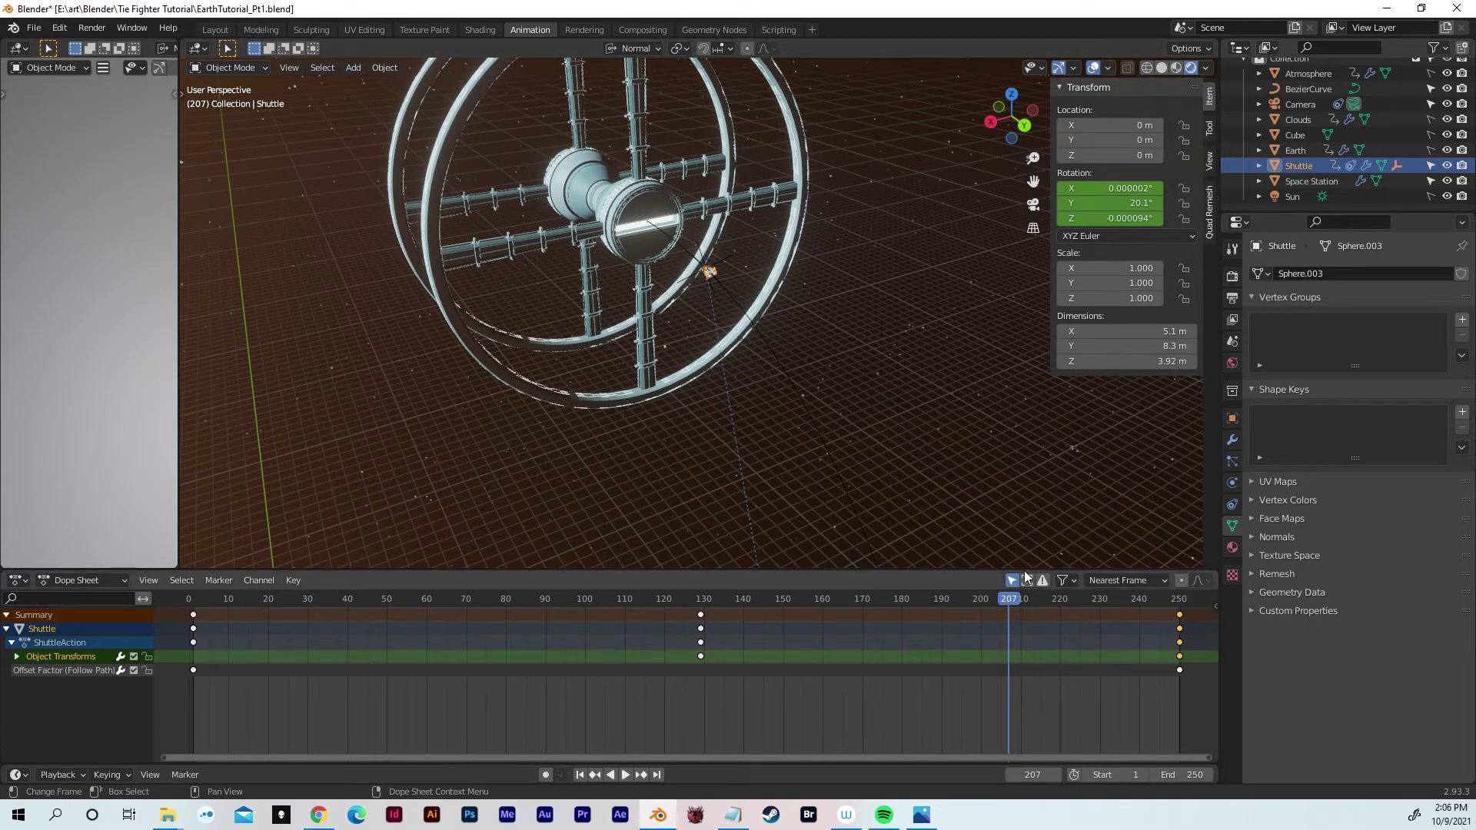
left_click(1033, 205)
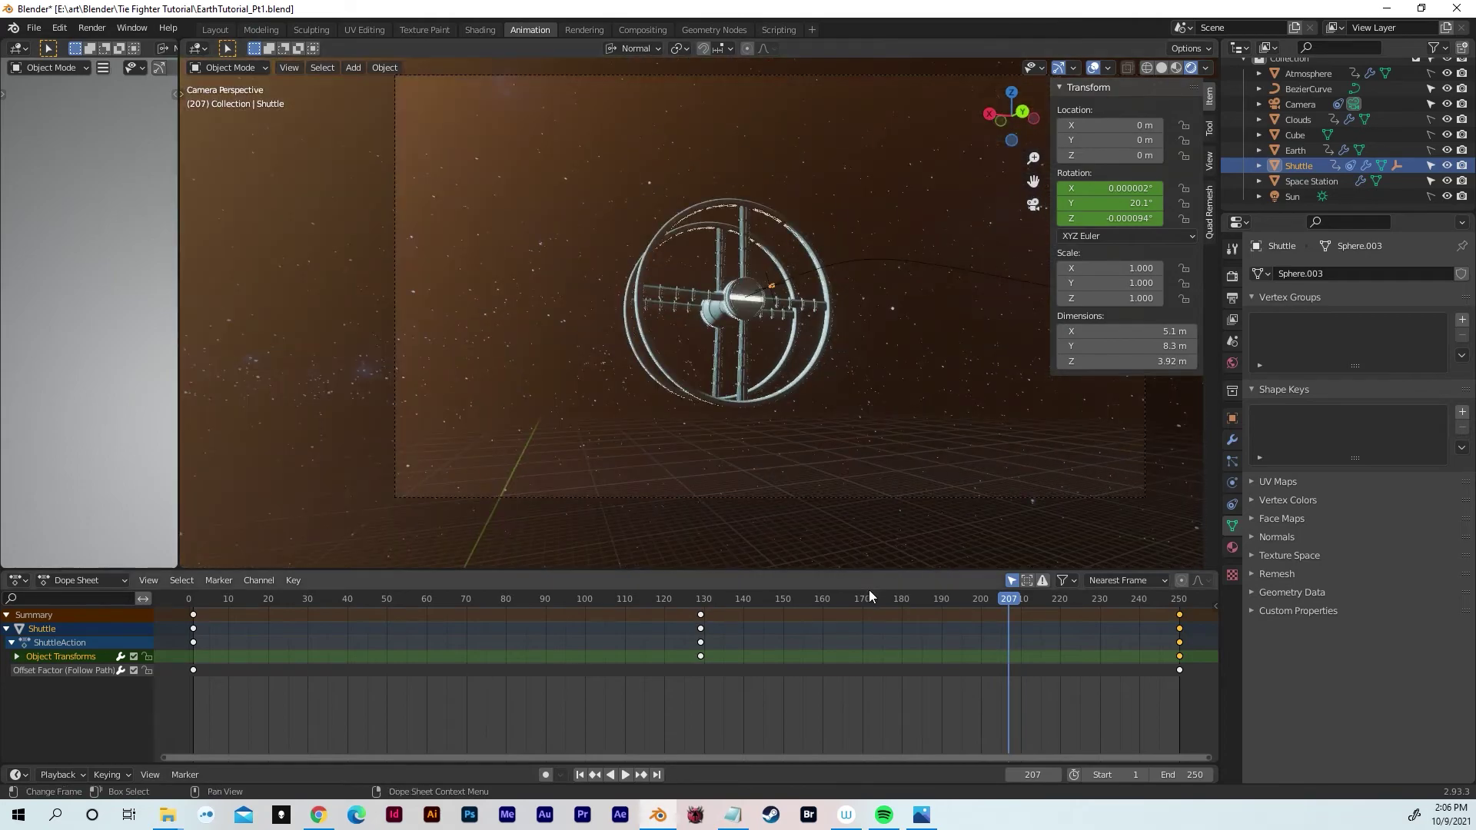
left_click_drag(953, 598, 603, 611)
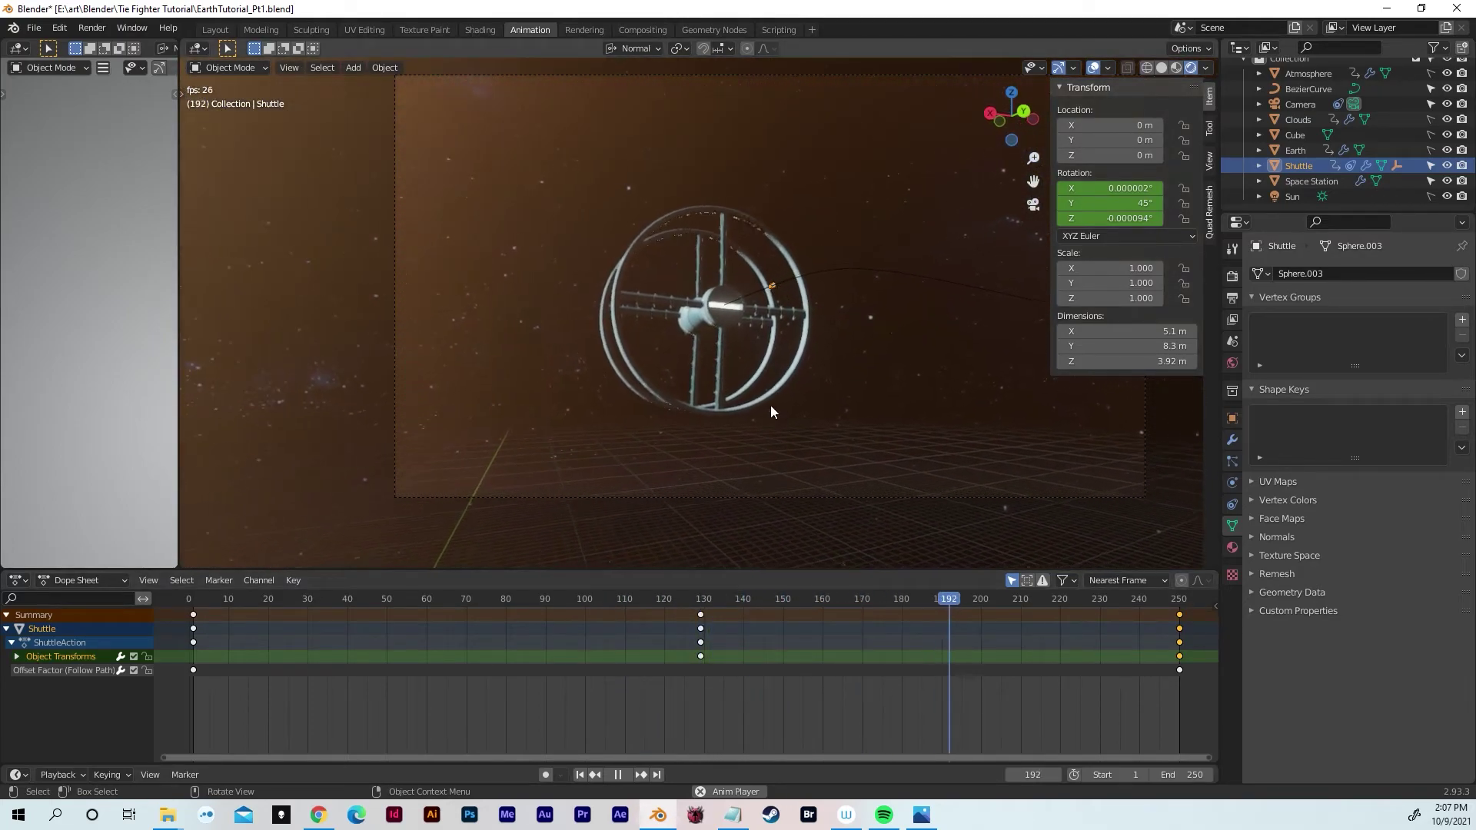
key("space")
Step: Select the space station and insert a rotation keyframe at frame 250
left_click(732, 323)
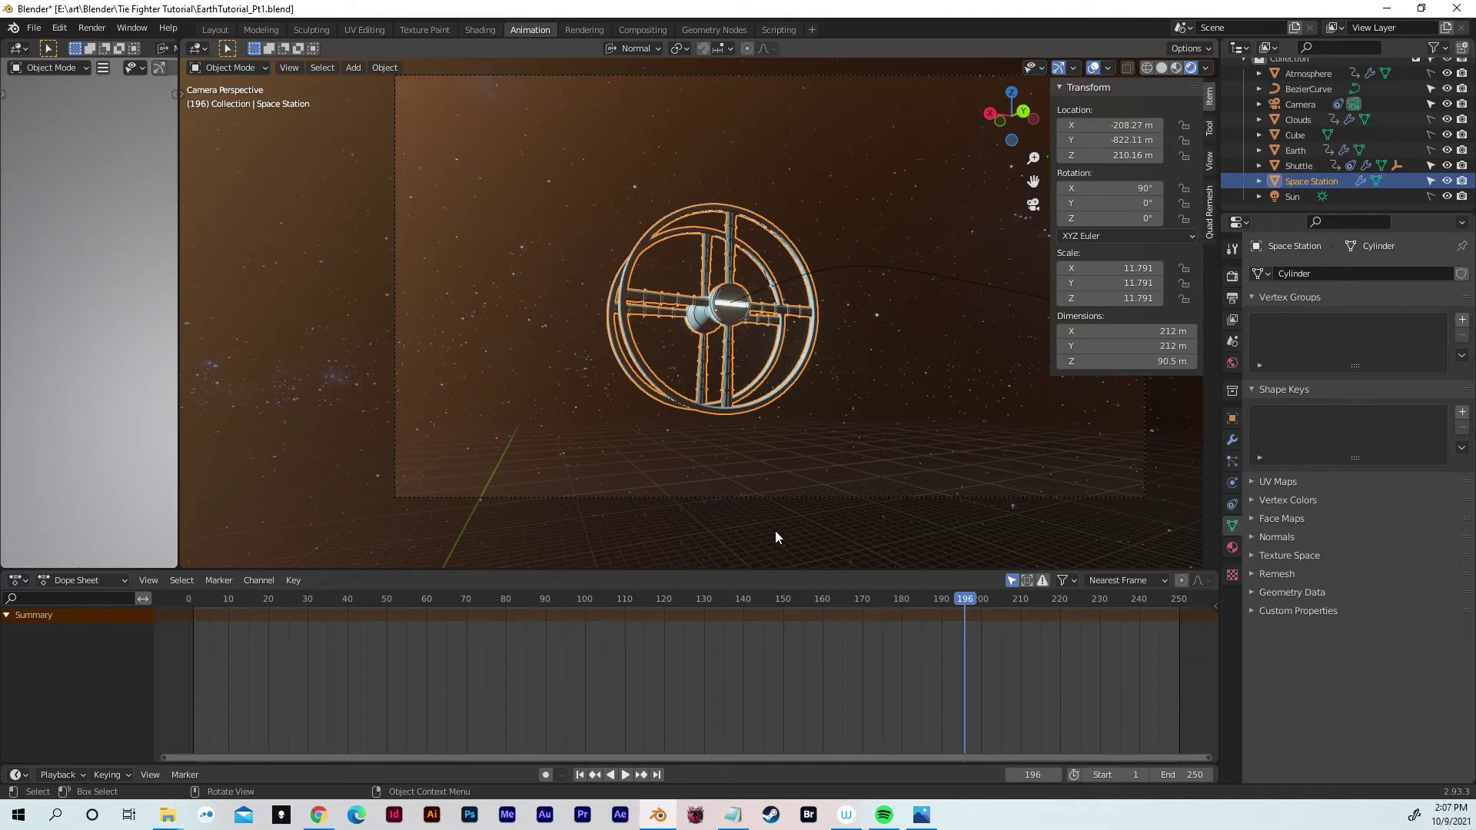
left_click_drag(961, 602, 1170, 606)
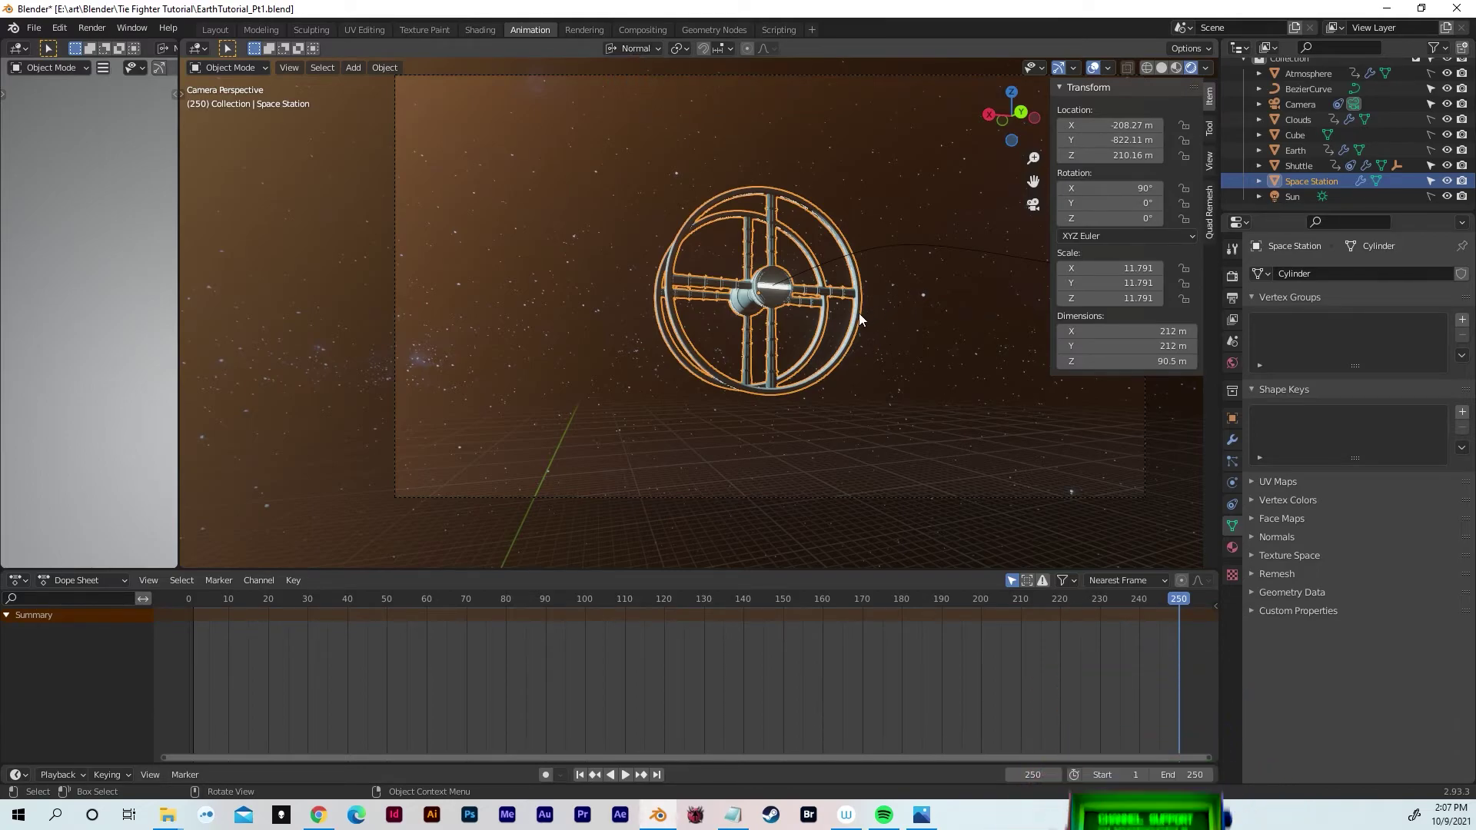
key("i")
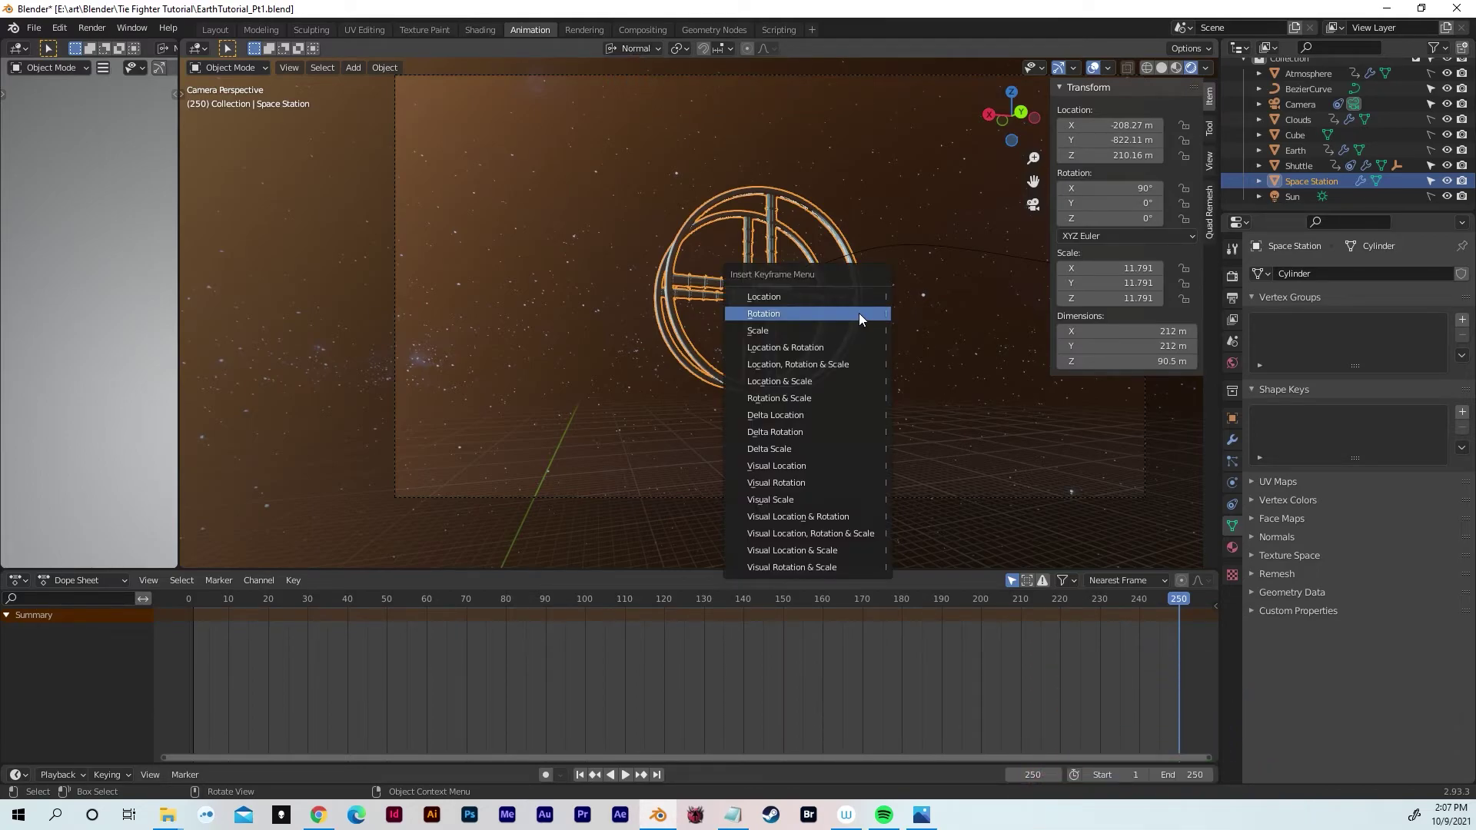
left_click(842, 312)
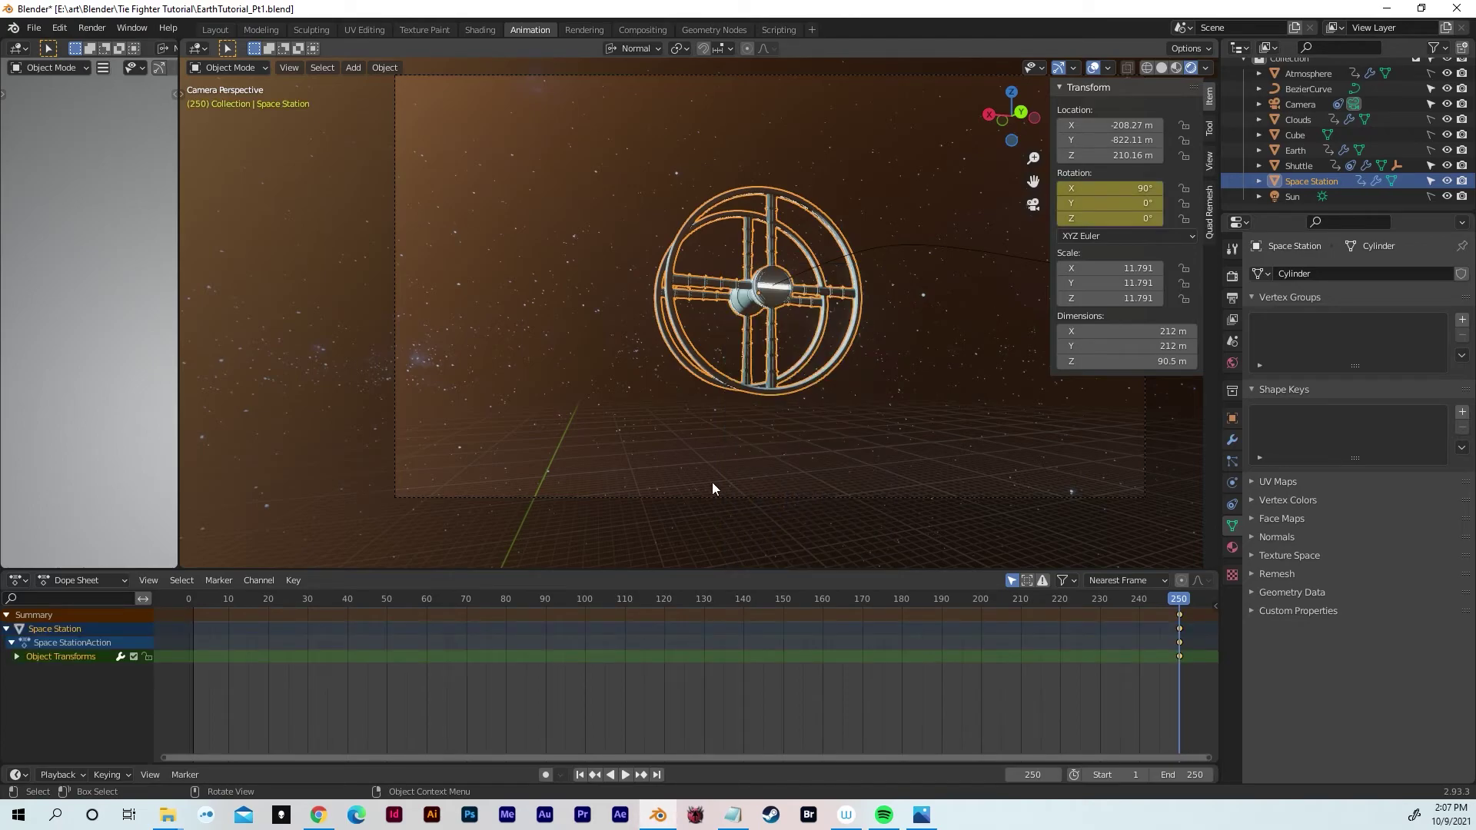
Step: At frame 0, spin the space station around its hub axis to a Y rotation of 20° and insert a rotation keyframe
middle_click_drag(772, 254, 800, 346)
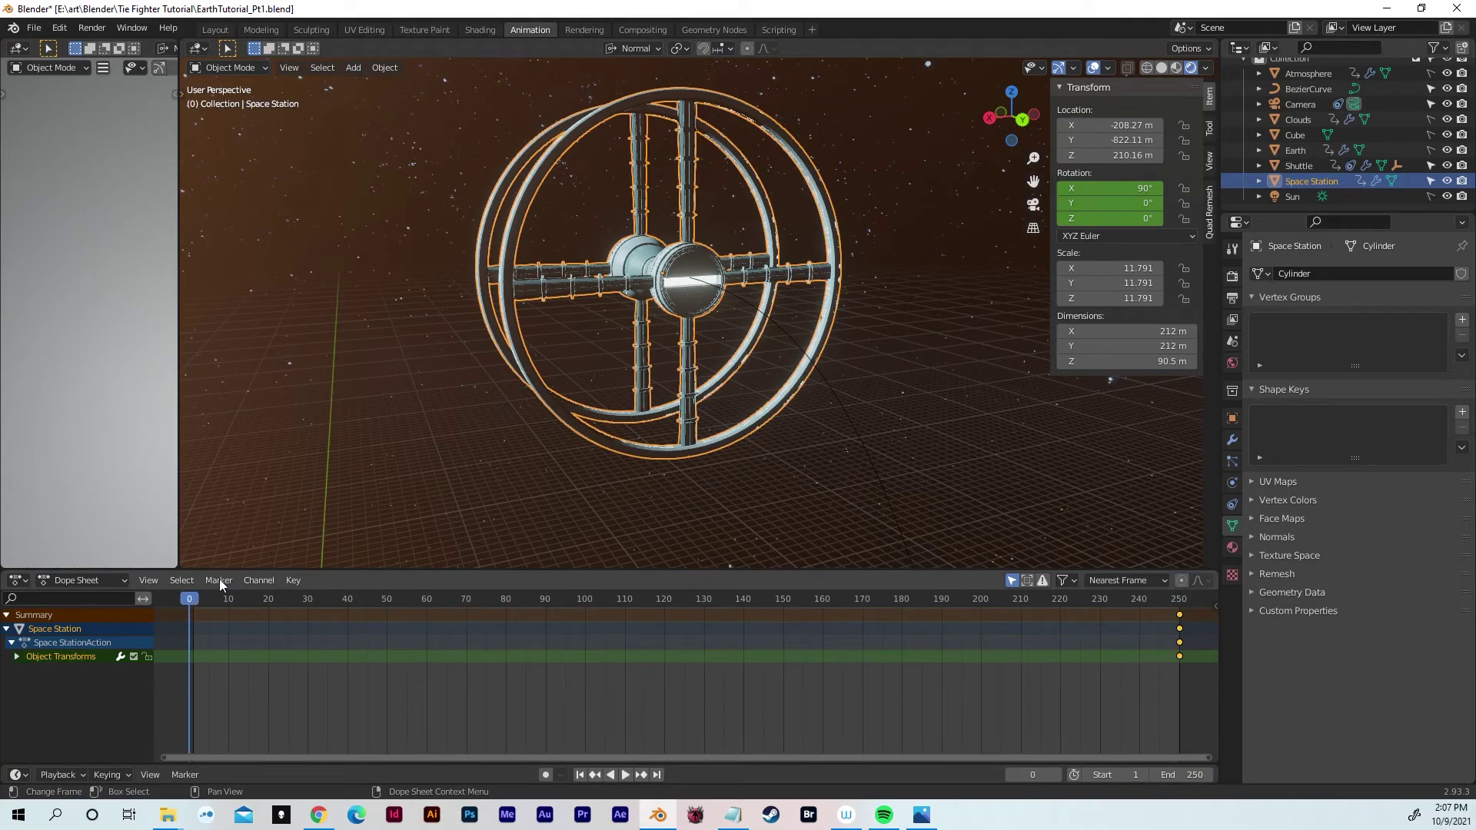
key("r")
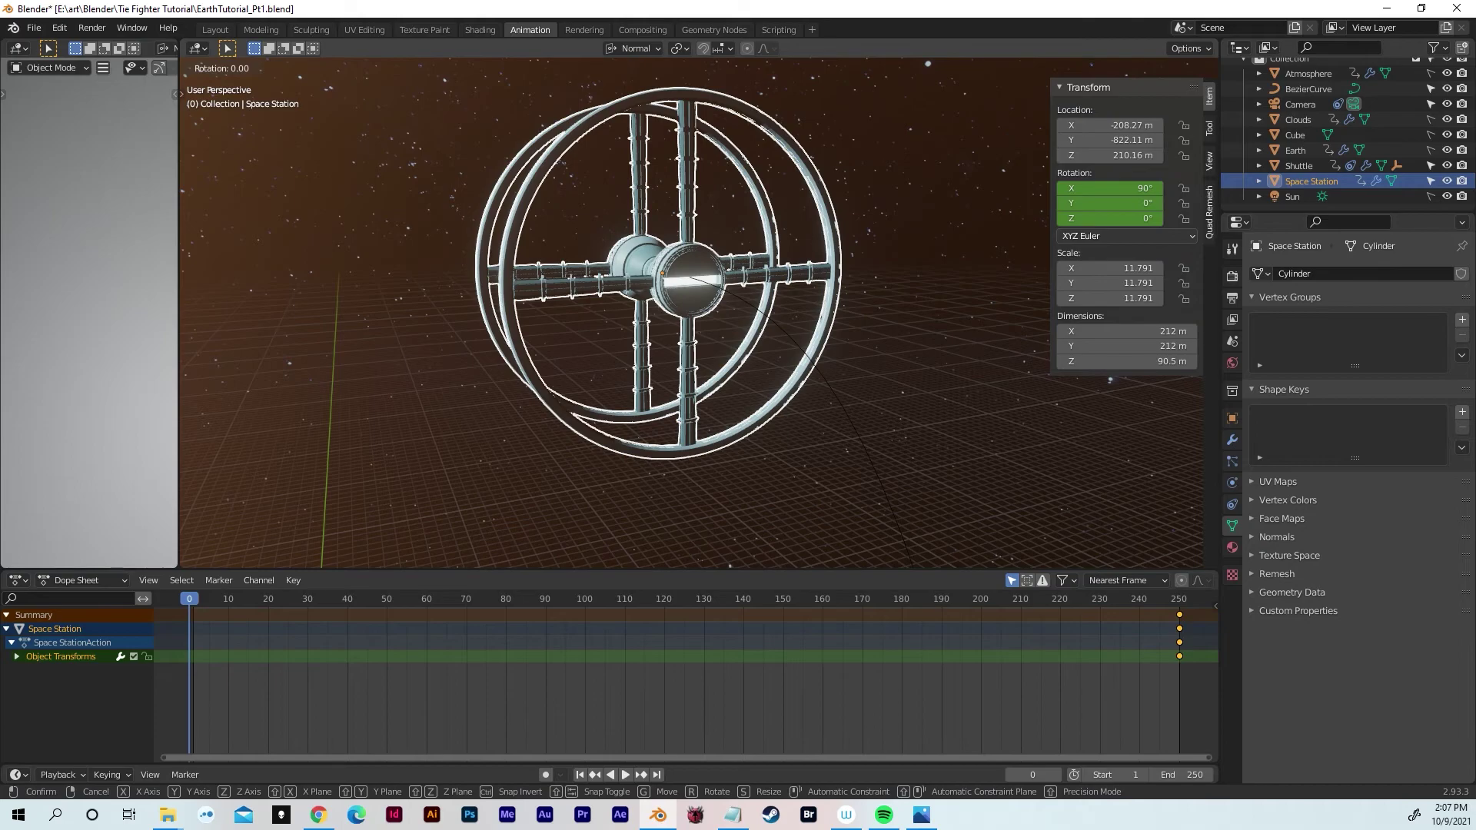
type("y")
type("10")
key("BackSpace")
type("5")
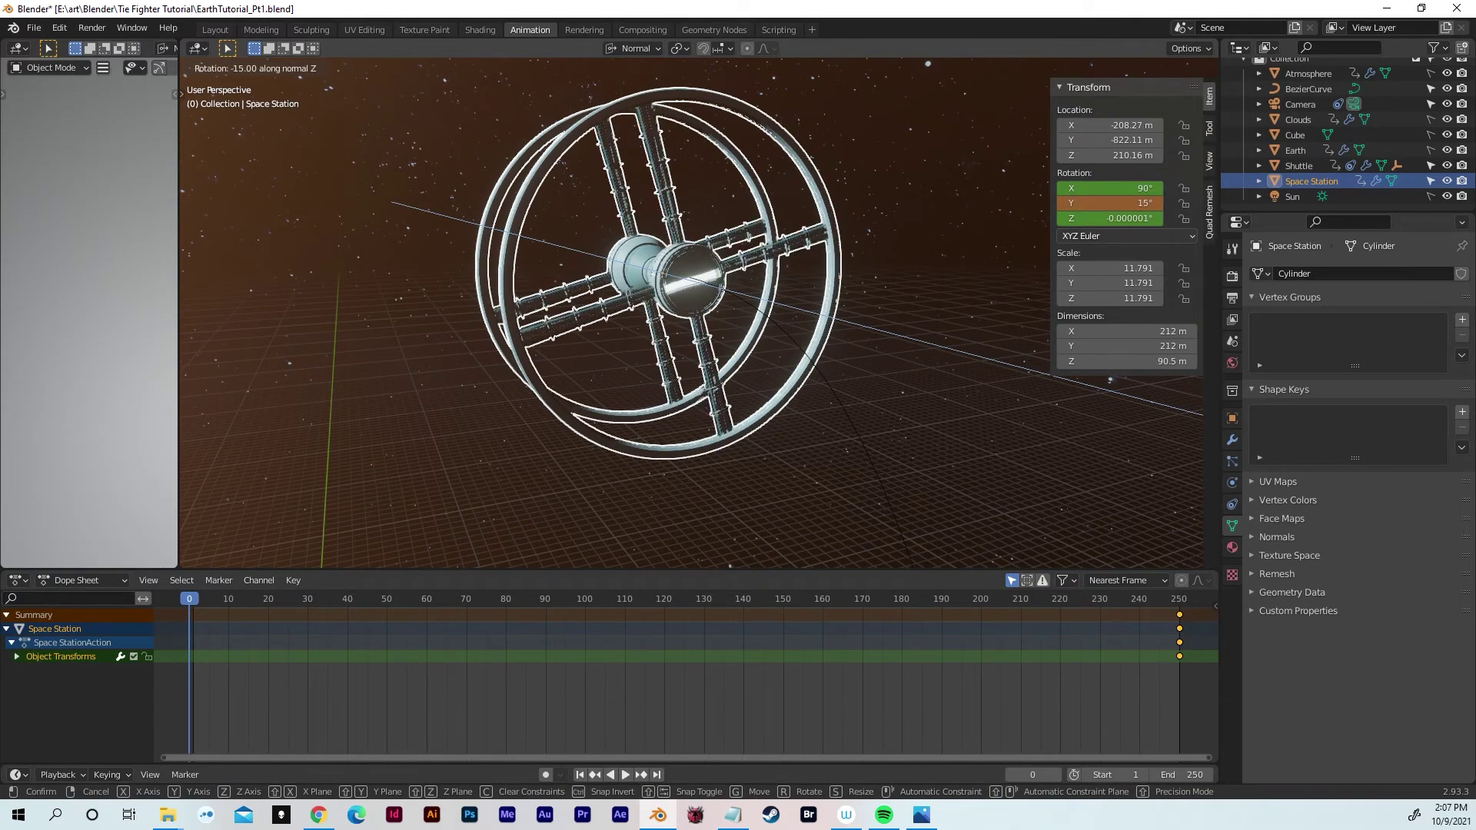
key("BackSpace")
key("BackSpace")
type("20")
key("Return")
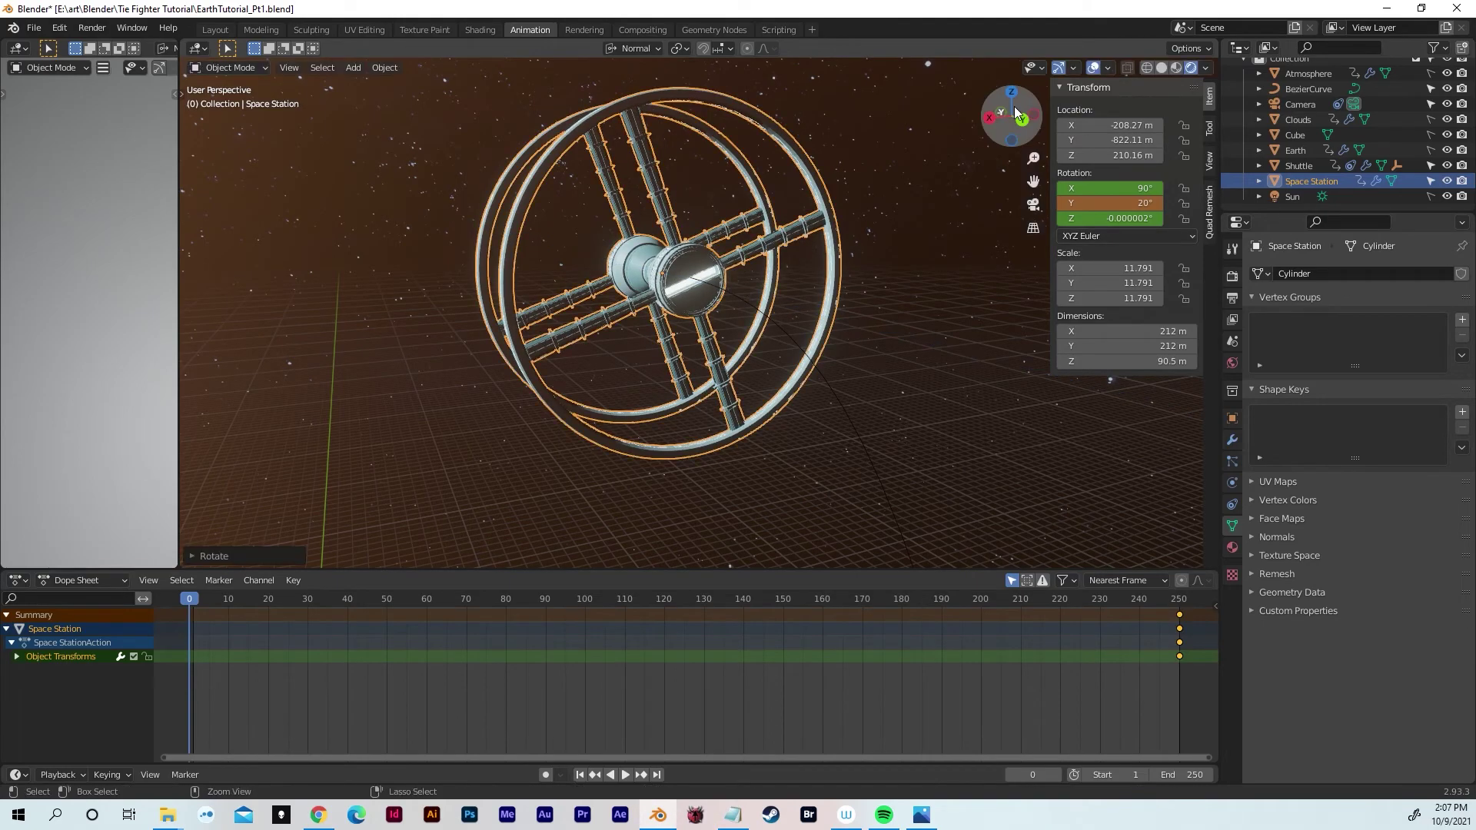
key("i")
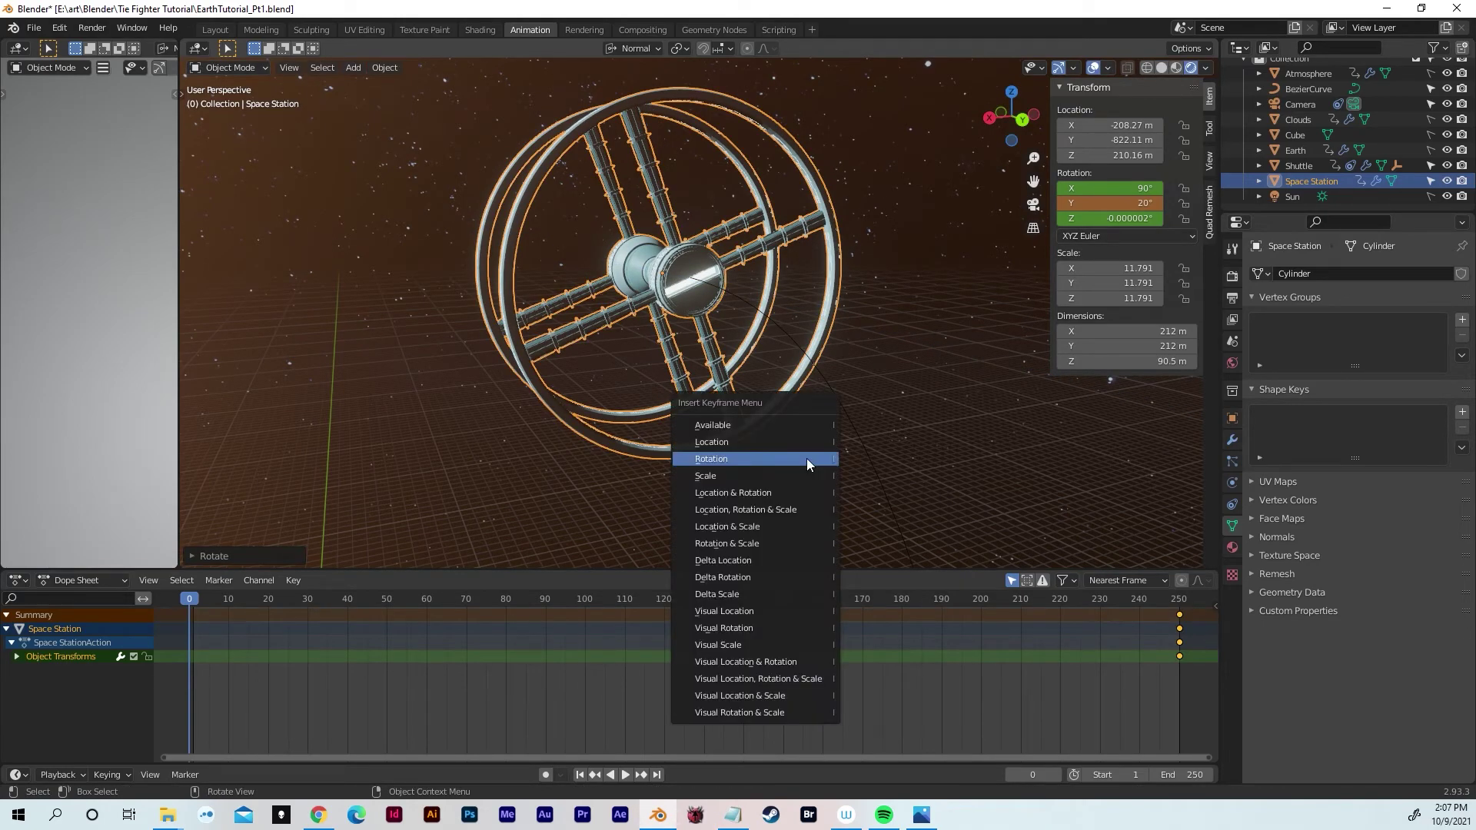
left_click(806, 458)
Step: Play the space station's rotation, and replay the animation from the start in camera view
key("space")
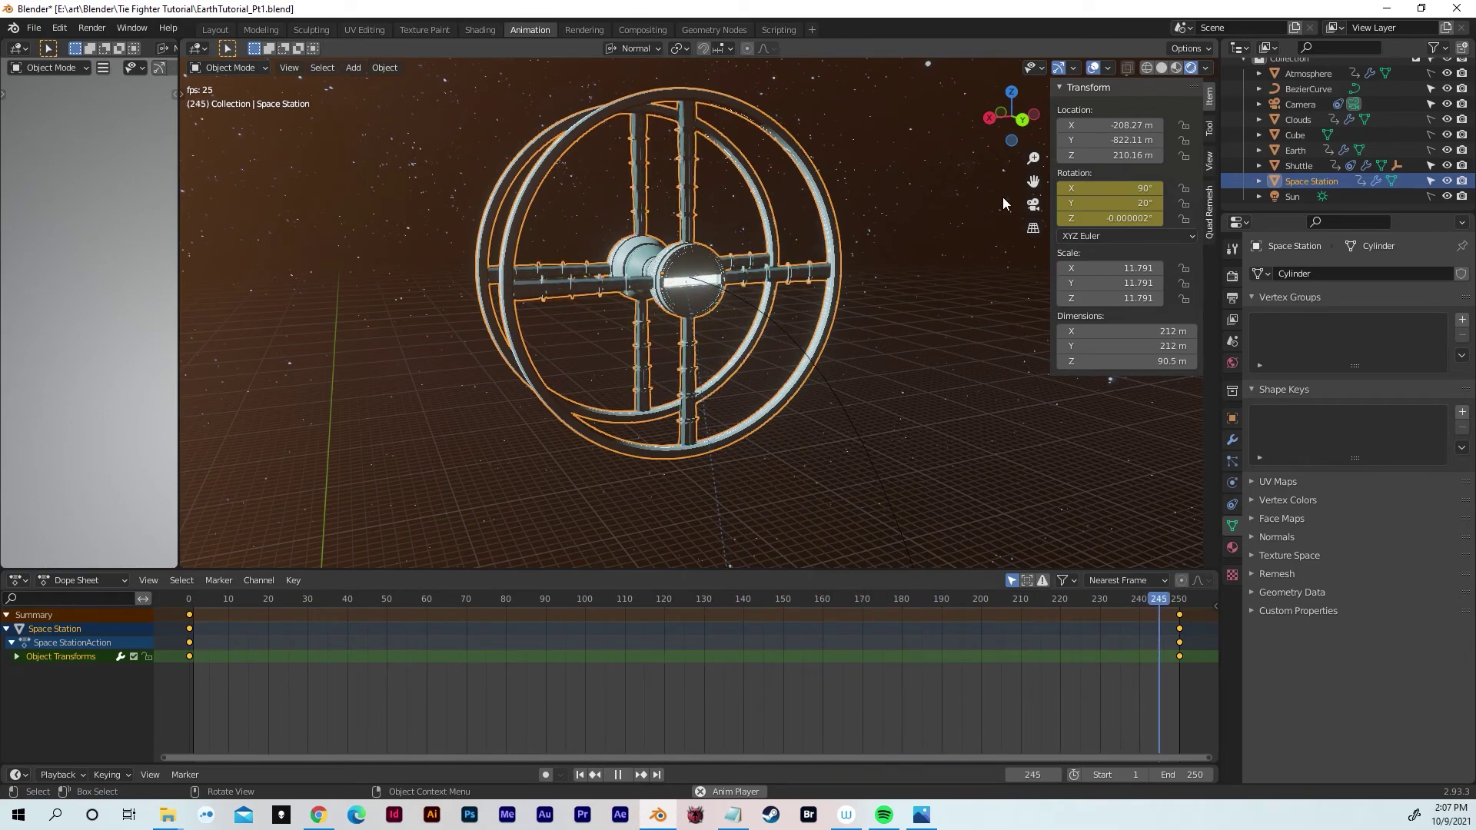
key("space")
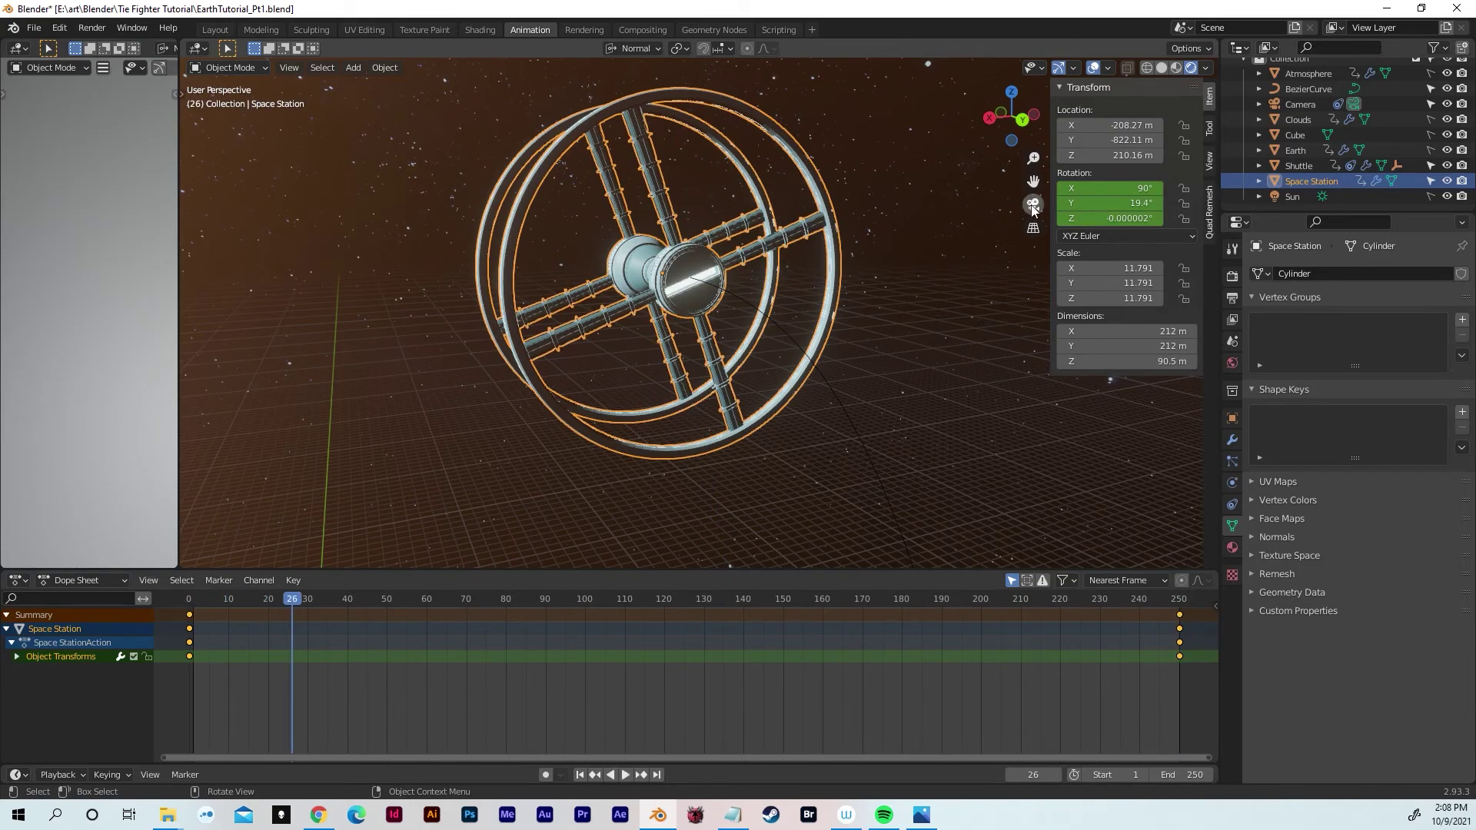
left_click(1034, 204)
left_click_drag(265, 598, 189, 603)
key("space")
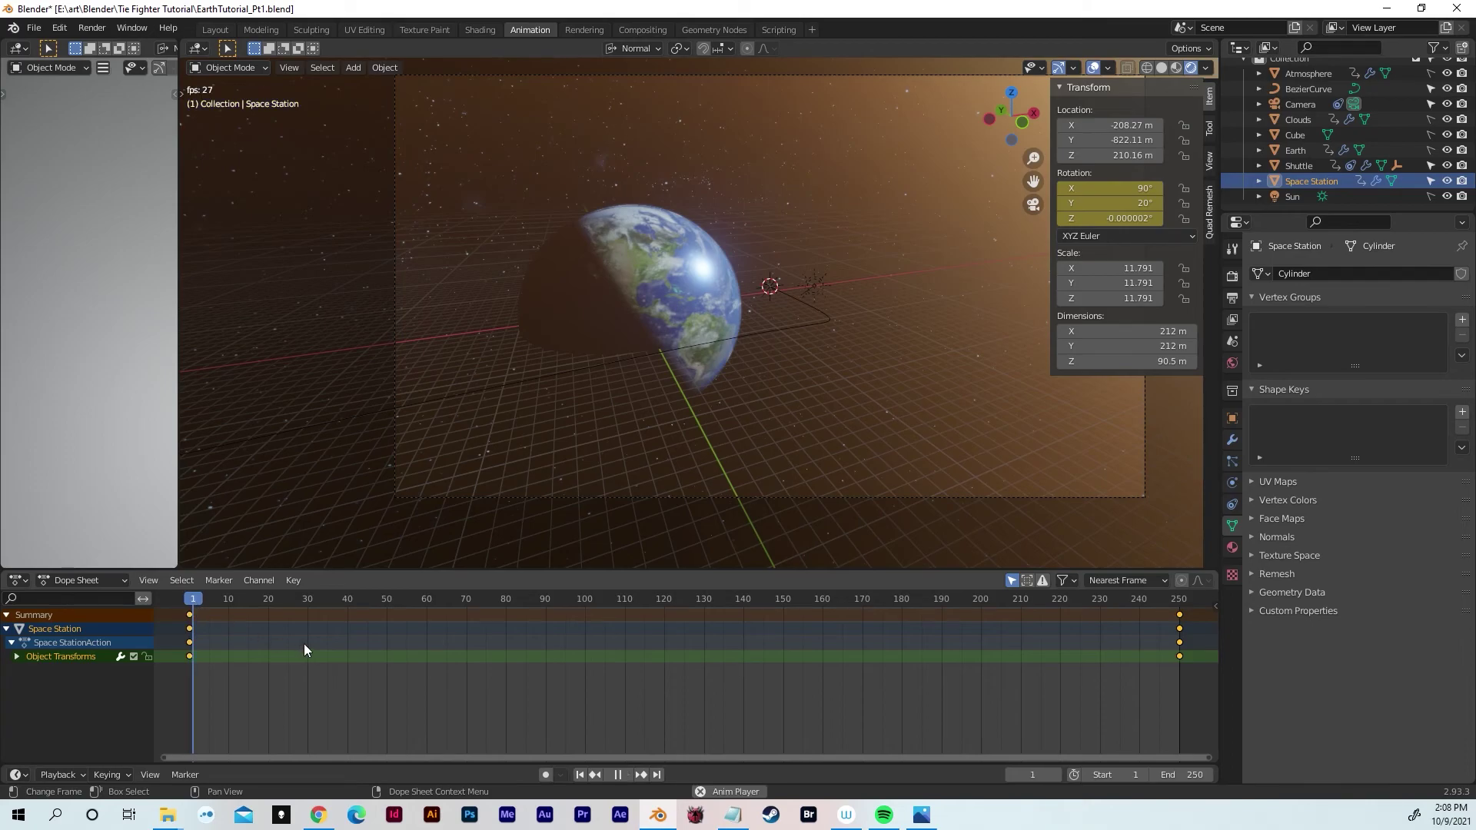